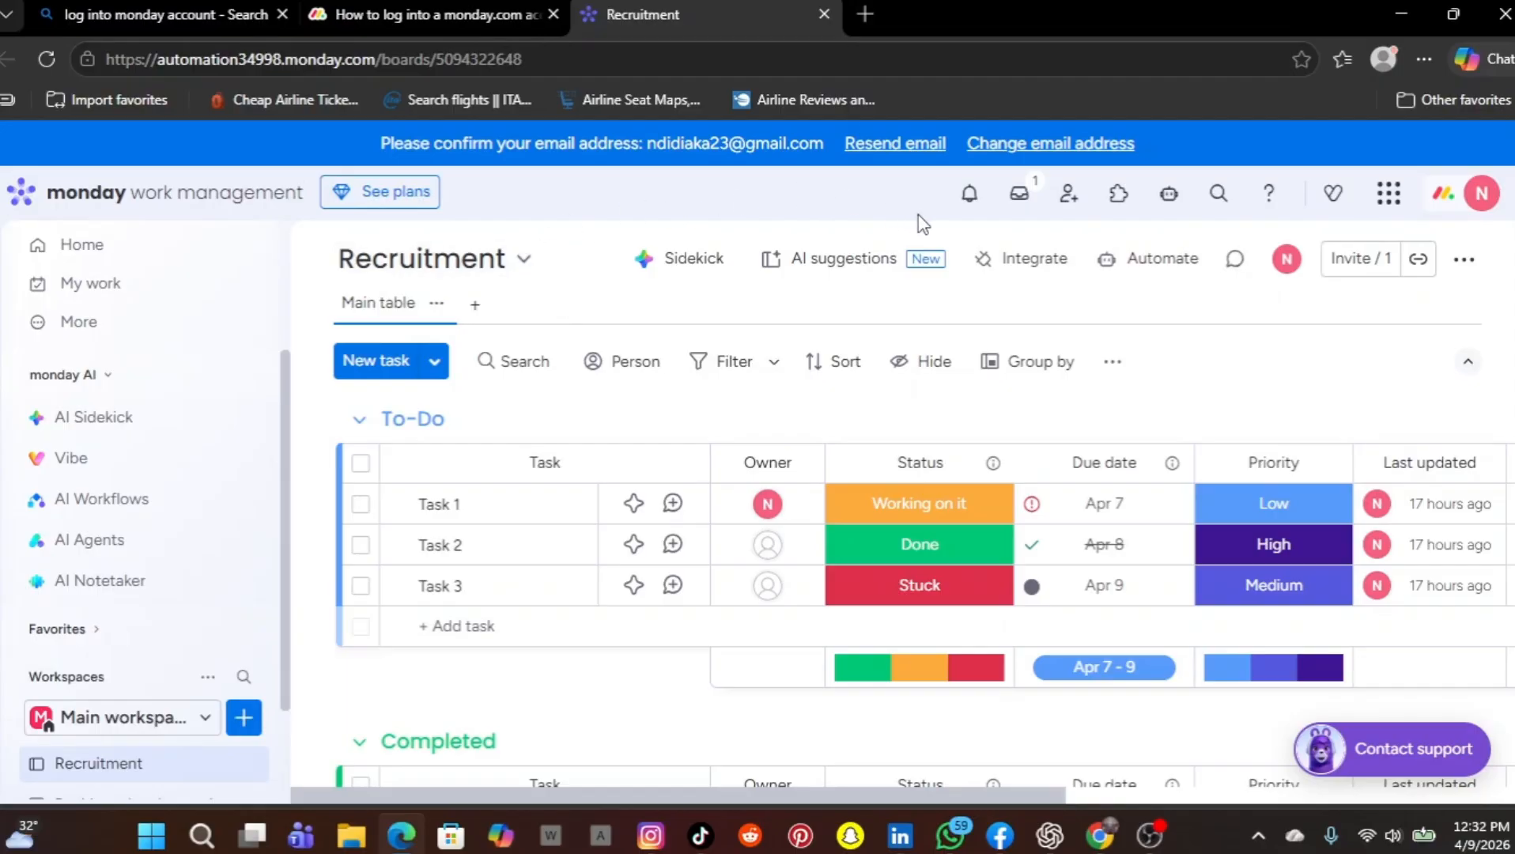
# Check the account notifications and read the full welcome message in the update feed, closing both views
pyautogui.click(970, 195)
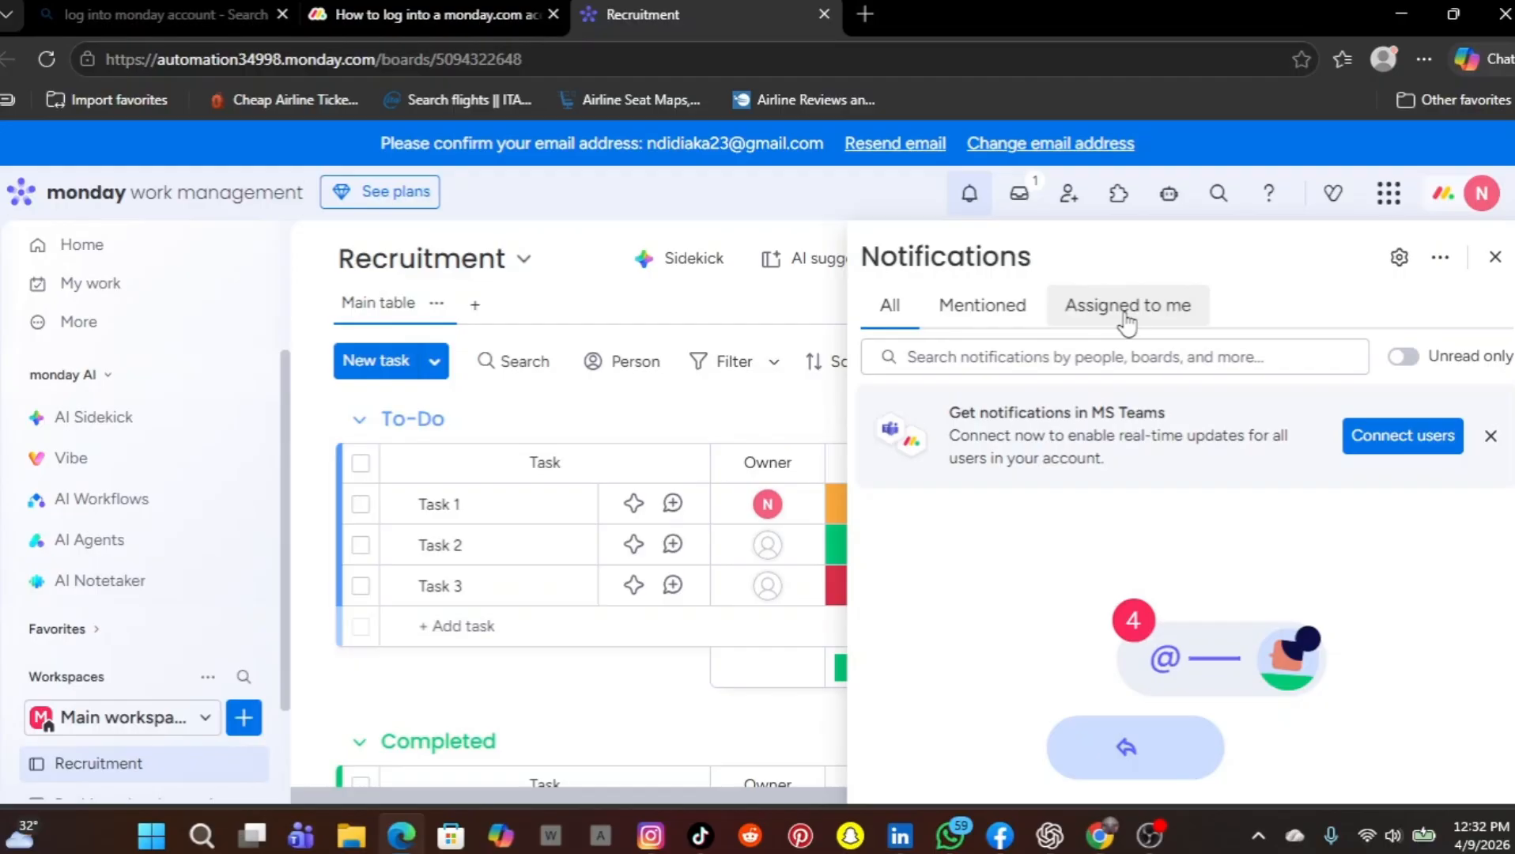
pyautogui.click(1496, 261)
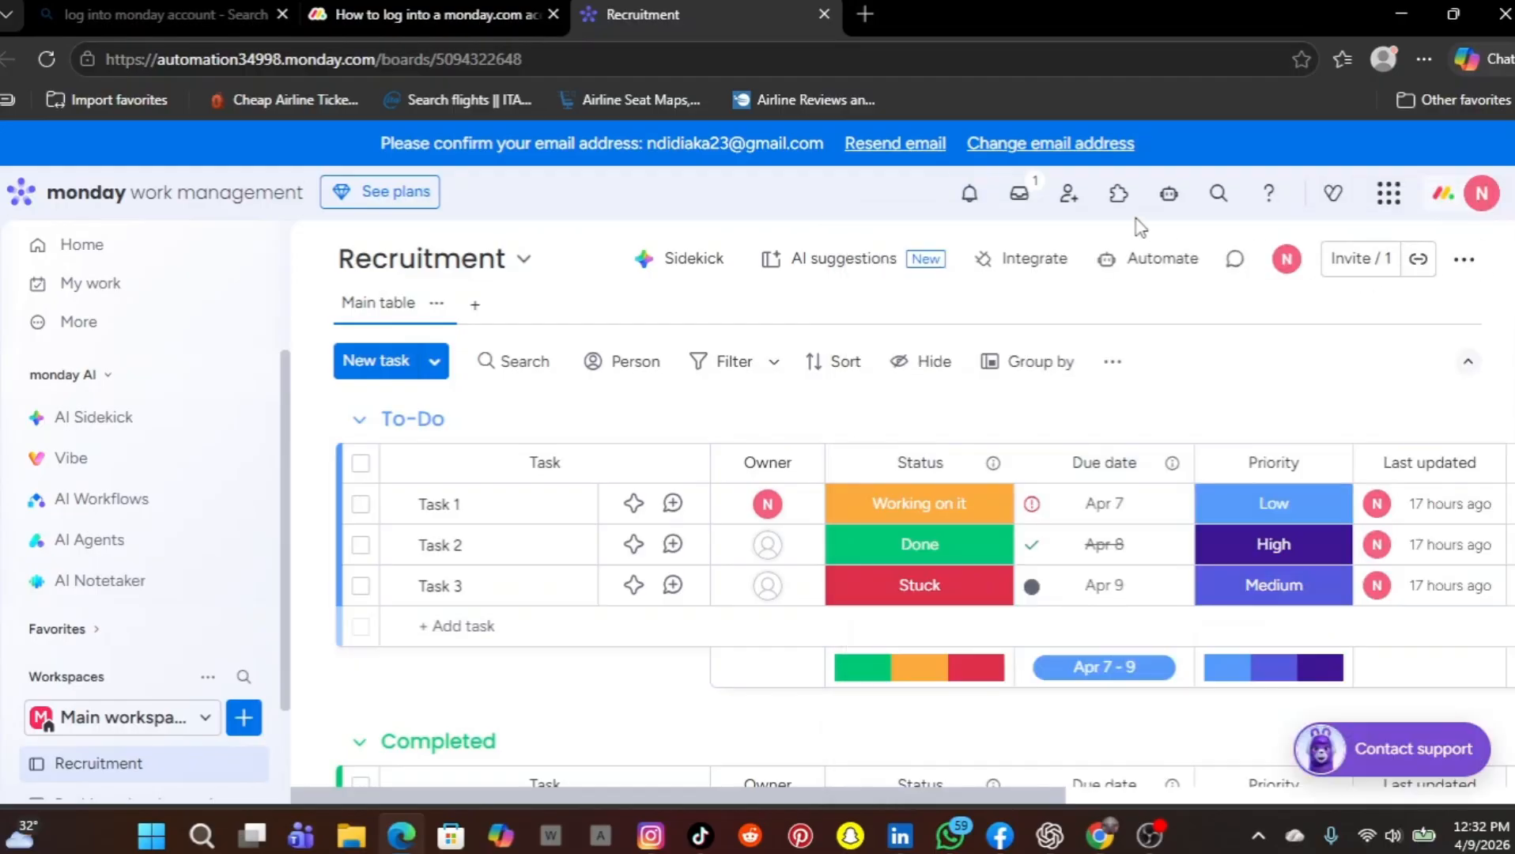
pyautogui.click(1024, 198)
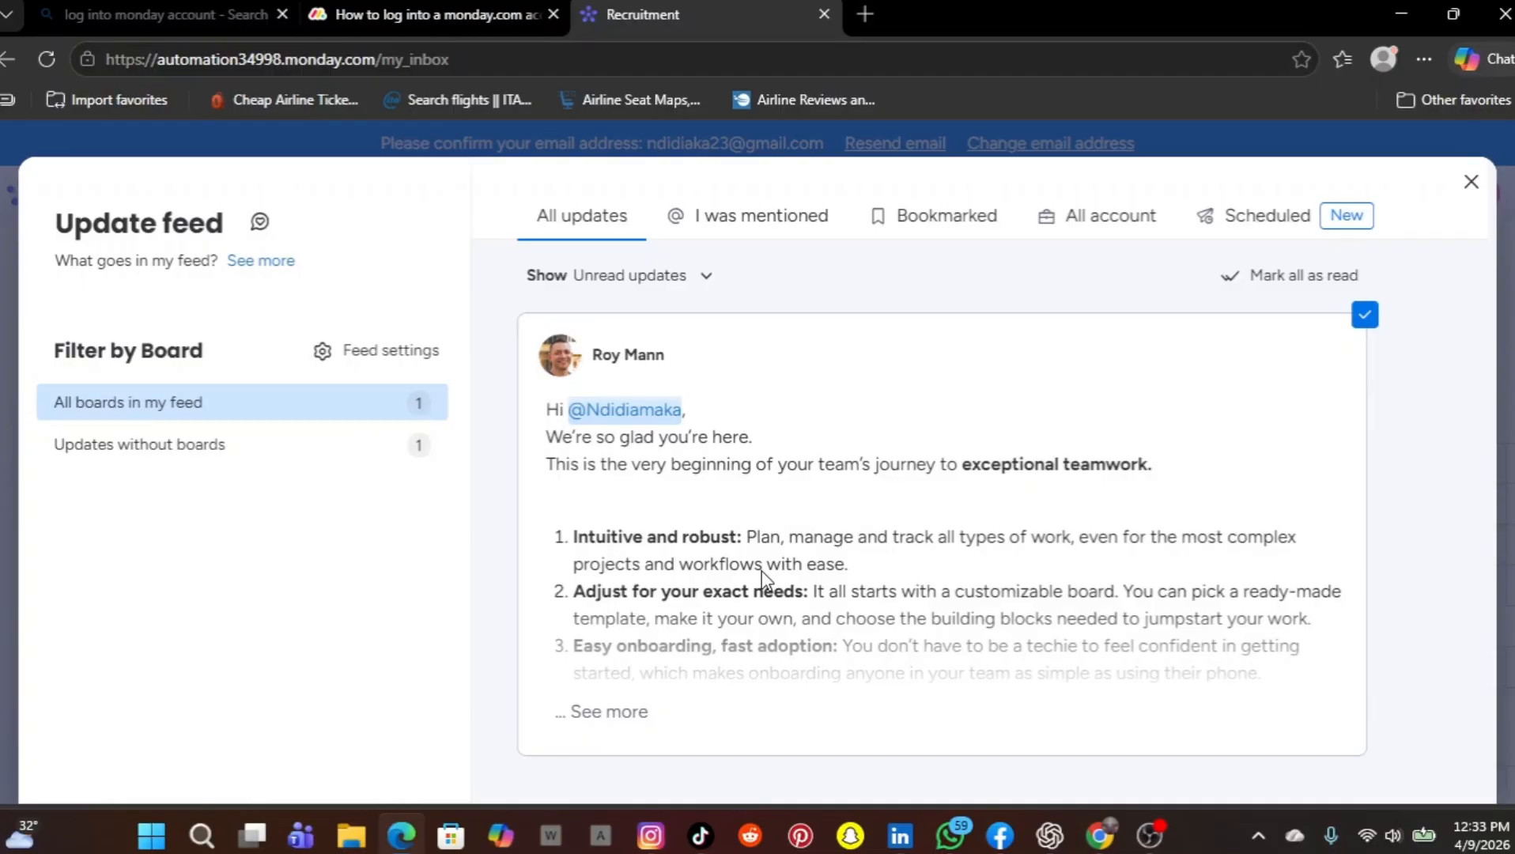
pyautogui.click(609, 712)
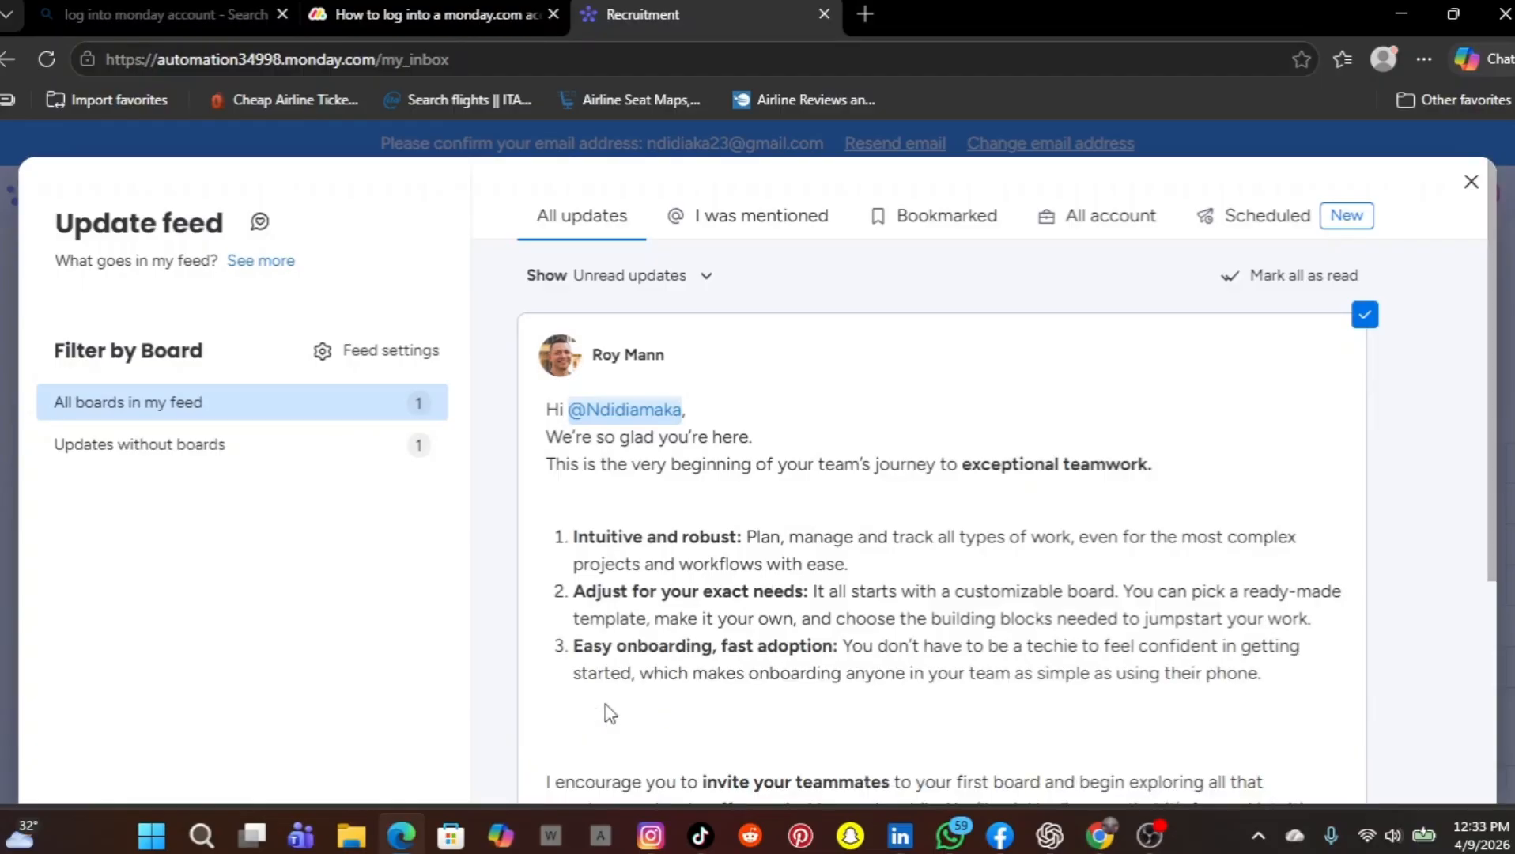
pyautogui.scroll(-4, 610, 712)
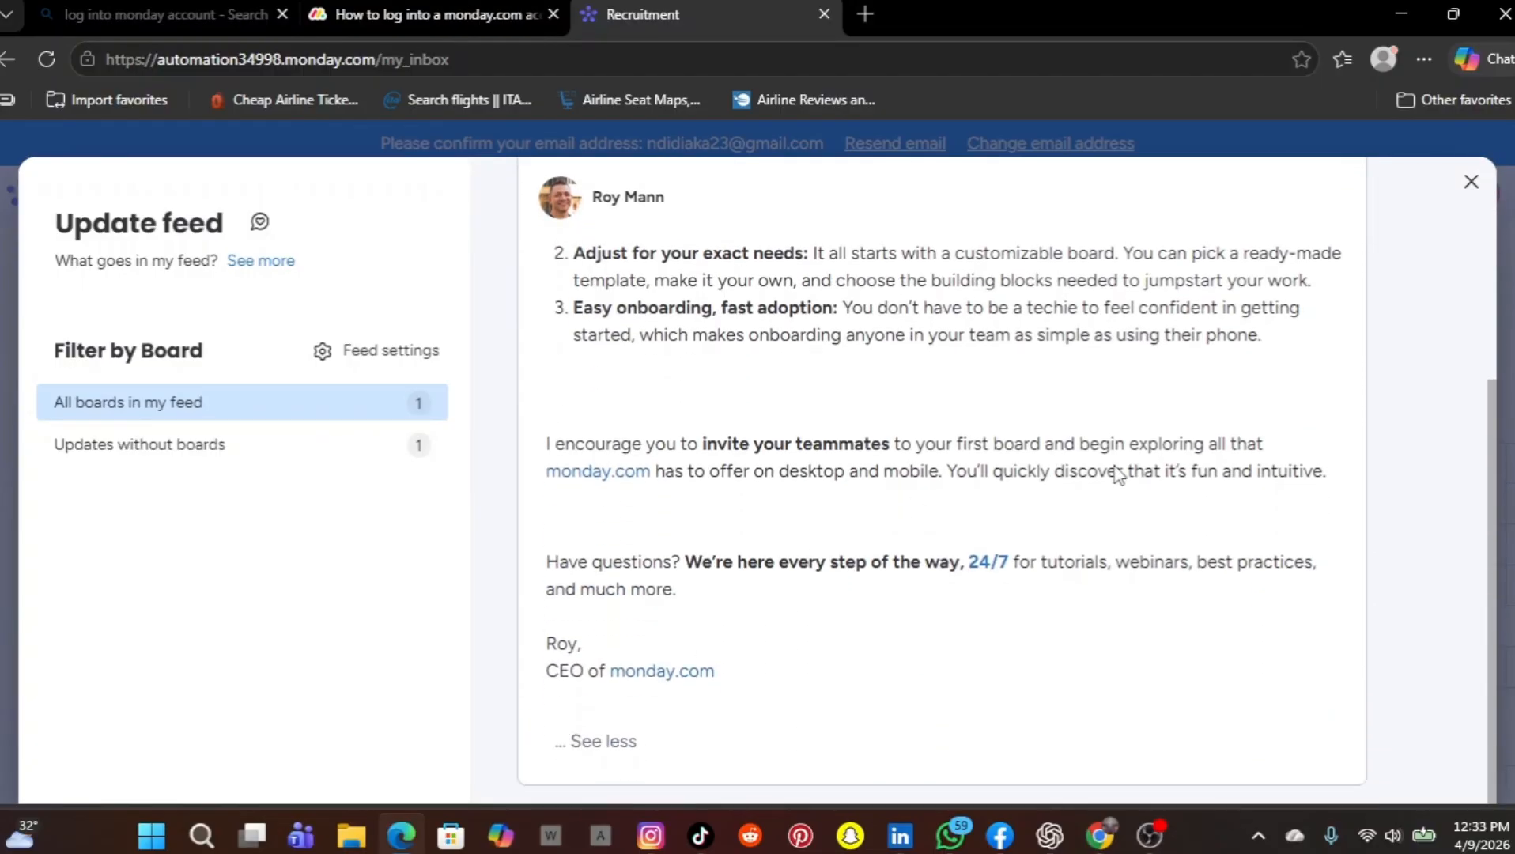
pyautogui.click(1471, 181)
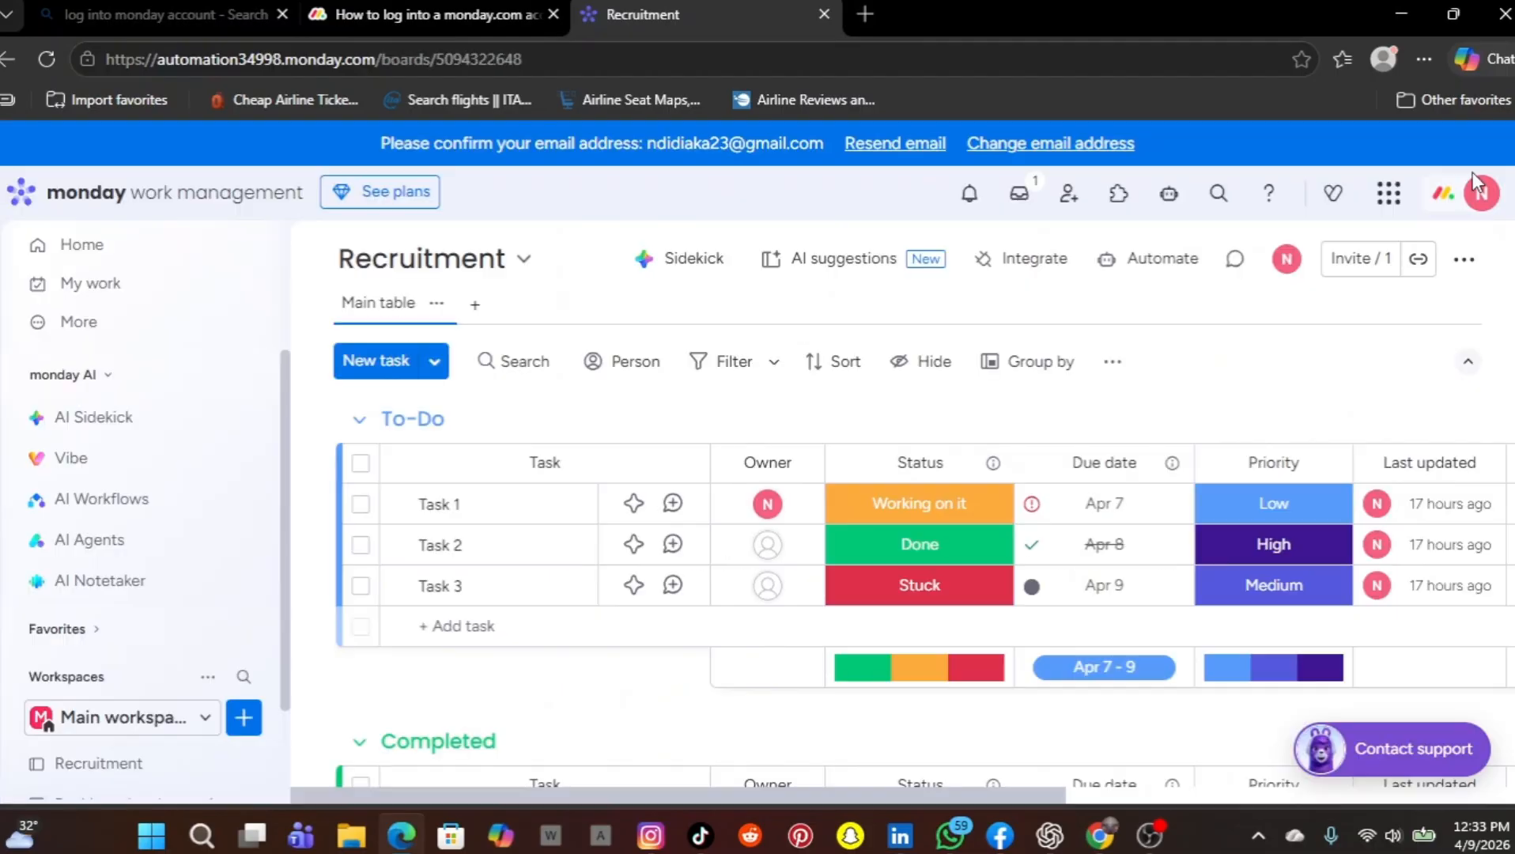
# View the user roles available in the member invitation form, and close it without inviting anyone
pyautogui.click(1067, 195)
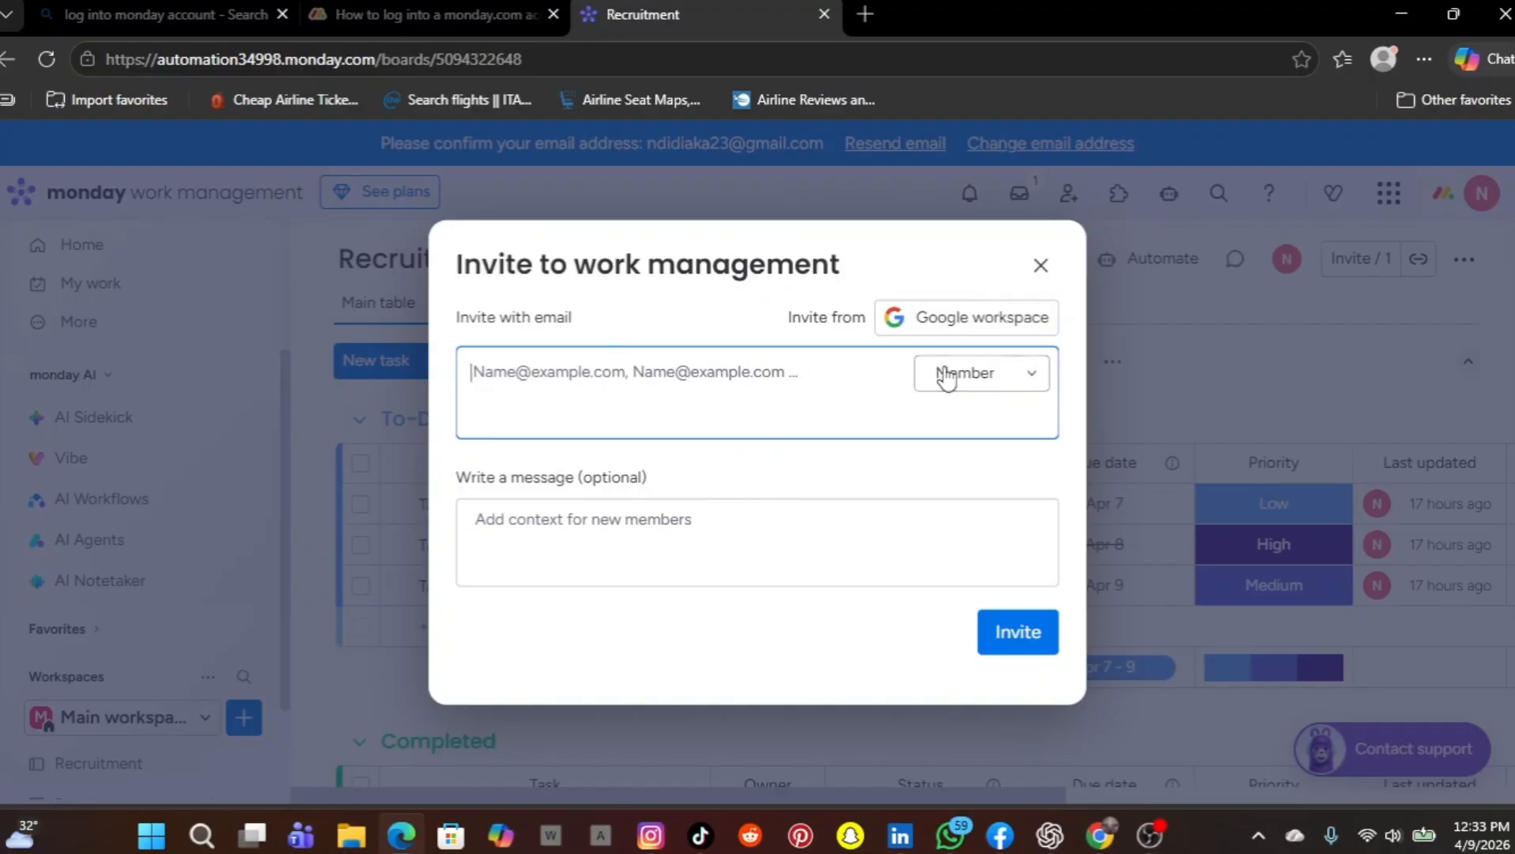
pyautogui.click(1035, 378)
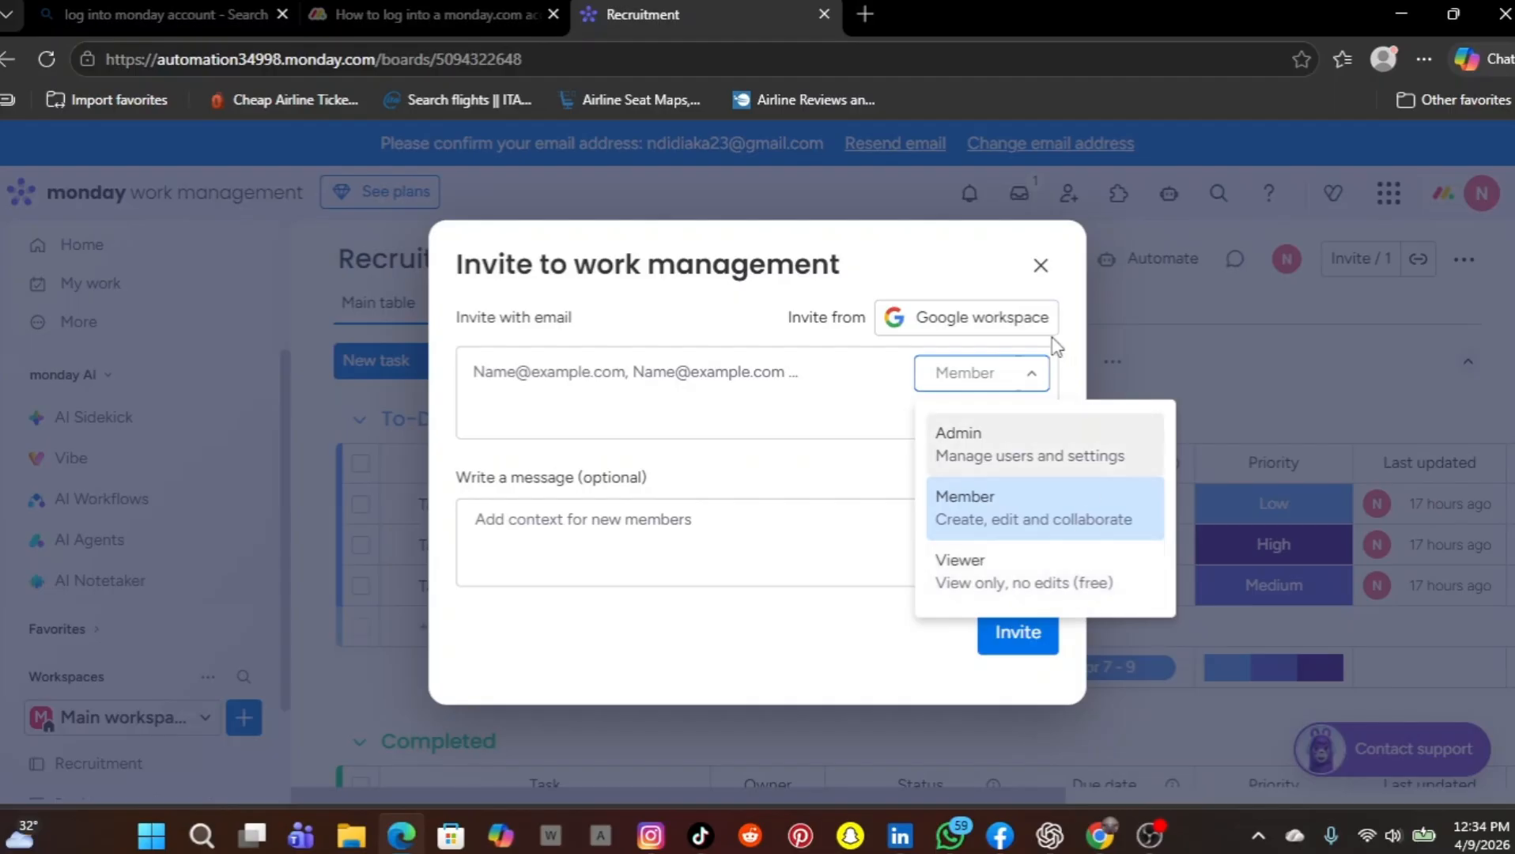
pyautogui.click(1180, 326)
pyautogui.click(1179, 326)
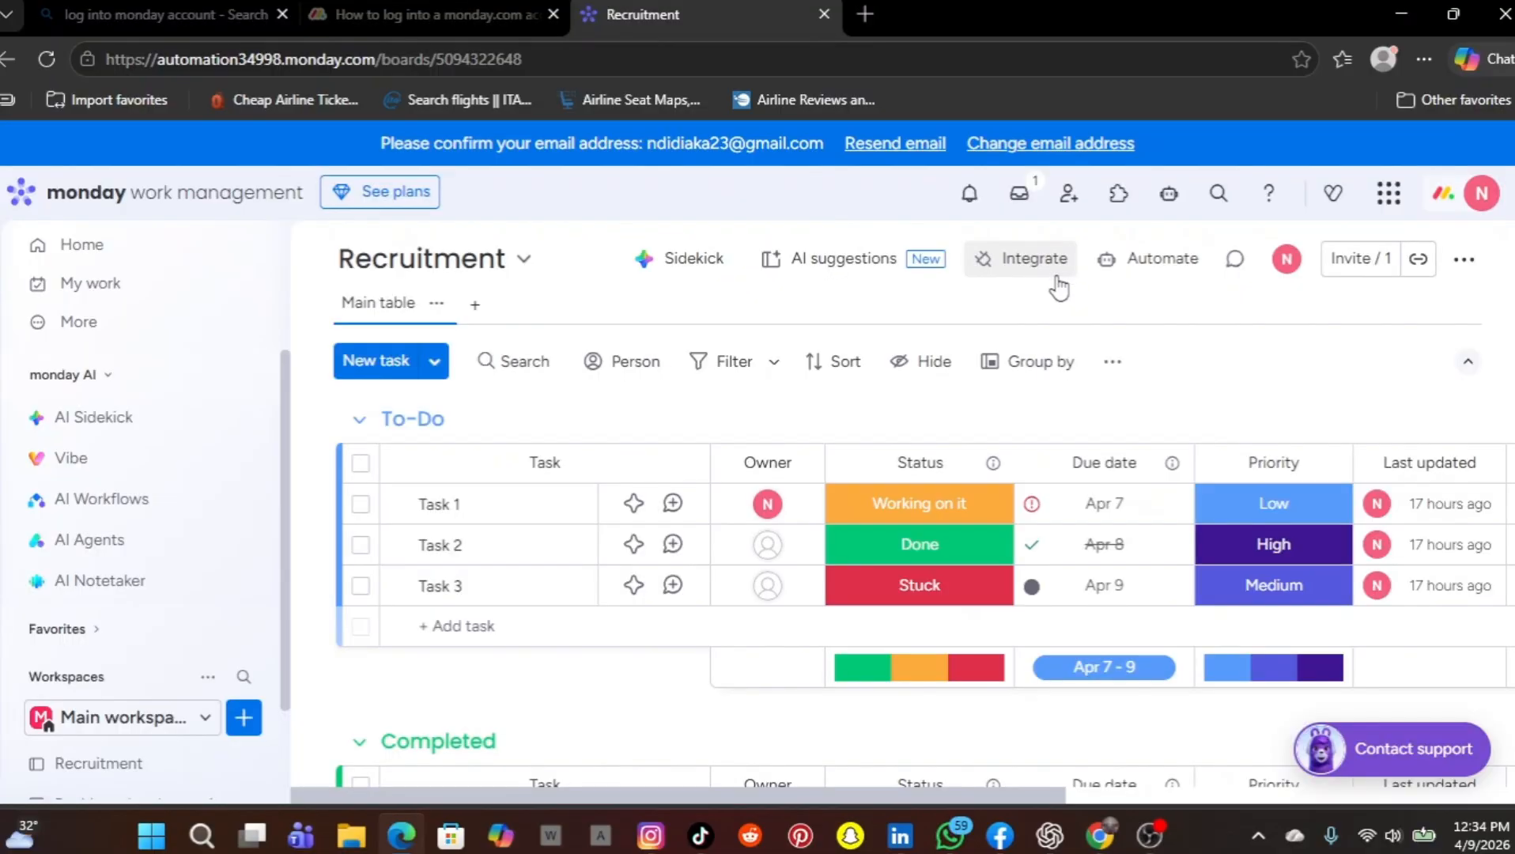
# Open the app marketplace and dismiss the "Explore solutions tailored for you" pop-up
pyautogui.click(1119, 194)
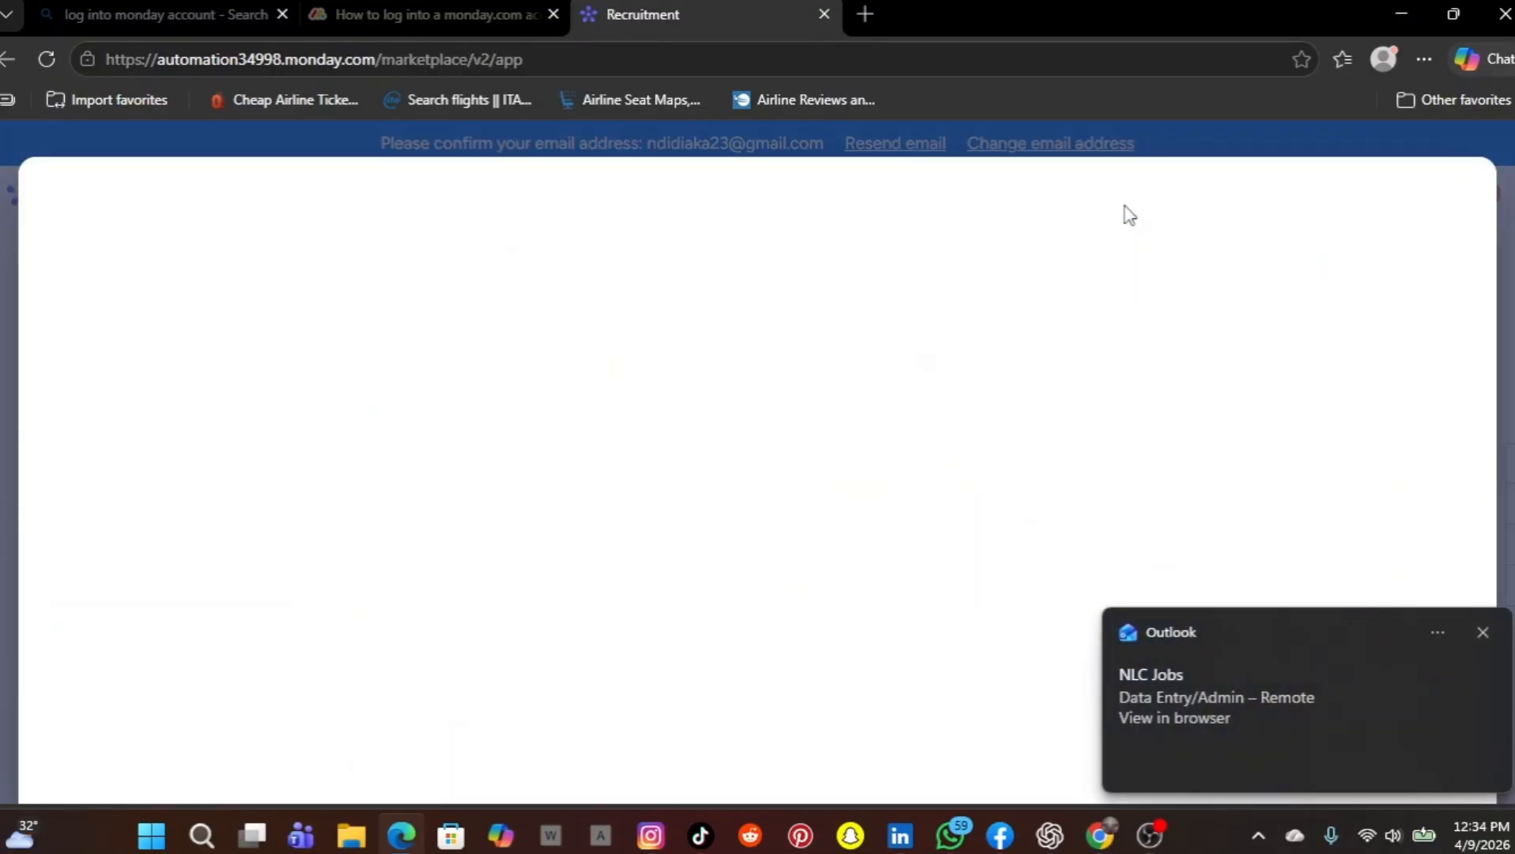
pyautogui.click(1483, 633)
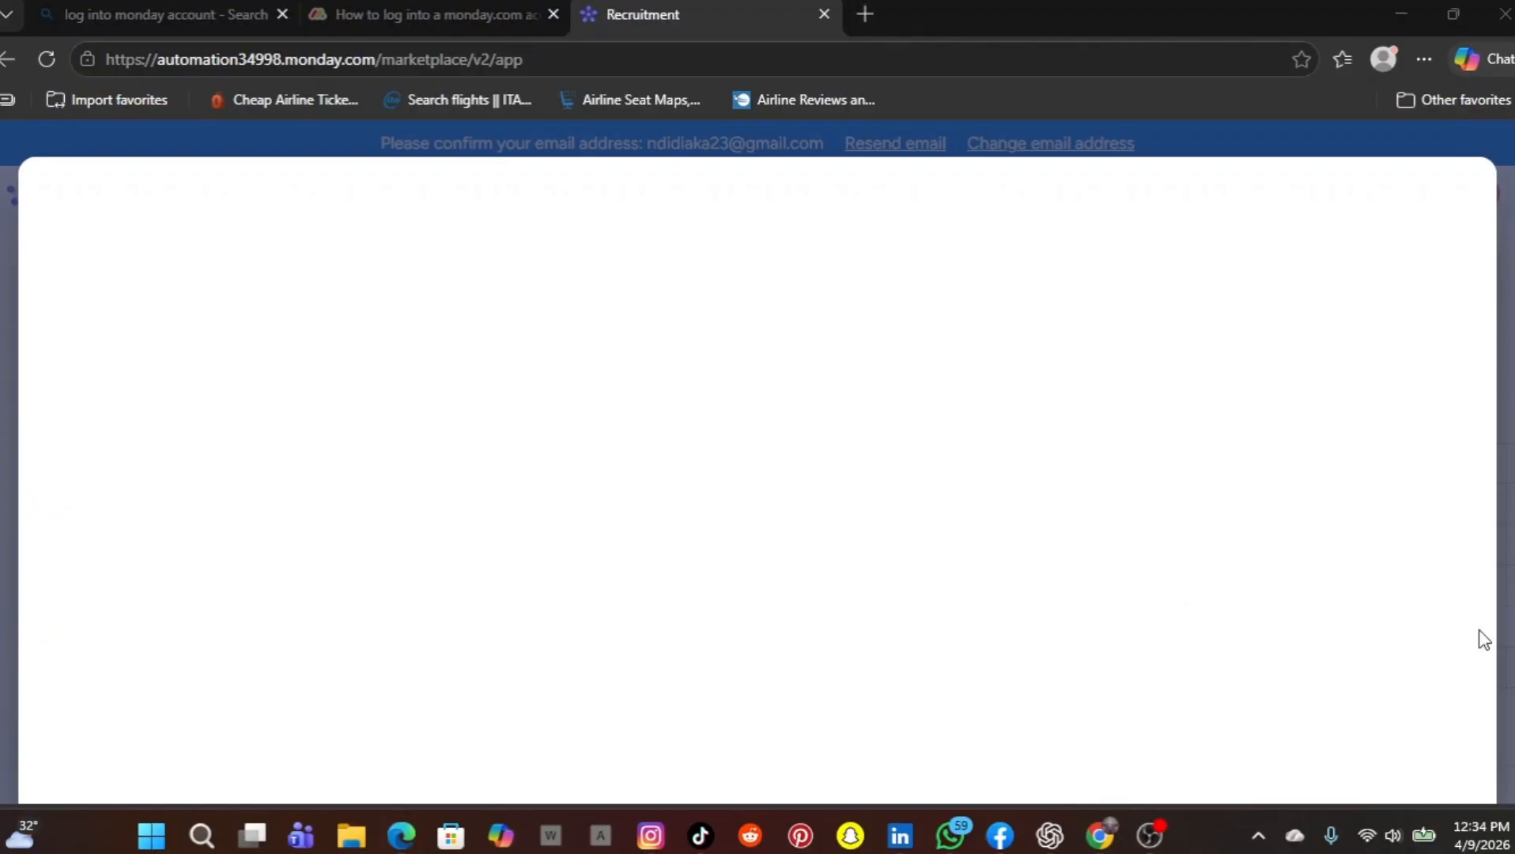
pyautogui.write('C')
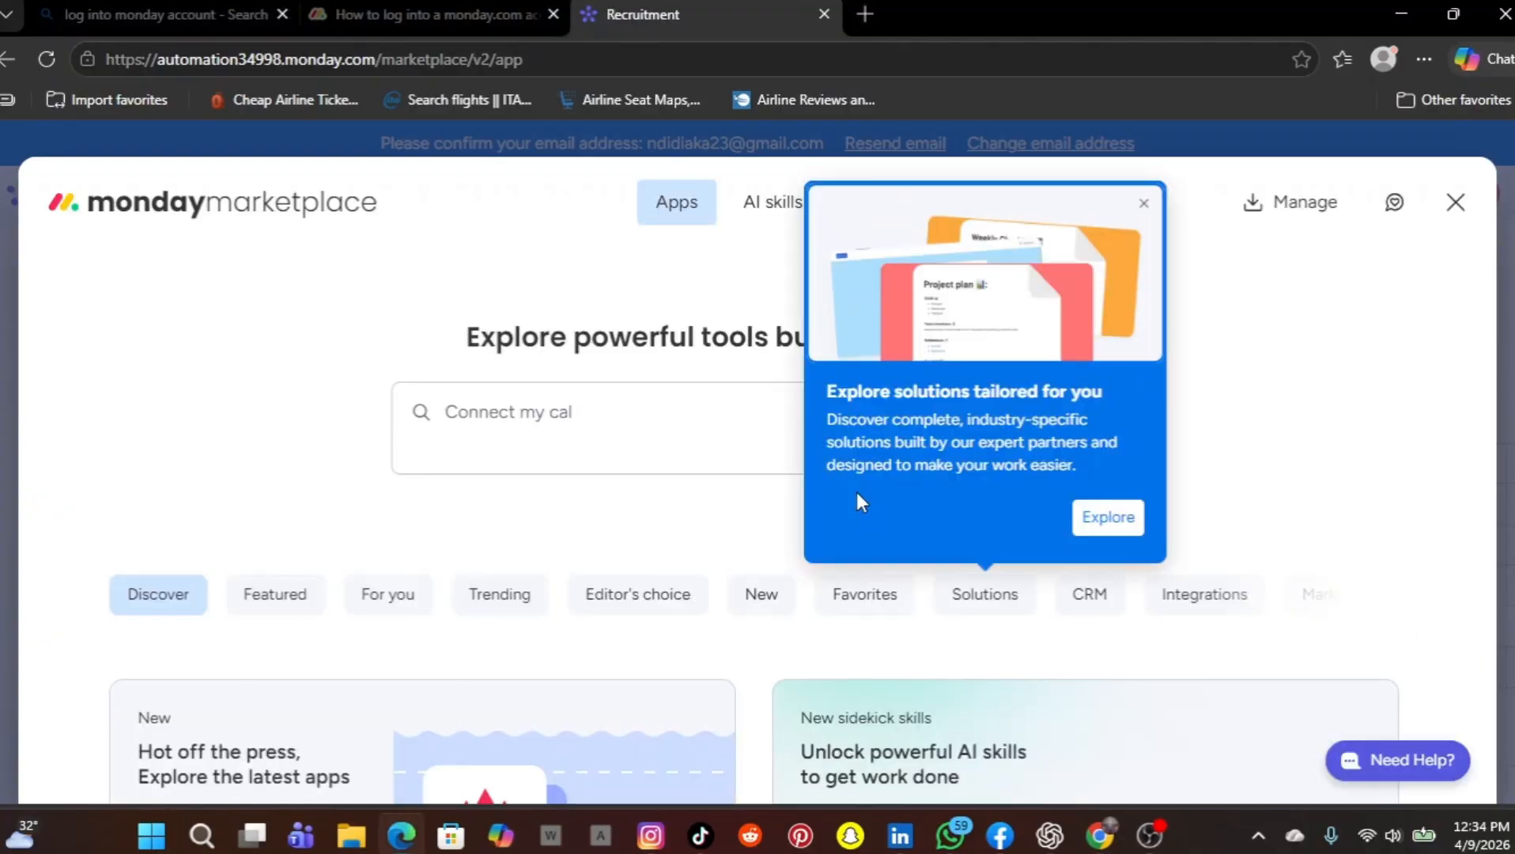
pyautogui.rightClick(857, 492)
pyautogui.click(1343, 410)
pyautogui.scroll(-2, 646, 524)
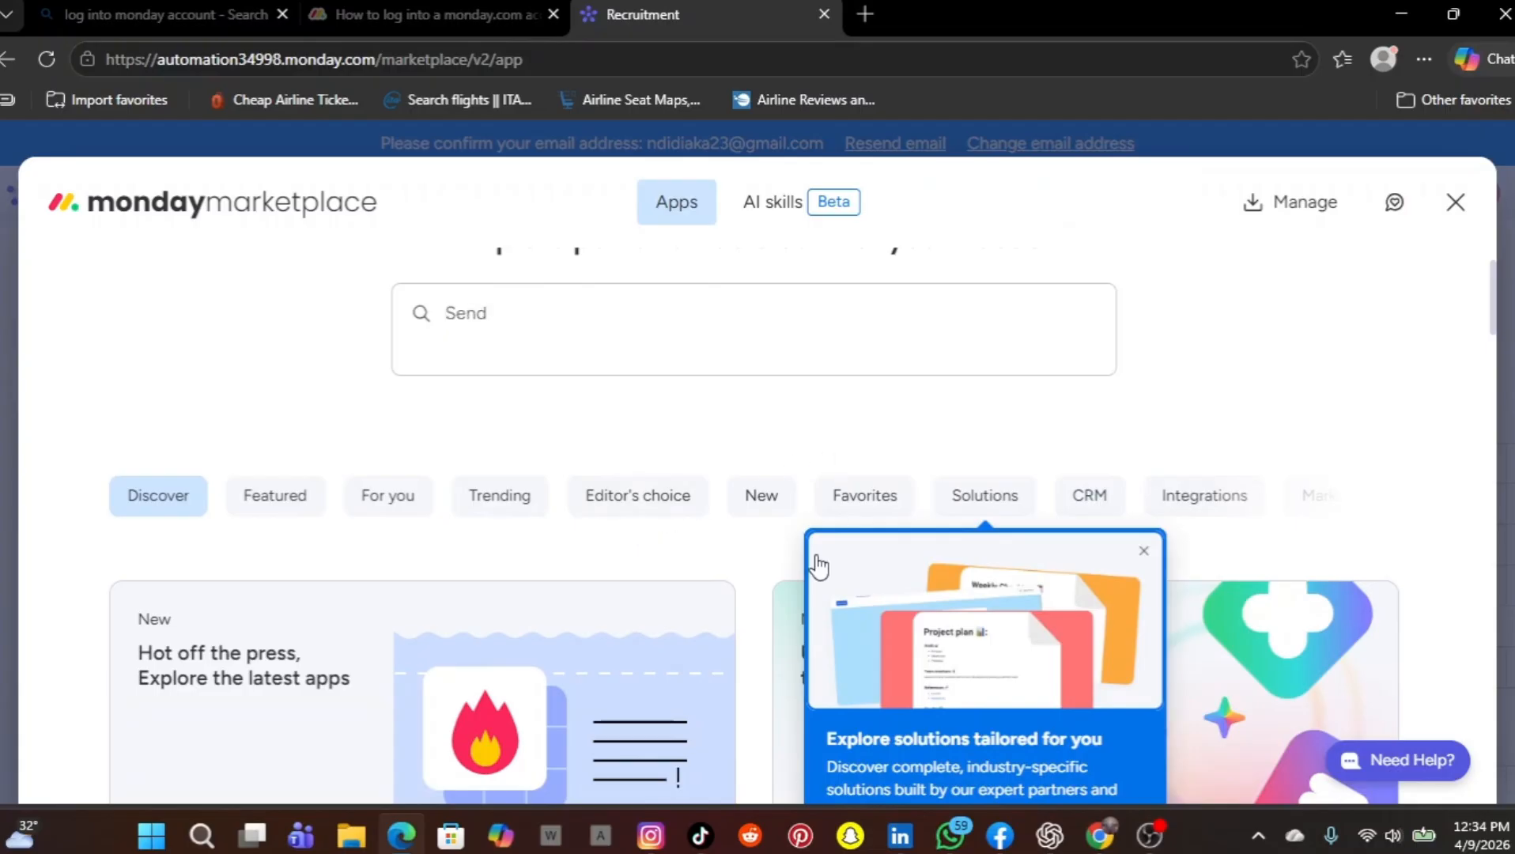
pyautogui.scroll(-4, 778, 625)
pyautogui.scroll(-3, 783, 625)
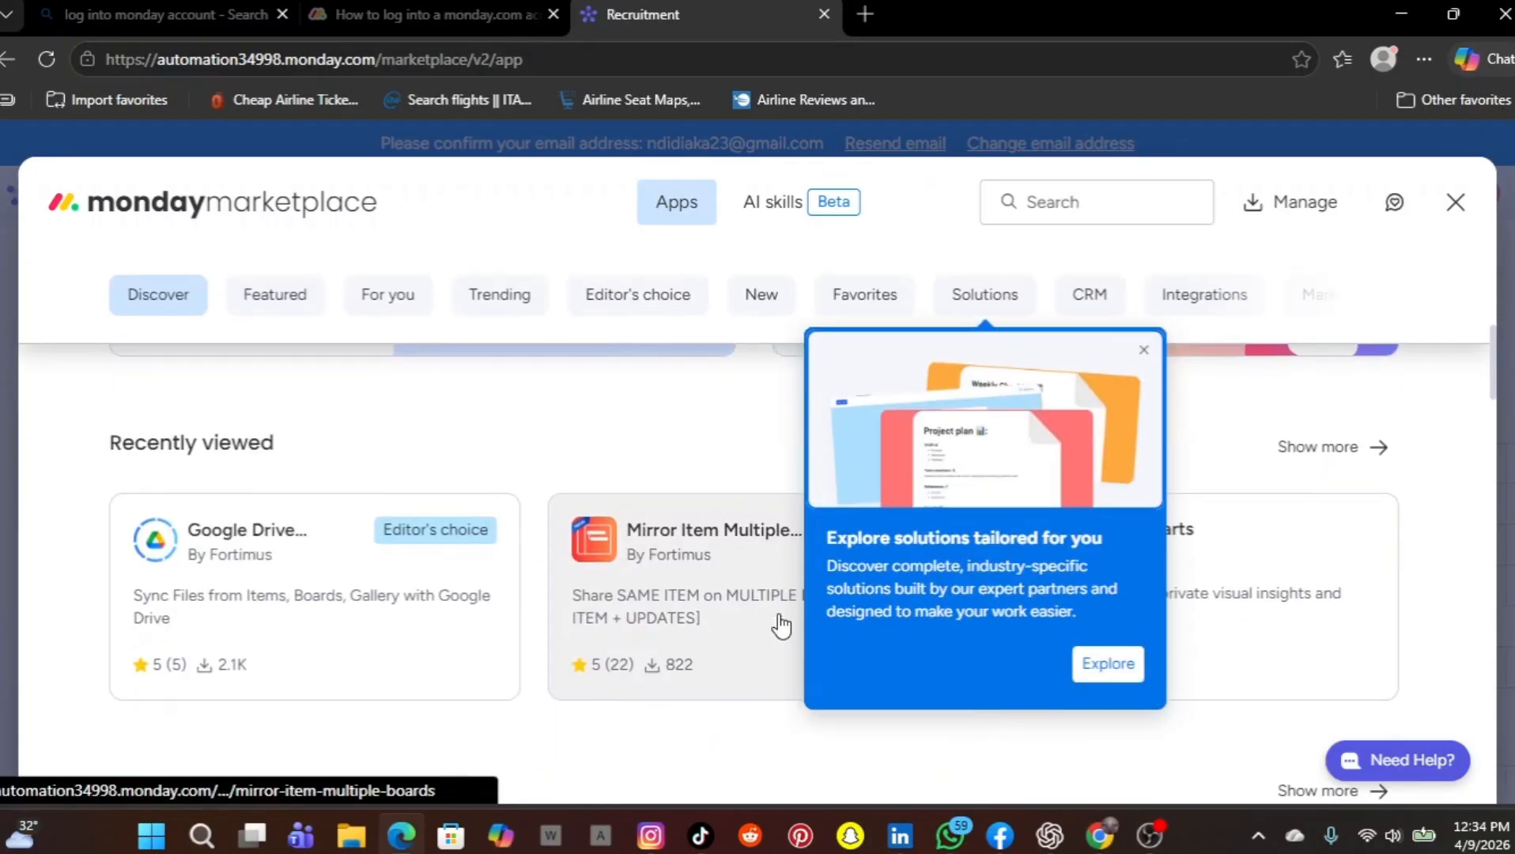
pyautogui.scroll(-10, 781, 625)
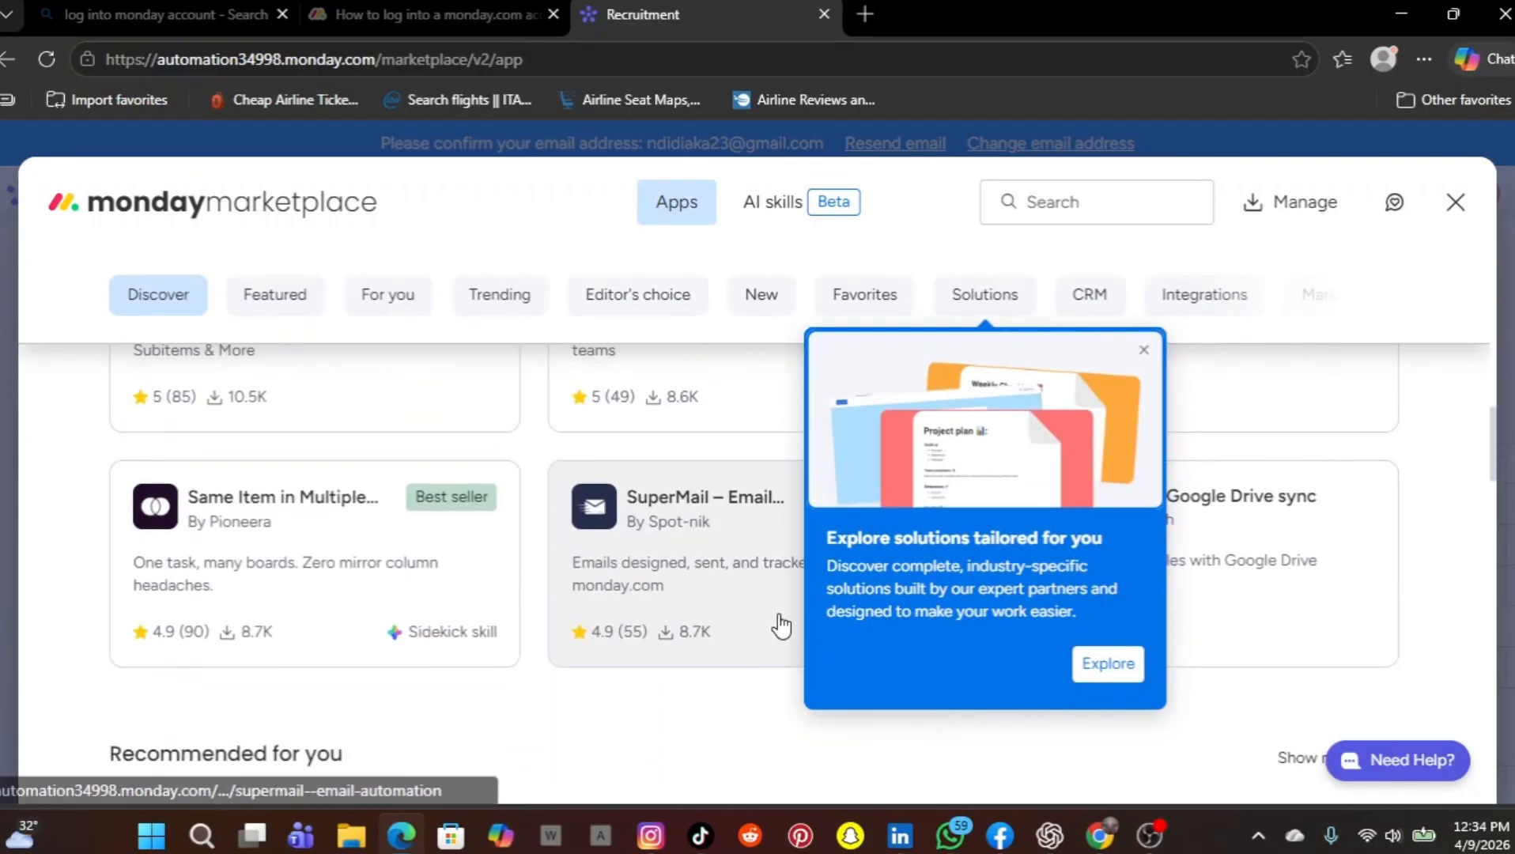
pyautogui.click(1141, 353)
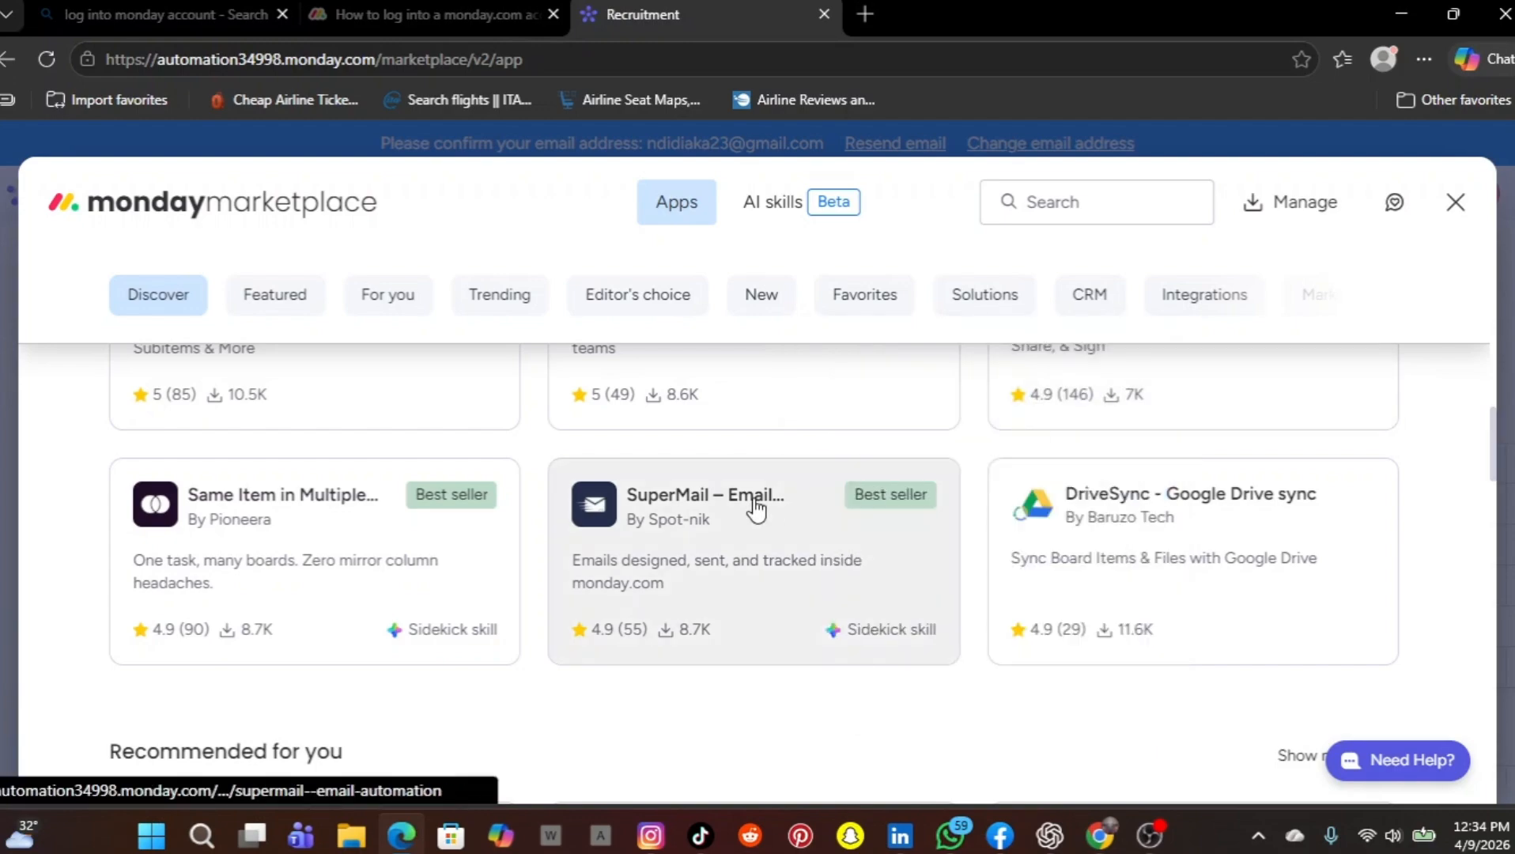
# Browse the recently viewed, featured and recommended apps on the marketplace's Discover page, and close the marketplace
pyautogui.scroll(-2, 756, 506)
pyautogui.scroll(-2, 756, 506)
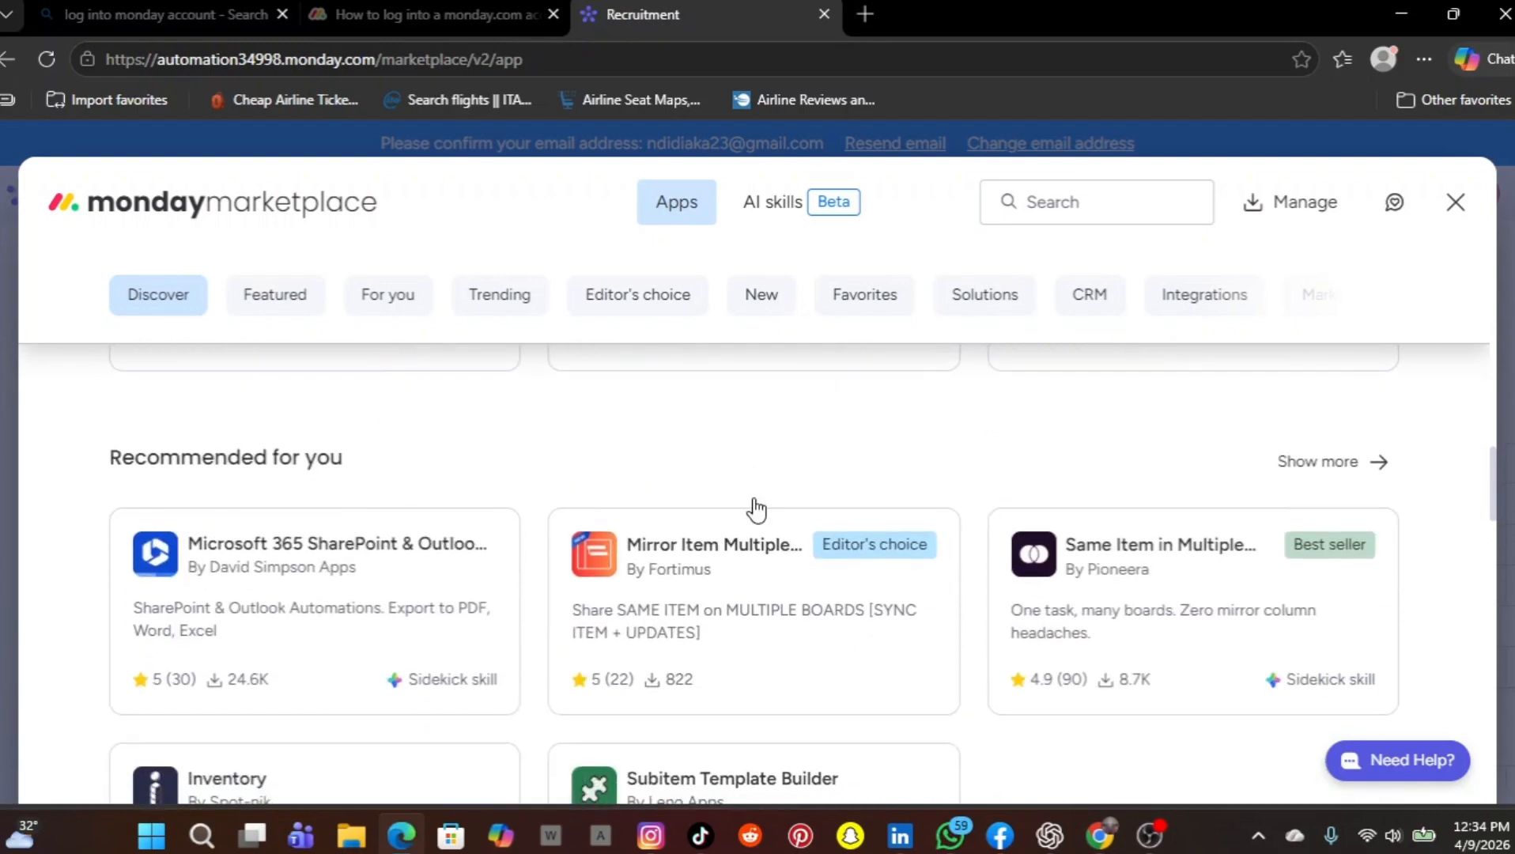
pyautogui.scroll(-2, 755, 508)
pyautogui.scroll(-2, 756, 510)
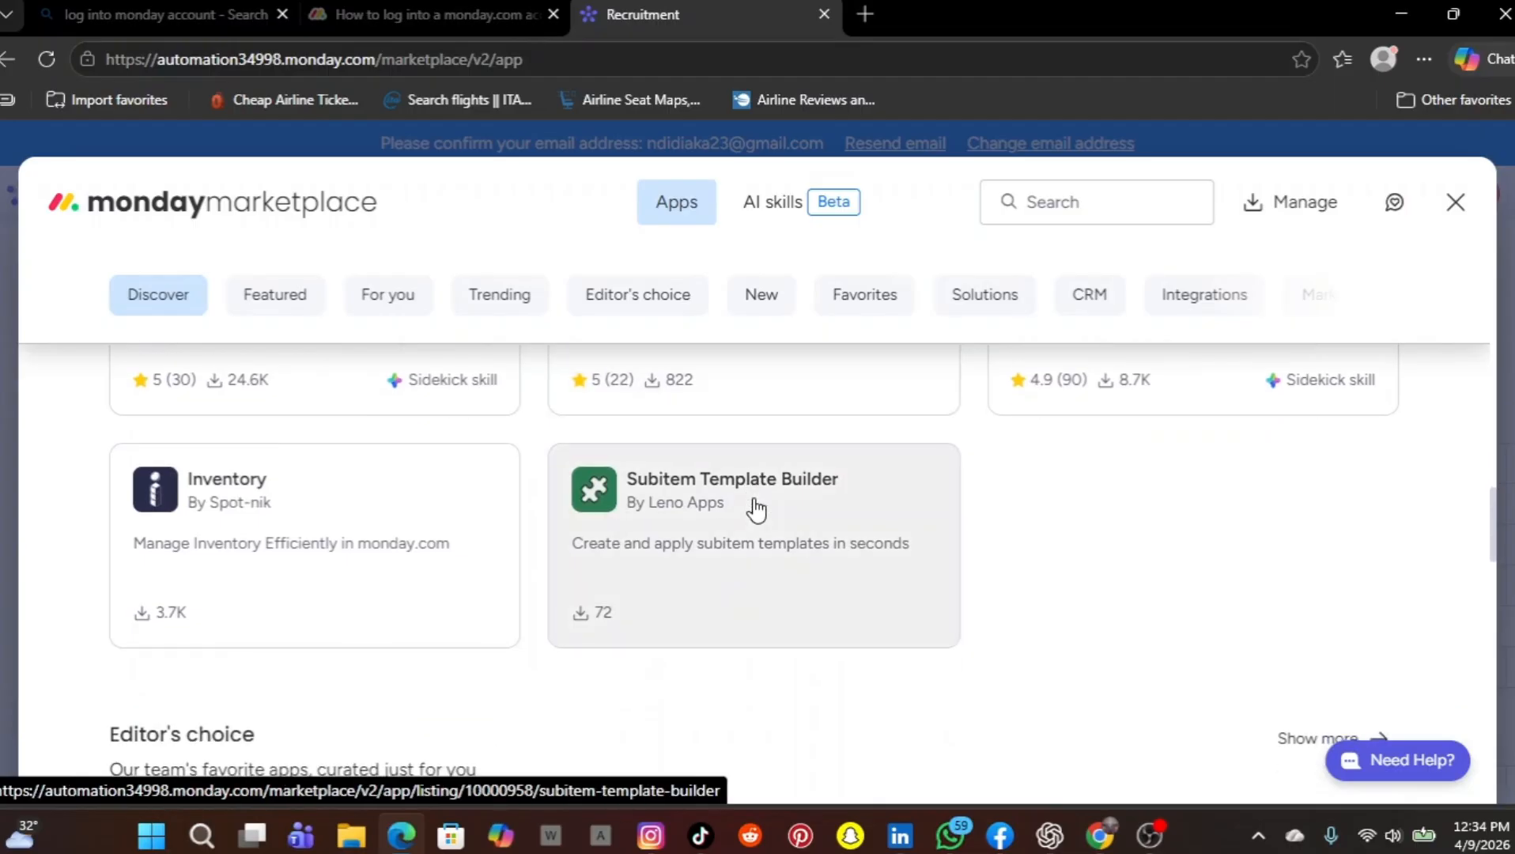
pyautogui.scroll(1, 758, 508)
pyautogui.scroll(8, 758, 506)
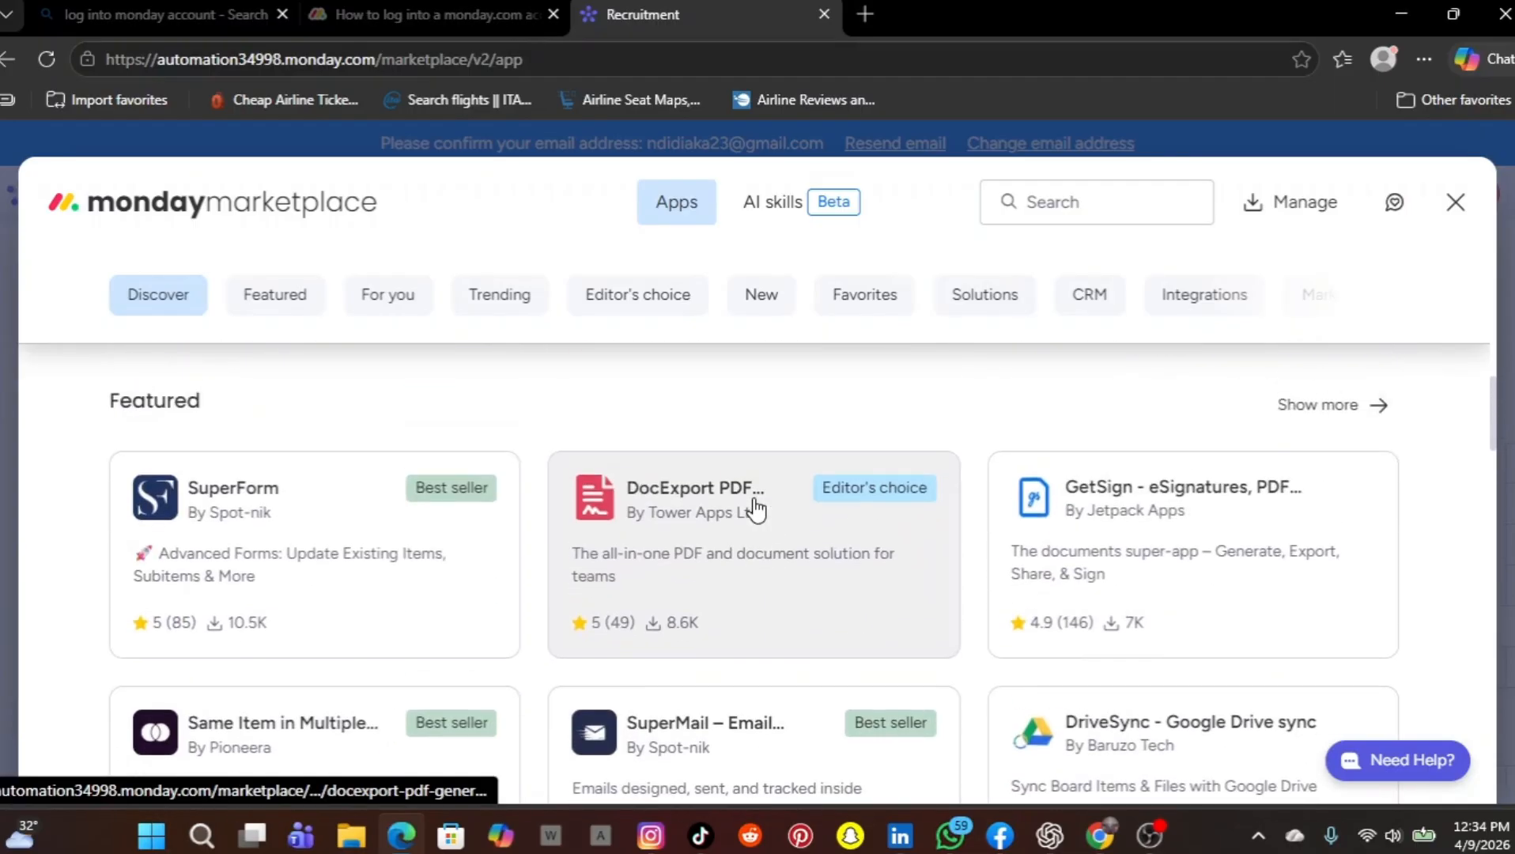
pyautogui.scroll(2, 756, 508)
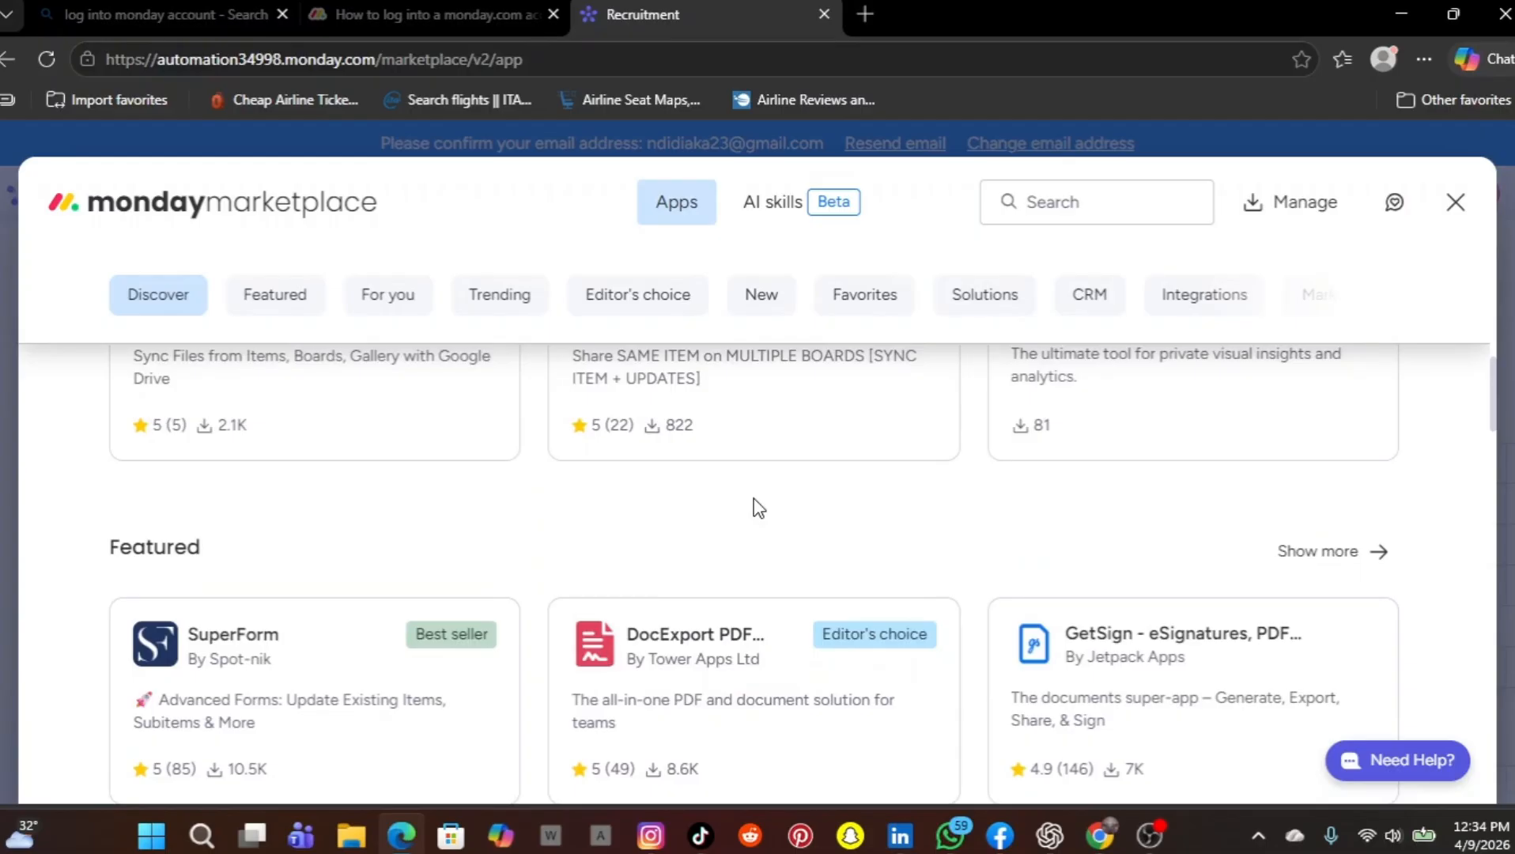
pyautogui.scroll(1, 758, 508)
pyautogui.scroll(5, 757, 508)
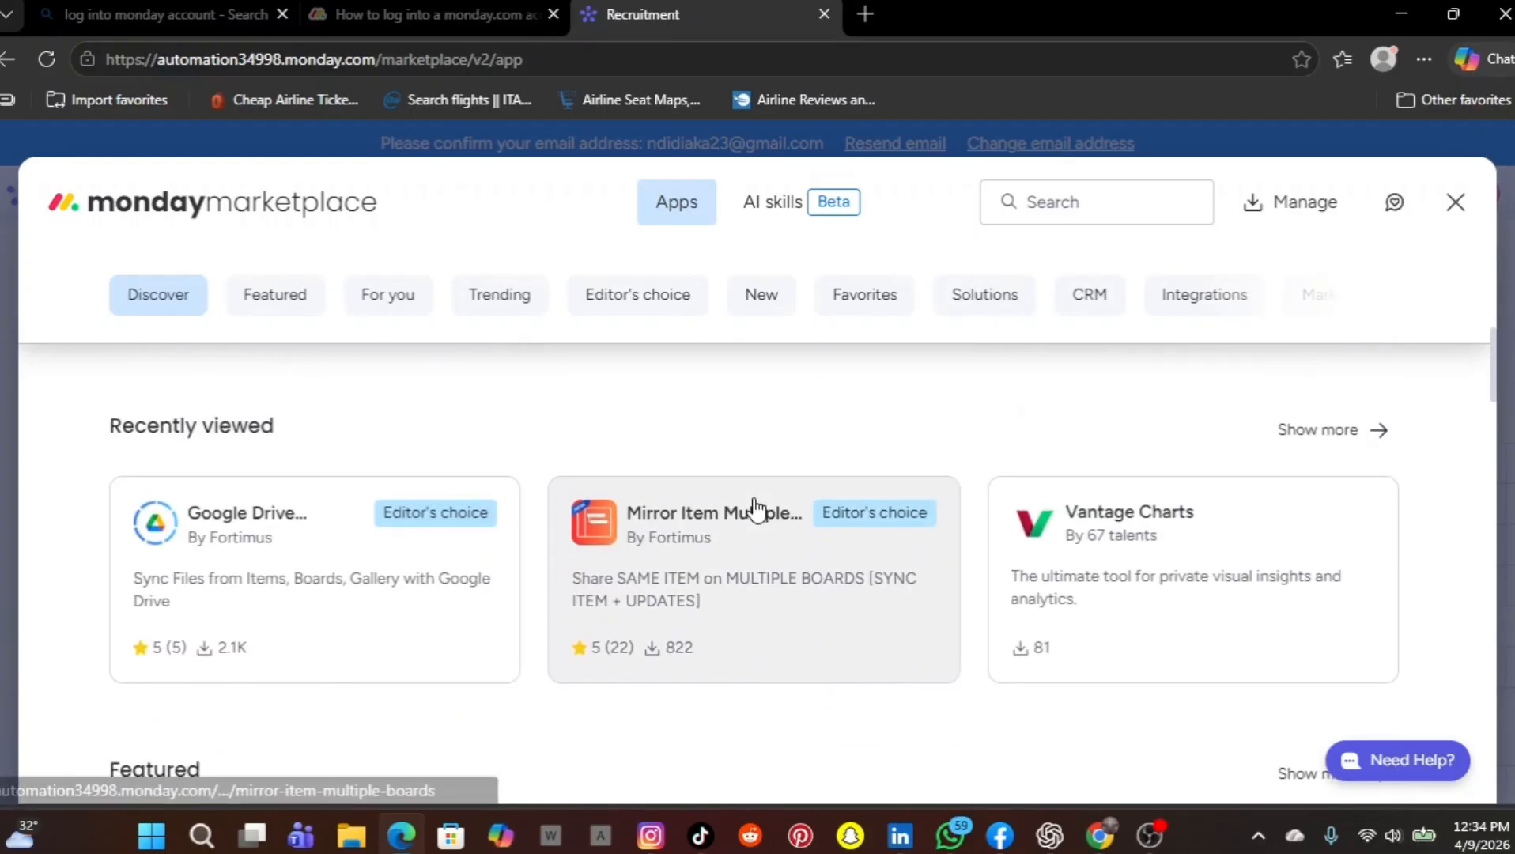
pyautogui.scroll(1, 757, 507)
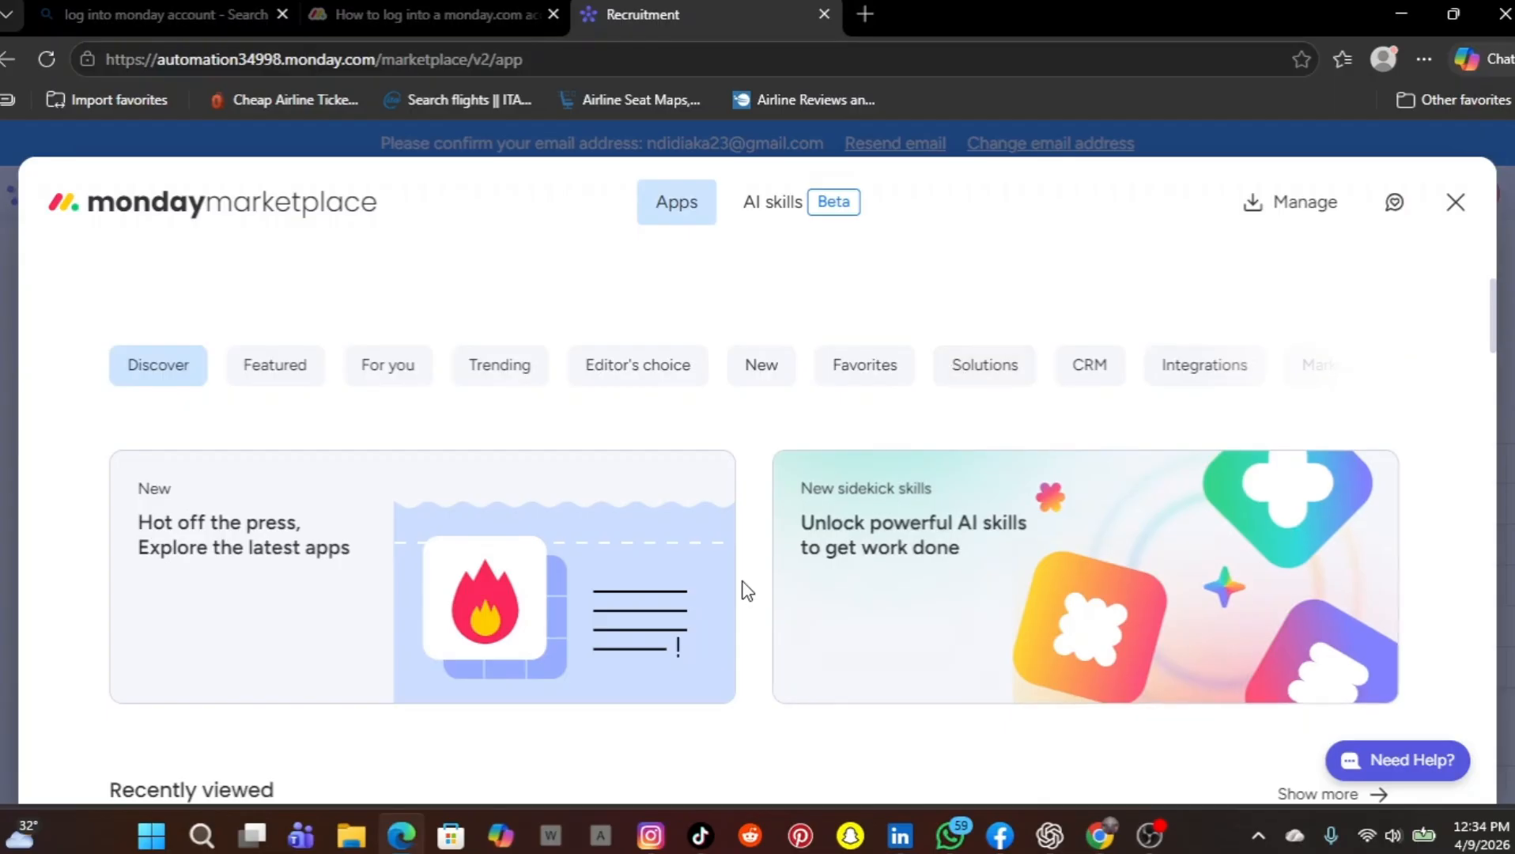
pyautogui.scroll(-2, 744, 589)
pyautogui.scroll(-1, 743, 589)
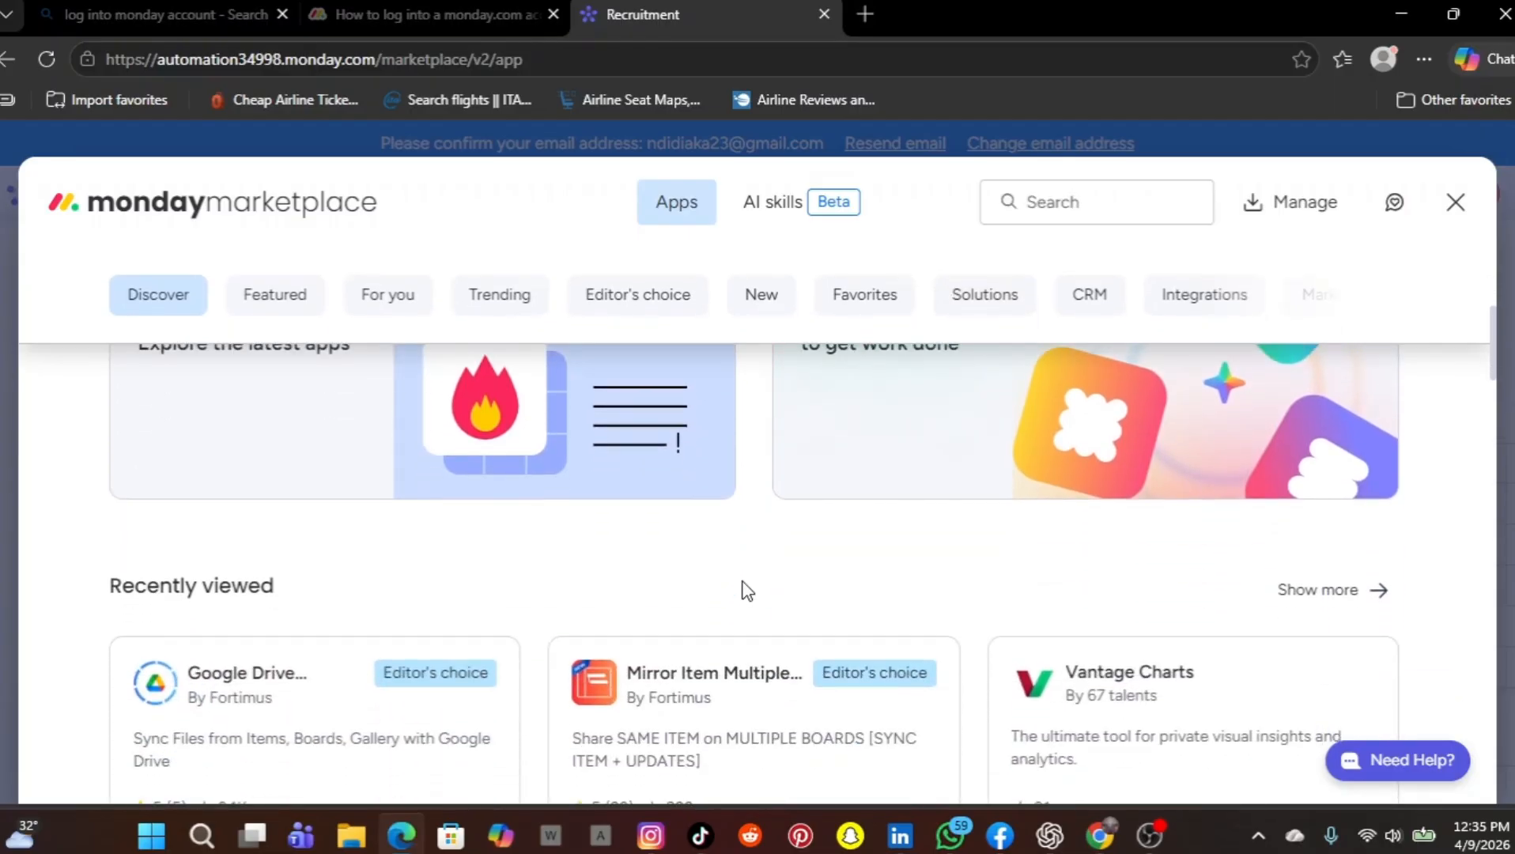
pyautogui.scroll(4, 748, 589)
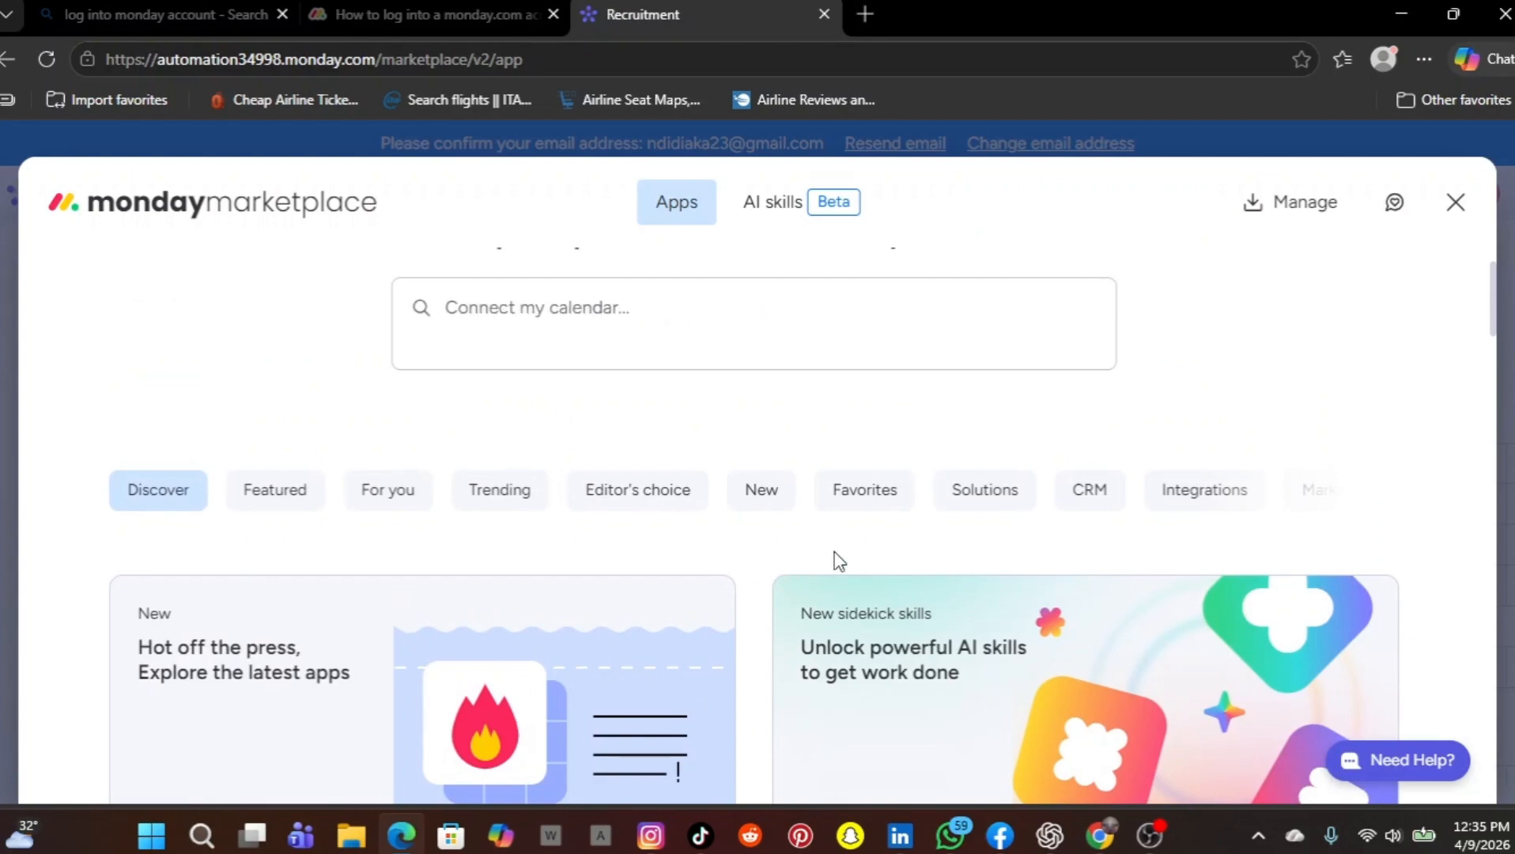
pyautogui.scroll(-2, 493, 547)
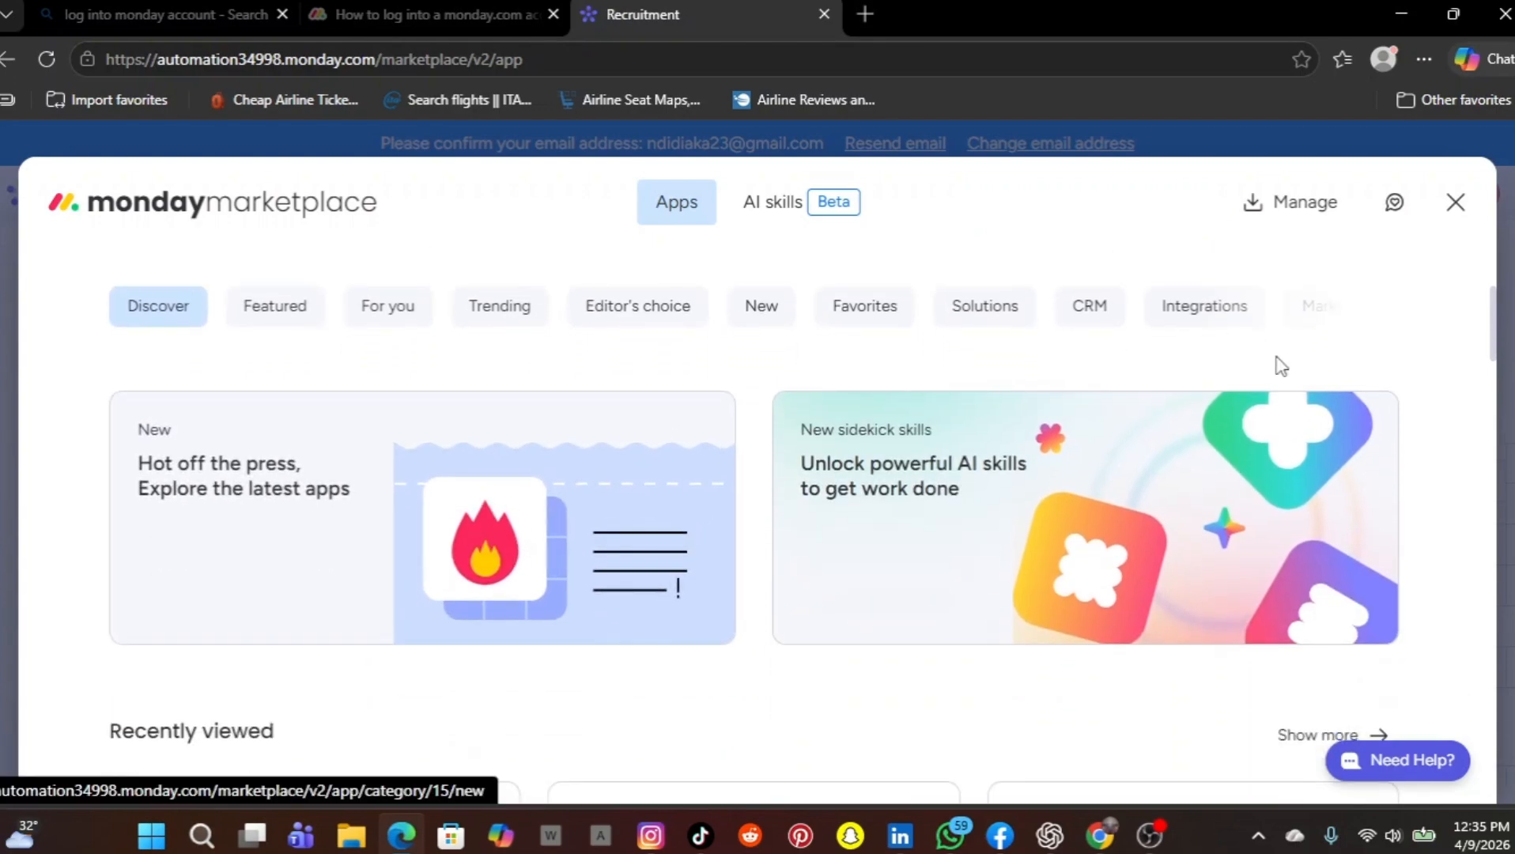
pyautogui.click(1465, 204)
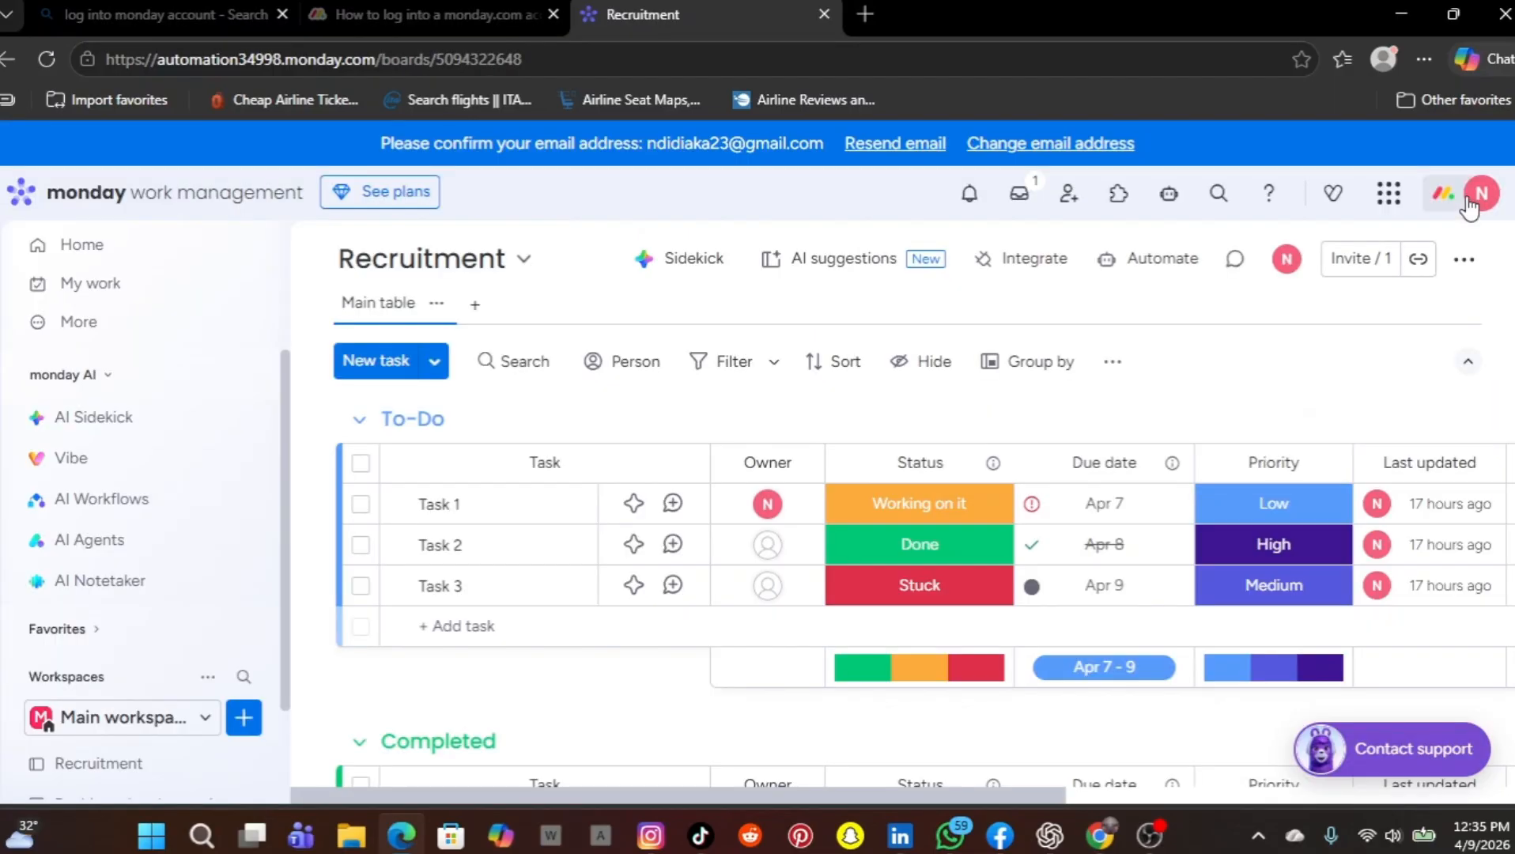
# Review the account automation health page in the Autopilot hub and return to the Recruitment board
pyautogui.click(1172, 196)
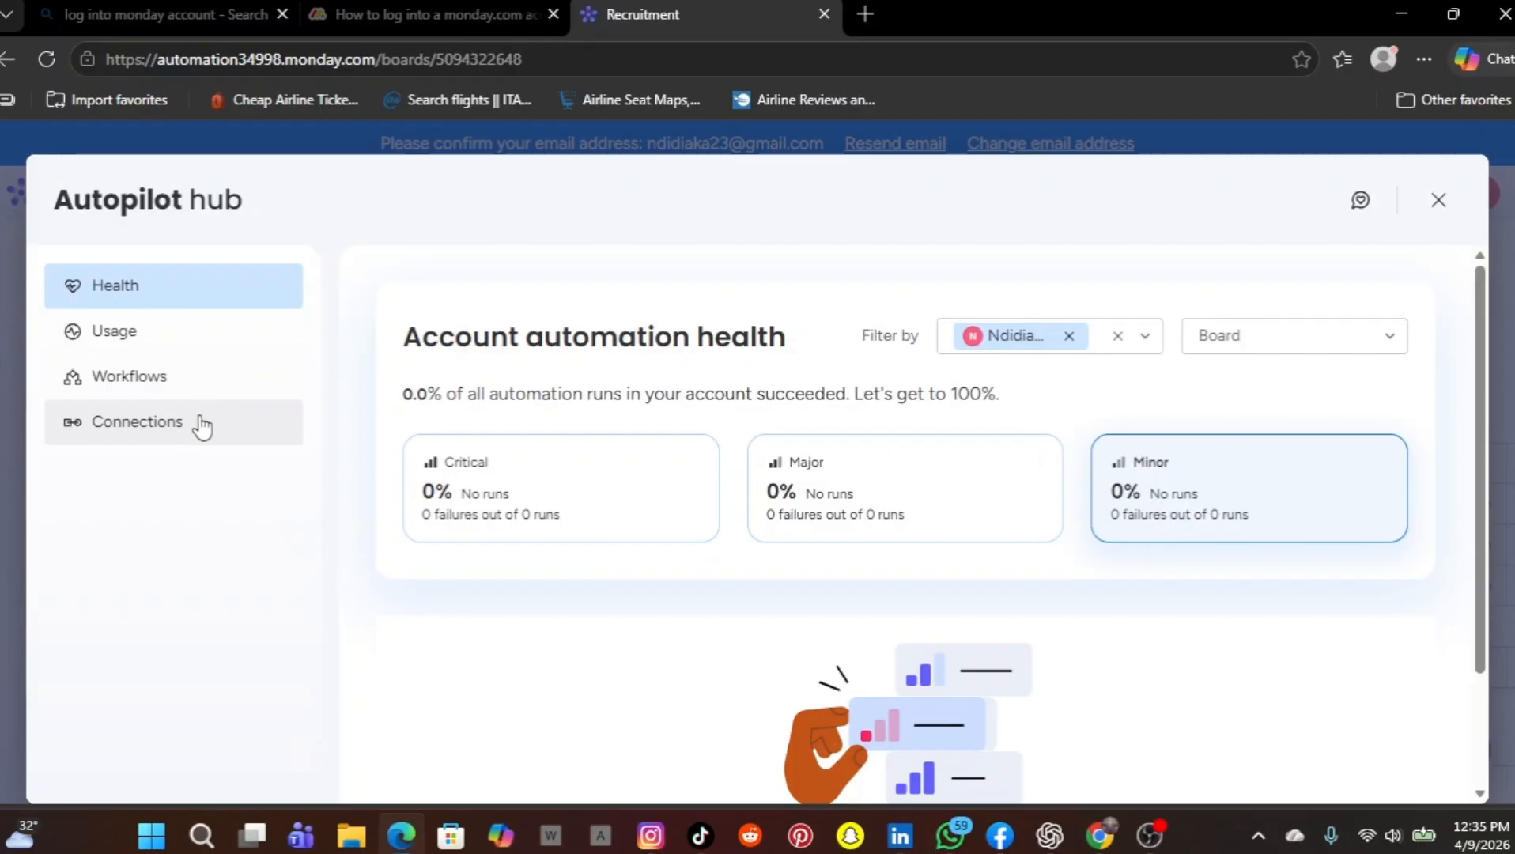
pyautogui.scroll(-2, 621, 575)
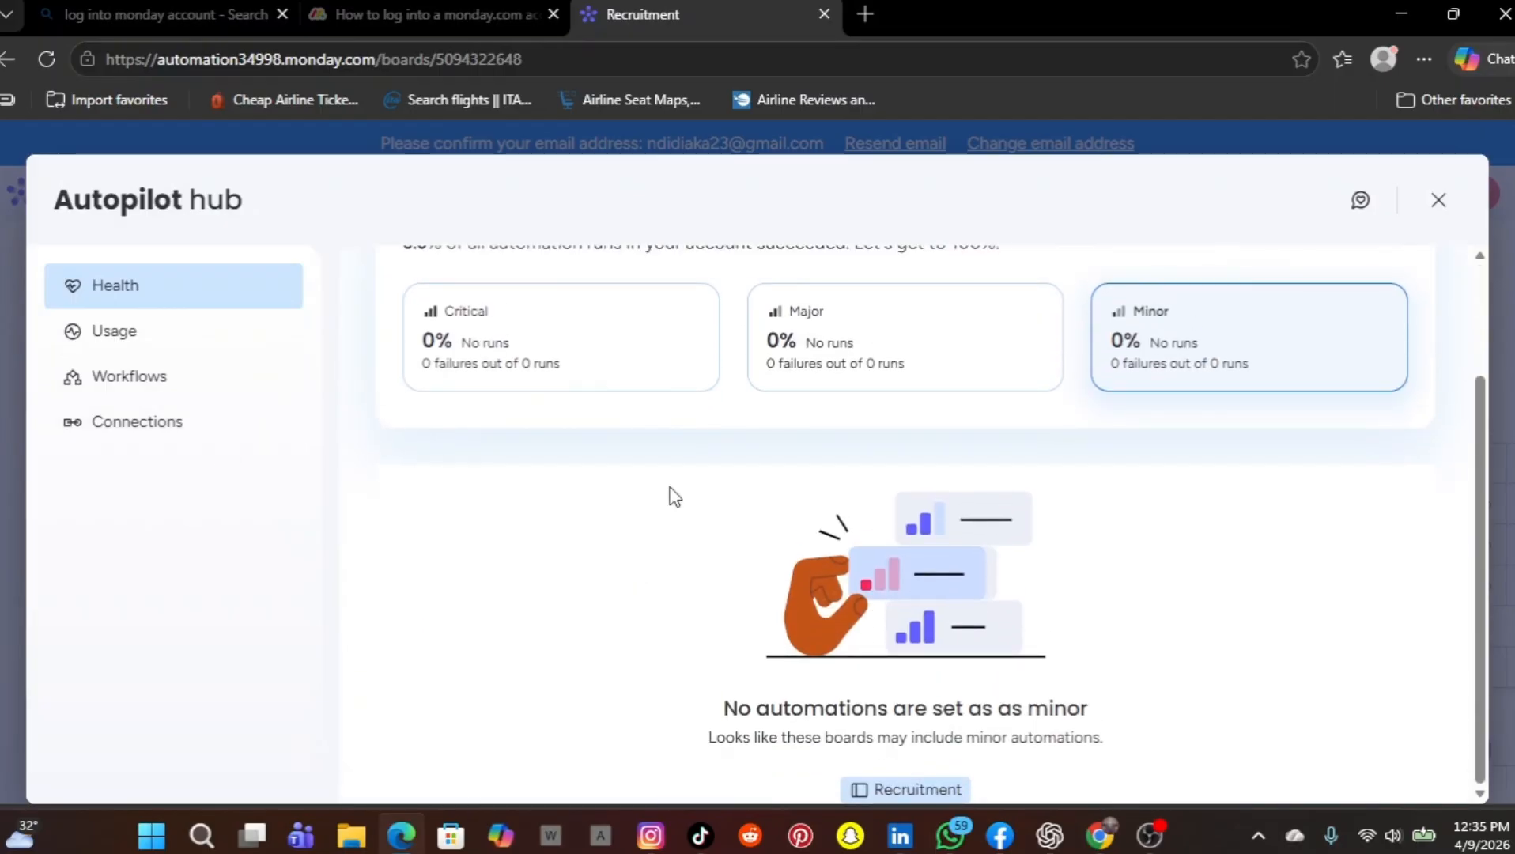
pyautogui.click(1441, 202)
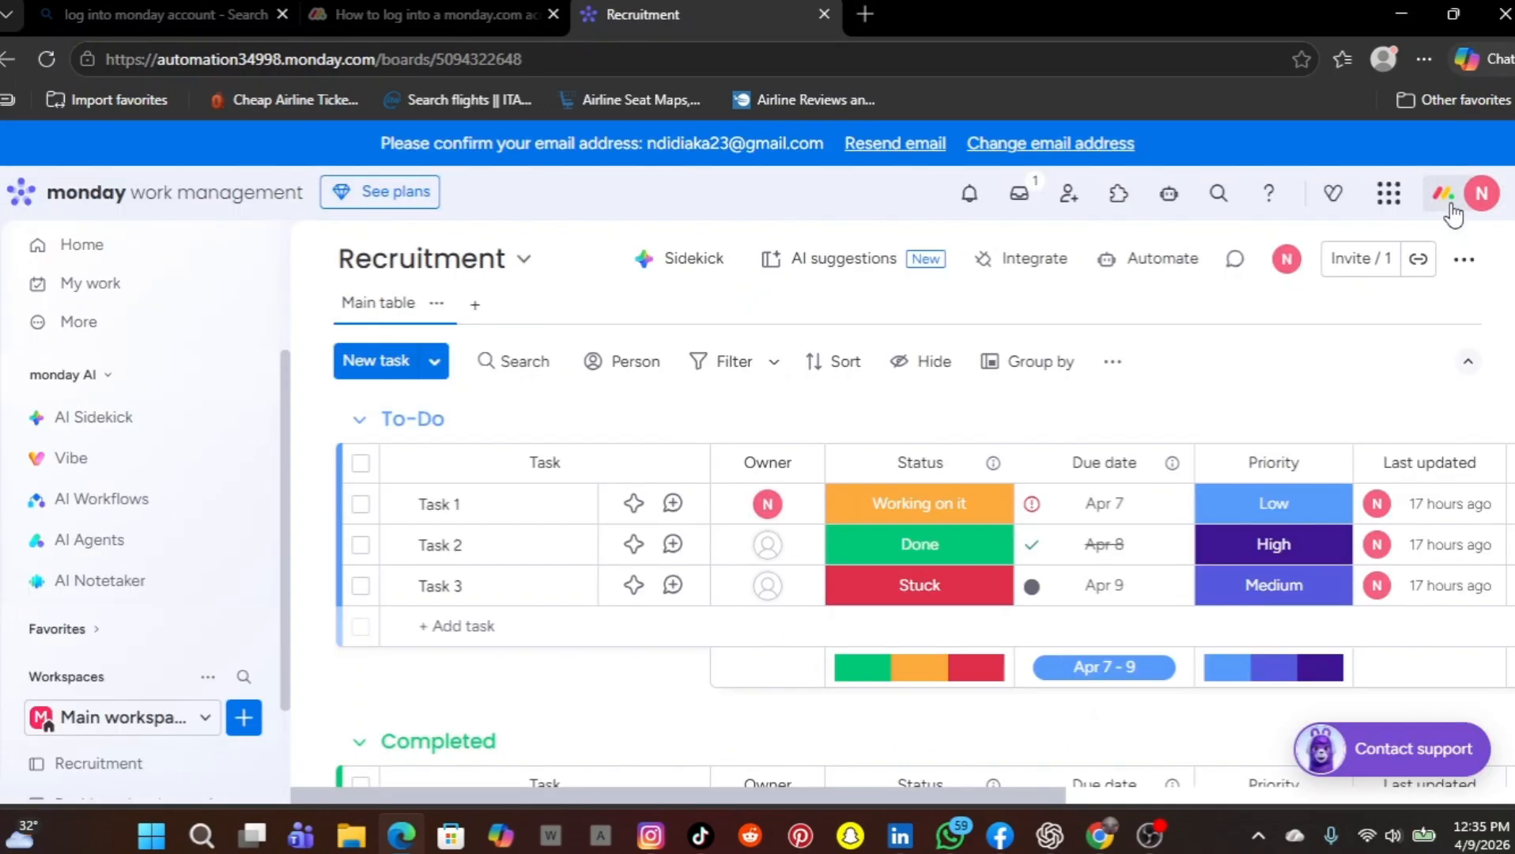
# Examine the categories and saved-search options of the Search Everything view, and close it
pyautogui.click(1212, 204)
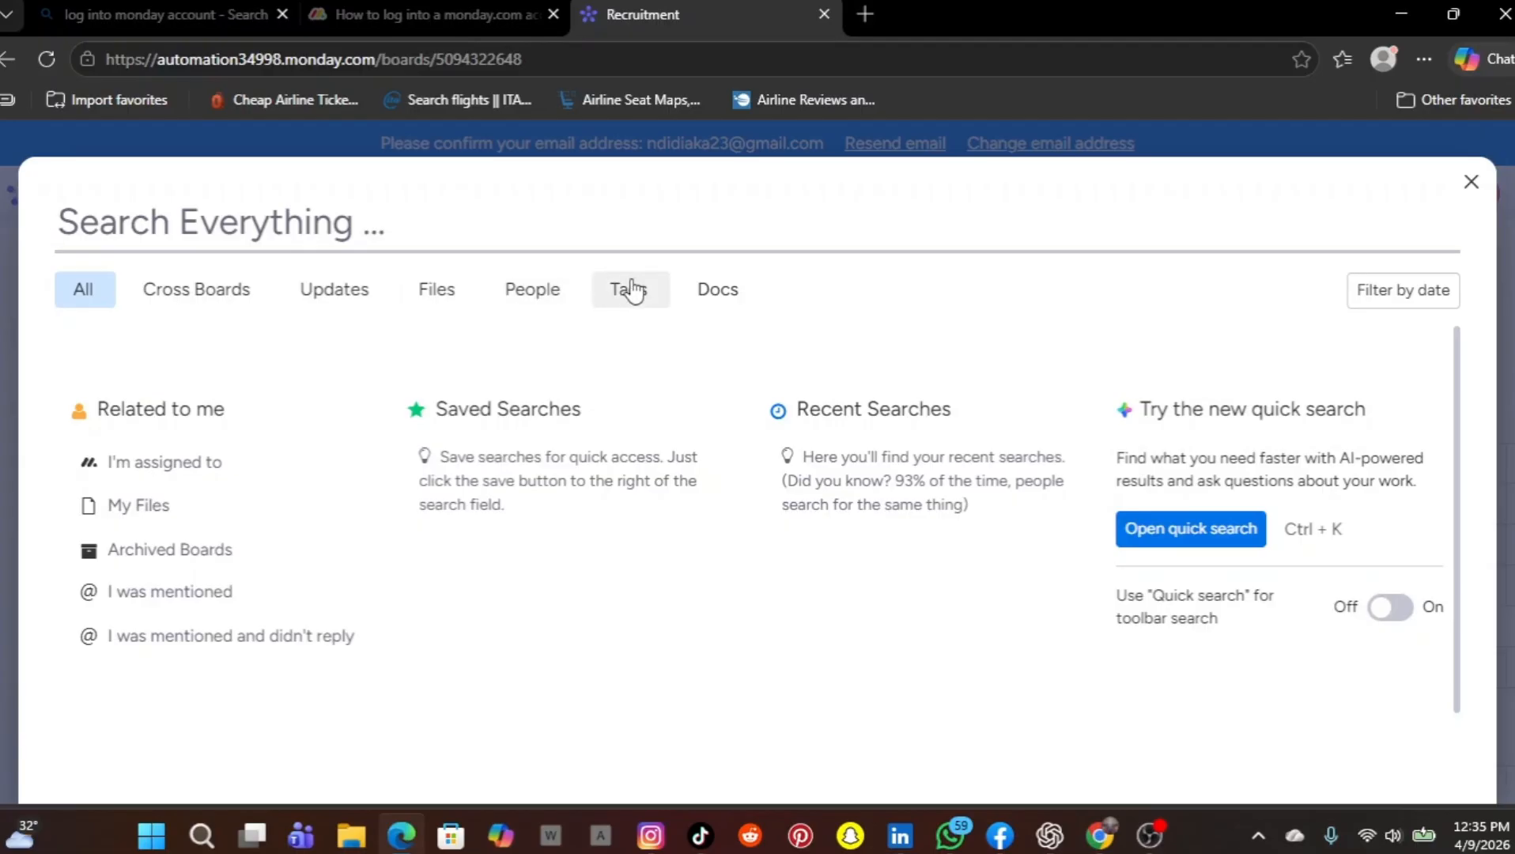
pyautogui.scroll(-1, 673, 402)
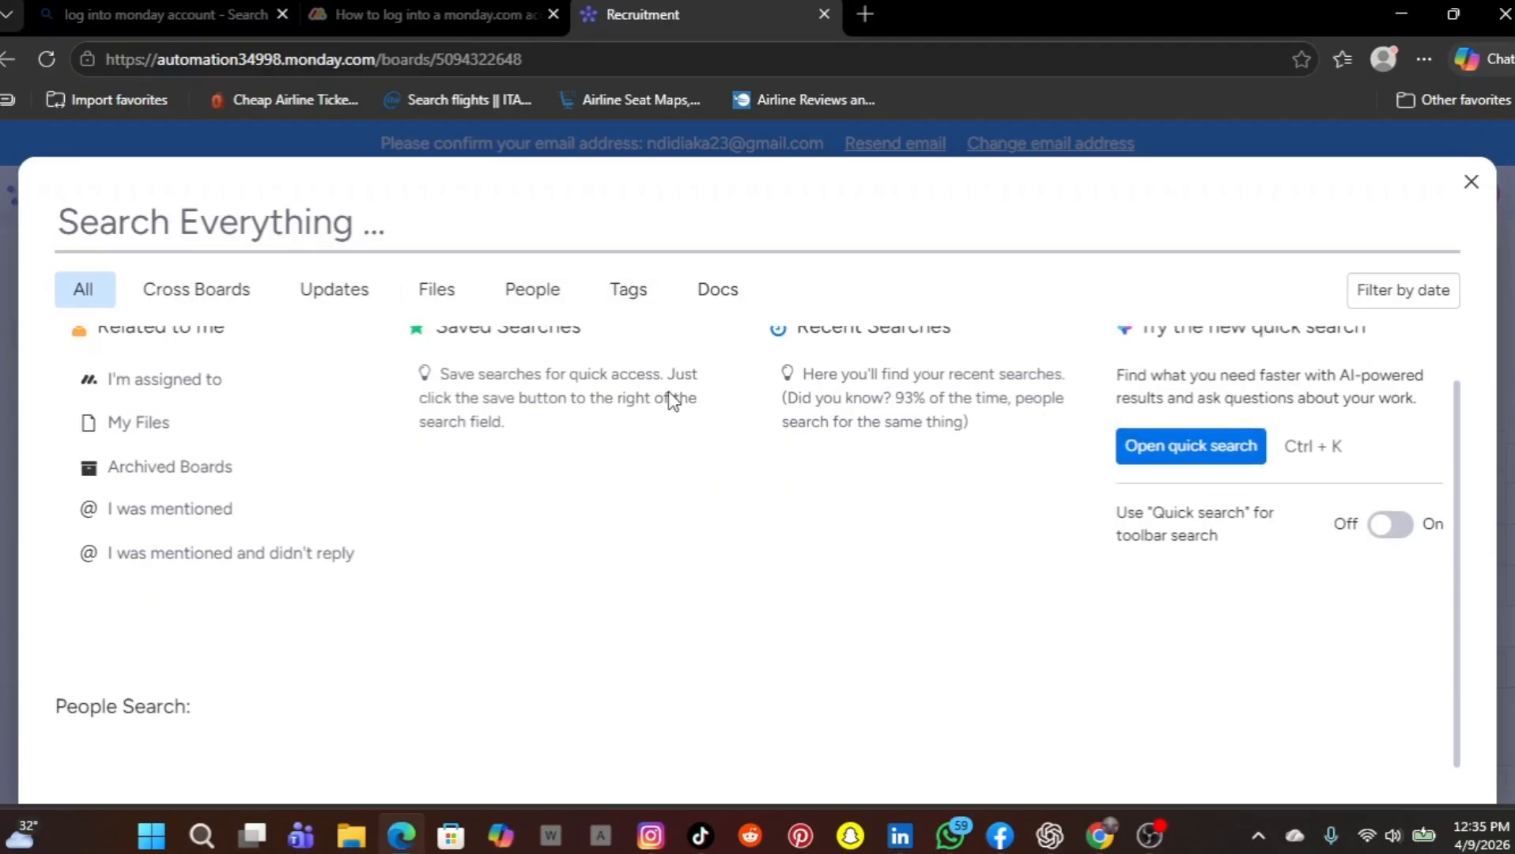
pyautogui.scroll(1, 673, 402)
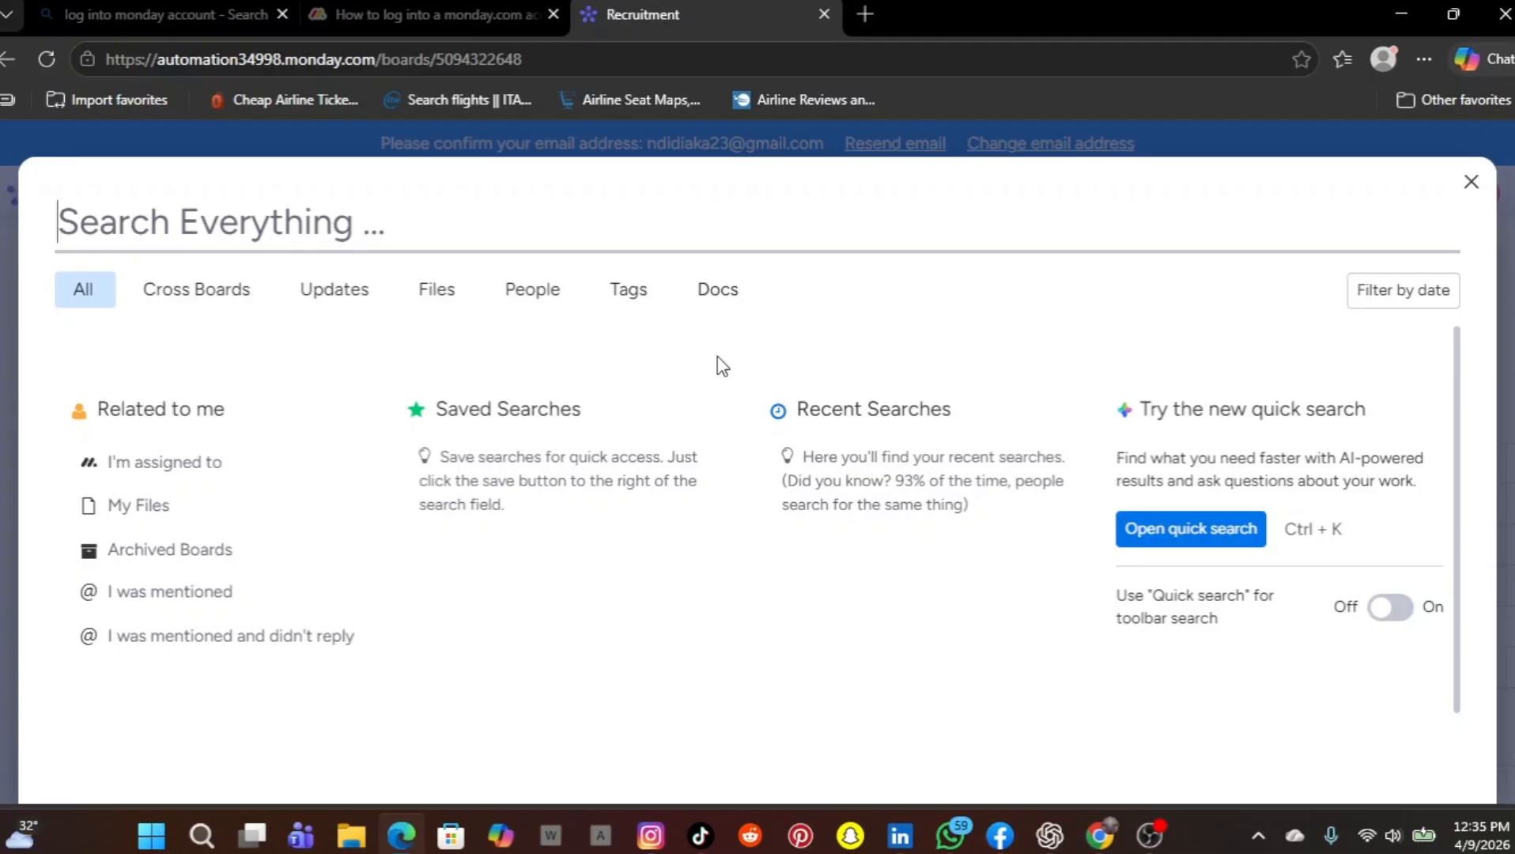
pyautogui.click(1479, 179)
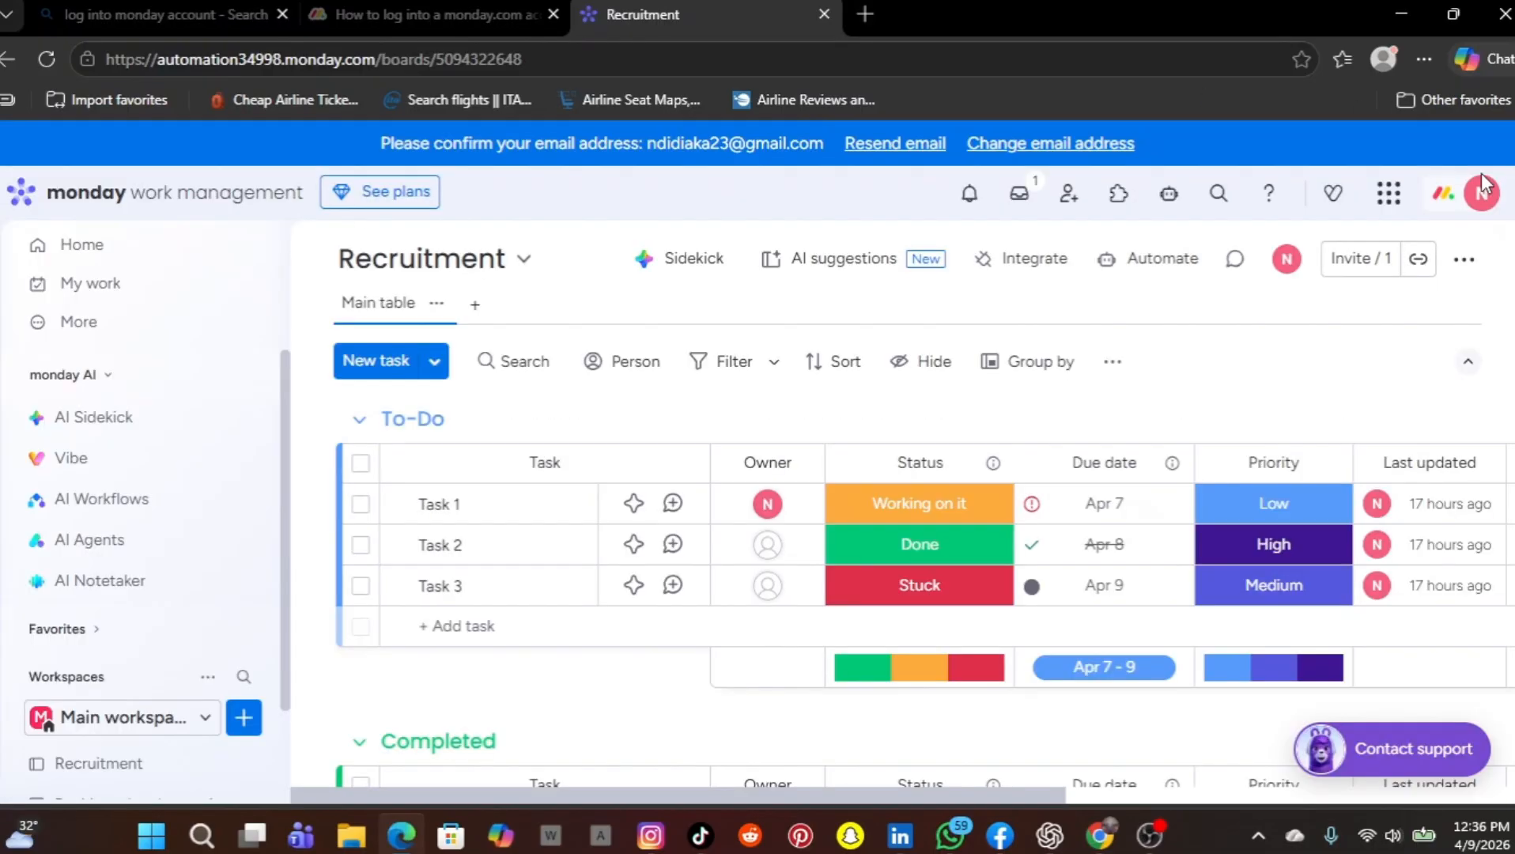
# Examine the Help center's support option, essential articles, learning links and additional resources, and close it
pyautogui.click(1281, 199)
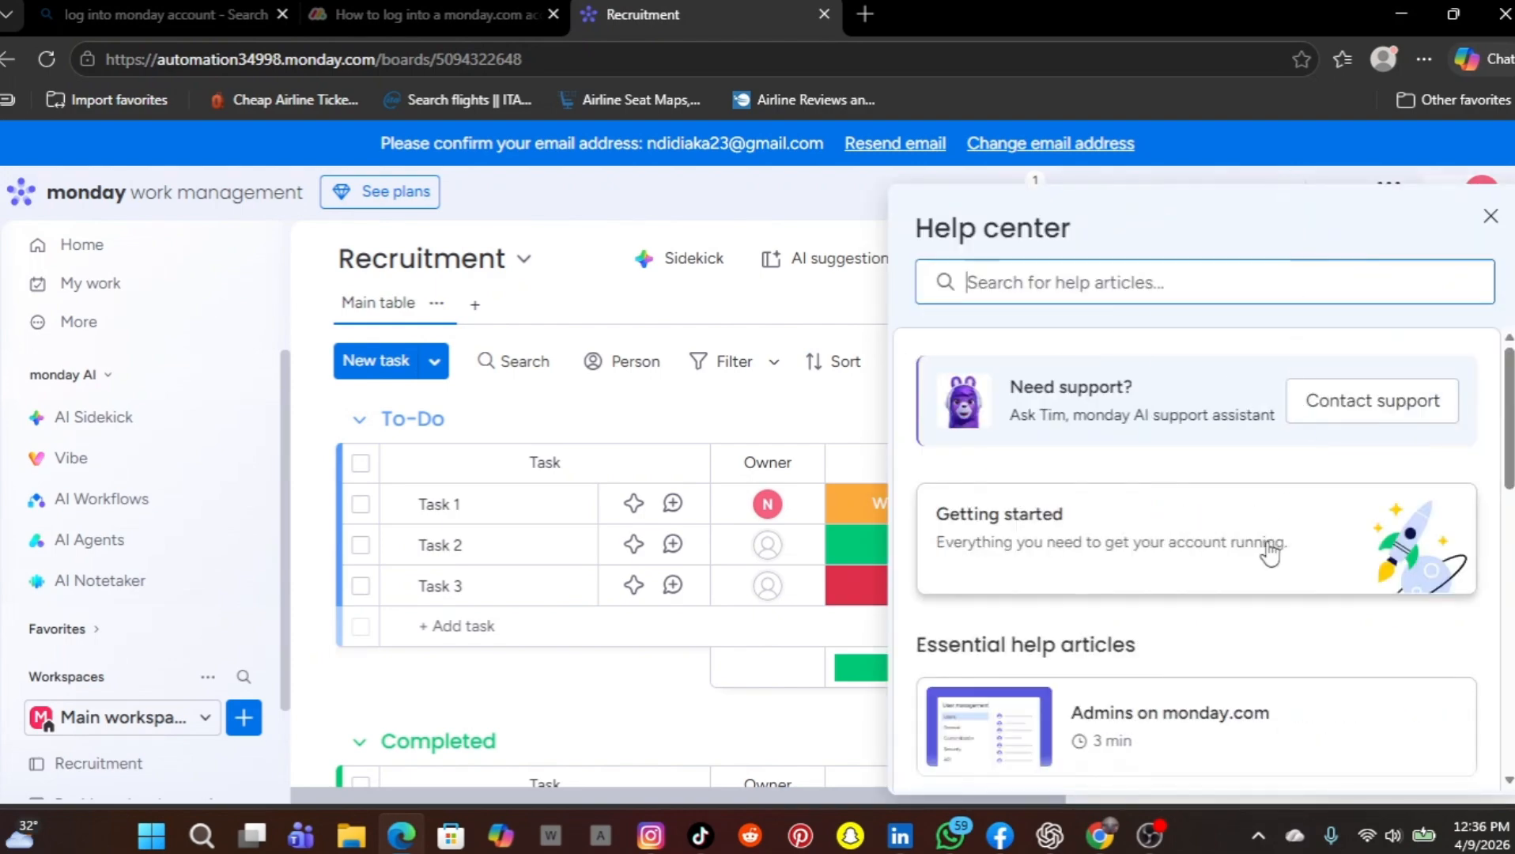
pyautogui.scroll(-1, 1270, 553)
pyautogui.scroll(-5, 1270, 554)
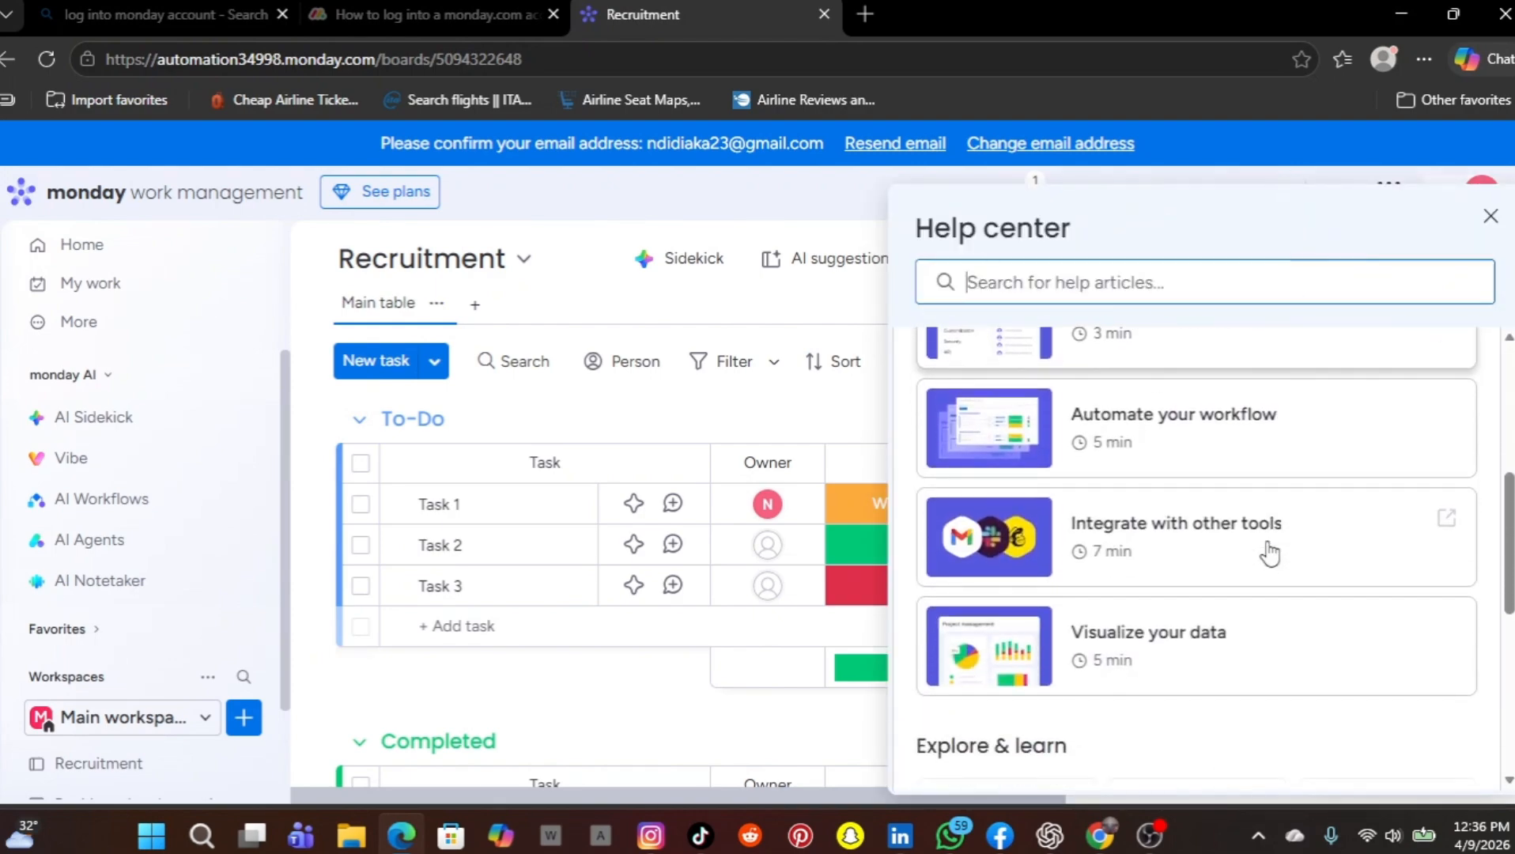
pyautogui.scroll(-5, 1270, 554)
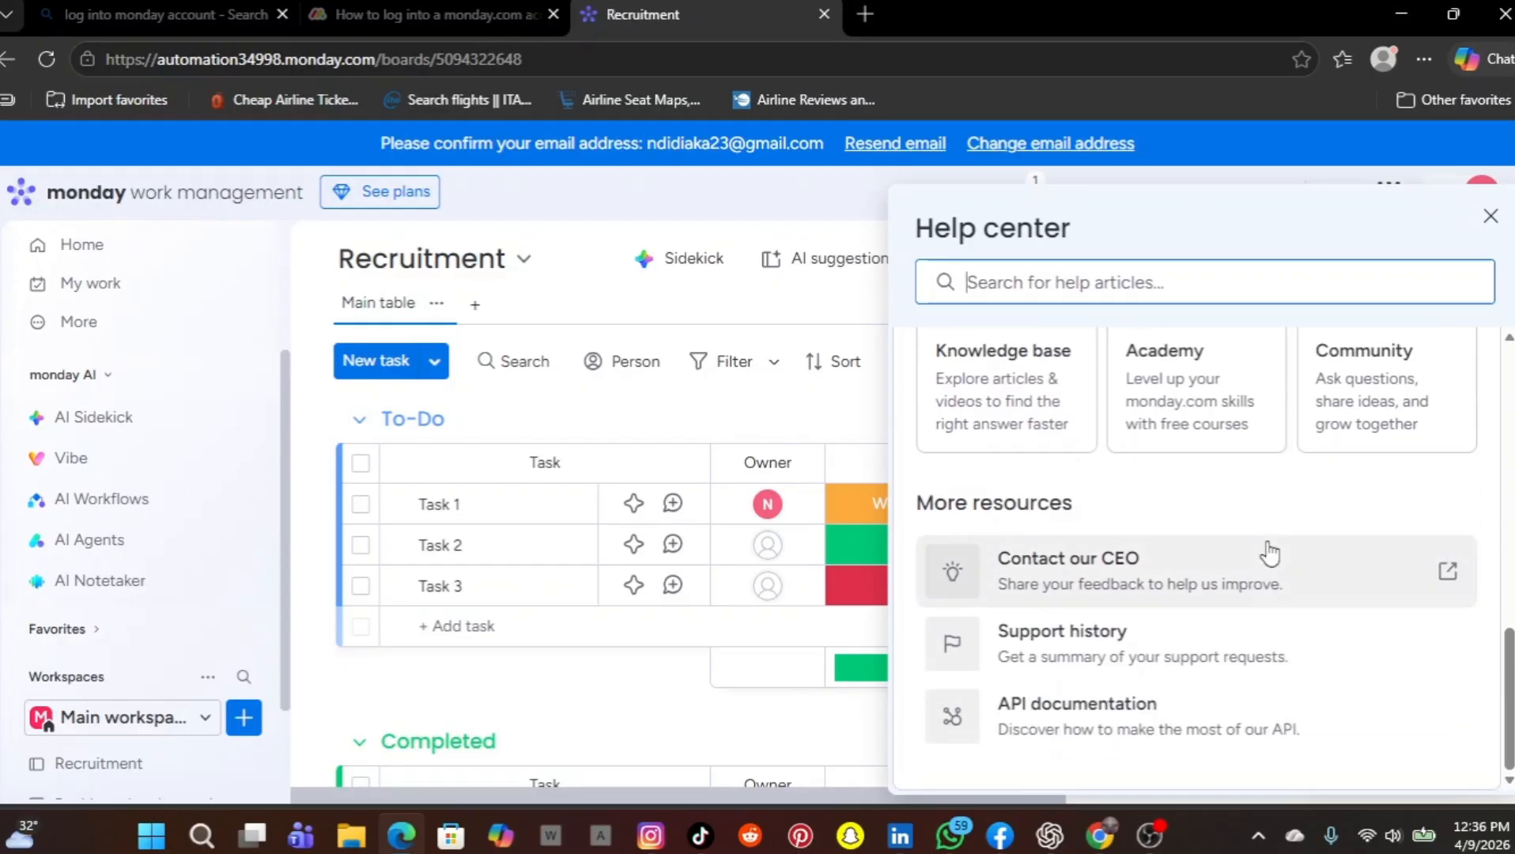
pyautogui.scroll(10, 1270, 553)
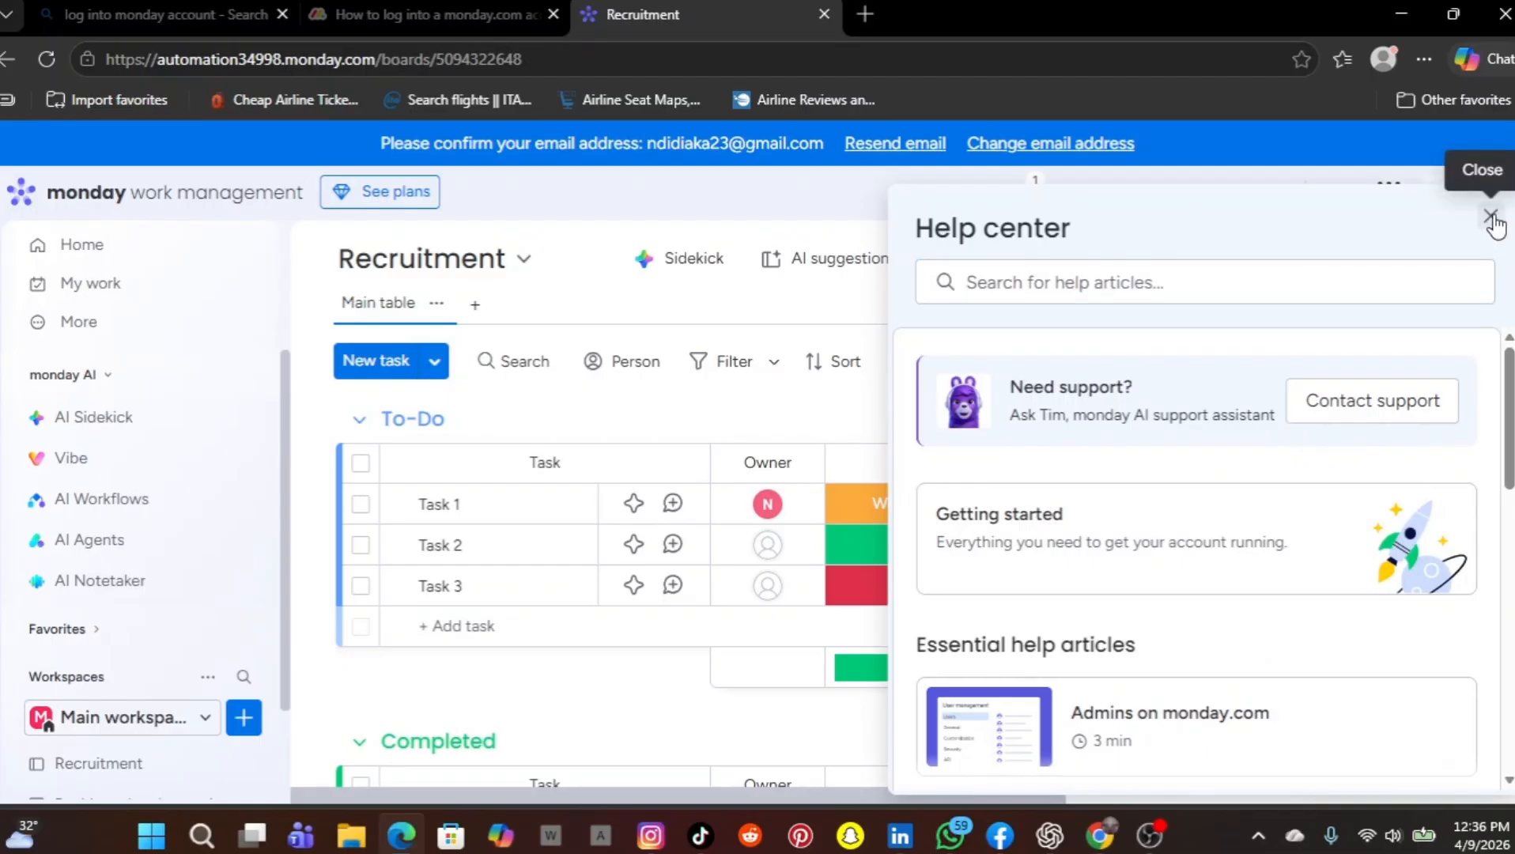
pyautogui.click(1492, 218)
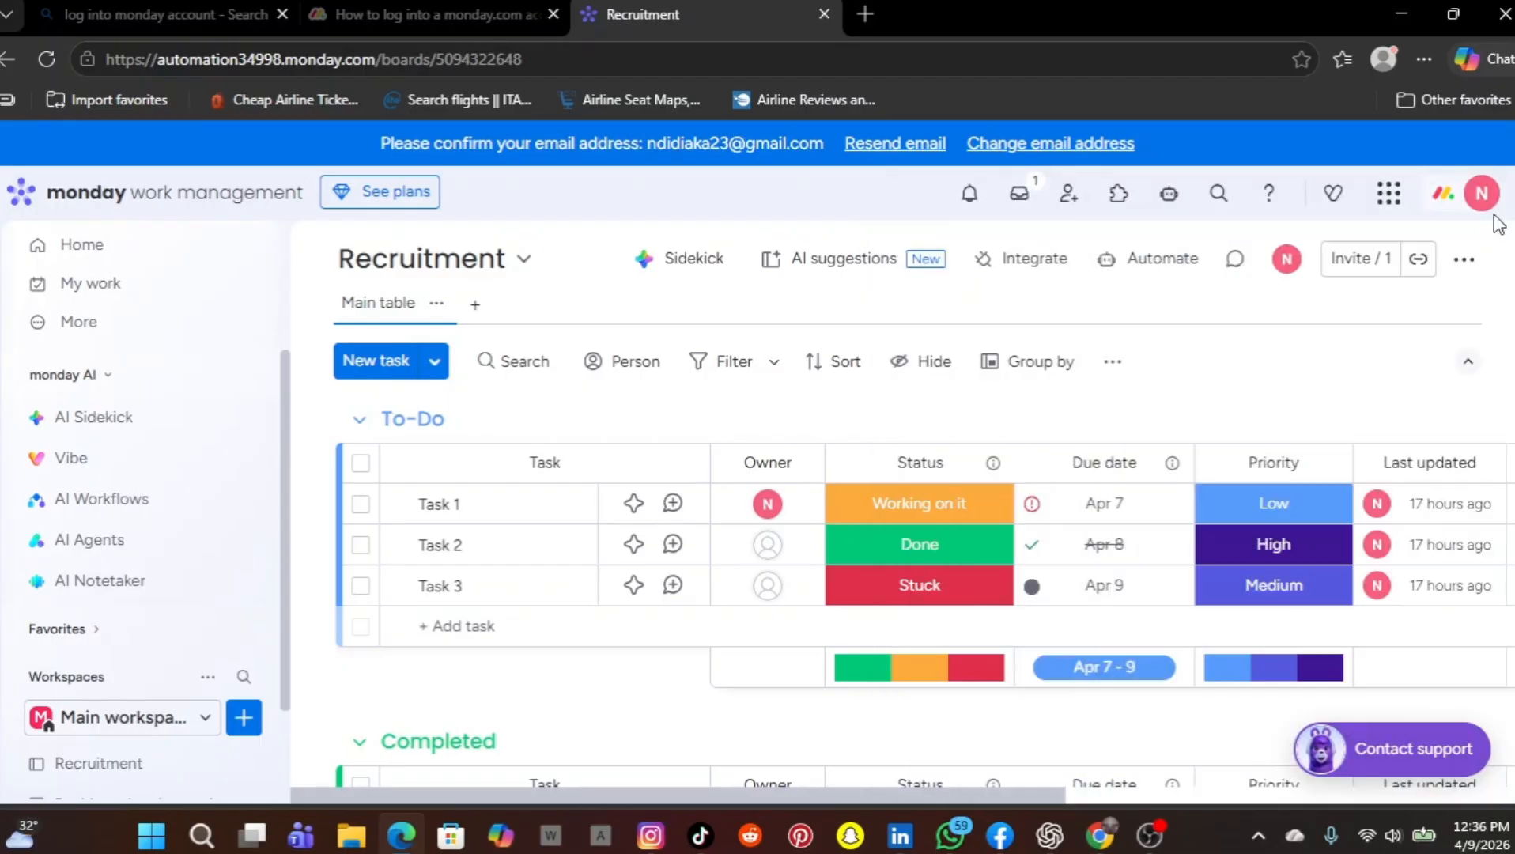
# Open the Product store through the products switcher, review the work OS products on offer, and return to the Recruitment board
pyautogui.click(1377, 204)
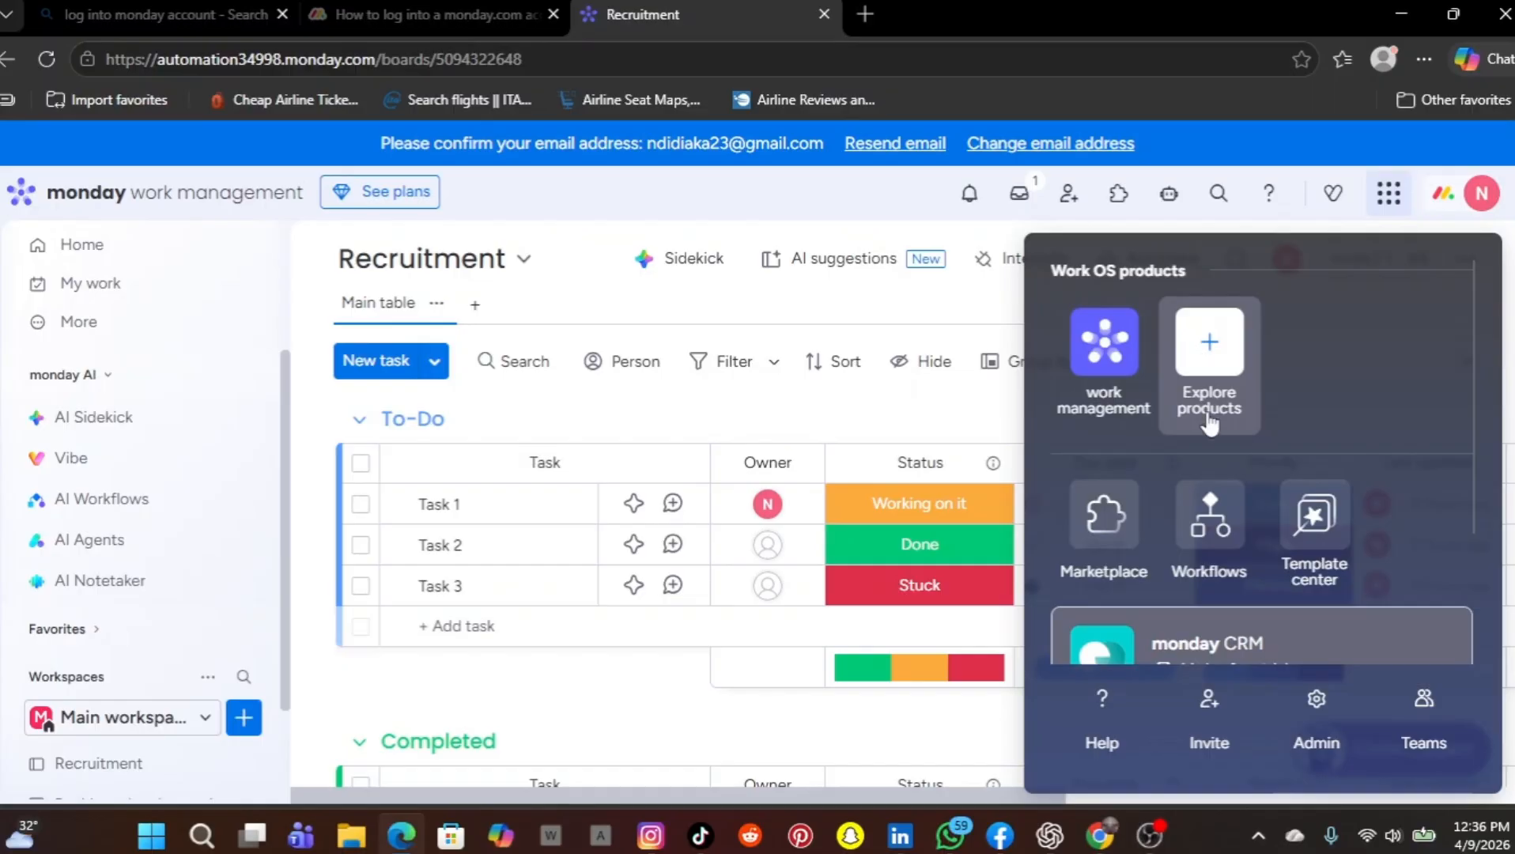
pyautogui.scroll(-1, 1210, 423)
pyautogui.scroll(-1, 1210, 423)
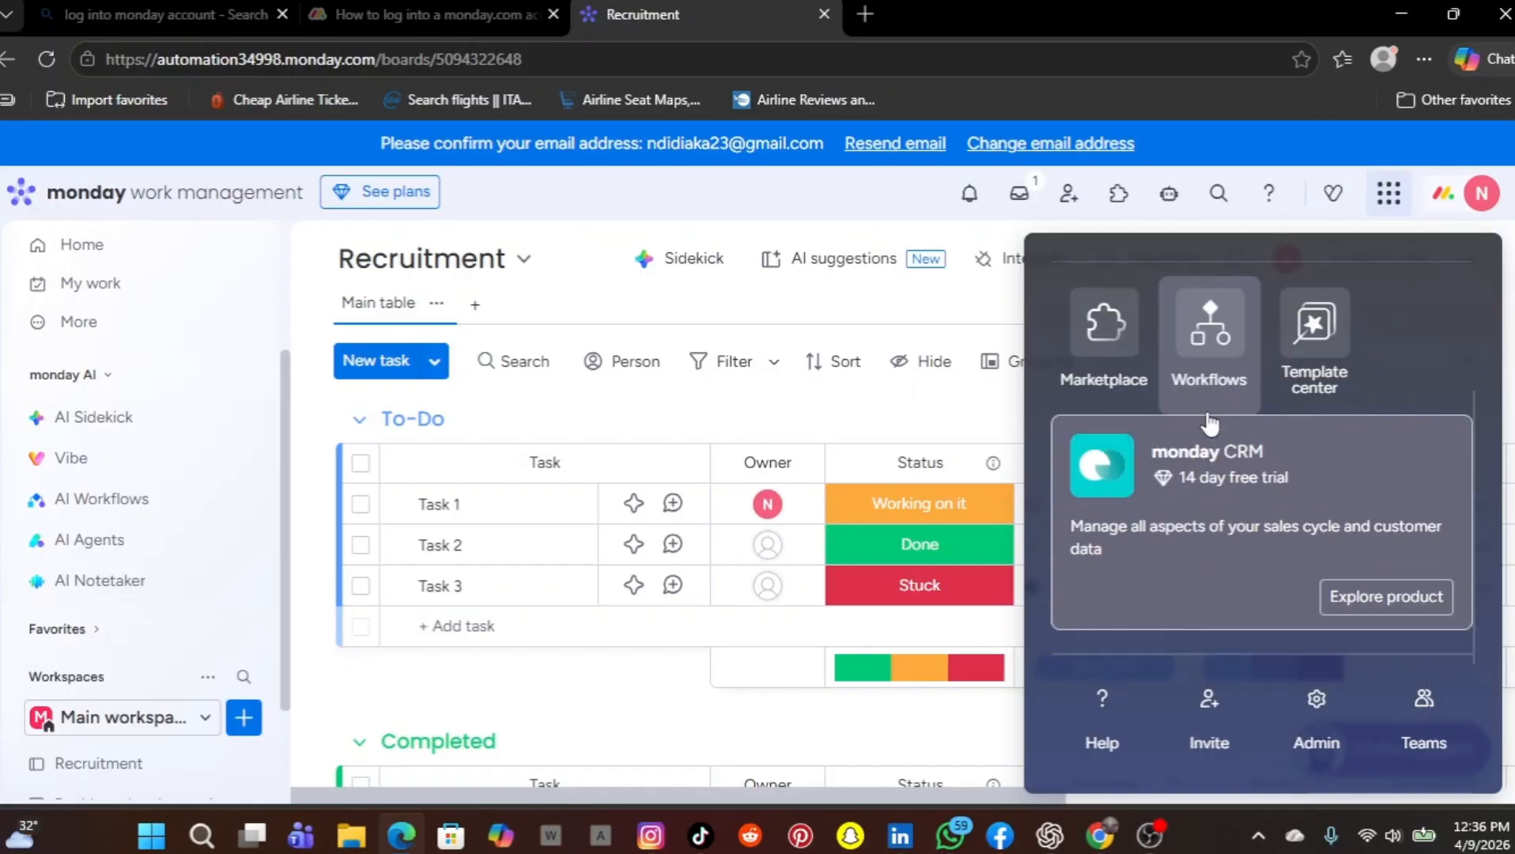
pyautogui.scroll(2, 1210, 425)
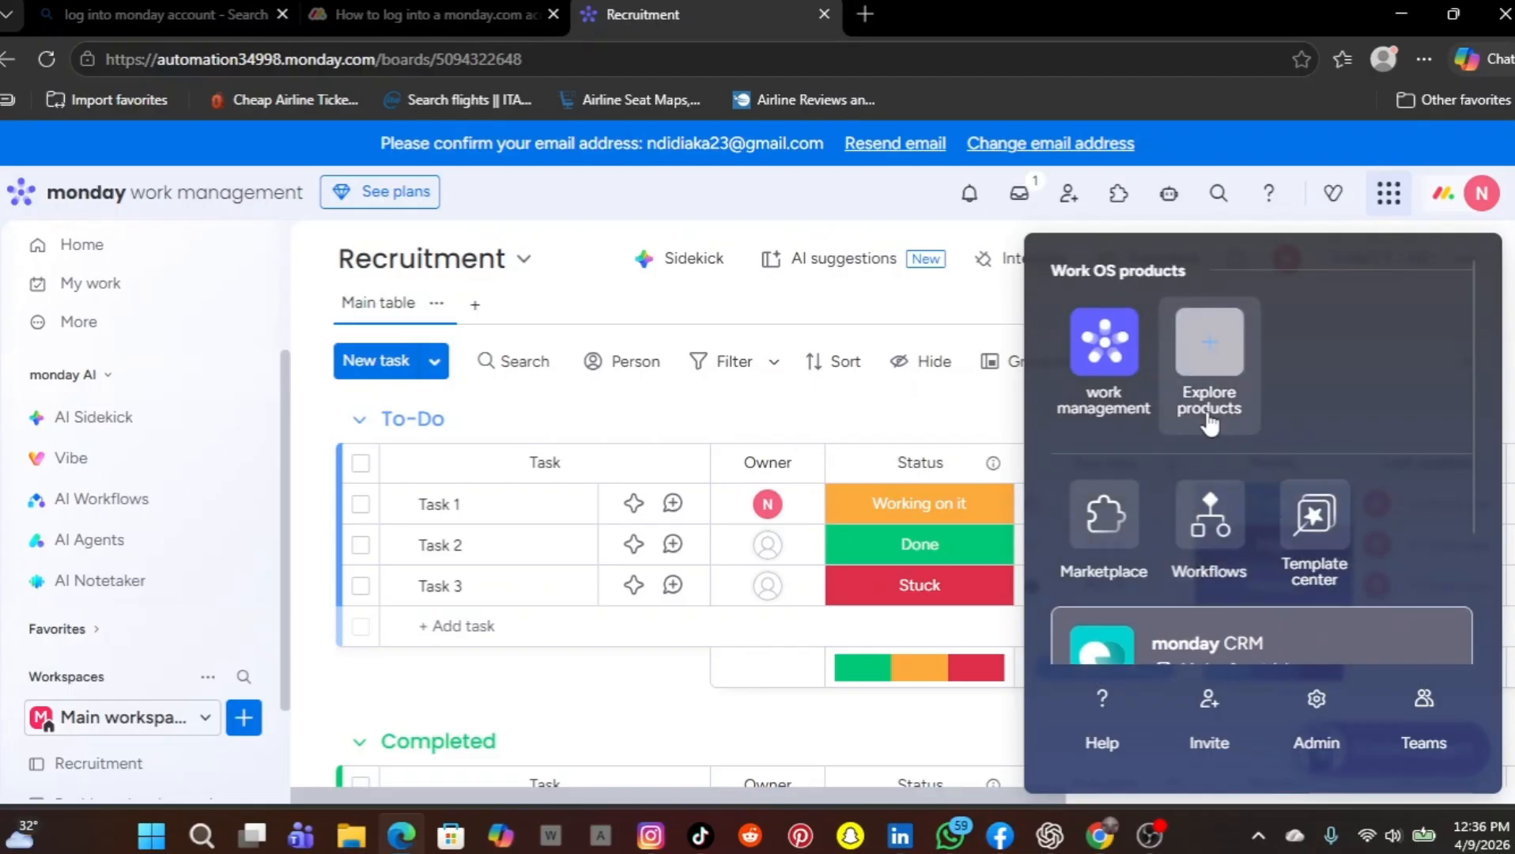
pyautogui.click(1211, 372)
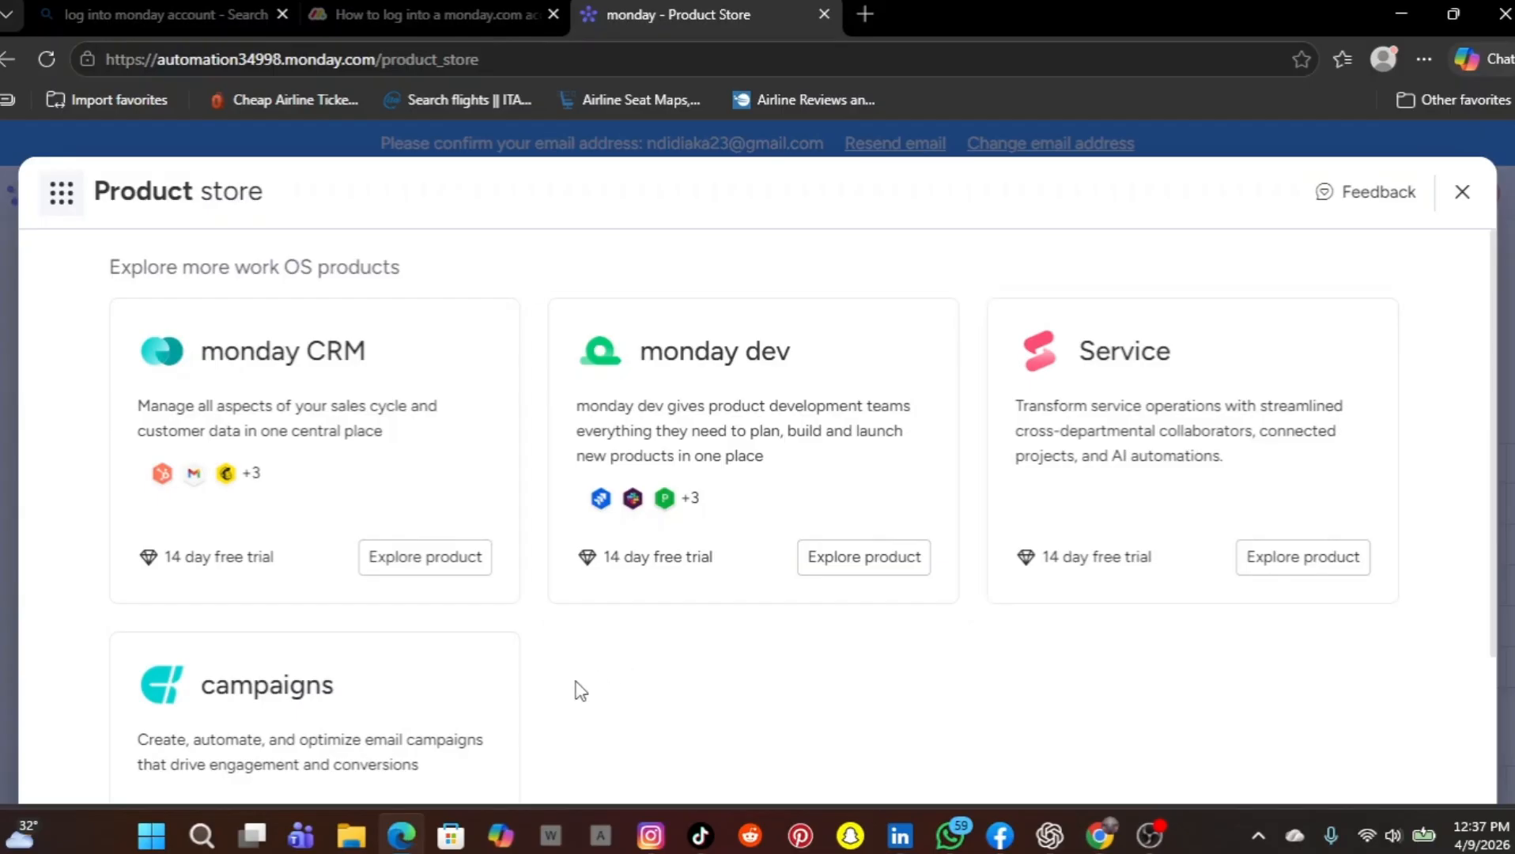
pyautogui.scroll(-2, 579, 690)
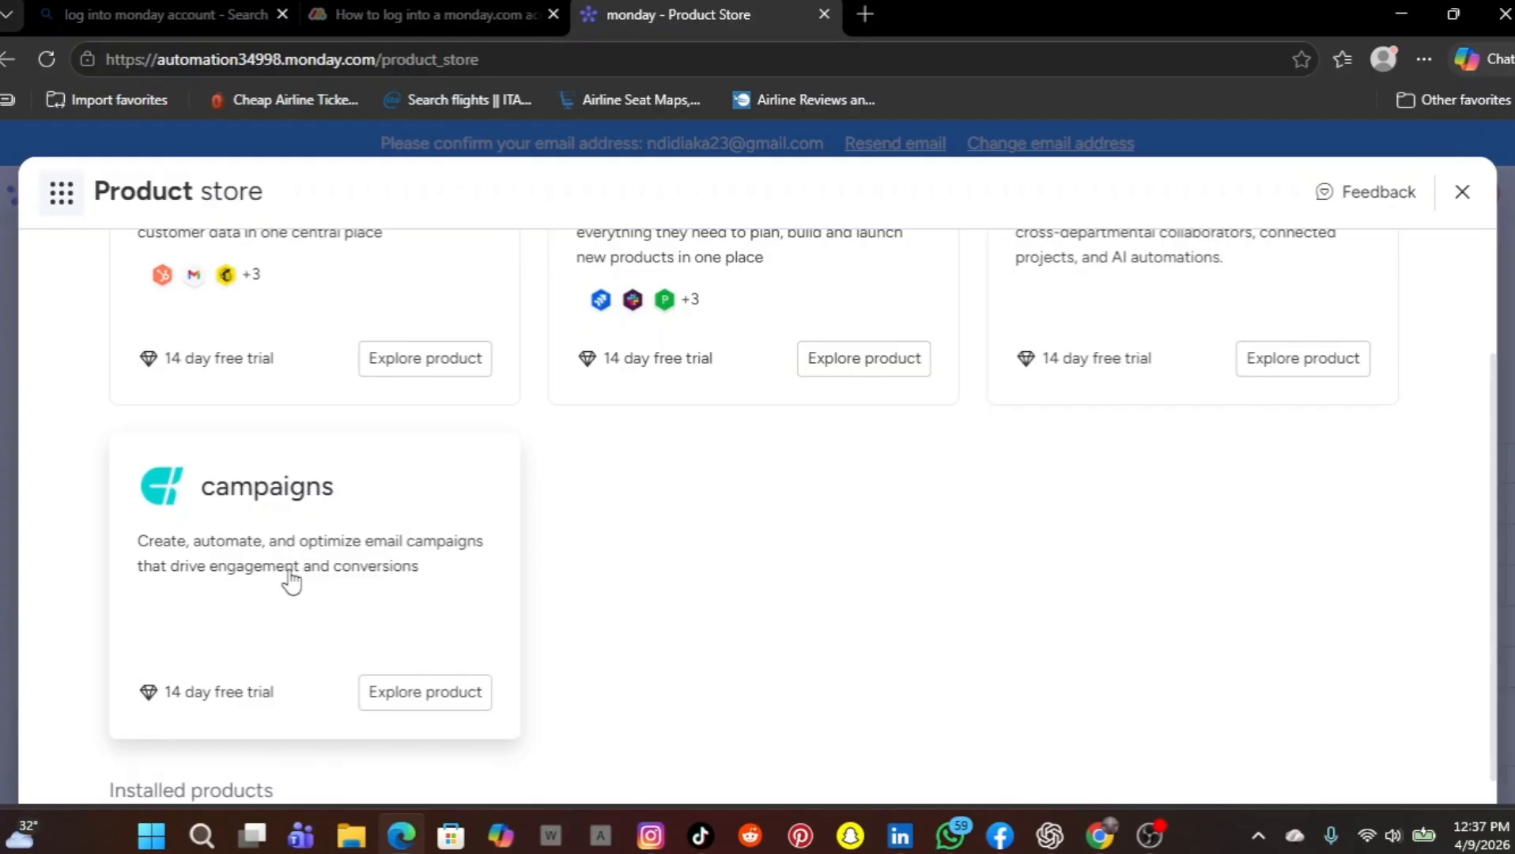
pyautogui.scroll(2, 291, 581)
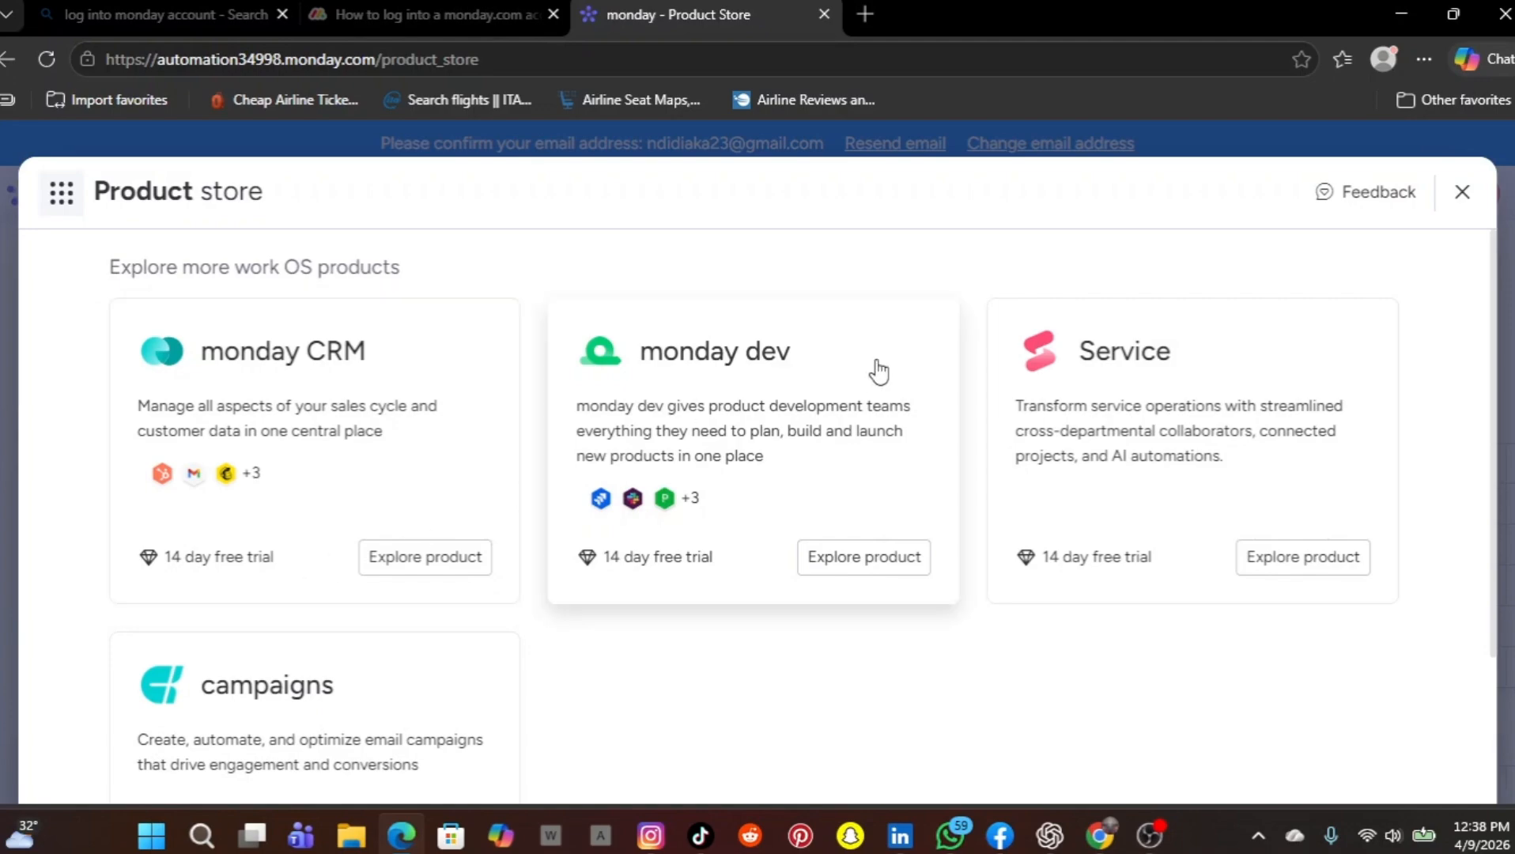
pyautogui.click(1464, 195)
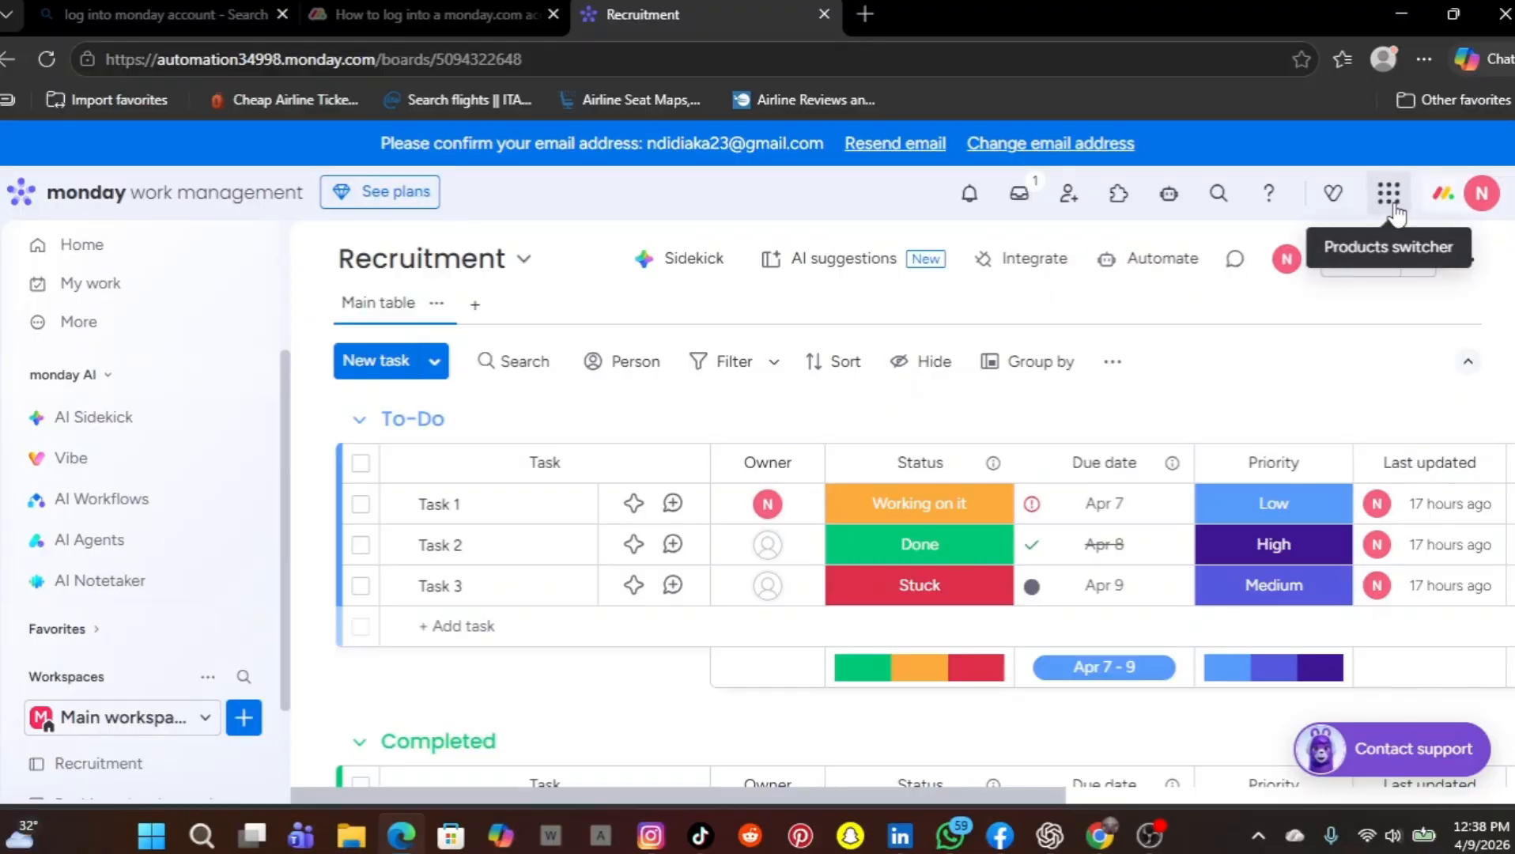
# Review the Marketplace, Workflows, Template center and monday CRM entries in the products switcher, and close it
pyautogui.click(1395, 204)
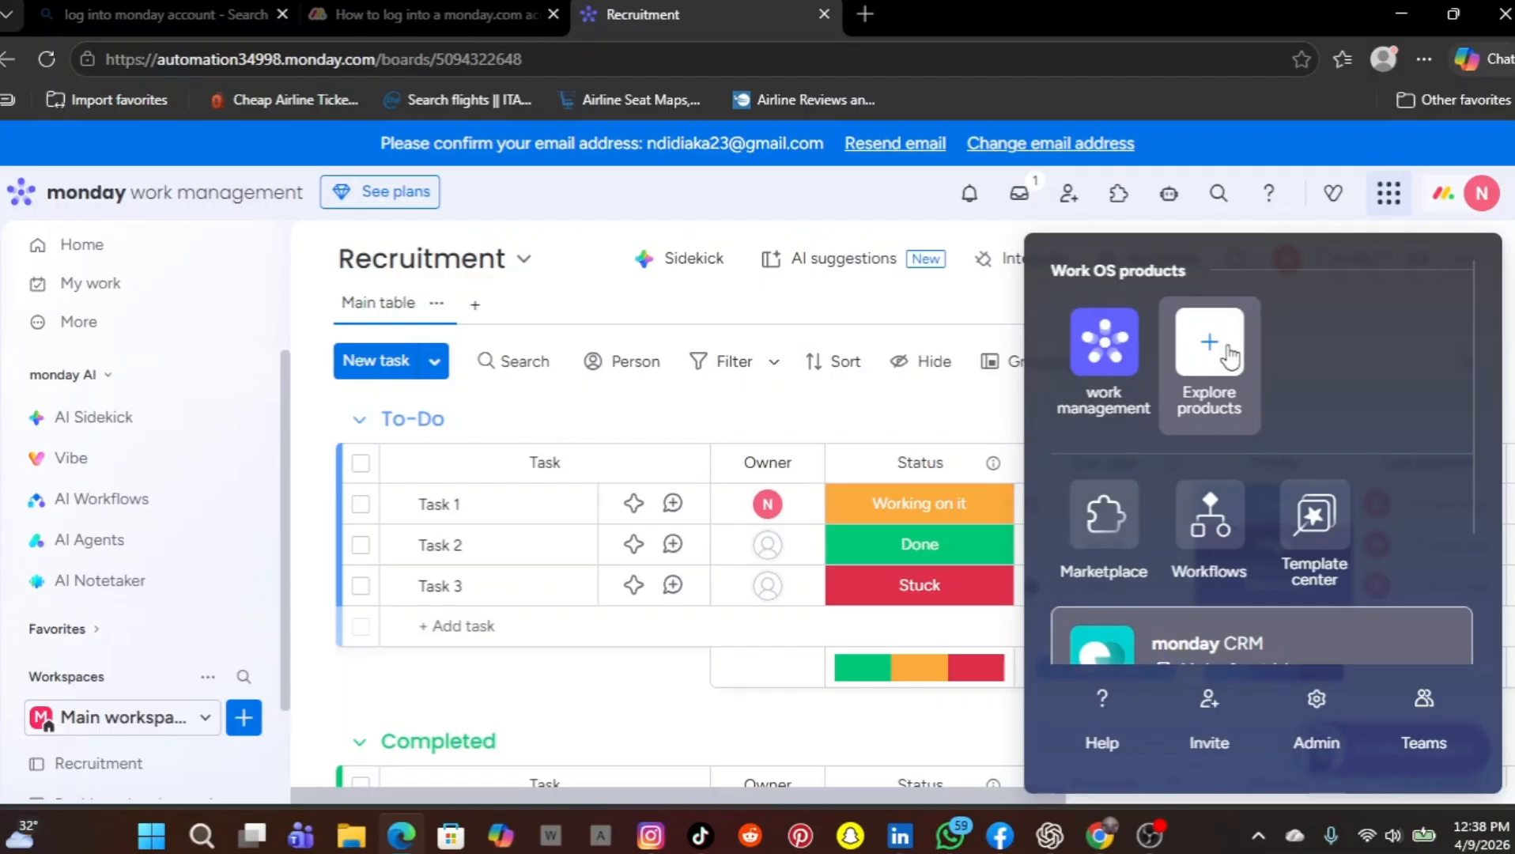
pyautogui.scroll(-2, 1251, 501)
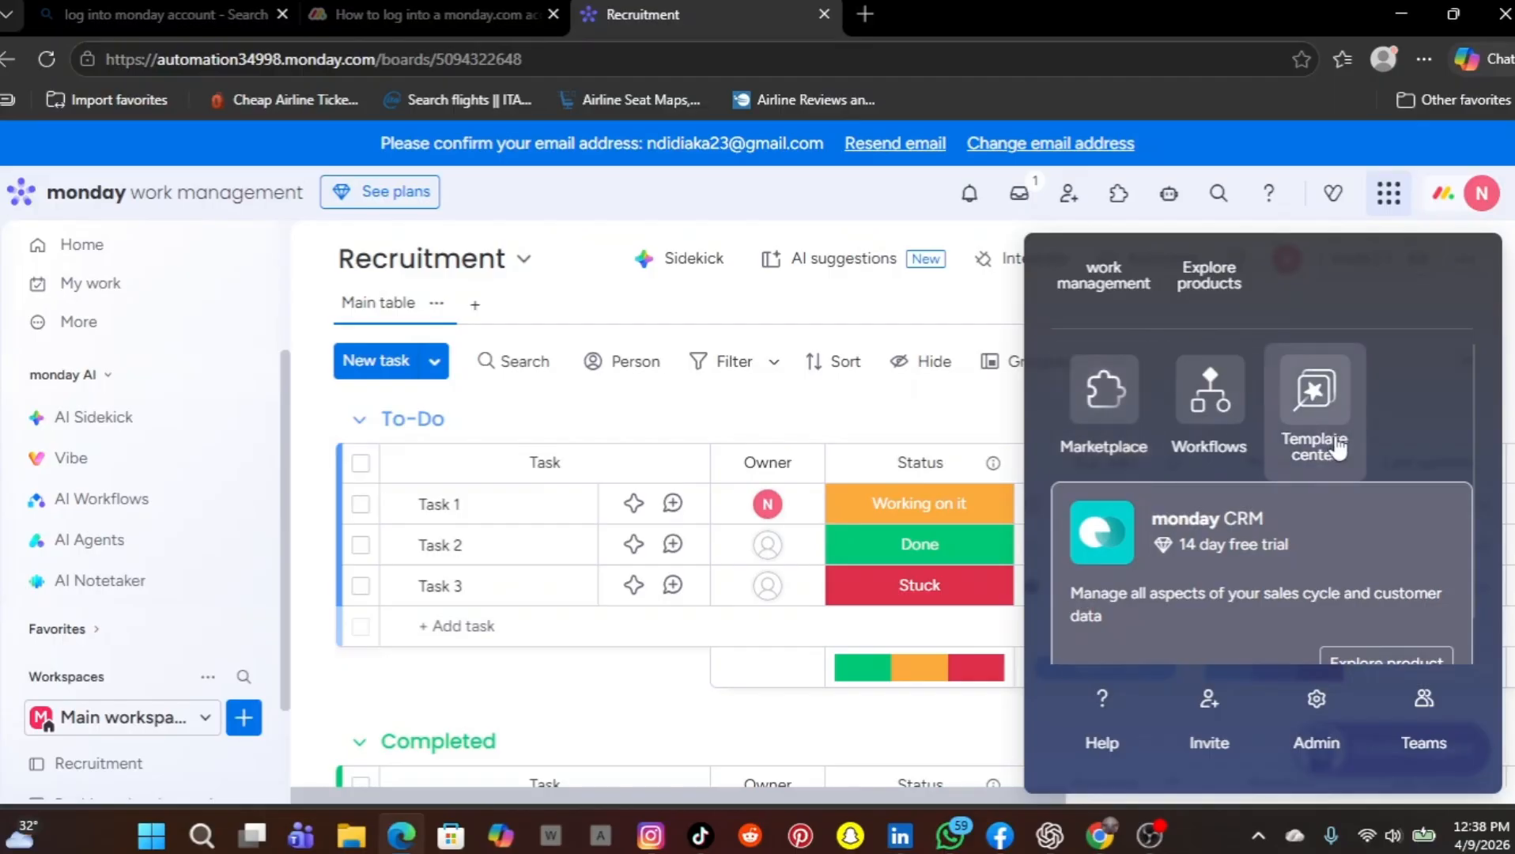
pyautogui.scroll(-1, 1289, 523)
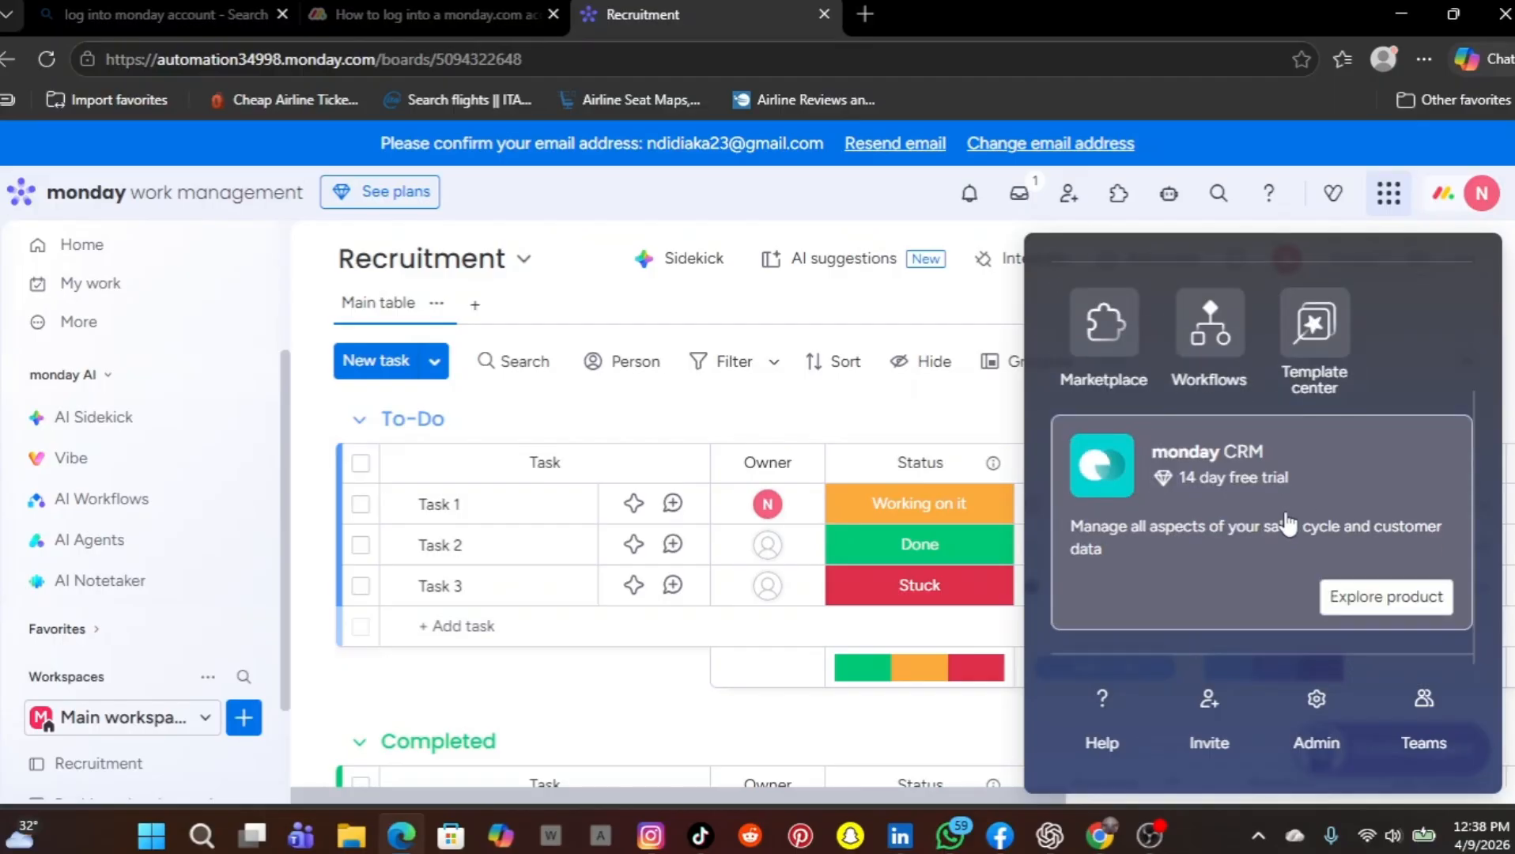
pyautogui.scroll(3, 1288, 524)
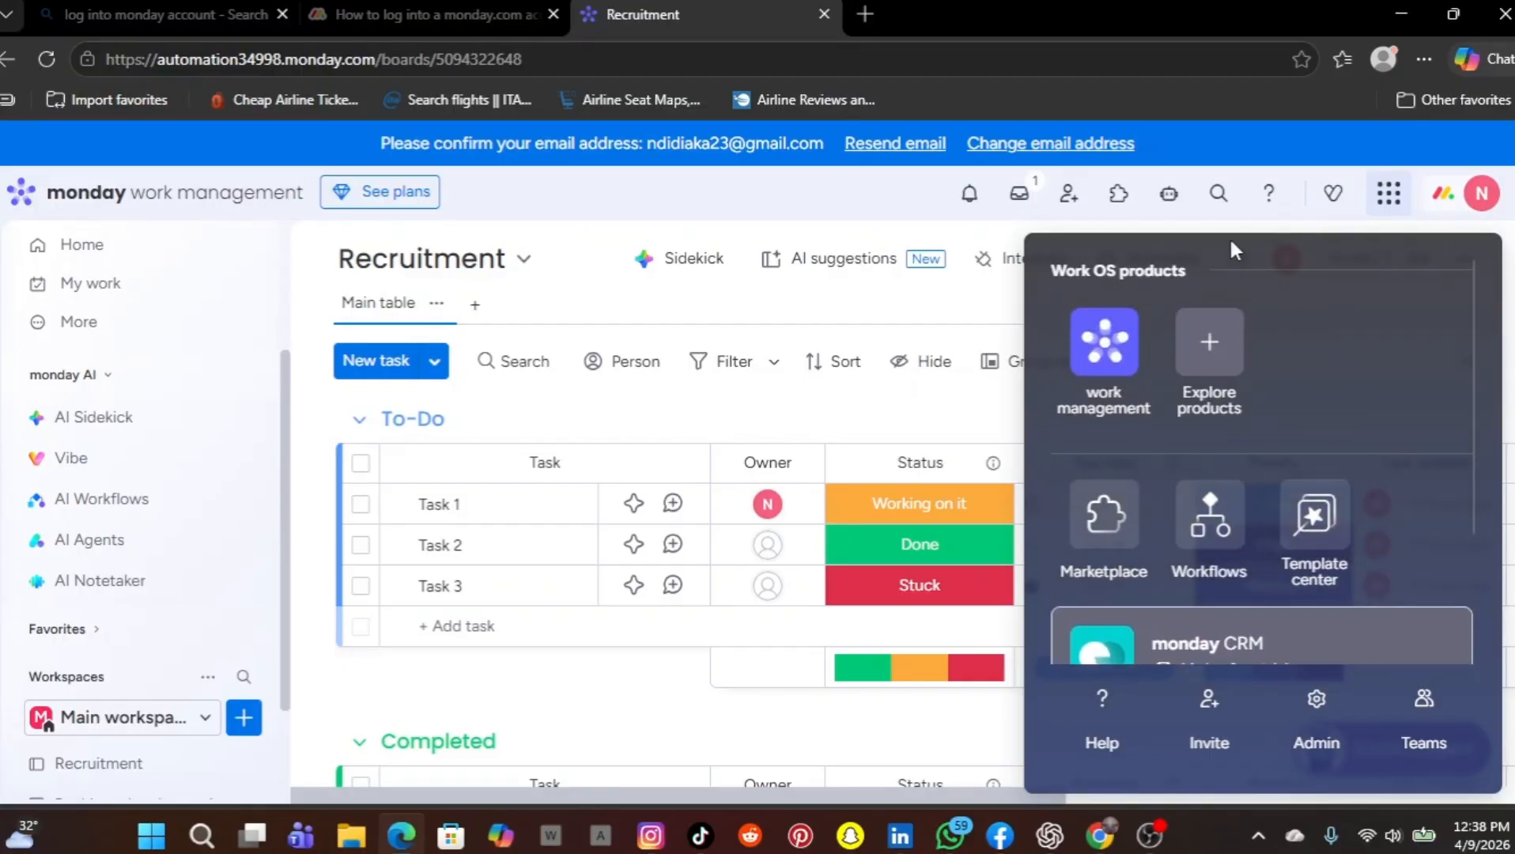
pyautogui.click(832, 319)
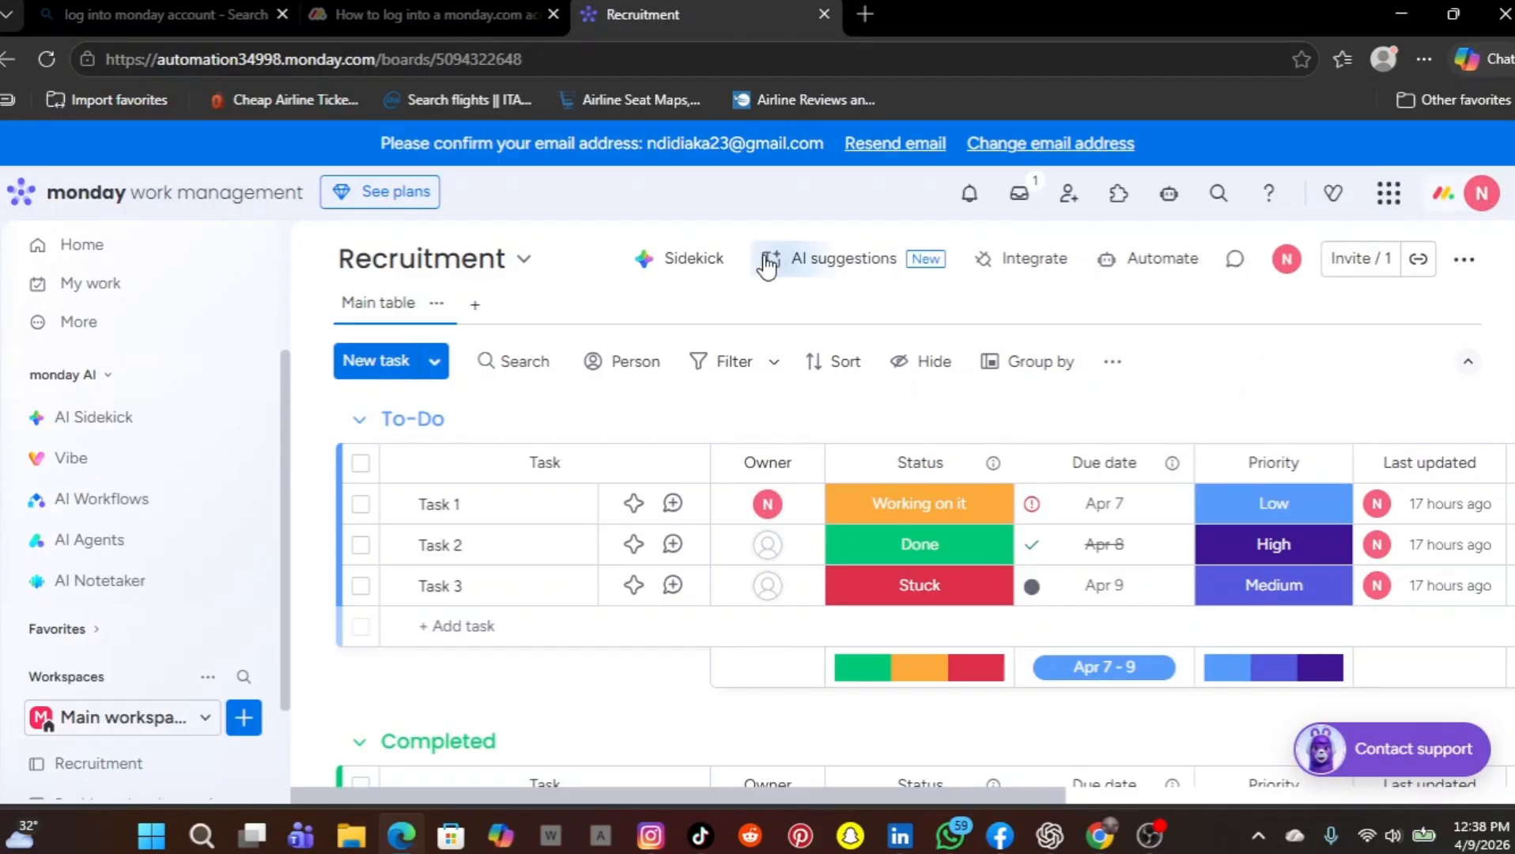
# Browse the integrations available for the Recruitment board, from Asana to Zoom, and close the automations center
pyautogui.click(1027, 268)
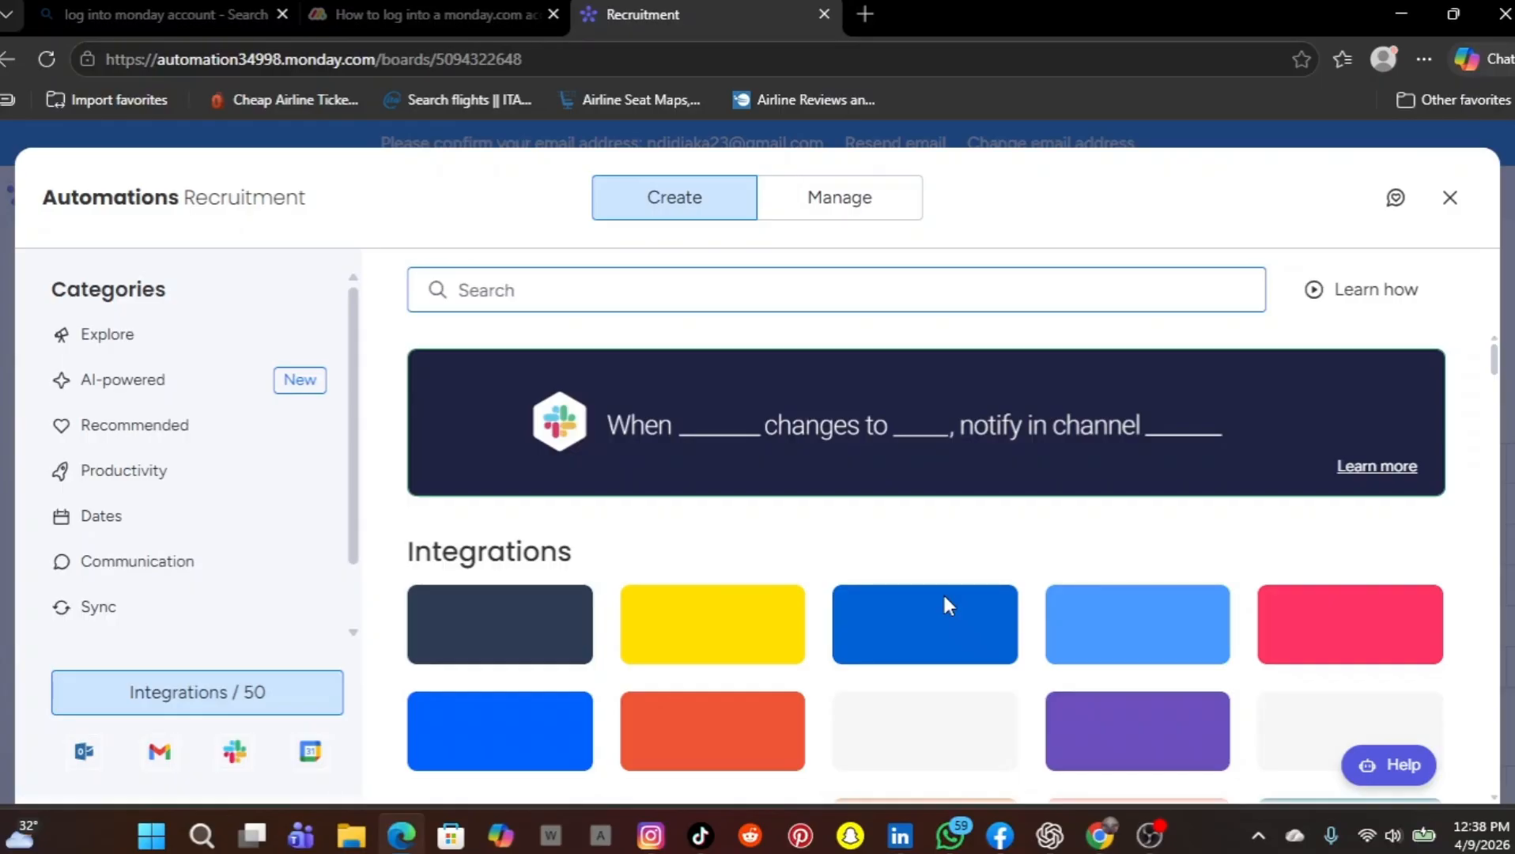
pyautogui.scroll(-5, 949, 605)
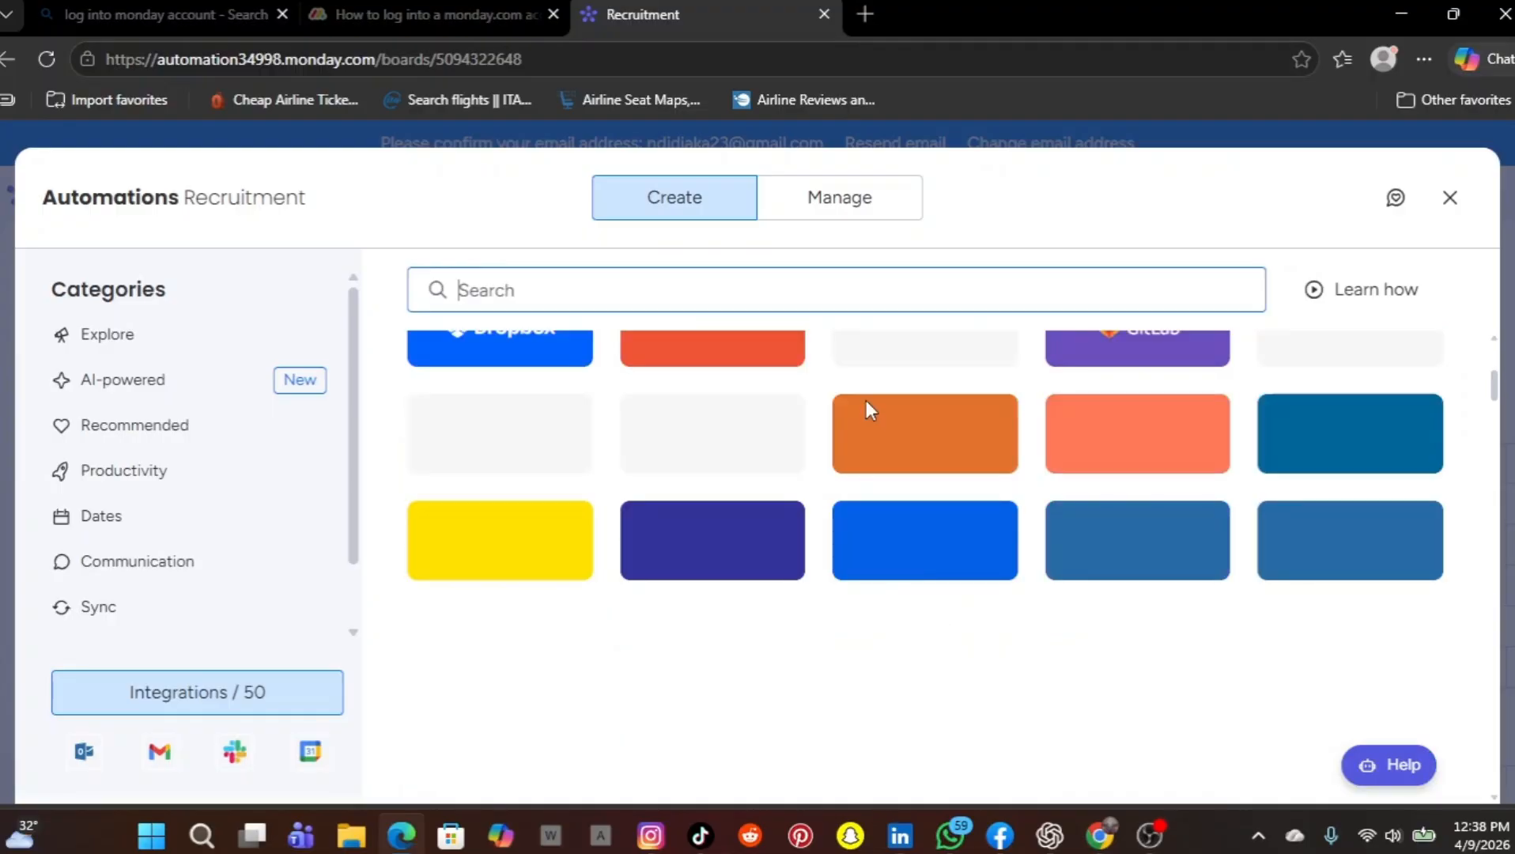
pyautogui.scroll(2, 1177, 443)
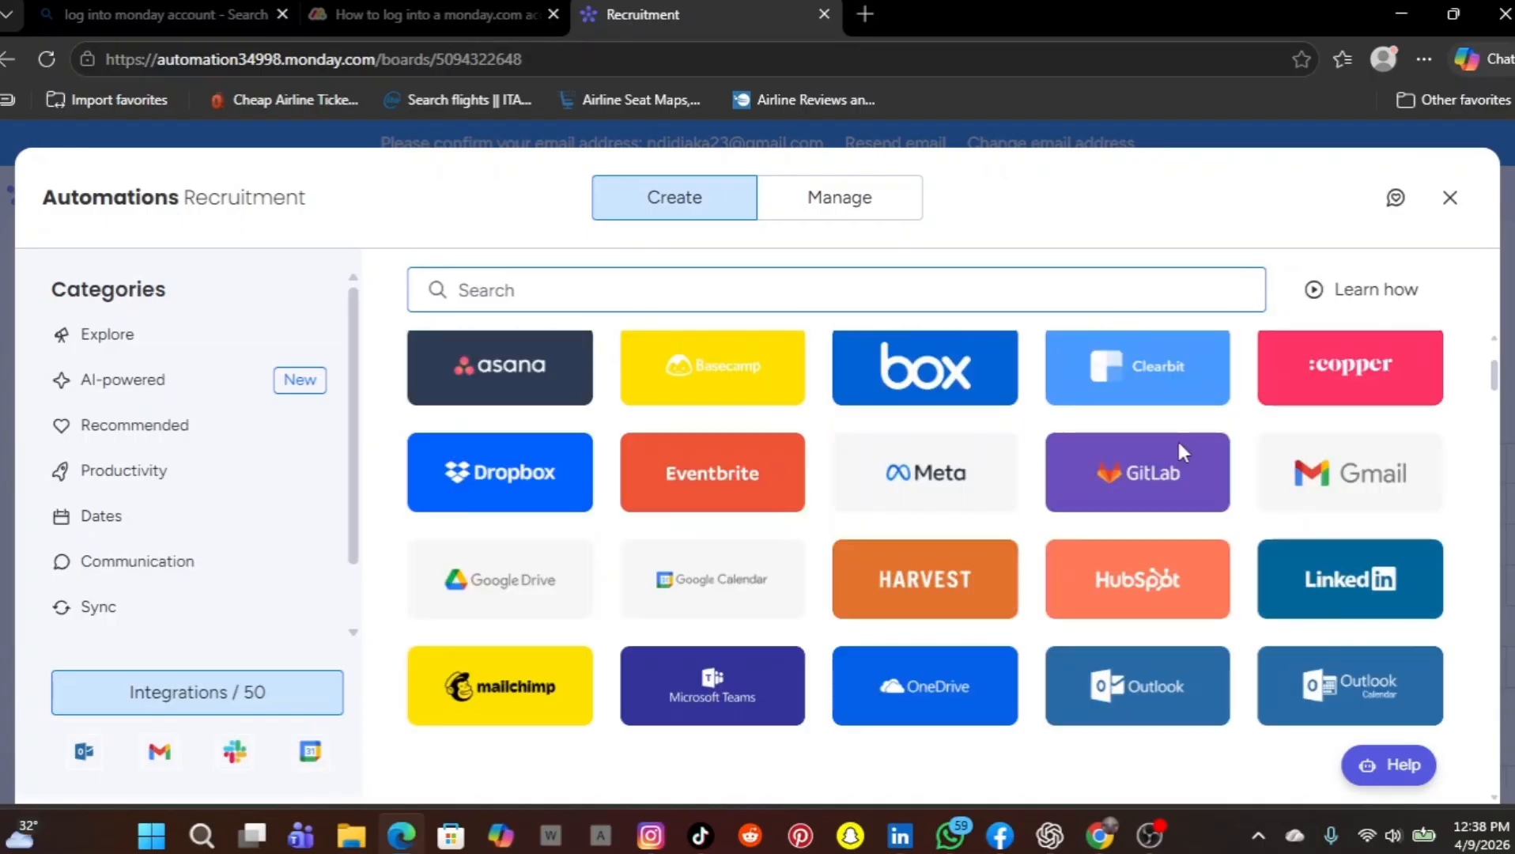
pyautogui.scroll(-2, 1183, 451)
pyautogui.scroll(5, 952, 526)
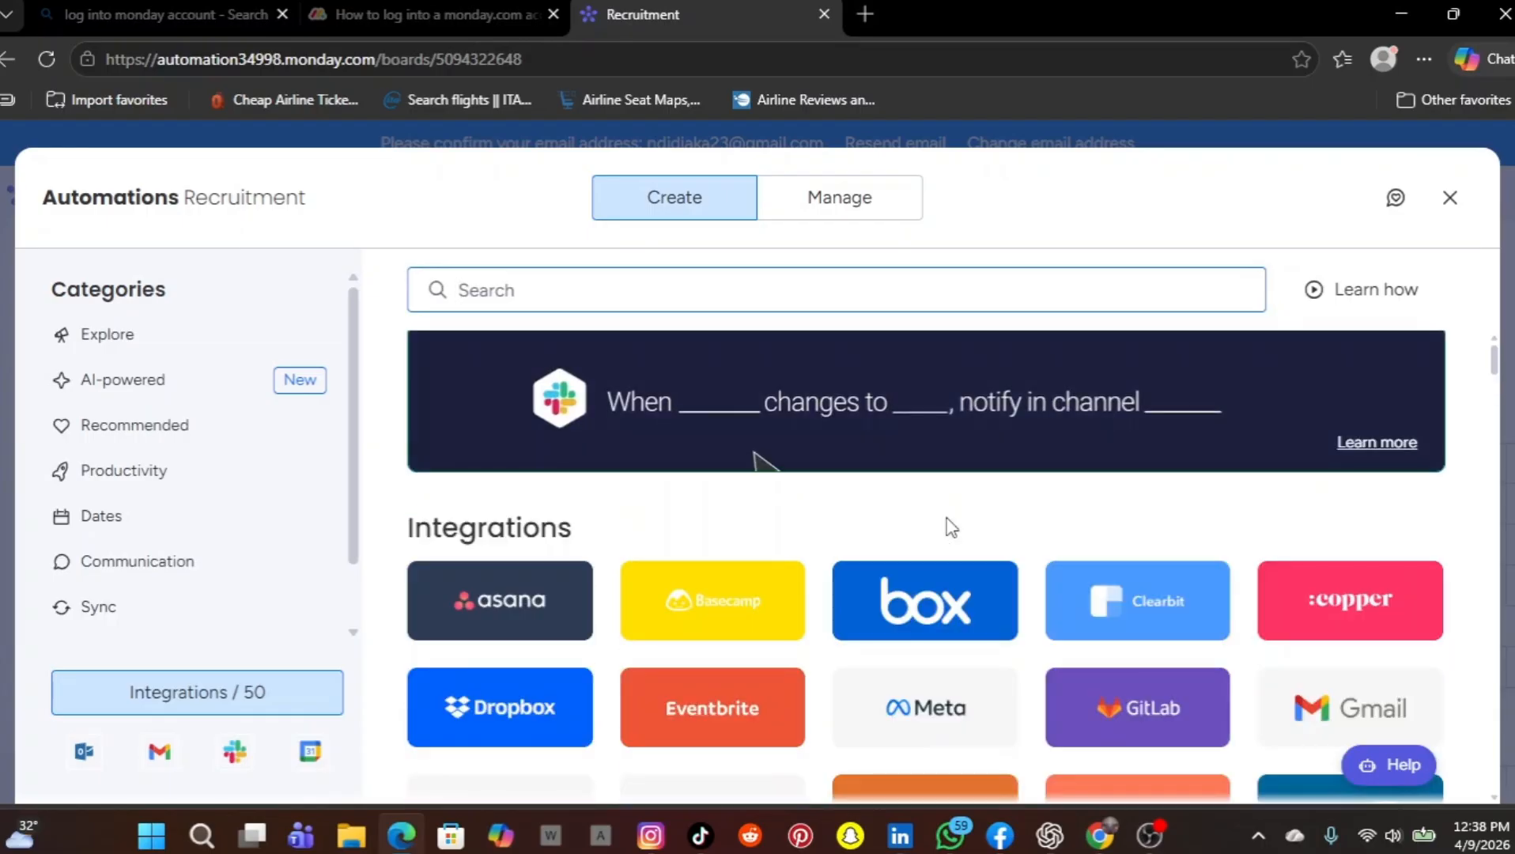
pyautogui.scroll(-3, 948, 526)
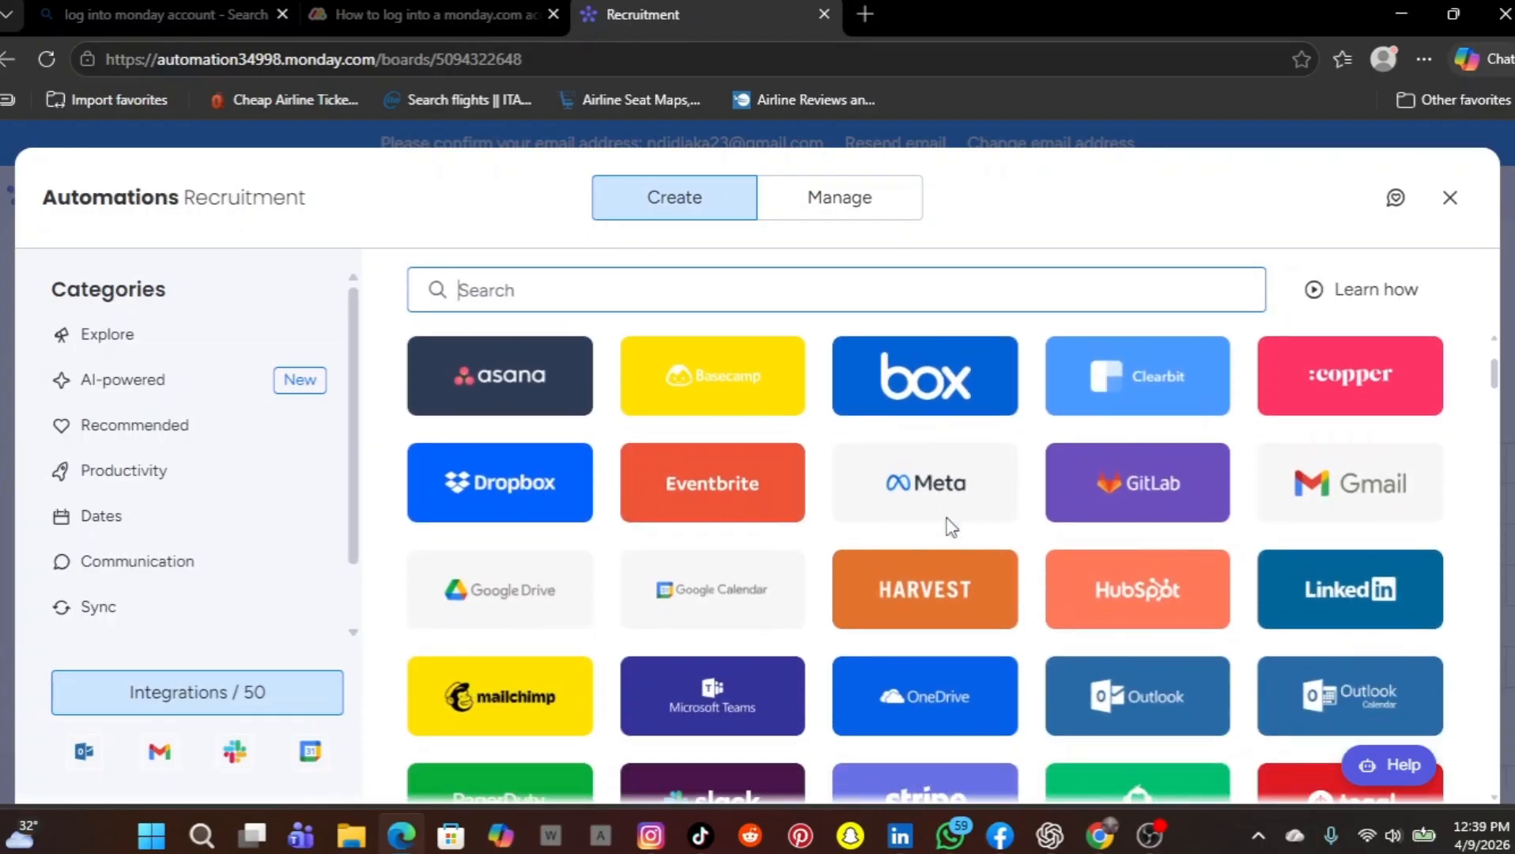
pyautogui.scroll(-2, 949, 523)
pyautogui.scroll(-3, 951, 527)
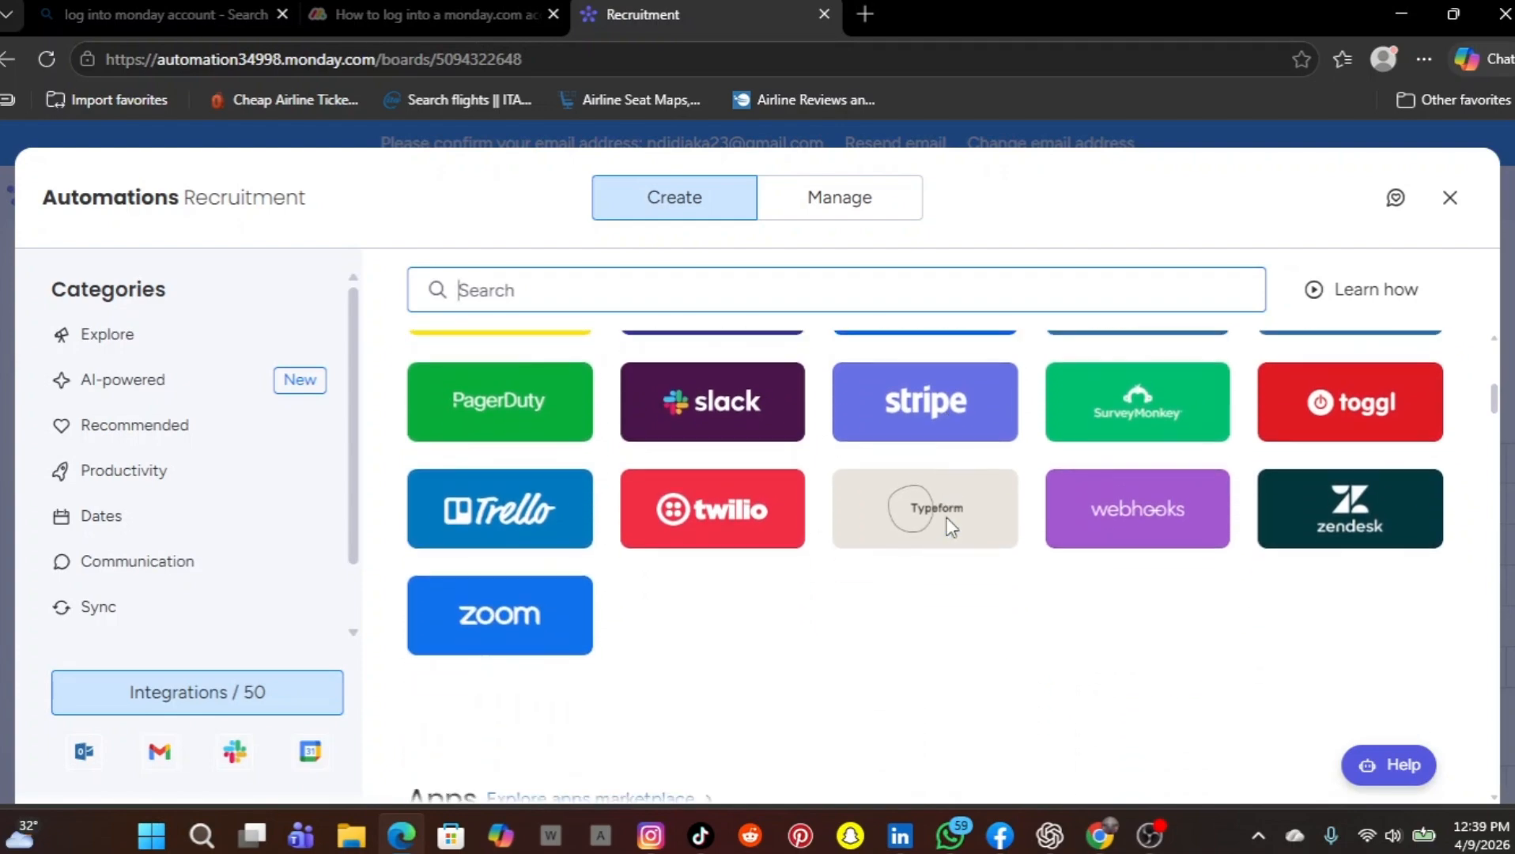
pyautogui.scroll(1, 949, 528)
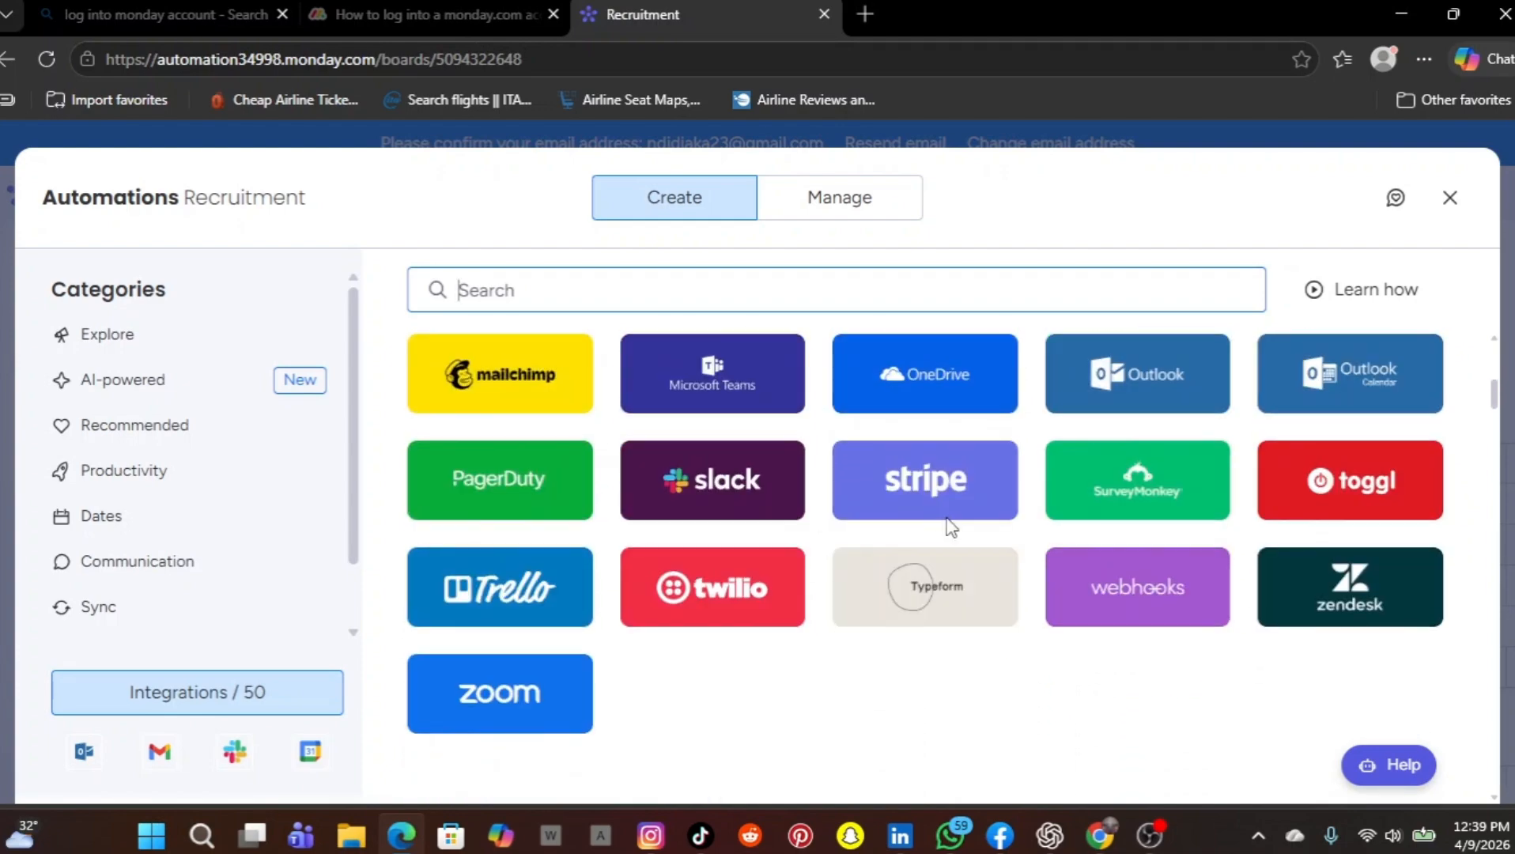
pyautogui.scroll(2, 1105, 532)
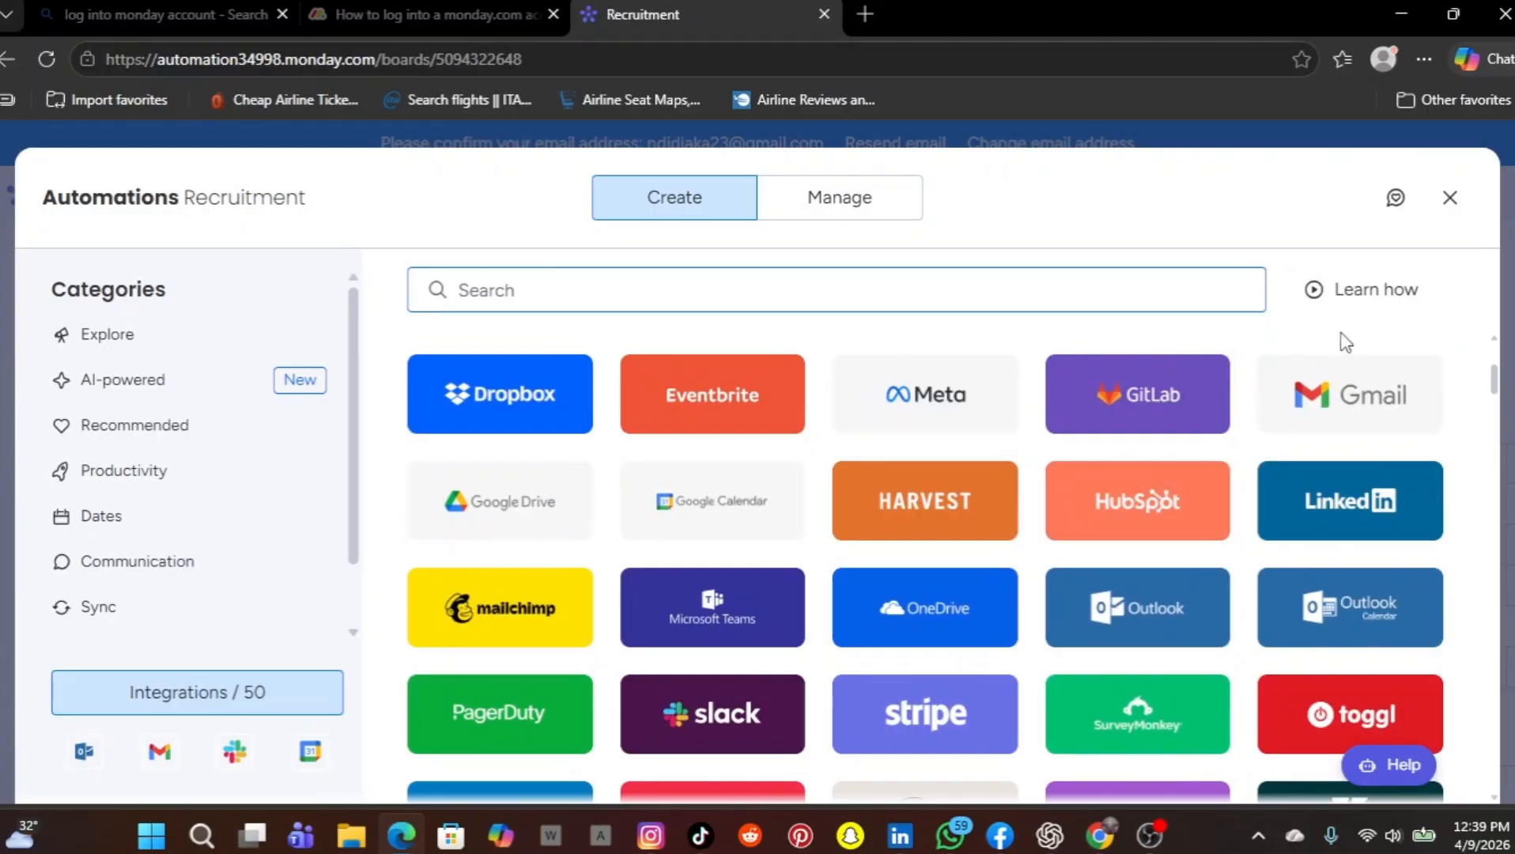
pyautogui.click(1450, 197)
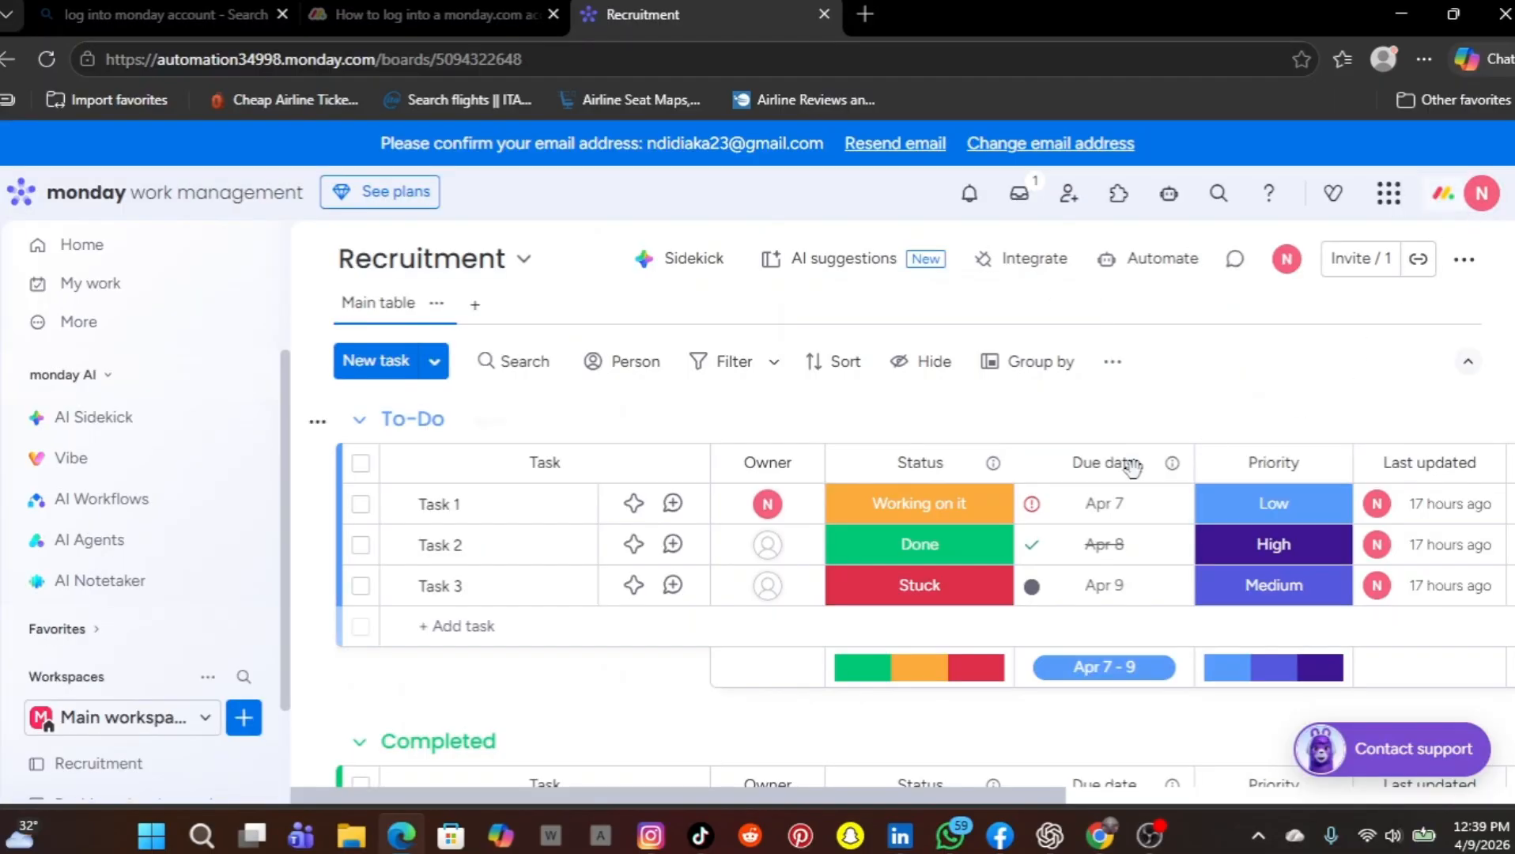
# Start creating a new standard board in the Main workspace
pyautogui.scroll(-2, 163, 667)
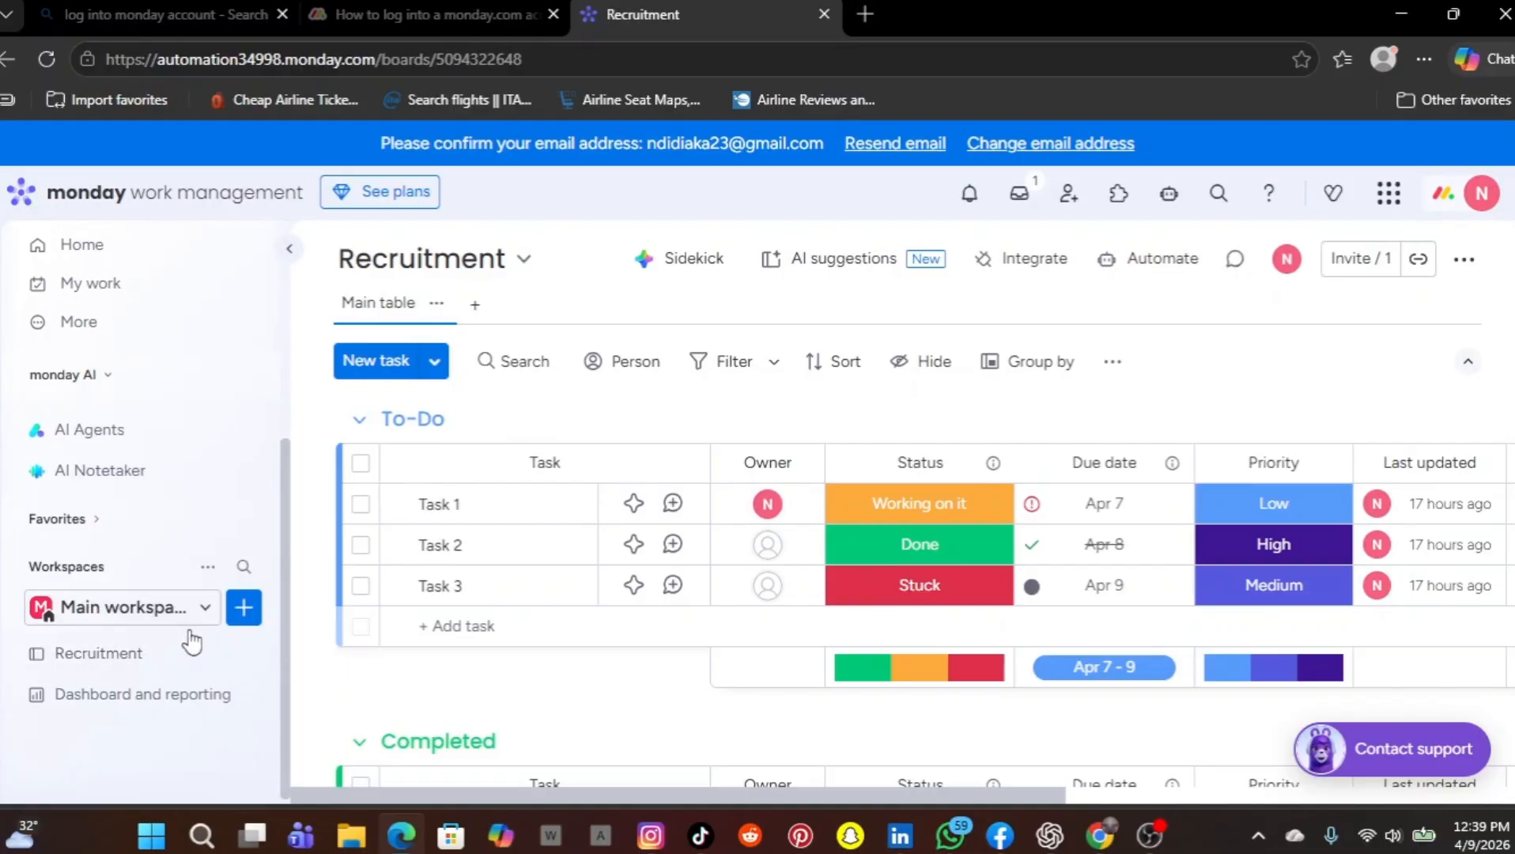
pyautogui.click(247, 607)
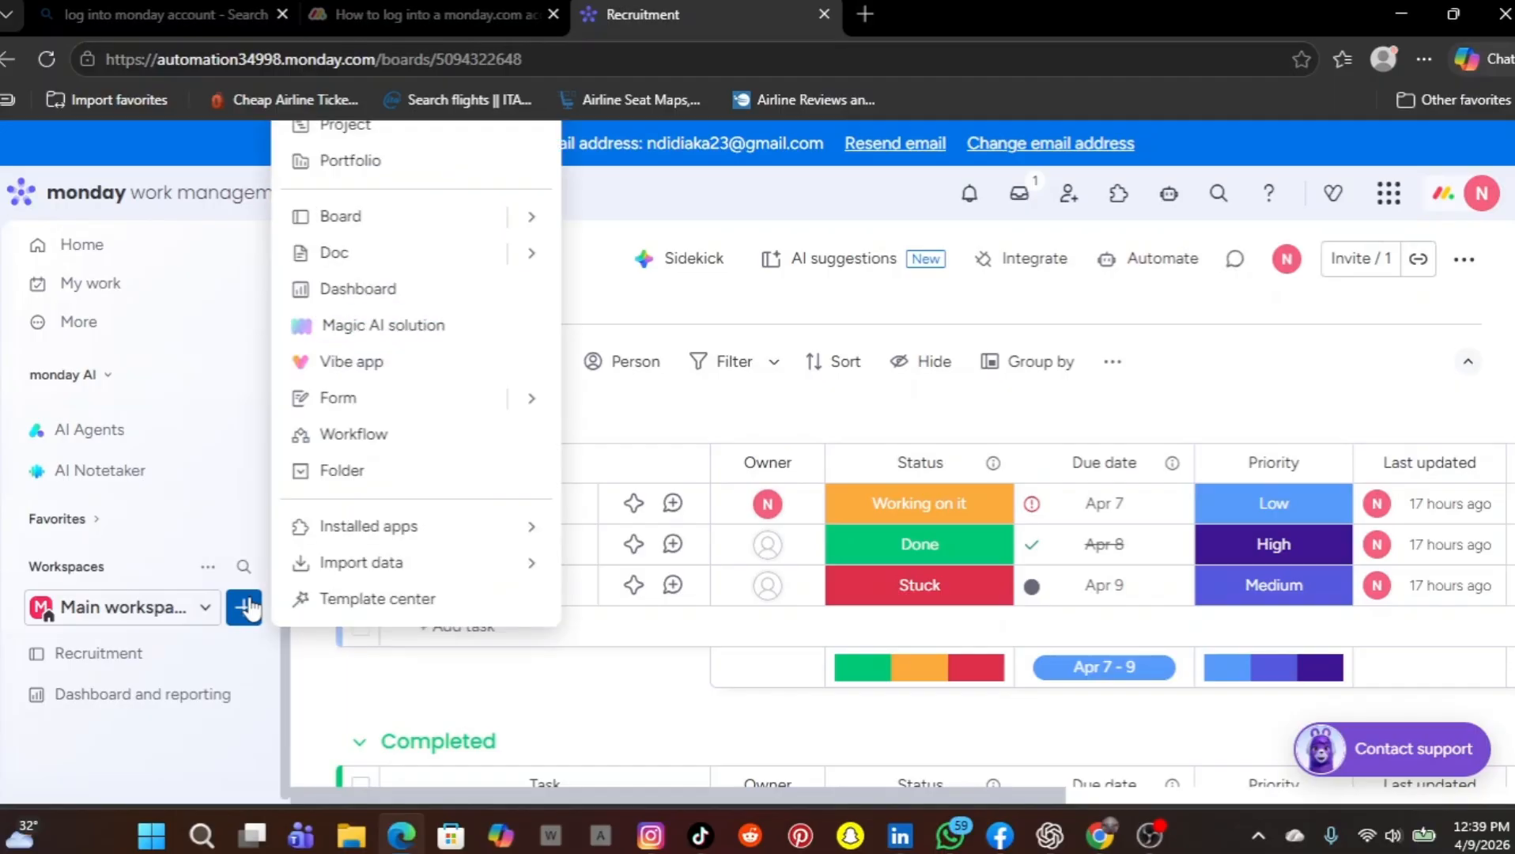
pyautogui.moveTo(530, 216)
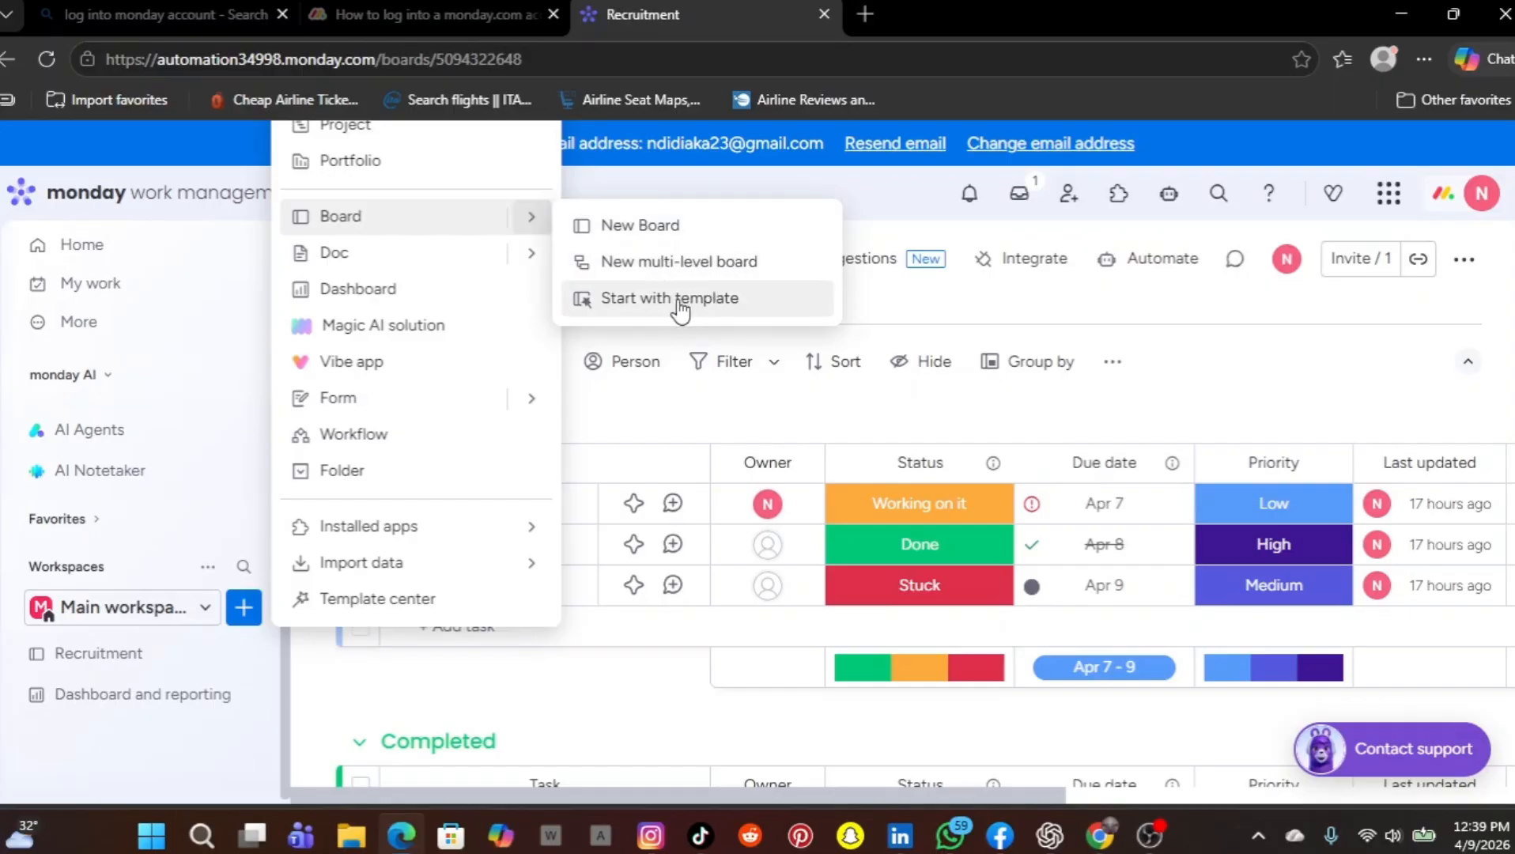
pyautogui.click(629, 237)
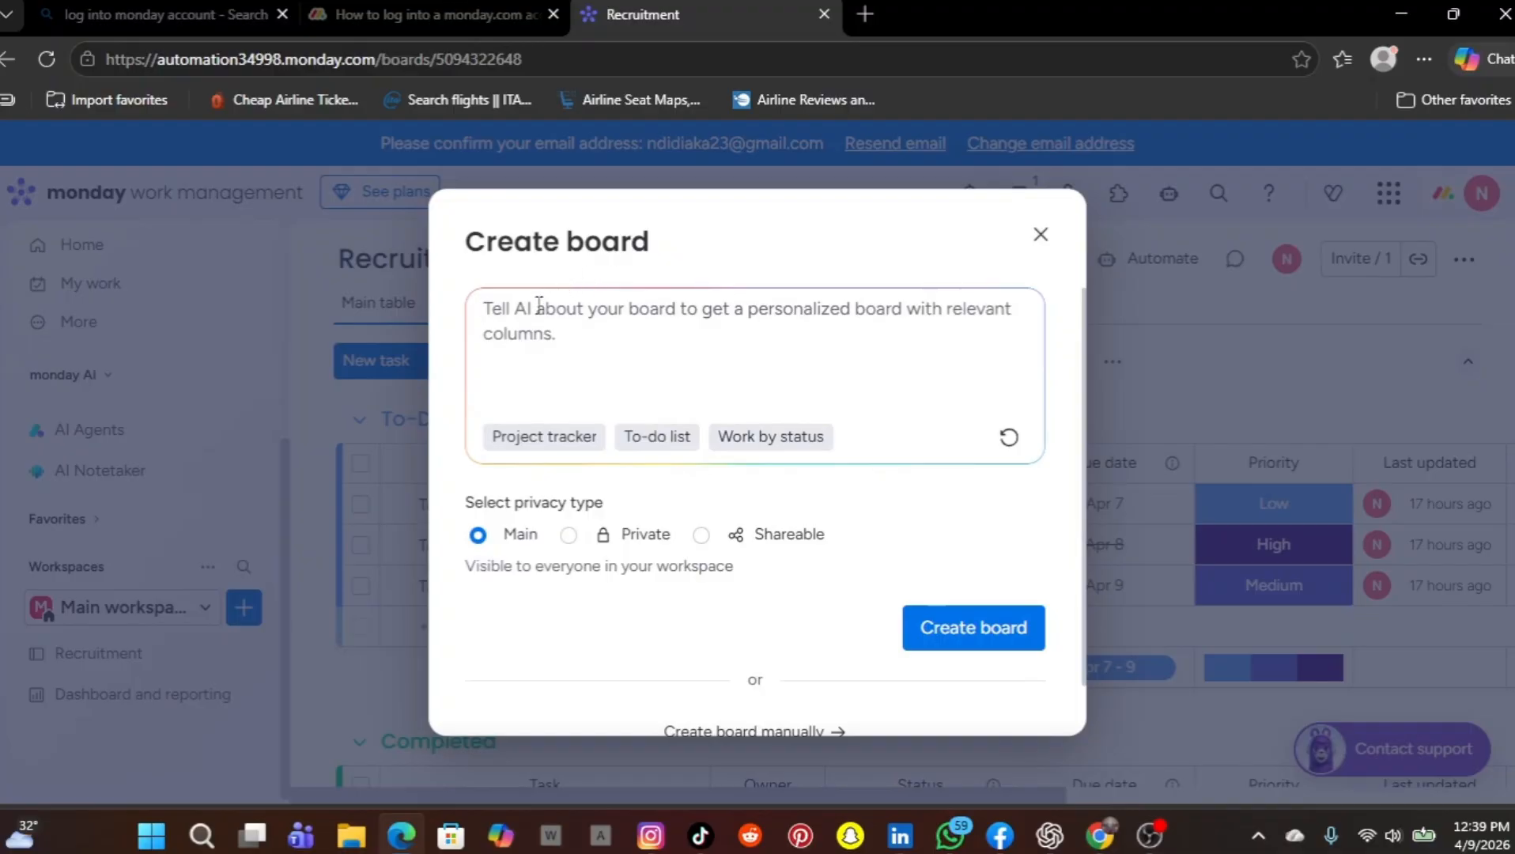
# Enter "Employee boarding" as the AI description of the new board
pyautogui.write('E')
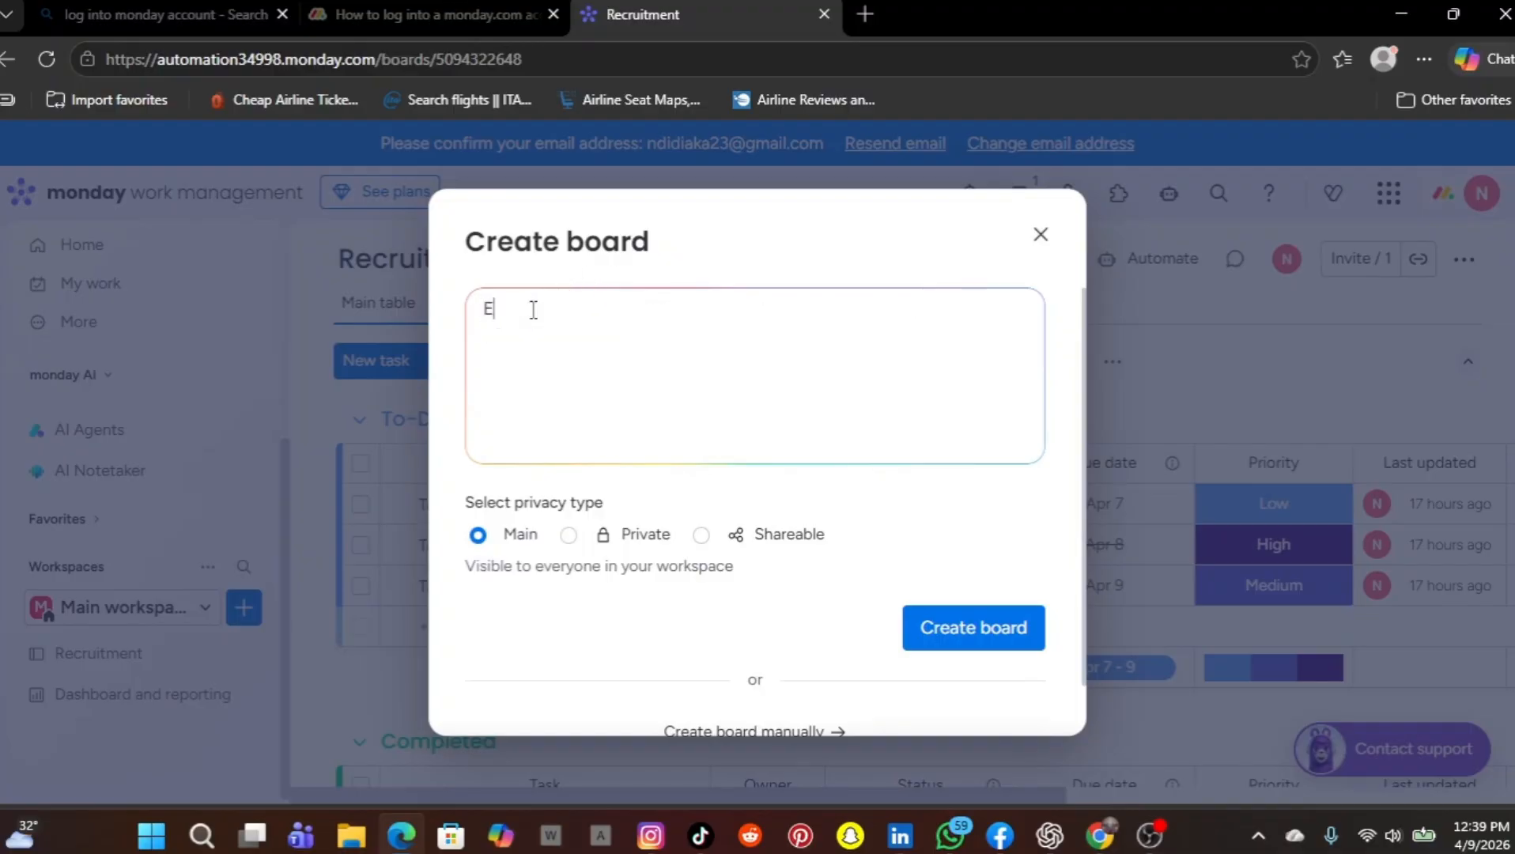
pyautogui.write('m')
pyautogui.press('BackSpace')
pyautogui.press('BackSpace')
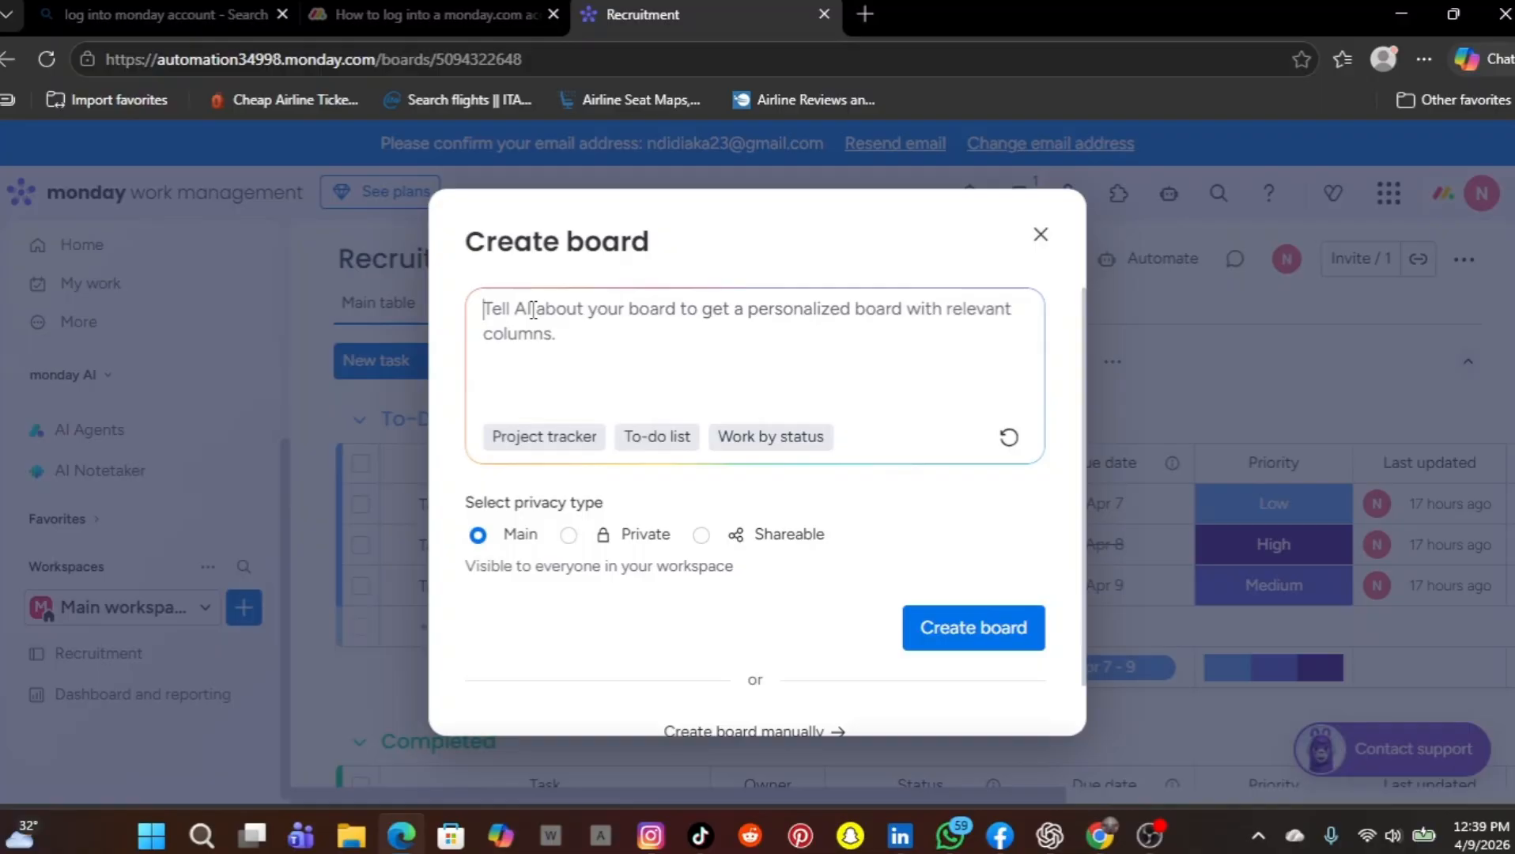
pyautogui.write('E')
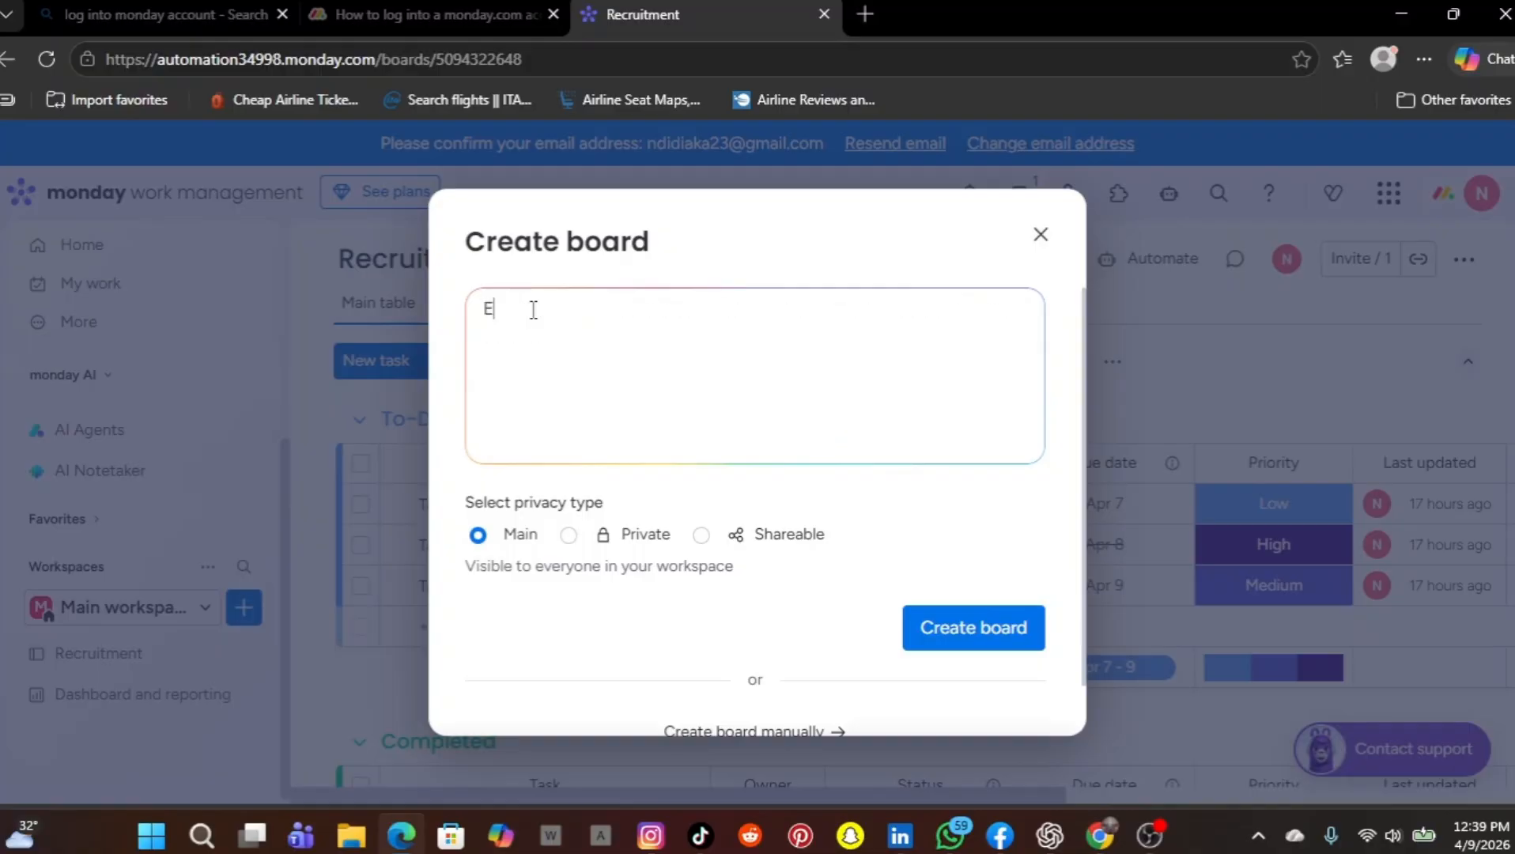
pyautogui.write('mployee board')
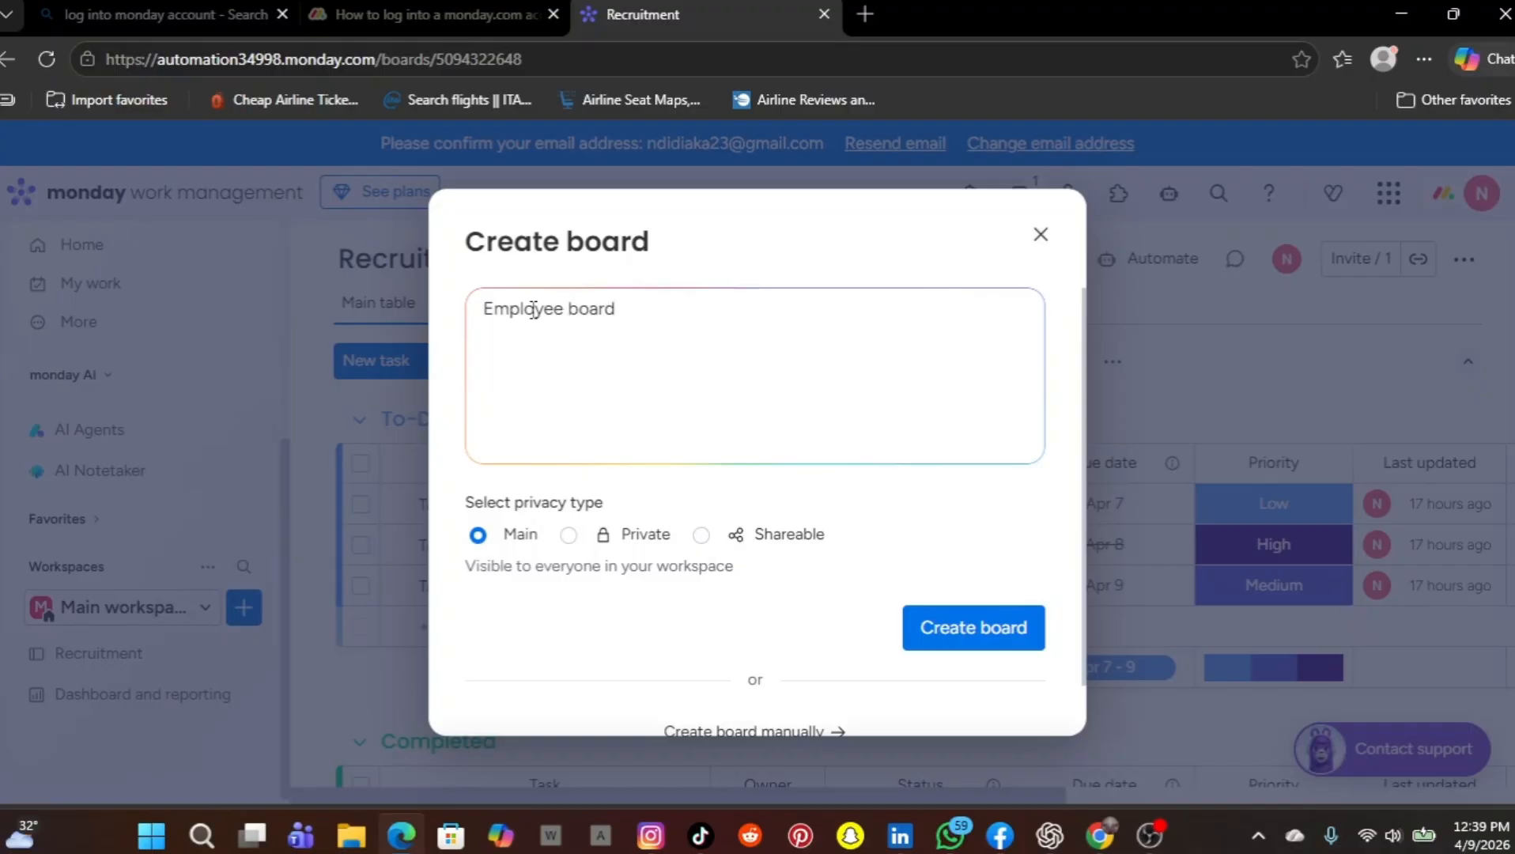
pyautogui.write('ing')
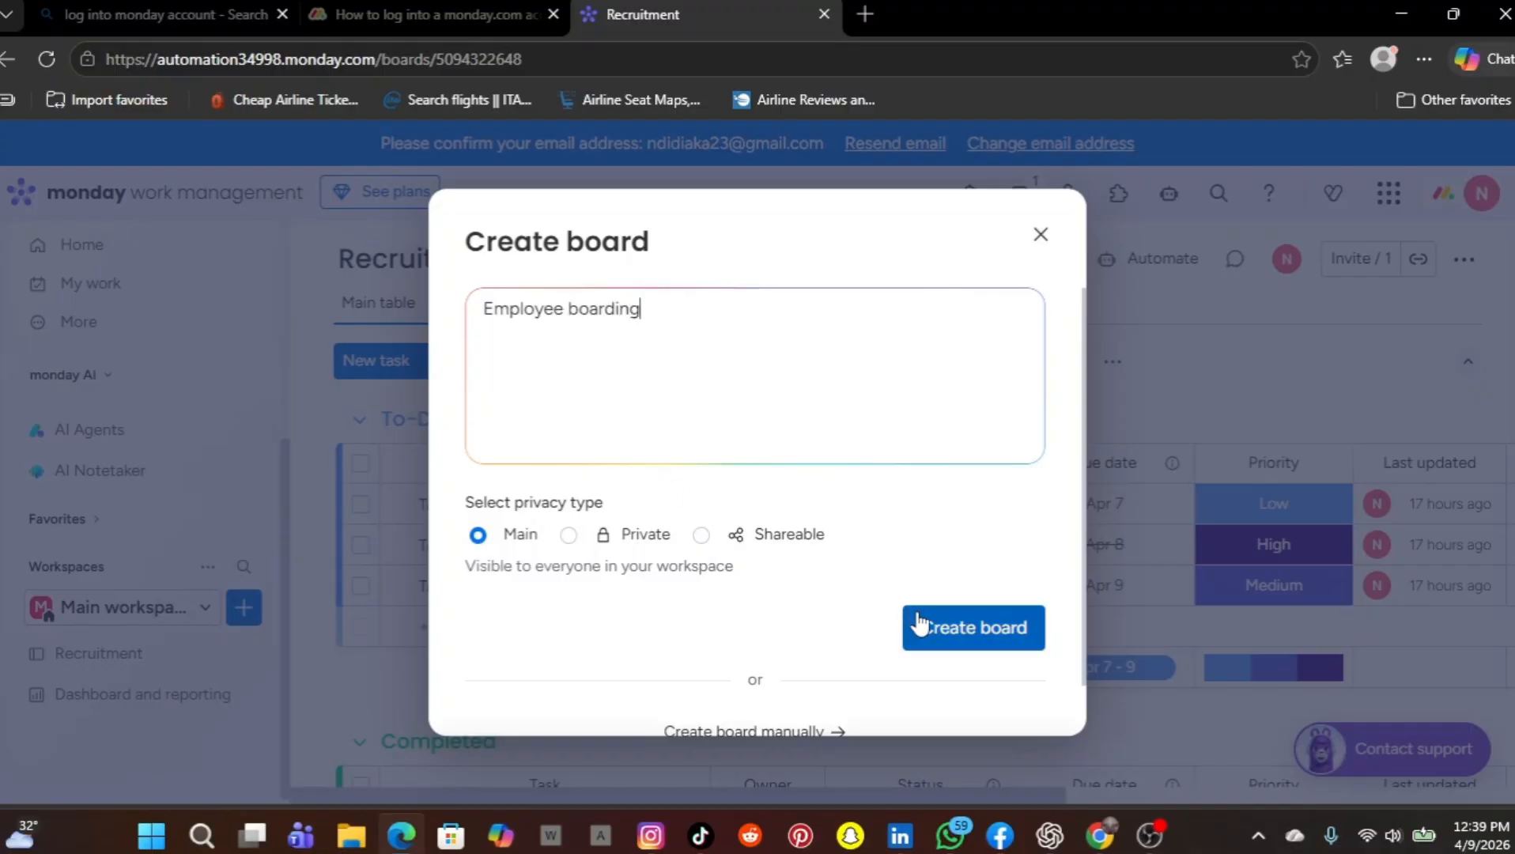
# Generate the main-privacy board from the "Employee boarding" description and dismiss the notice about the personalized board
pyautogui.click(929, 631)
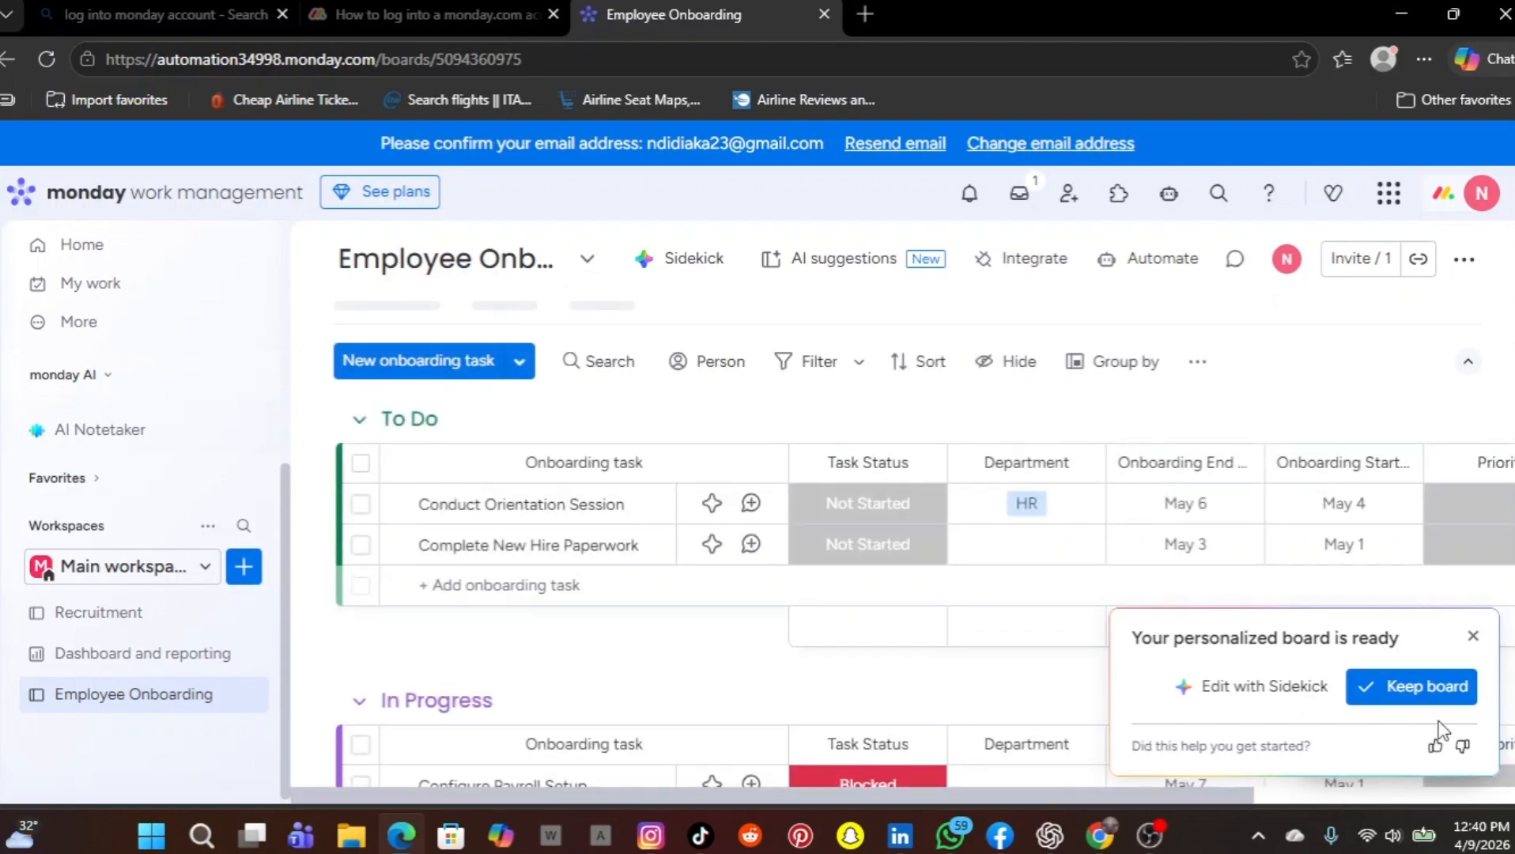
pyautogui.click(1476, 637)
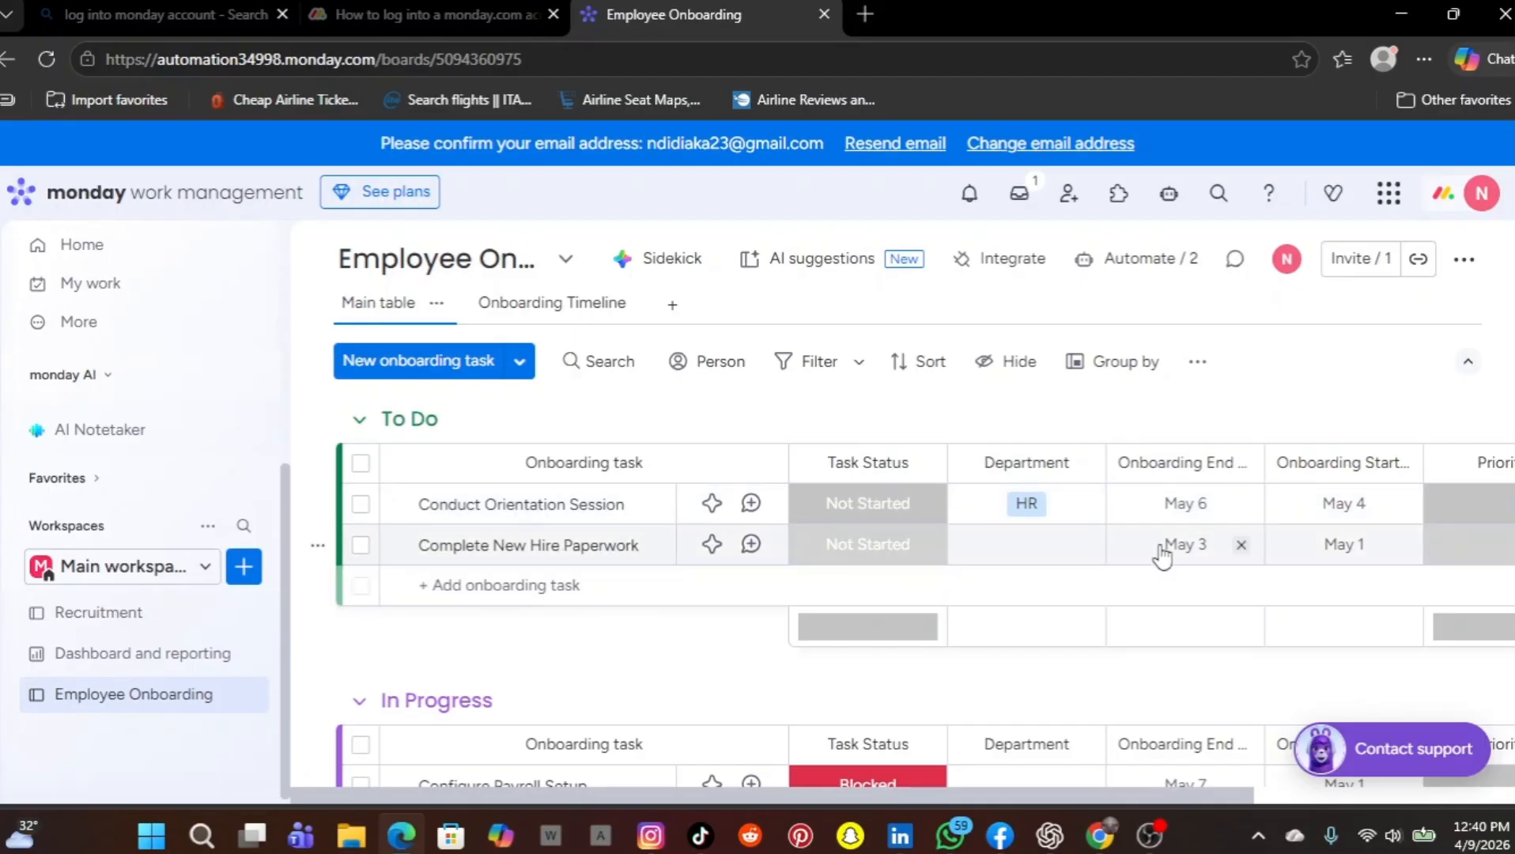
# Move the Onboarding Start Date column ahead of the onboarding end column, and dismiss the Outlook notifications
pyautogui.hscroll(3, 1108, 546)
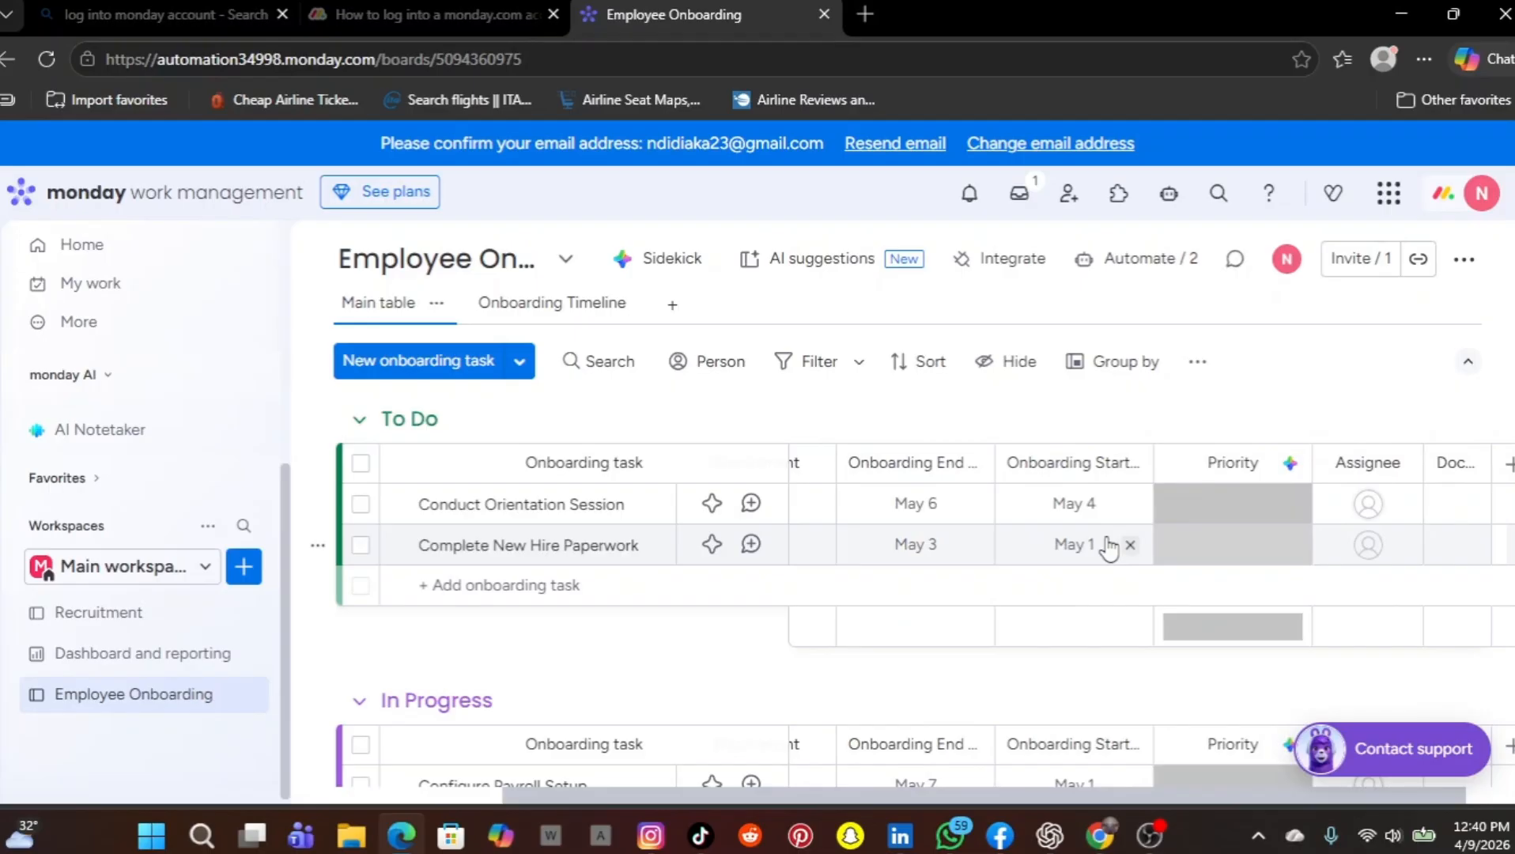
pyautogui.hscroll(-3, 1109, 545)
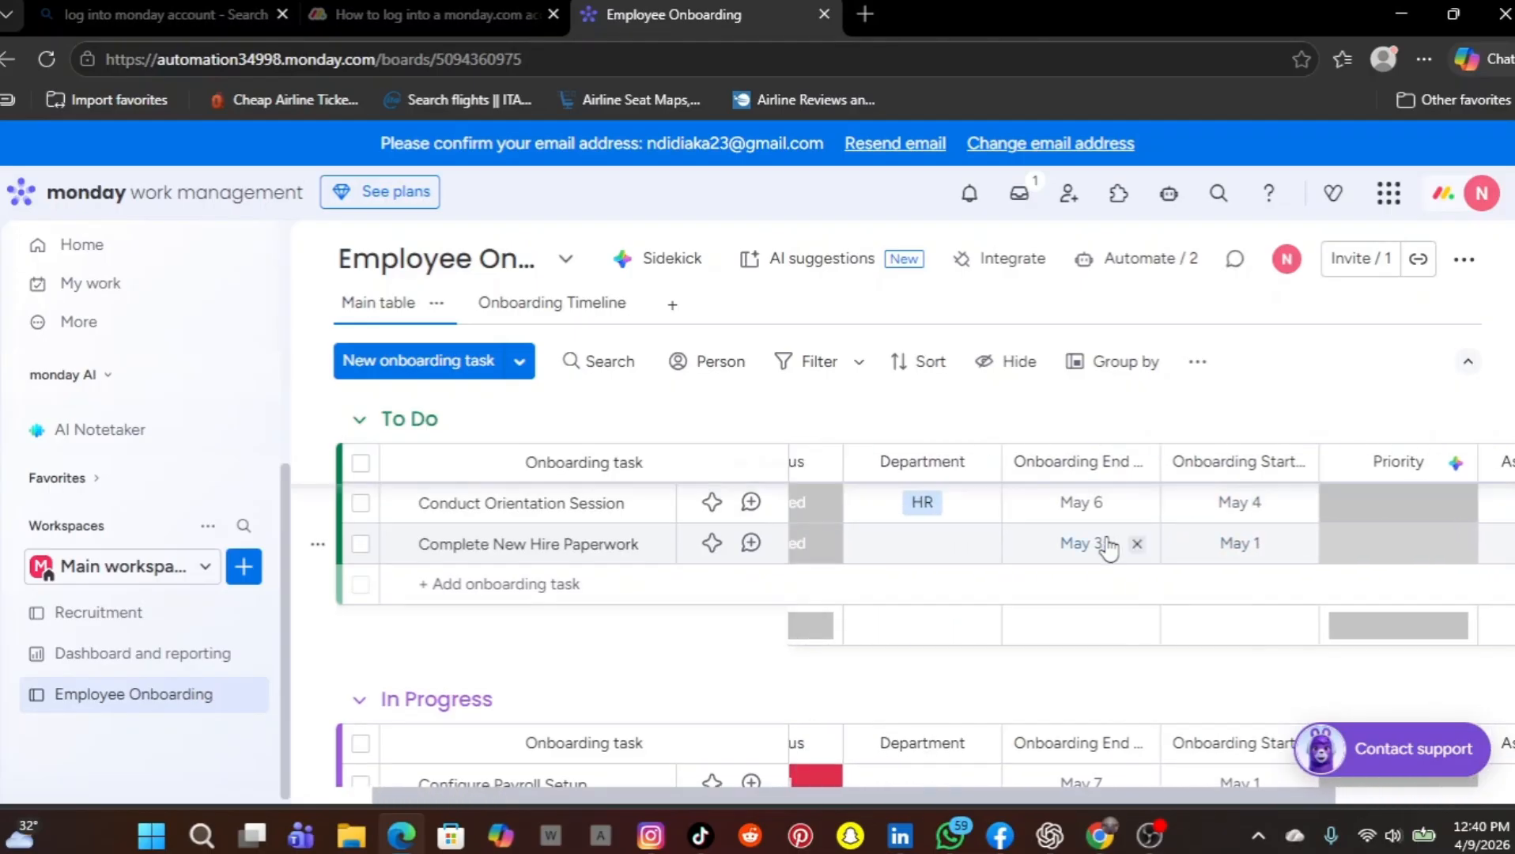
pyautogui.hscroll(1, 1109, 547)
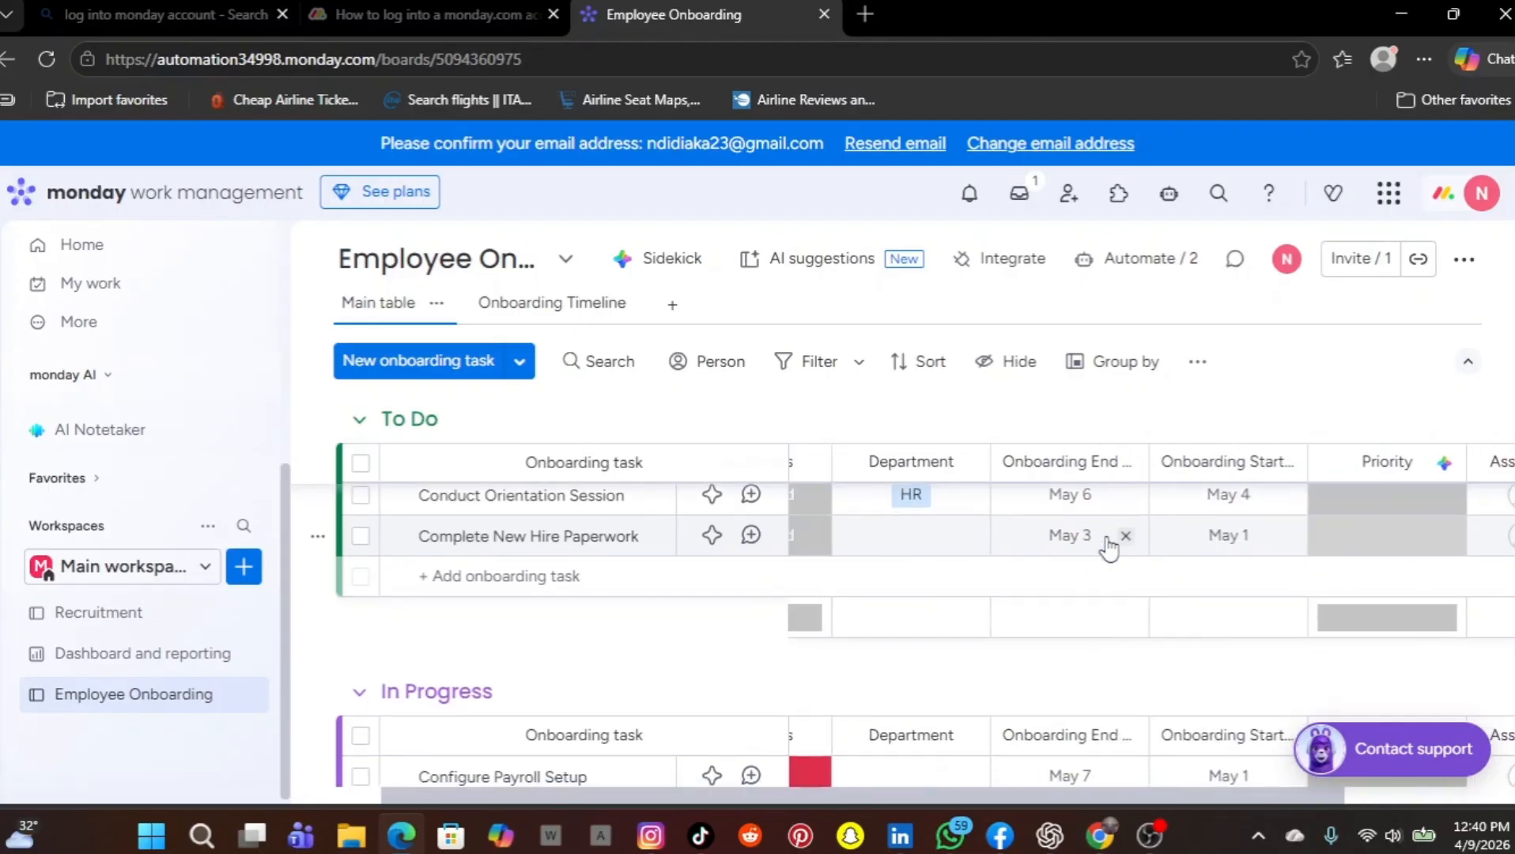
pyautogui.scroll(1, 1108, 545)
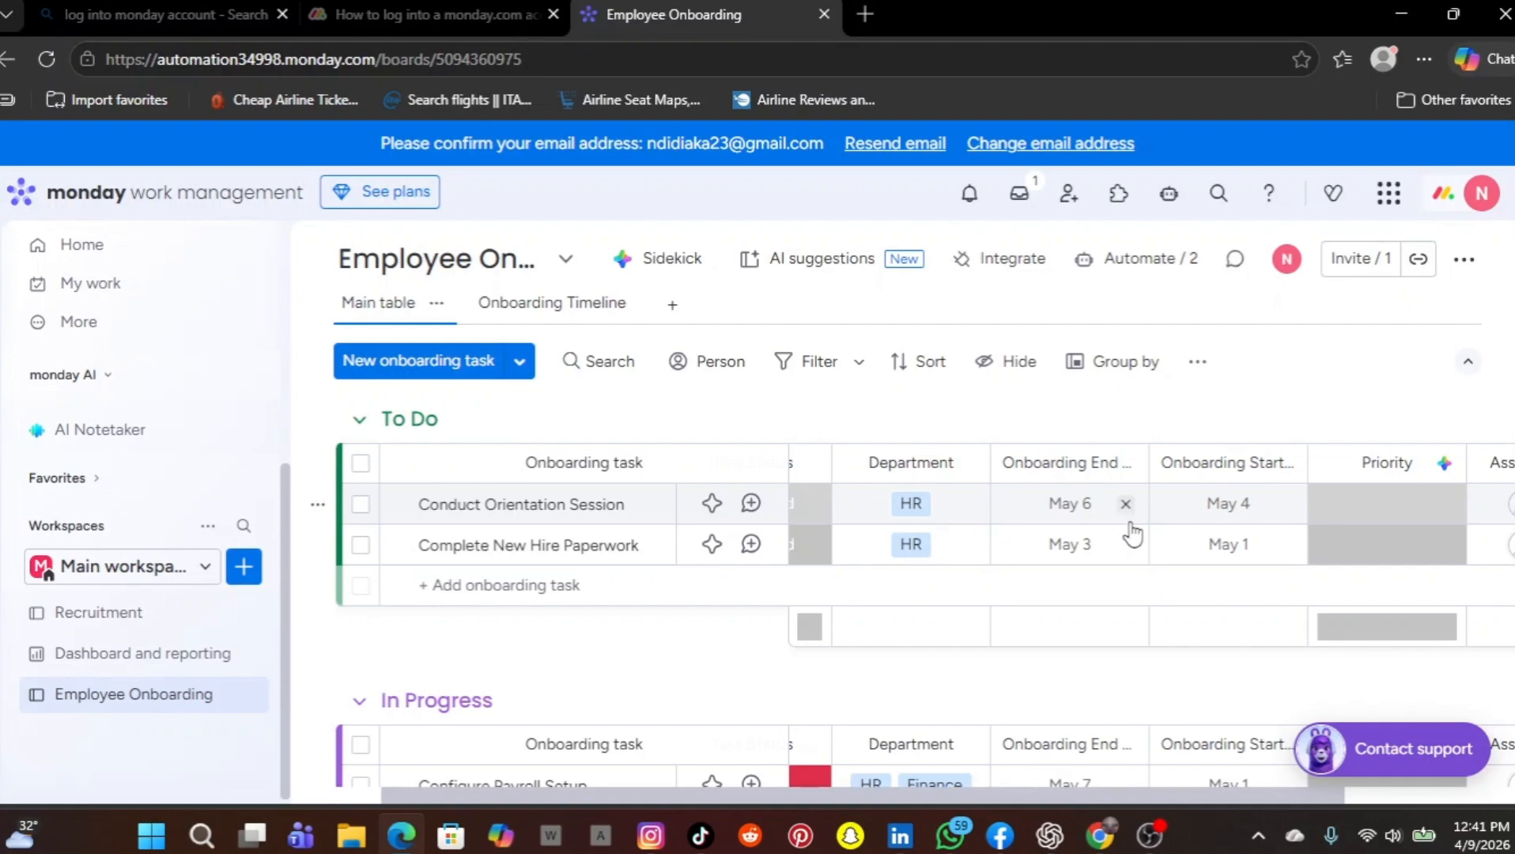
pyautogui.hscroll(3, 1177, 554)
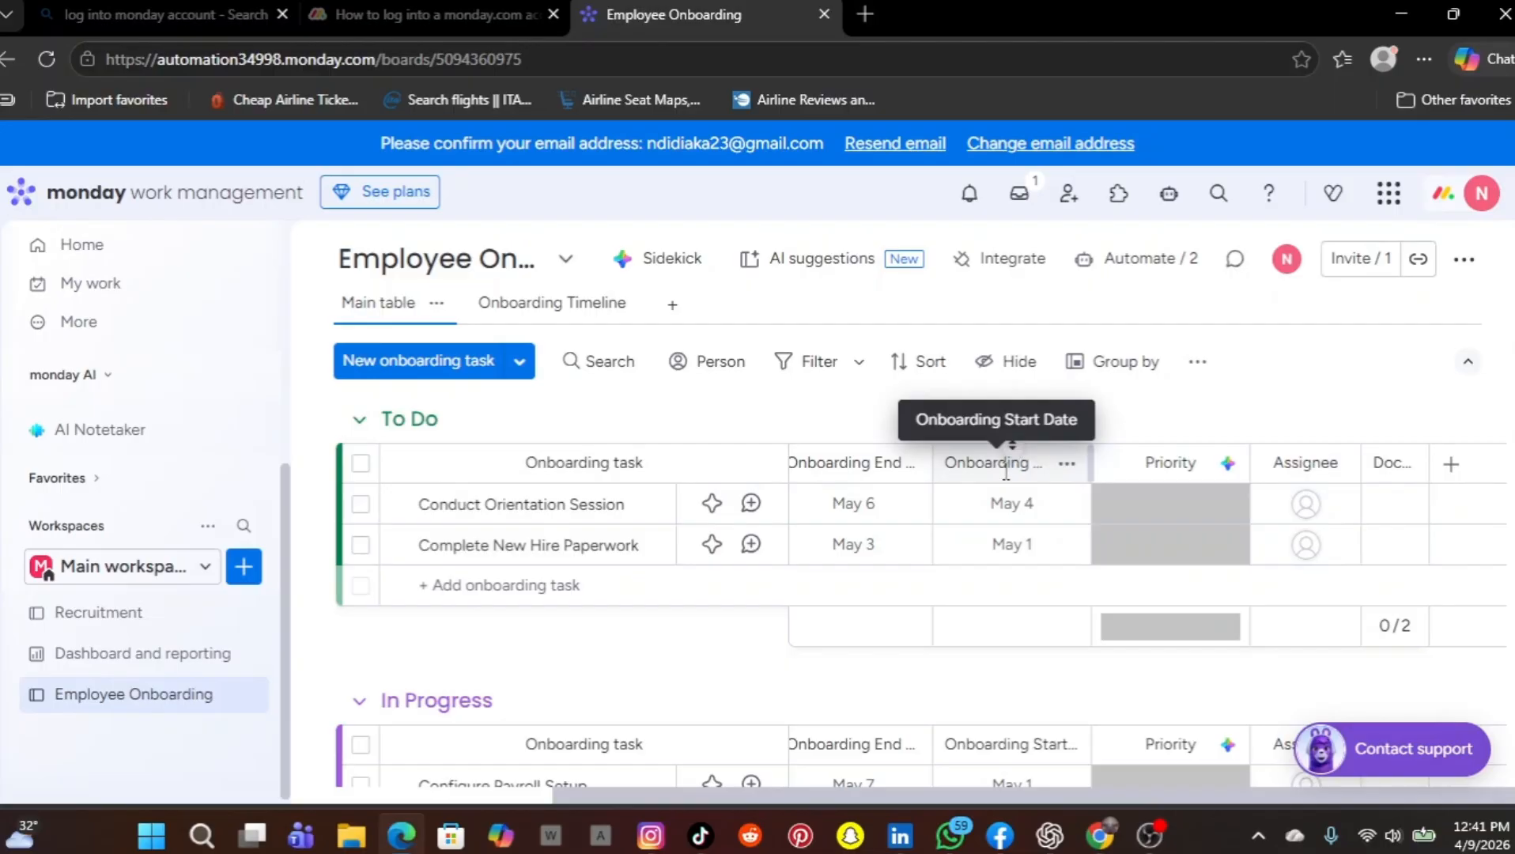
pyautogui.moveTo(1005, 467); pyautogui.dragTo(918, 451)
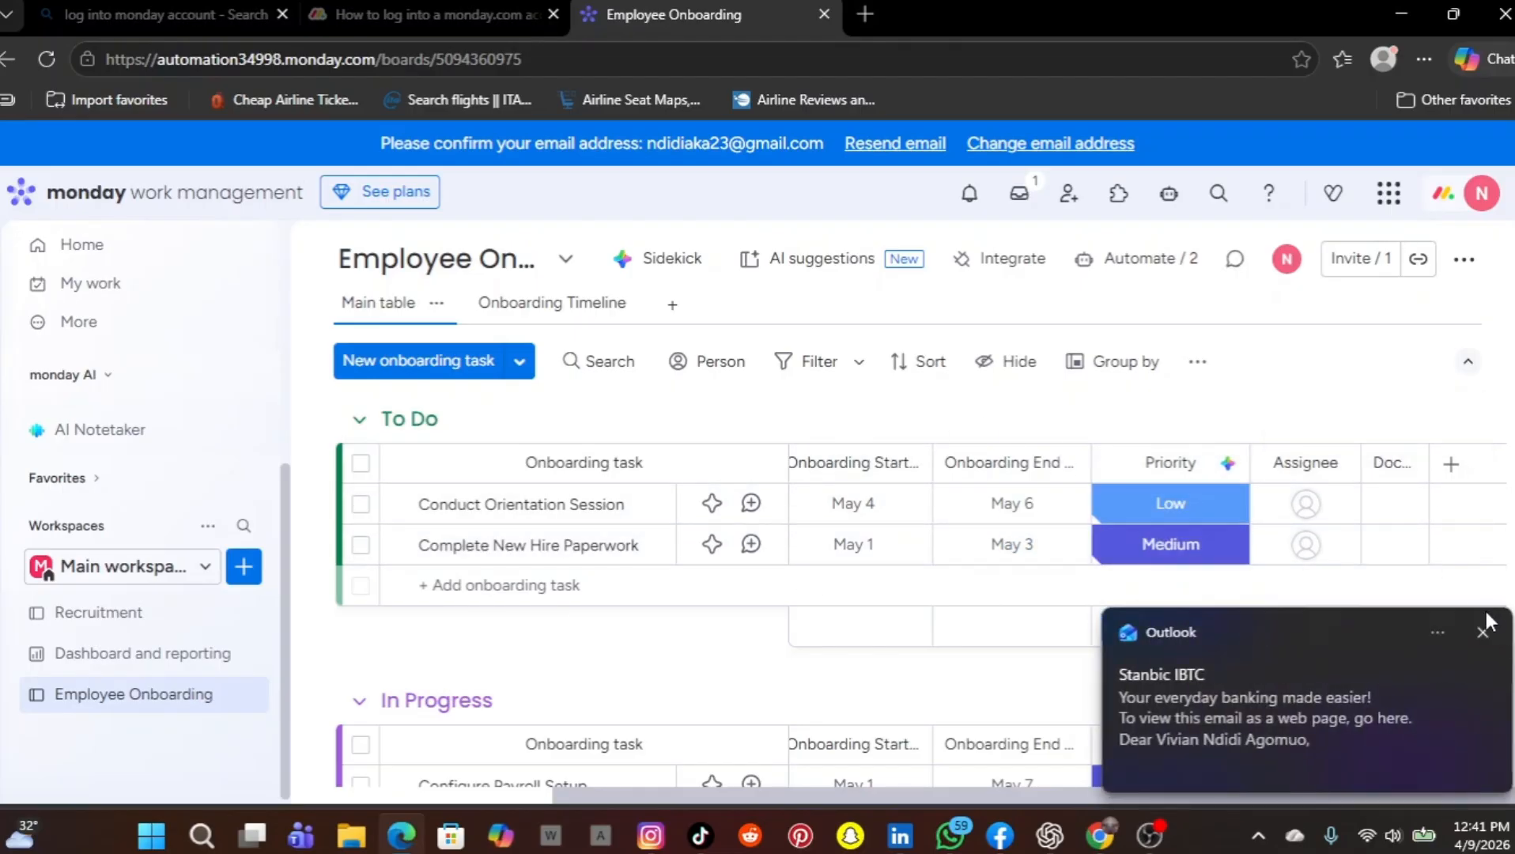
pyautogui.click(1482, 633)
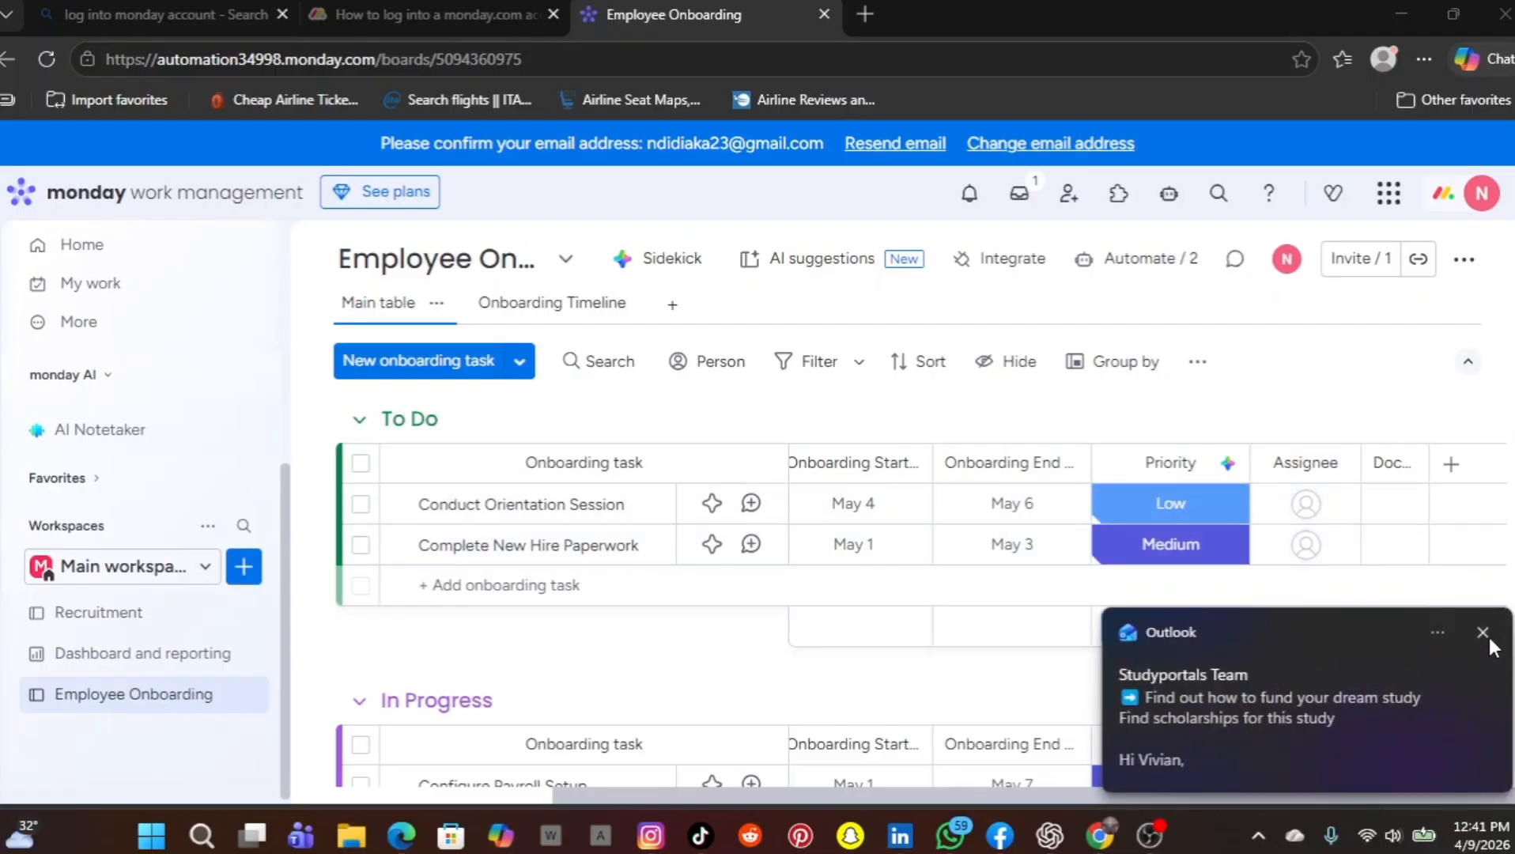
pyautogui.click(1483, 634)
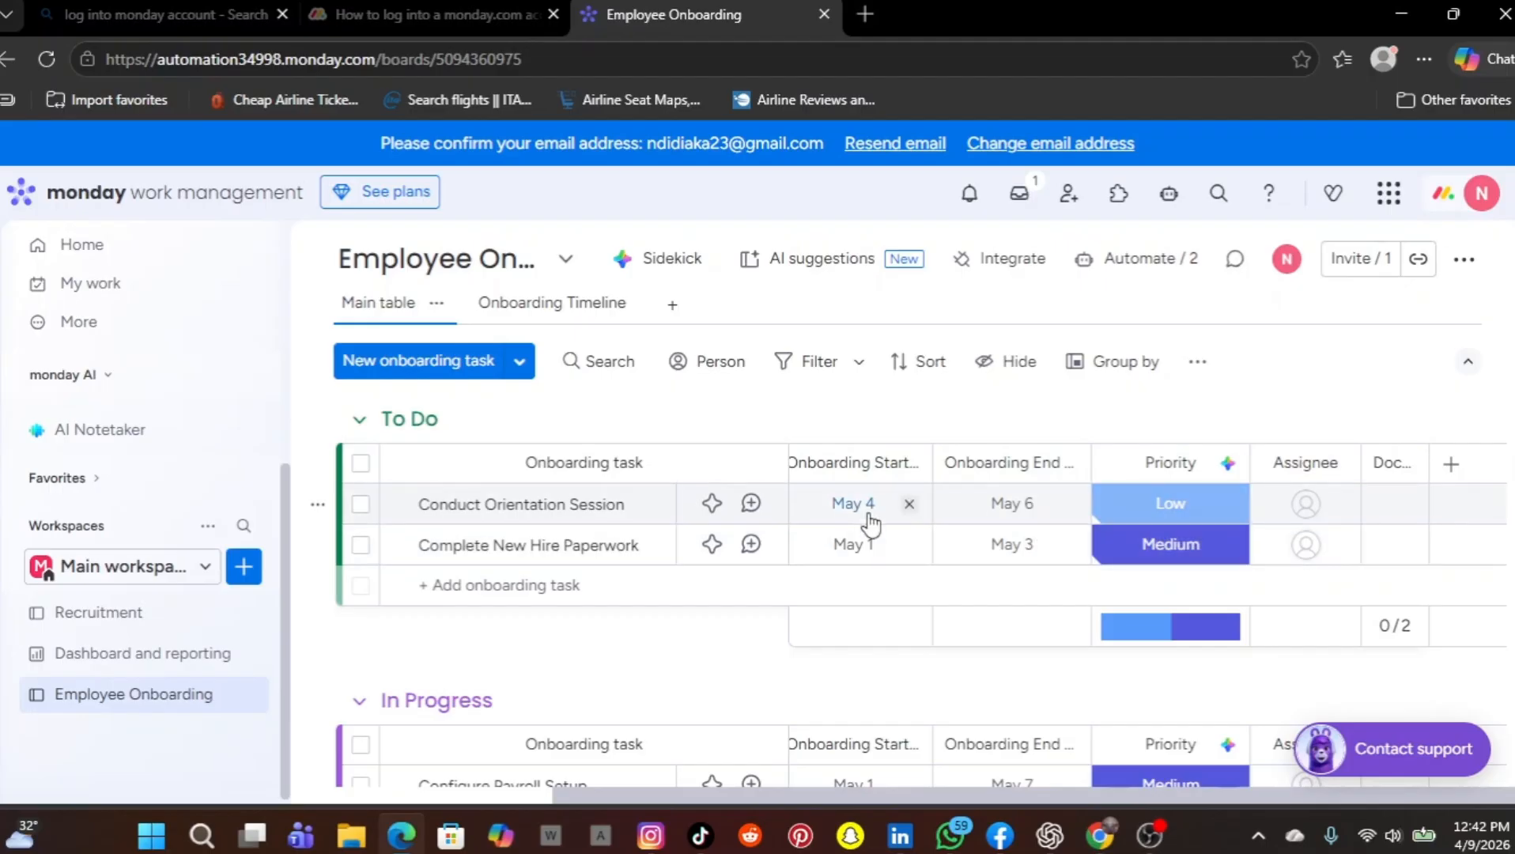
# Review the tasks in the To Do, In Progress and Completed groups, and look over the Employee Onboarding board's options
pyautogui.scroll(-2, 869, 517)
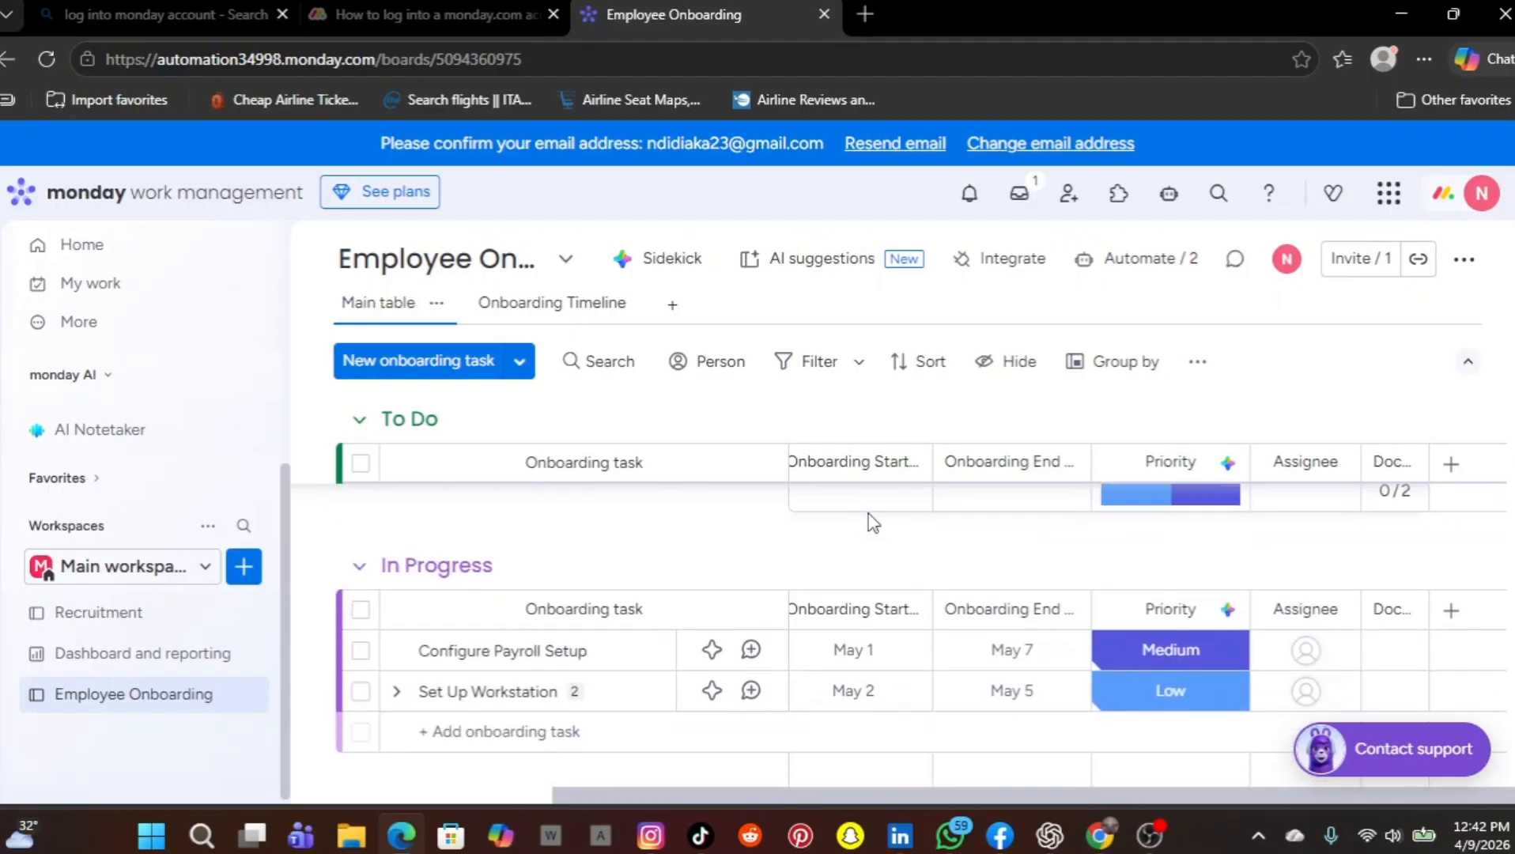
pyautogui.scroll(2, 870, 517)
pyautogui.scroll(-3, 872, 522)
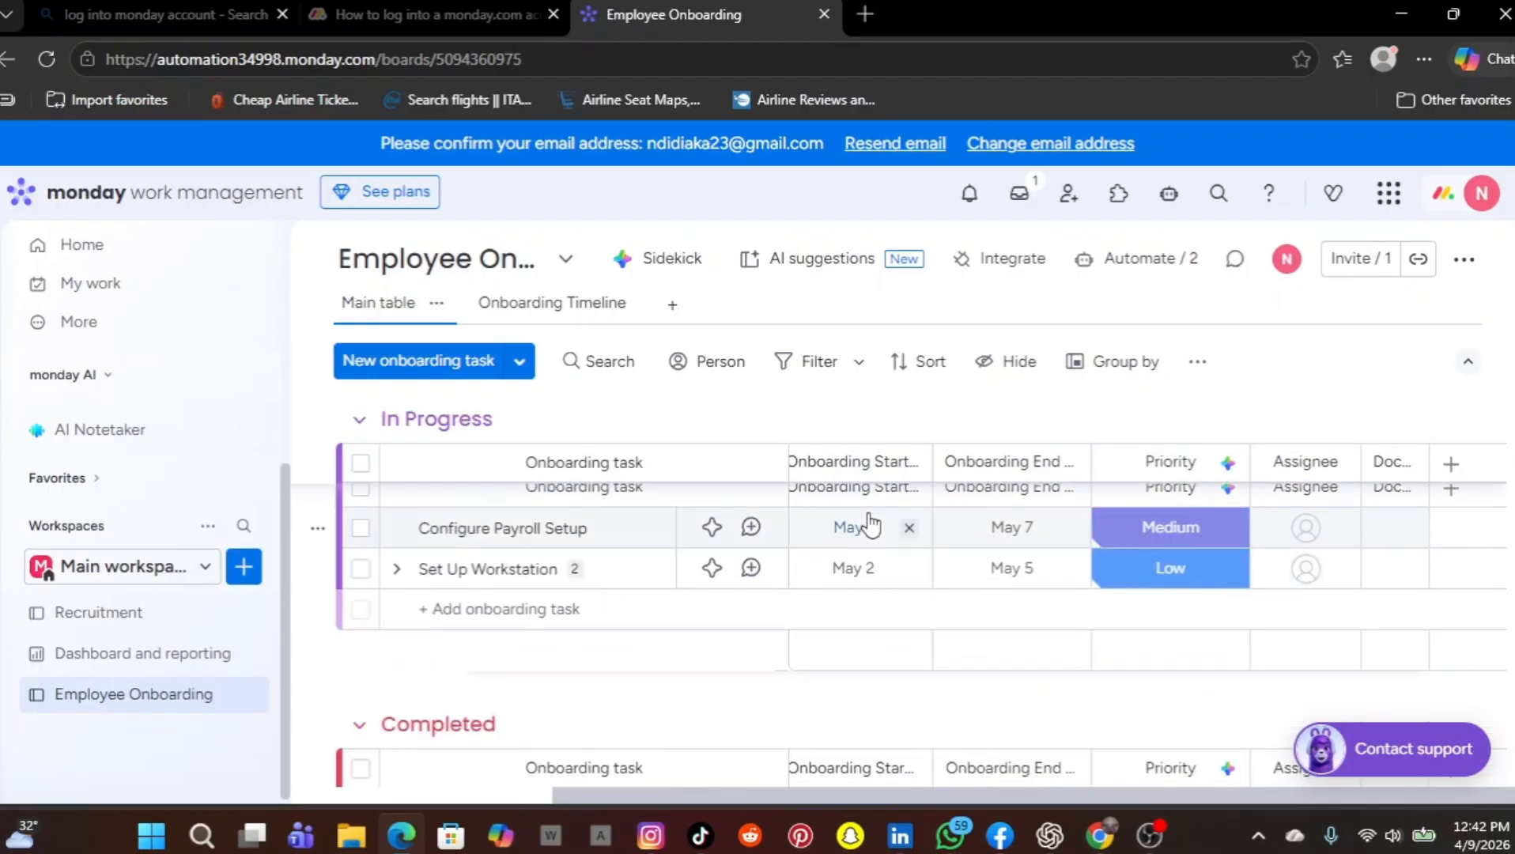
pyautogui.scroll(1, 873, 522)
pyautogui.scroll(-2, 873, 522)
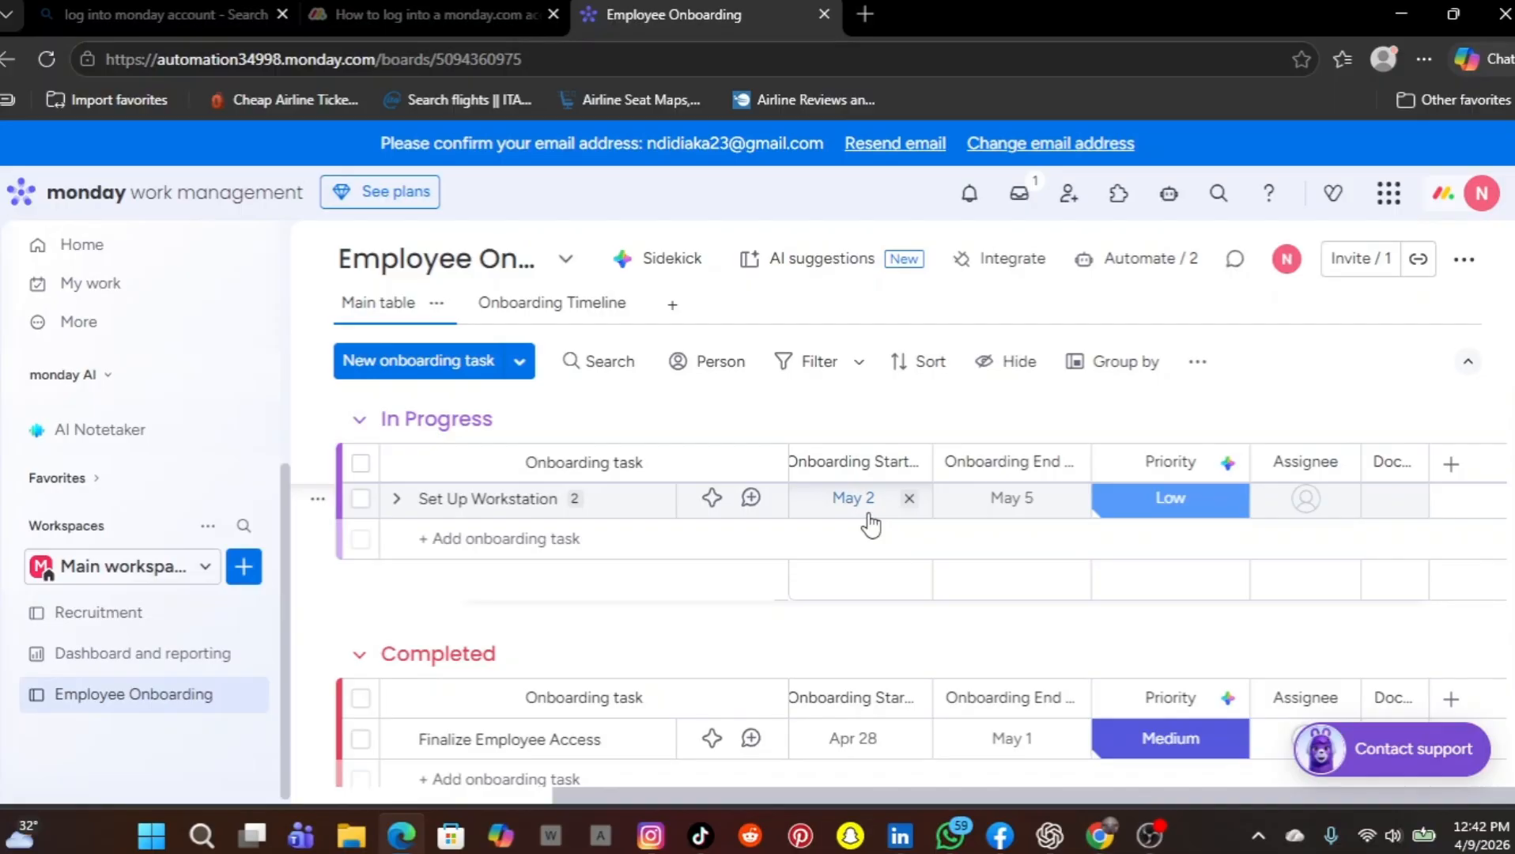
pyautogui.scroll(-3, 871, 524)
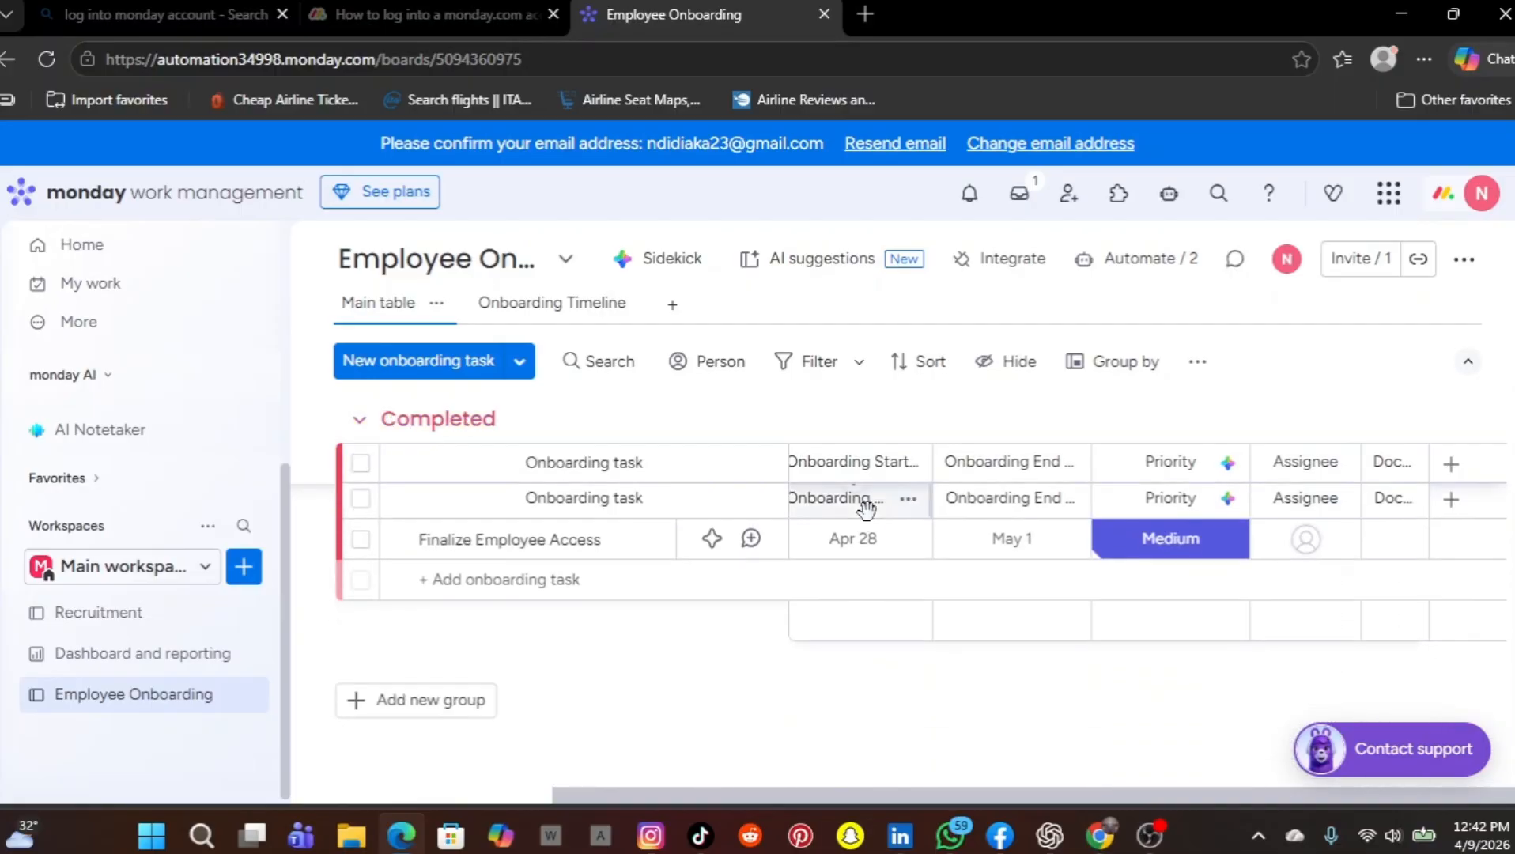
pyautogui.scroll(5, 866, 508)
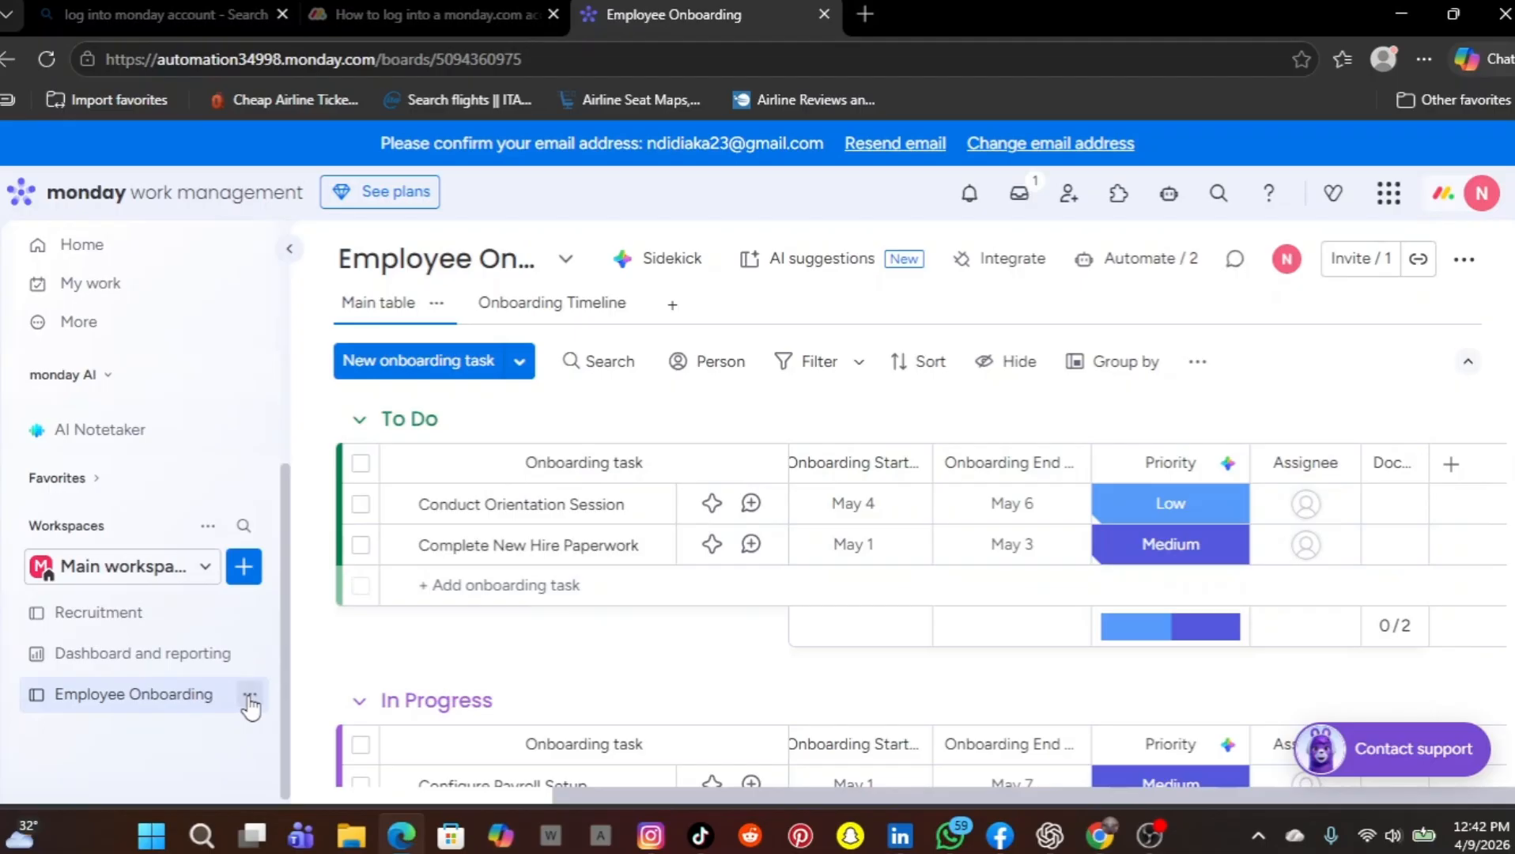
pyautogui.click(250, 698)
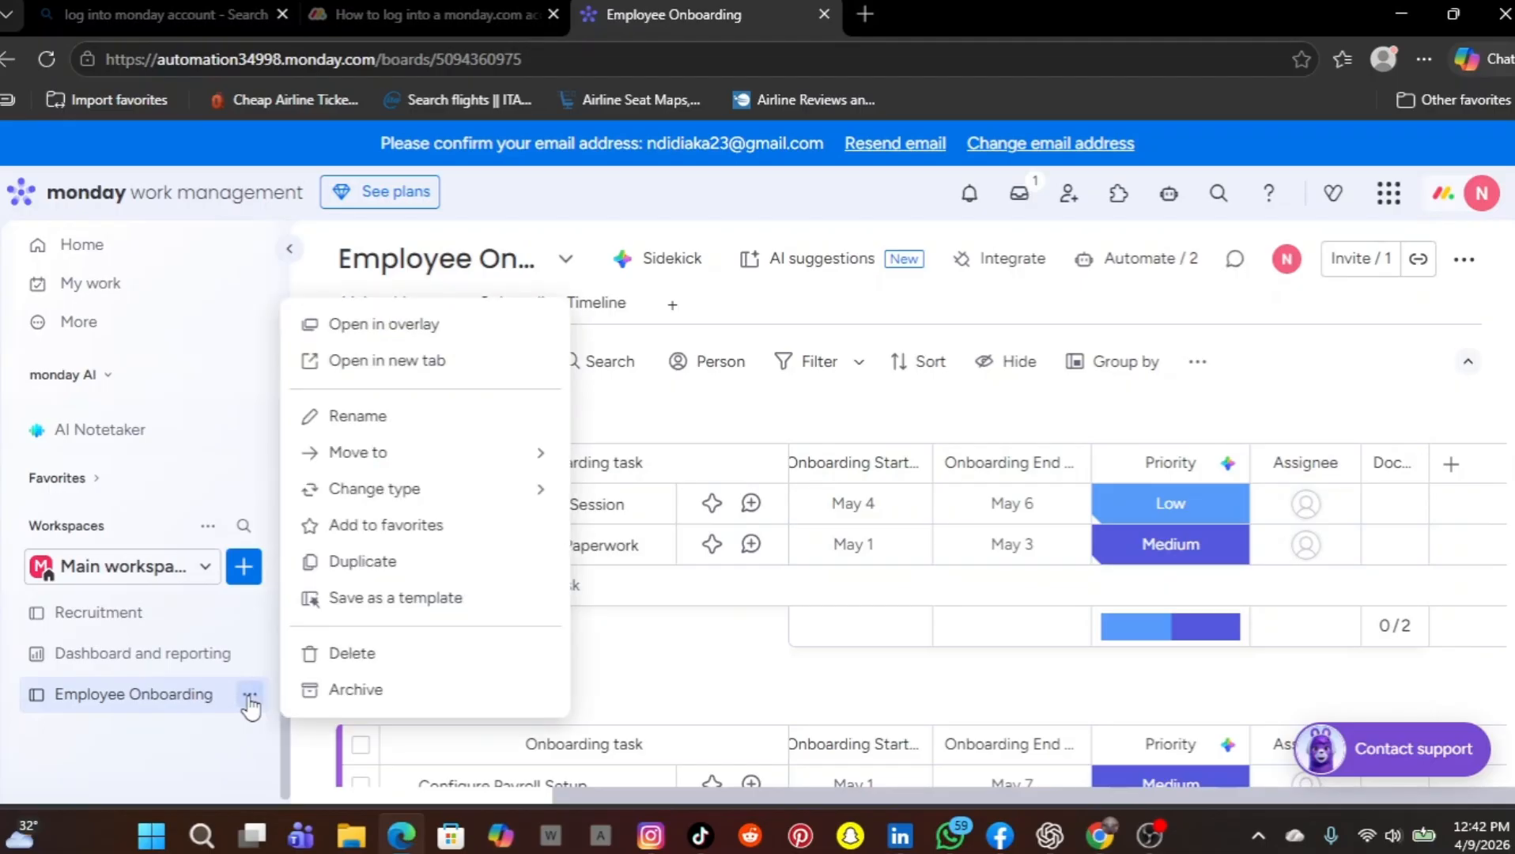
pyautogui.click(215, 728)
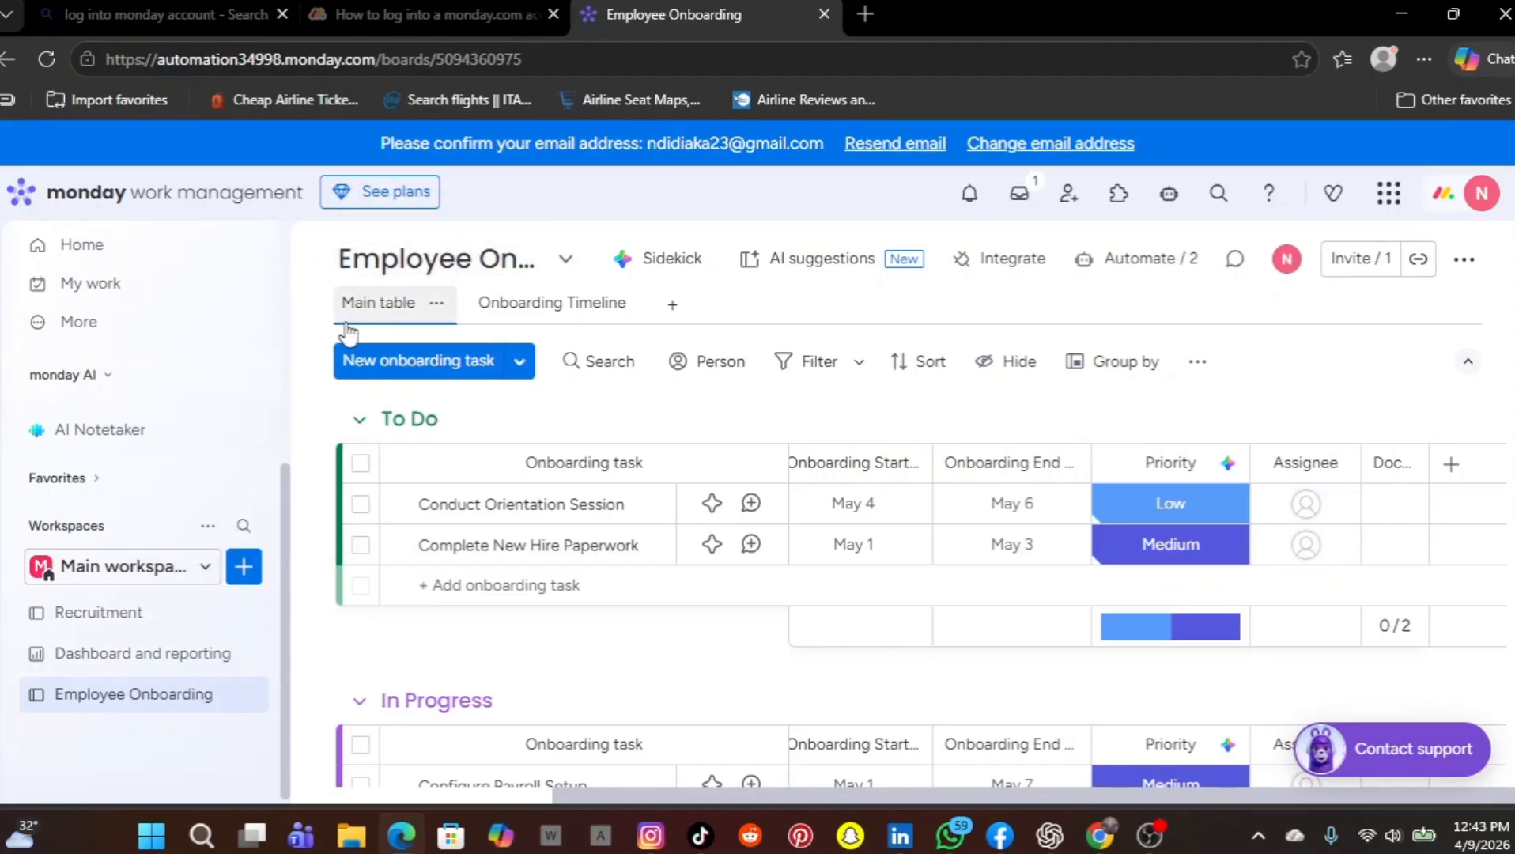
# Open the Recruitment board, start an Excel/CSV data import into the Main workspace, and browse for the file
pyautogui.click(161, 620)
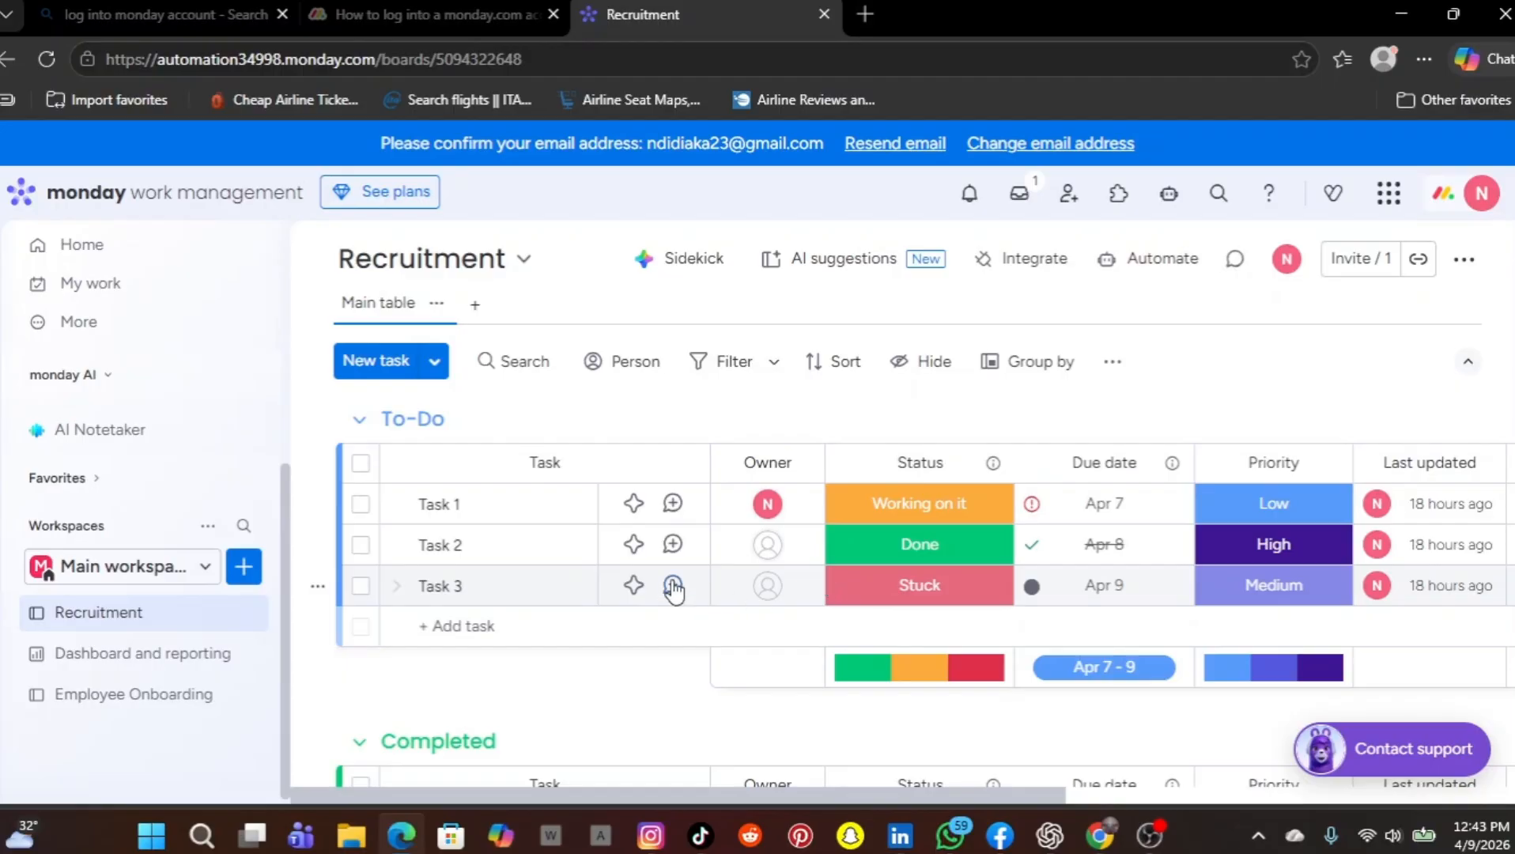
pyautogui.click(249, 577)
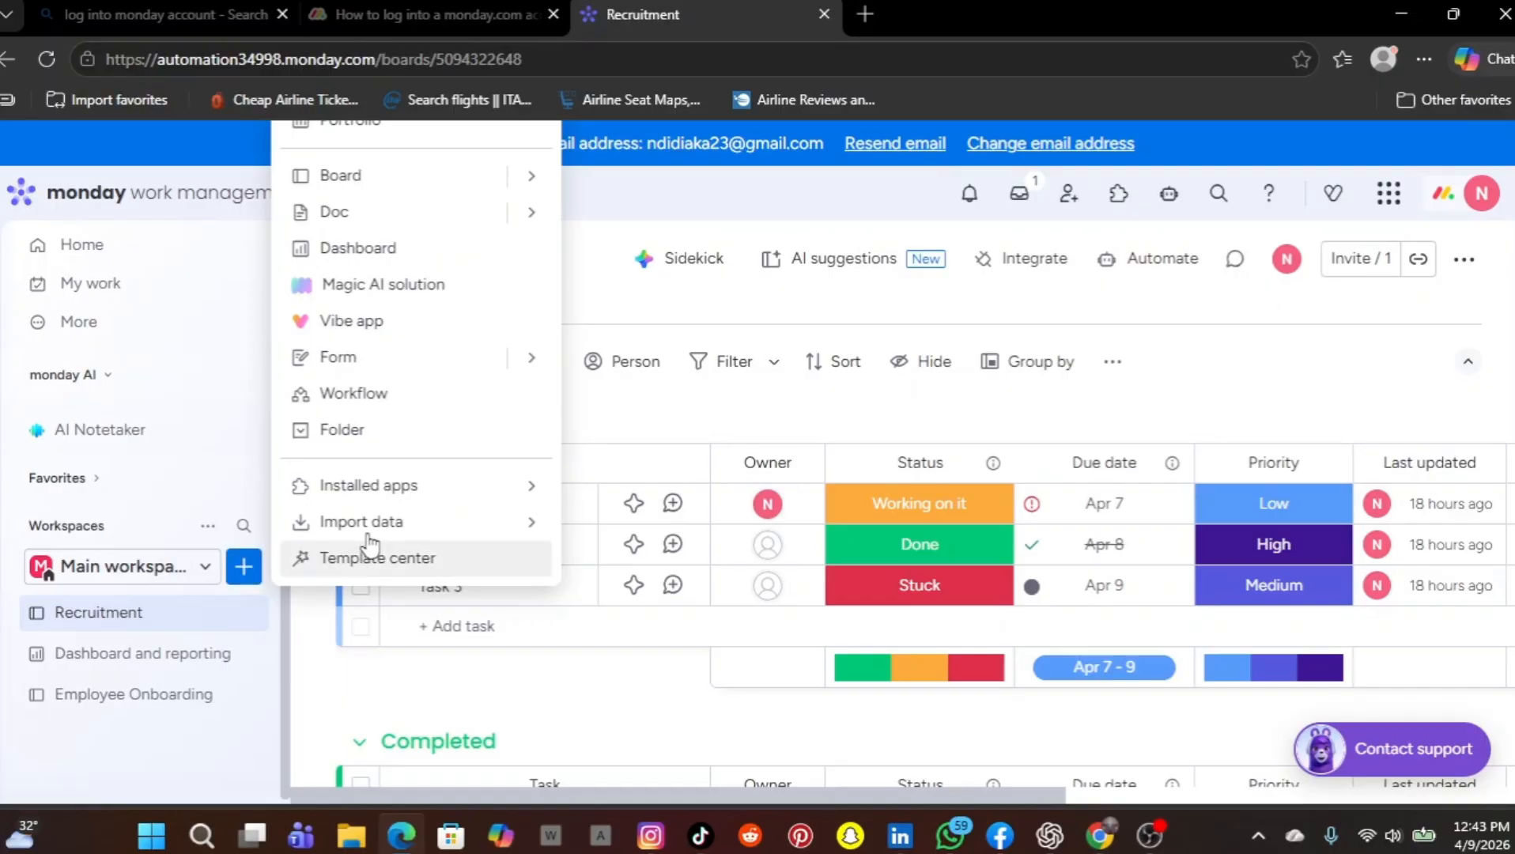
pyautogui.moveTo(388, 532)
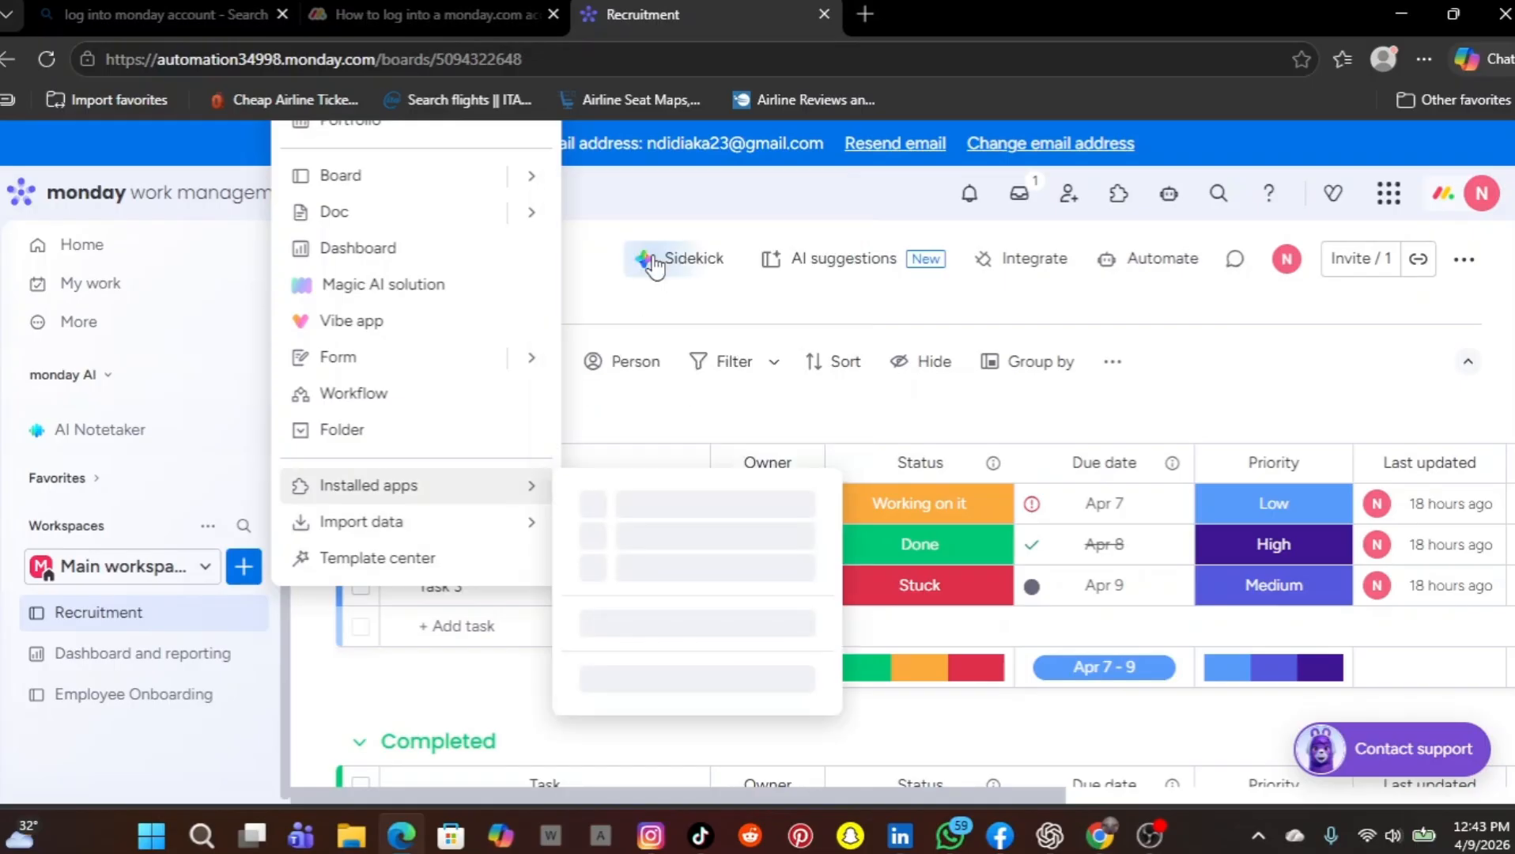
pyautogui.moveTo(524, 526)
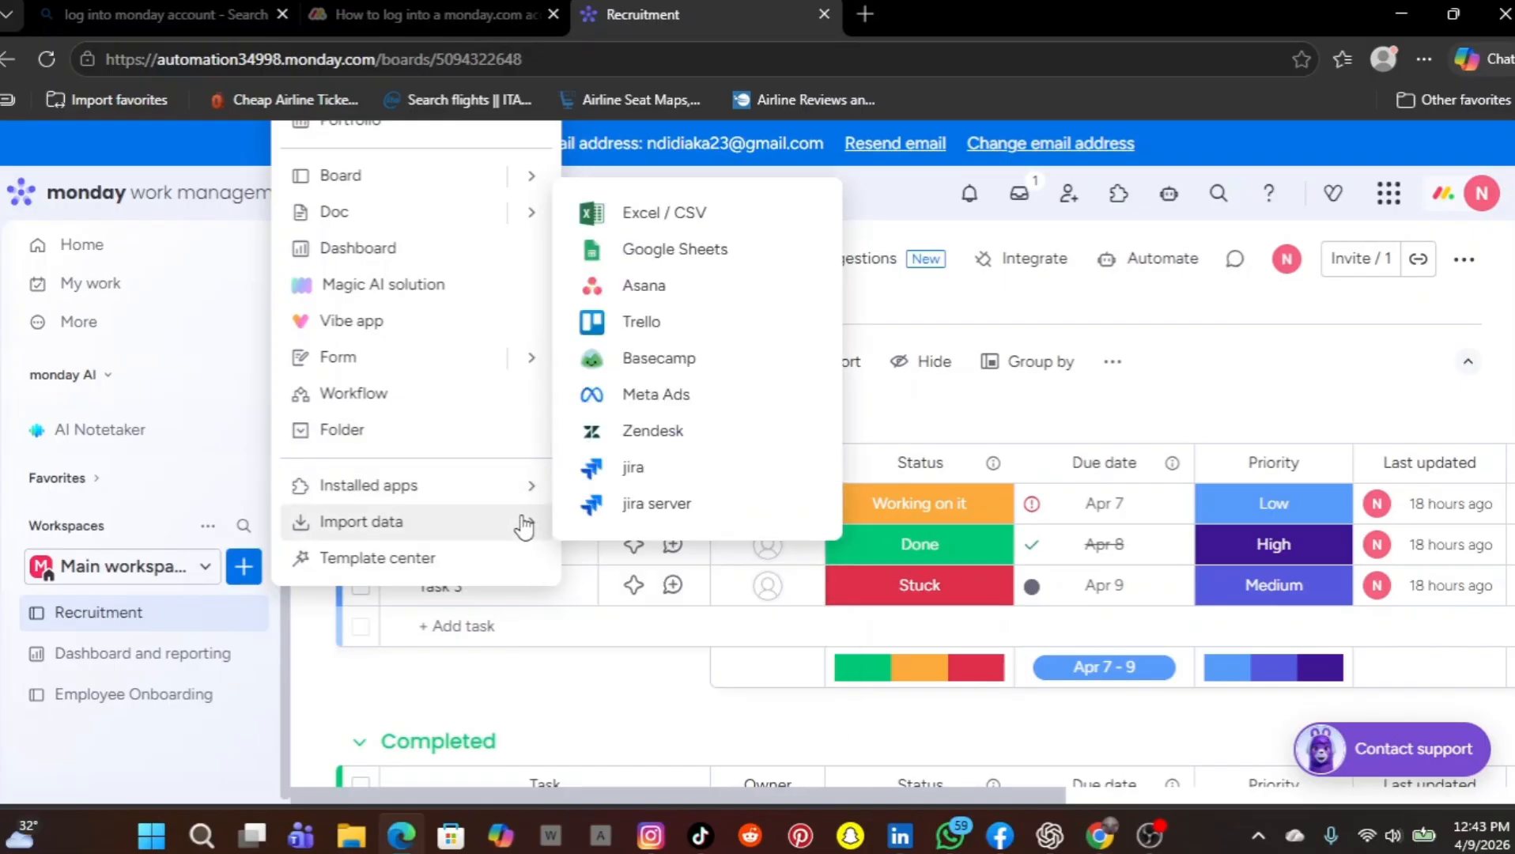
pyautogui.click(691, 213)
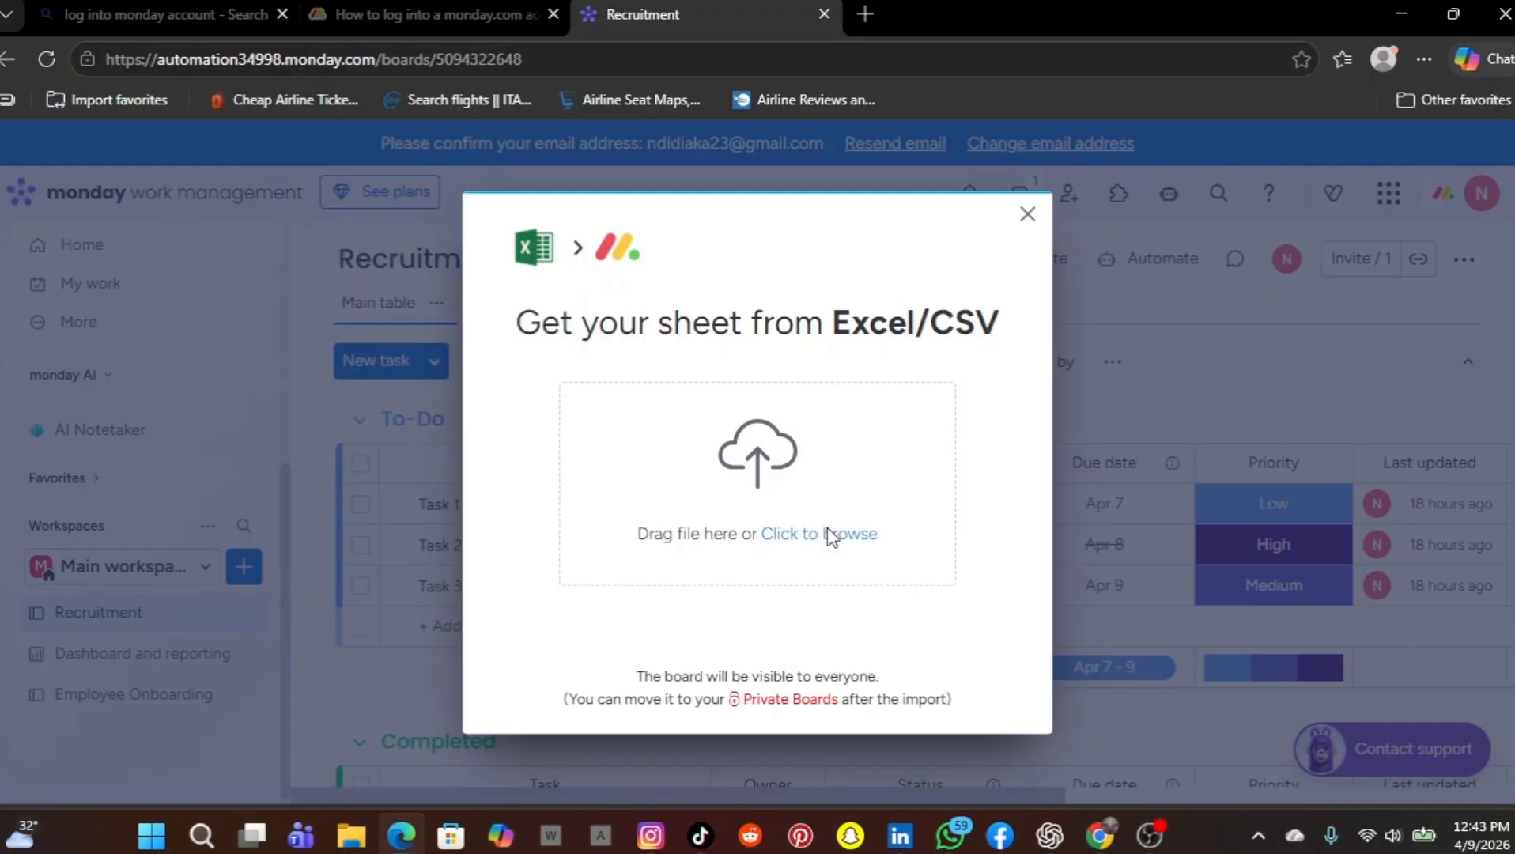
pyautogui.click(829, 536)
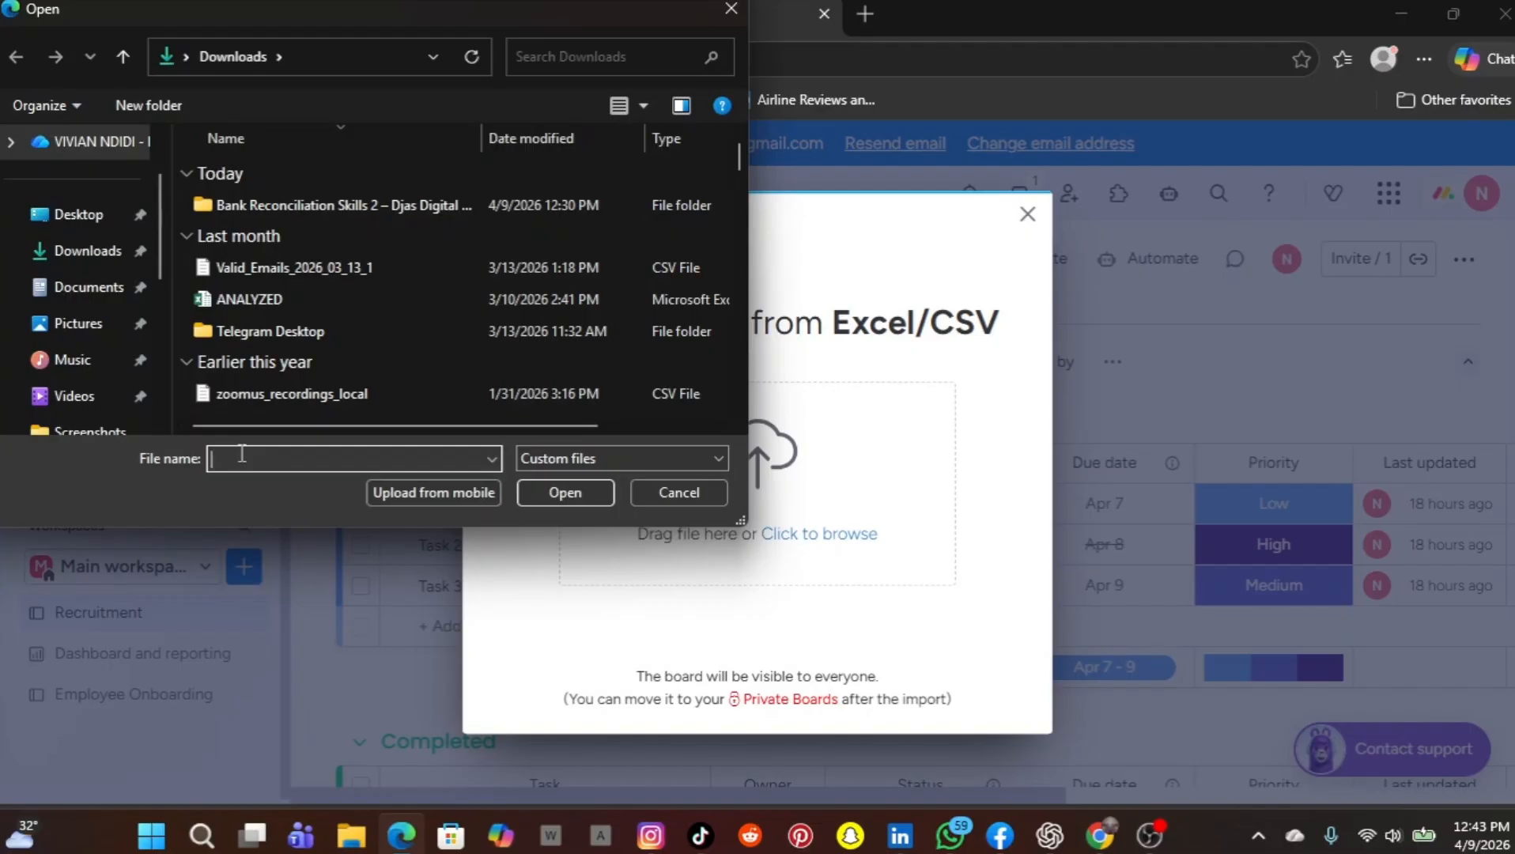
pyautogui.write('g')
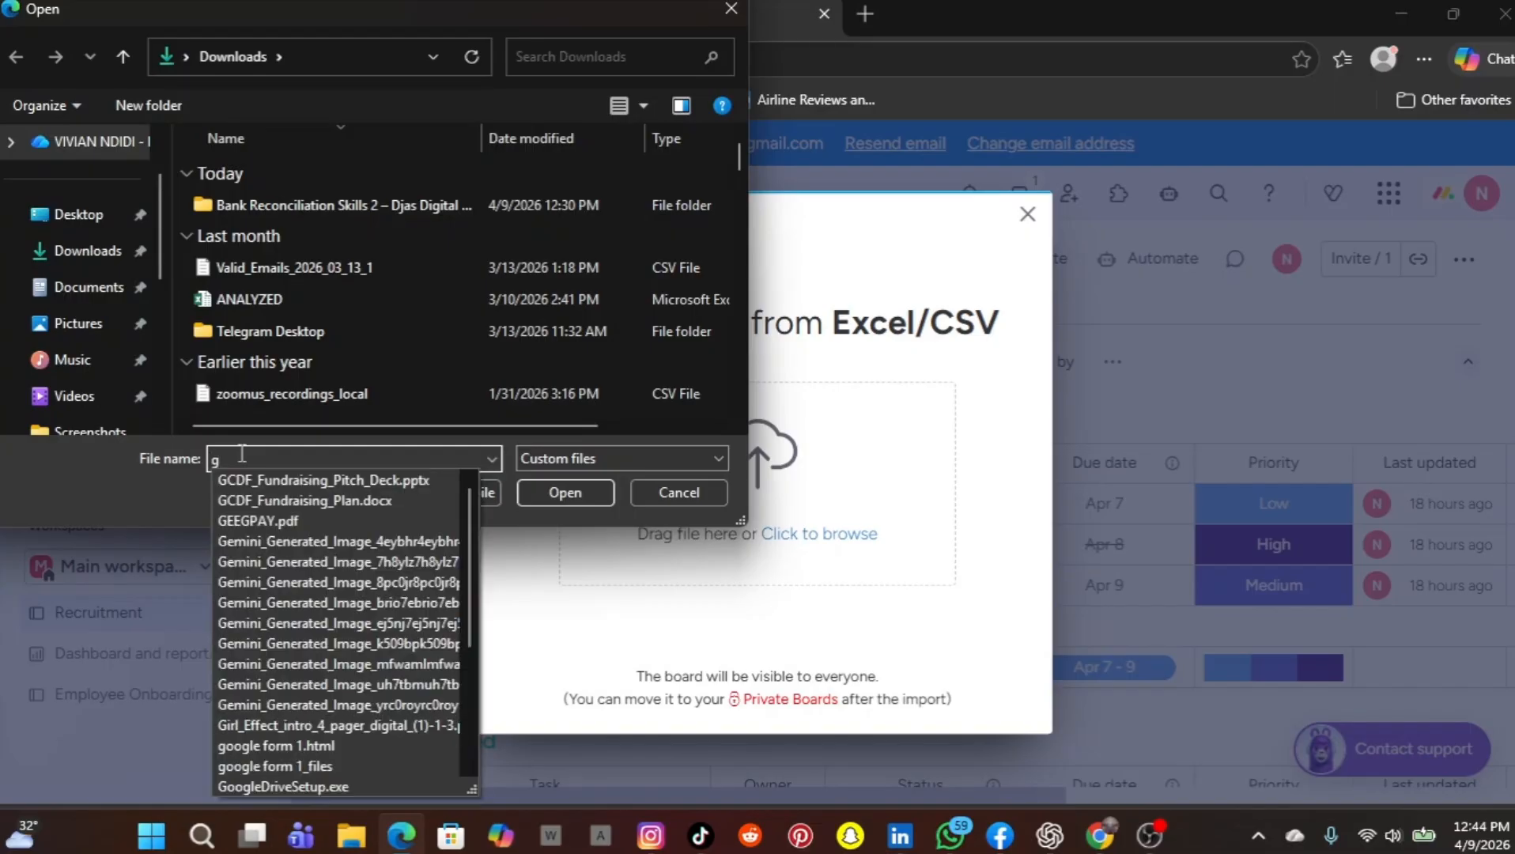
pyautogui.write('r')
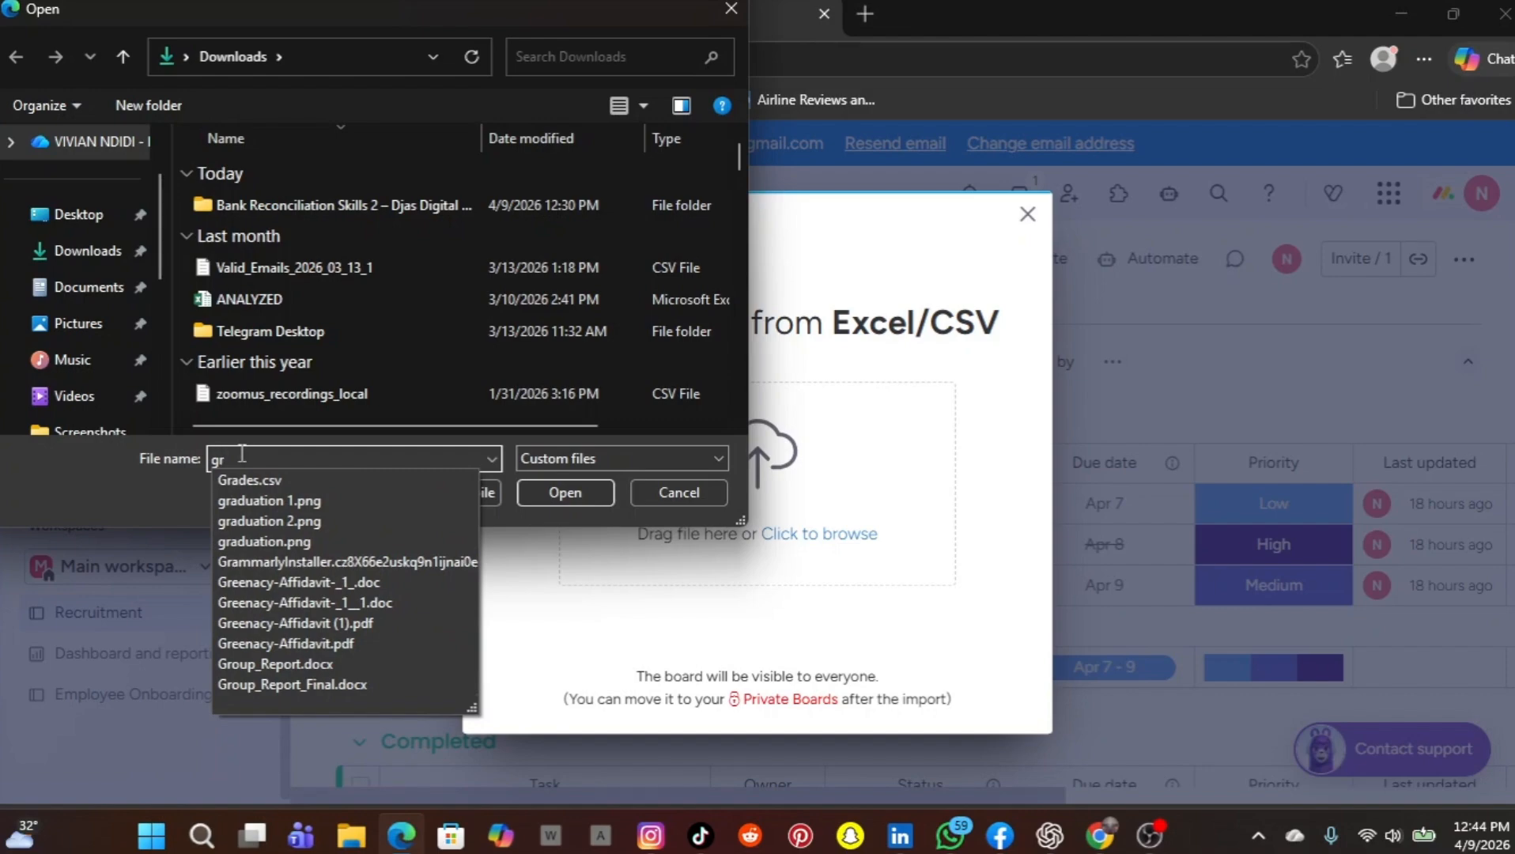
pyautogui.write('o')
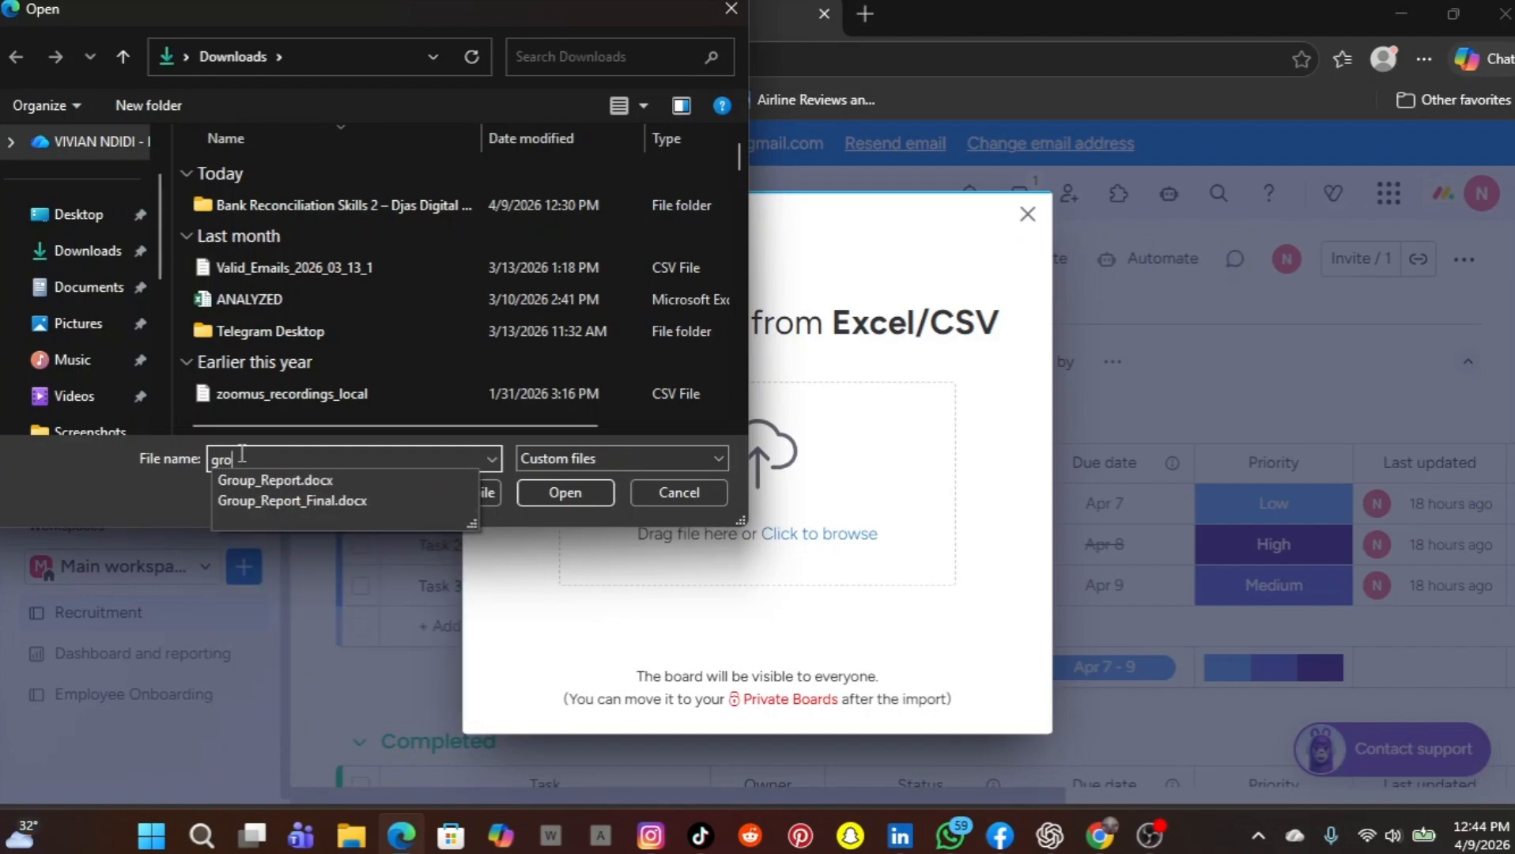
pyautogui.press('BackSpace')
pyautogui.press('BackSpace')
pyautogui.press('BackSpace')
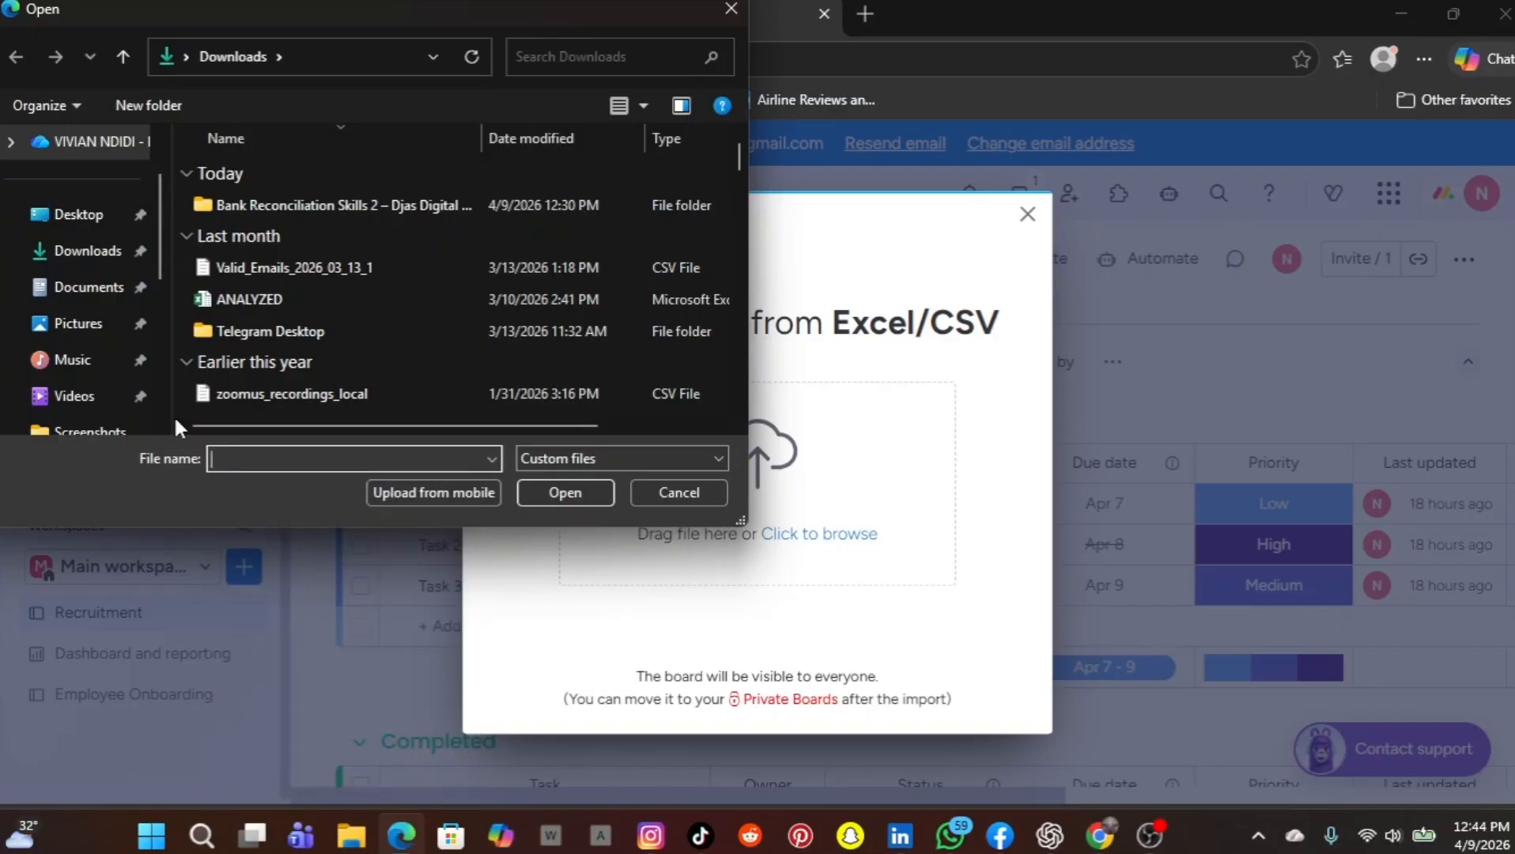
# Upload growfast_employee_onboarding.csv from the Documents folder as the sheet to import
pyautogui.click(88, 294)
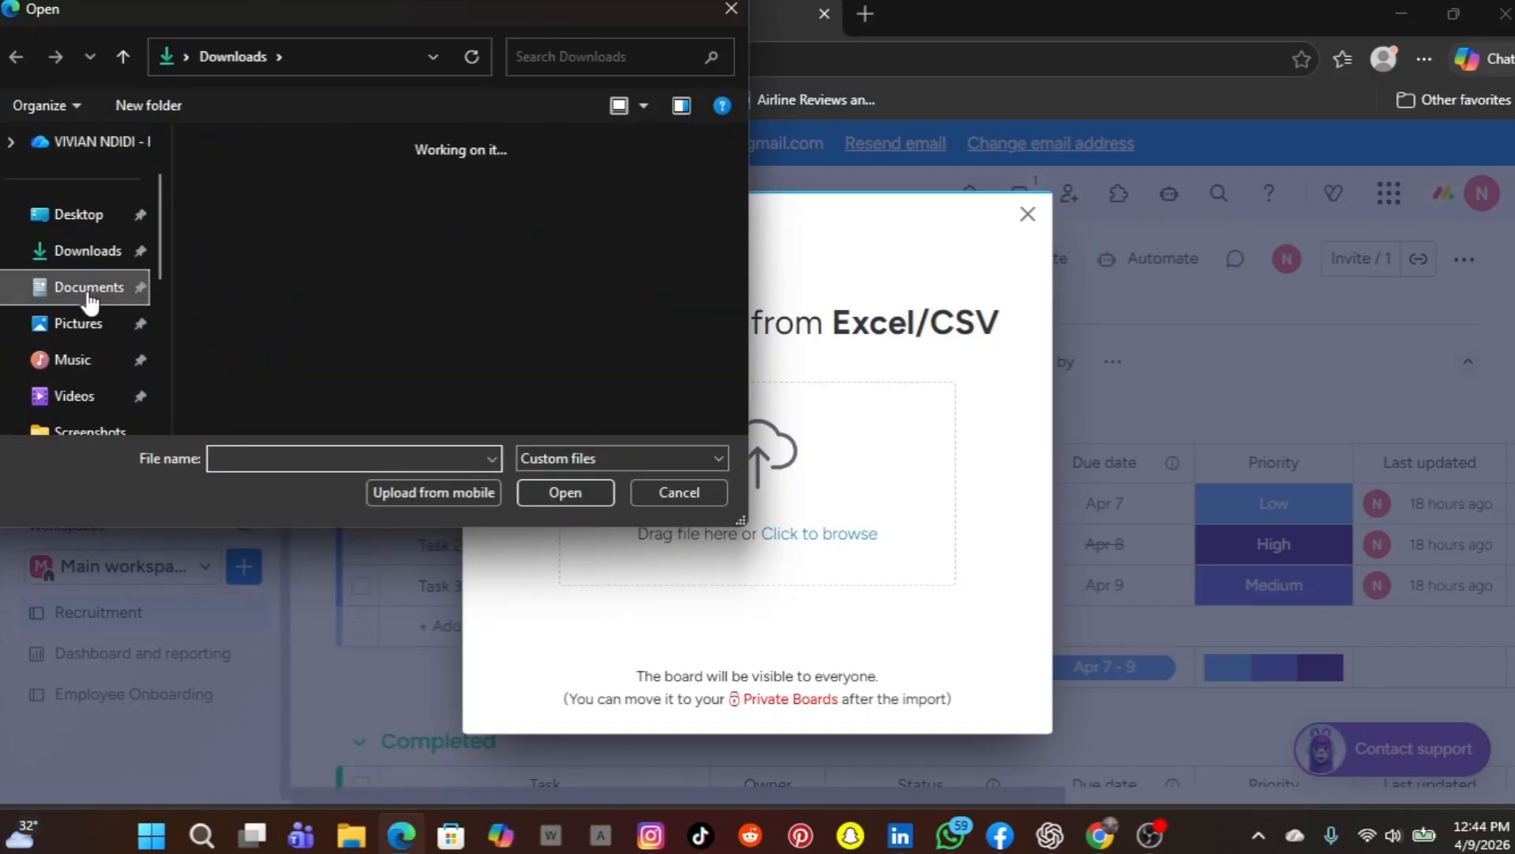
pyautogui.click(239, 460)
pyautogui.write('g')
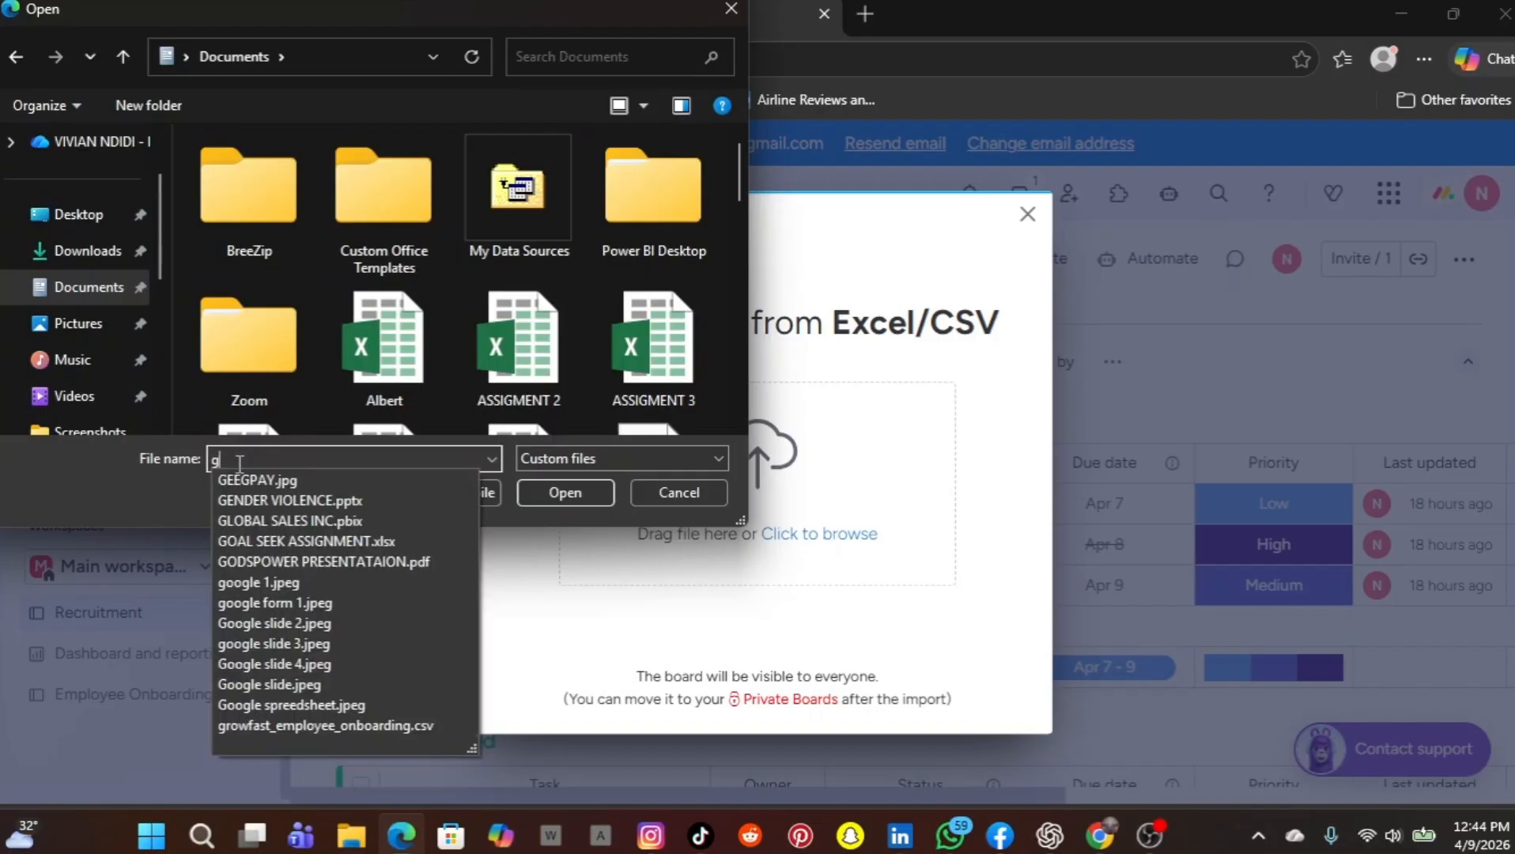
pyautogui.write('r')
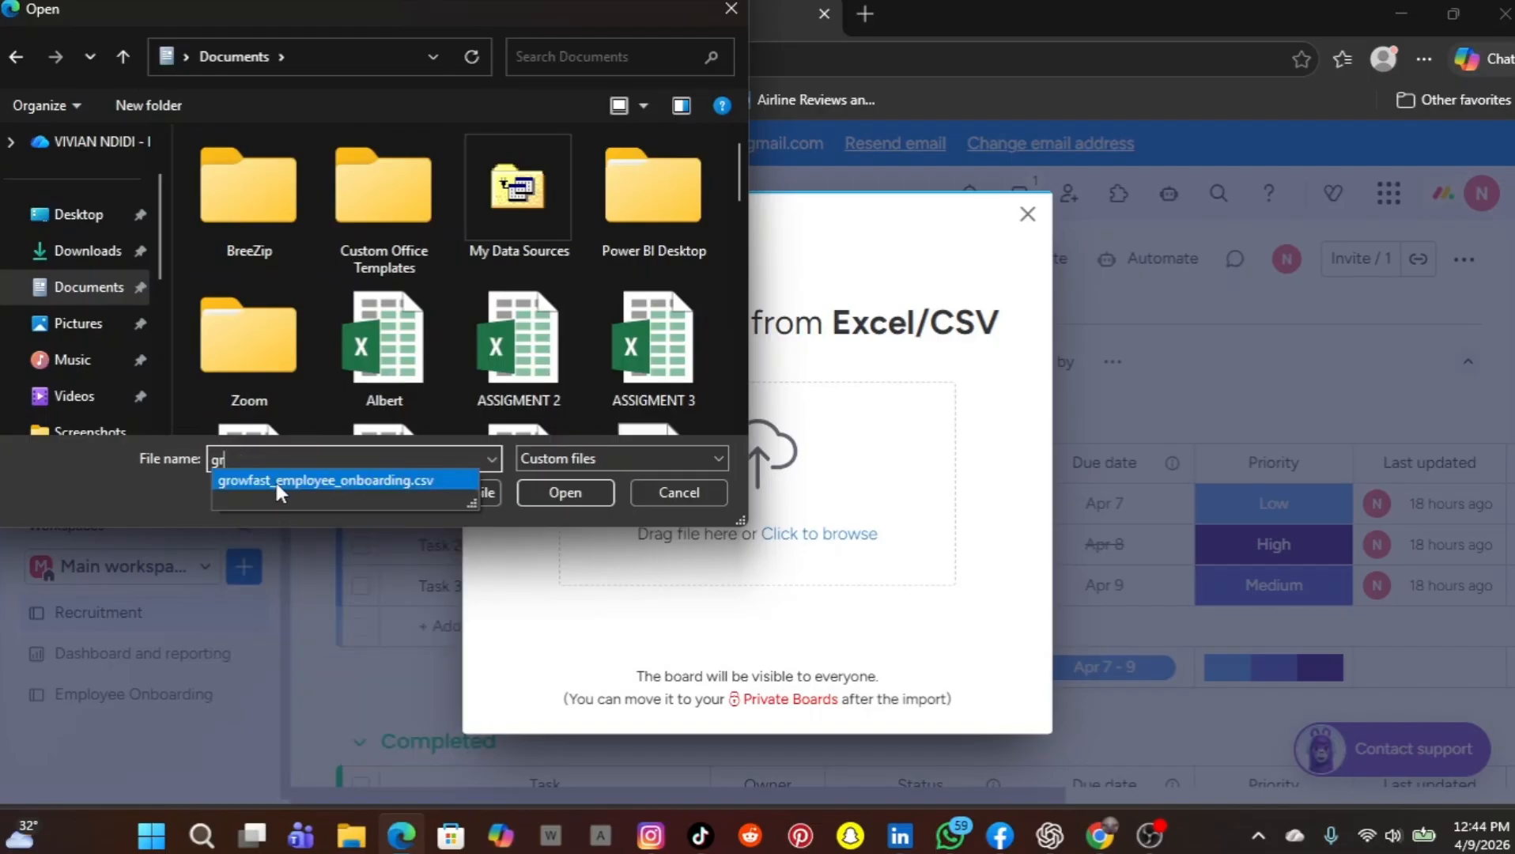
pyautogui.click(274, 480)
pyautogui.click(543, 486)
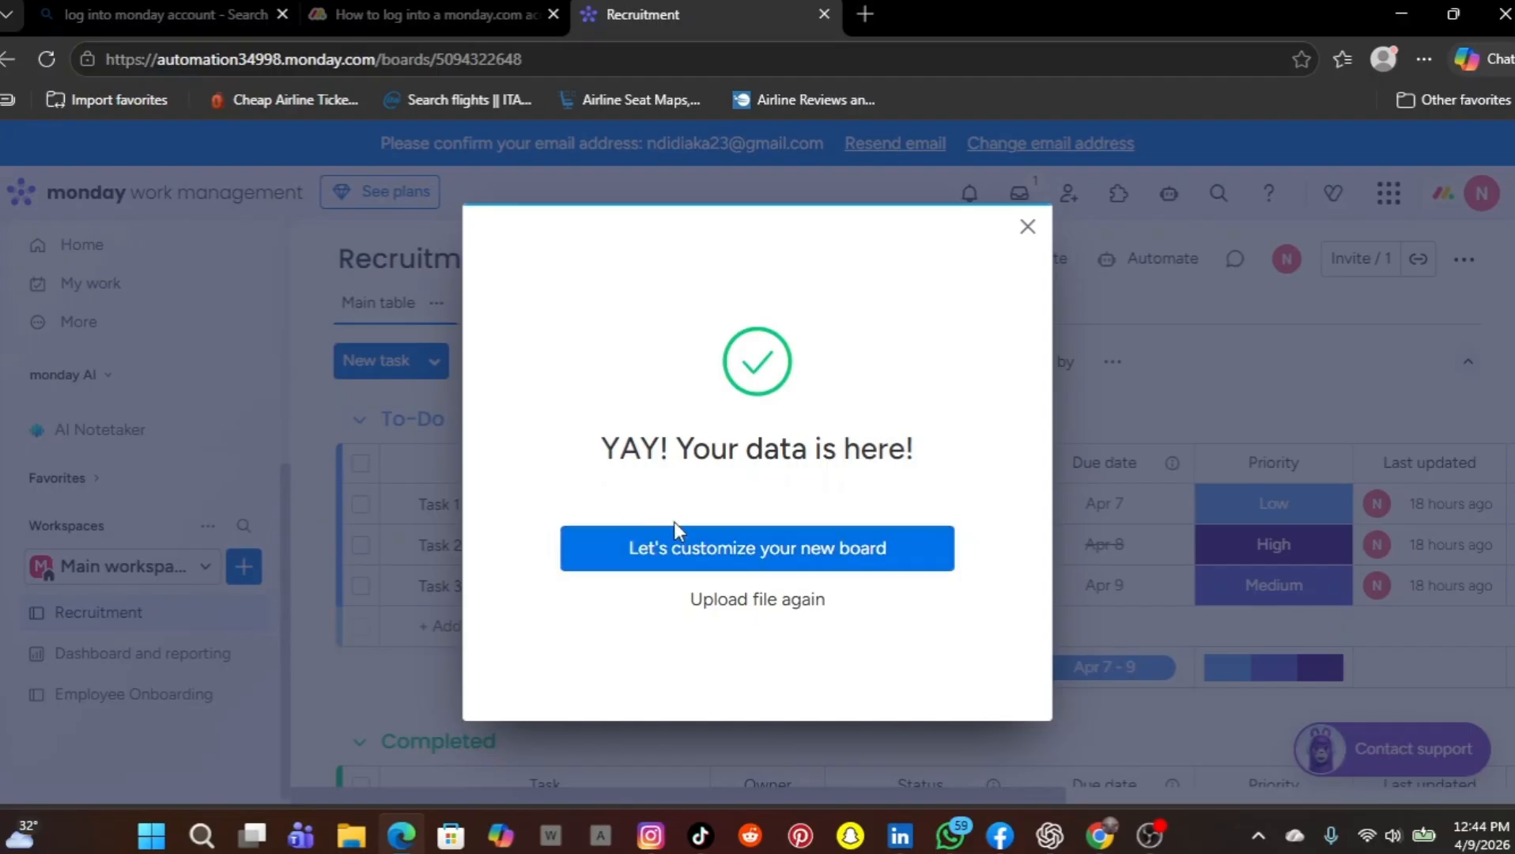
# Proceed to customize the new board, review the uploaded spreadsheet rows, and accept row 1 as the column titles
pyautogui.click(719, 558)
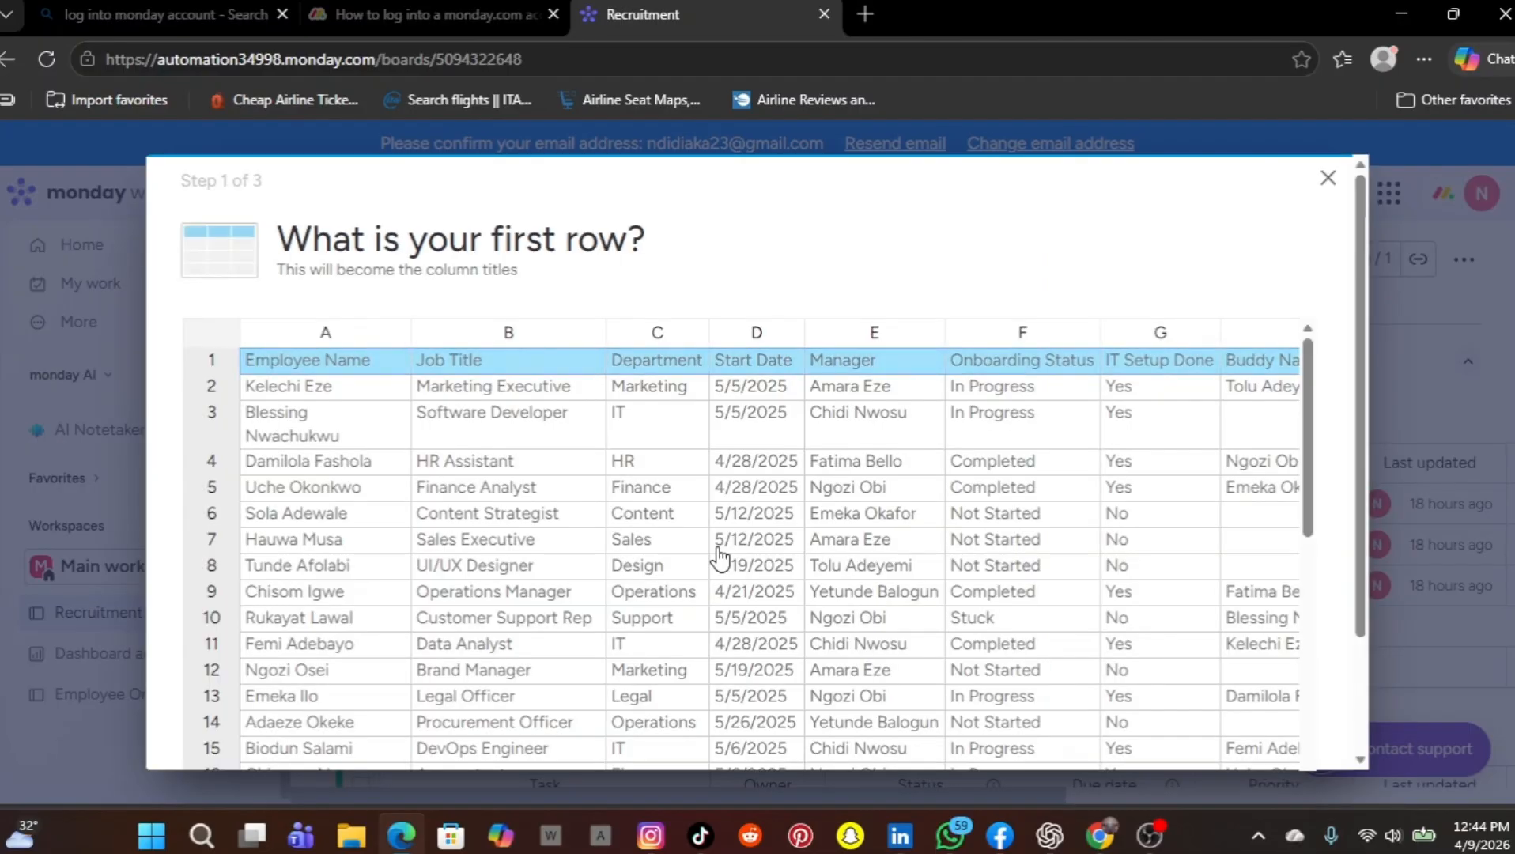
pyautogui.scroll(-1, 719, 557)
pyautogui.scroll(-3, 720, 558)
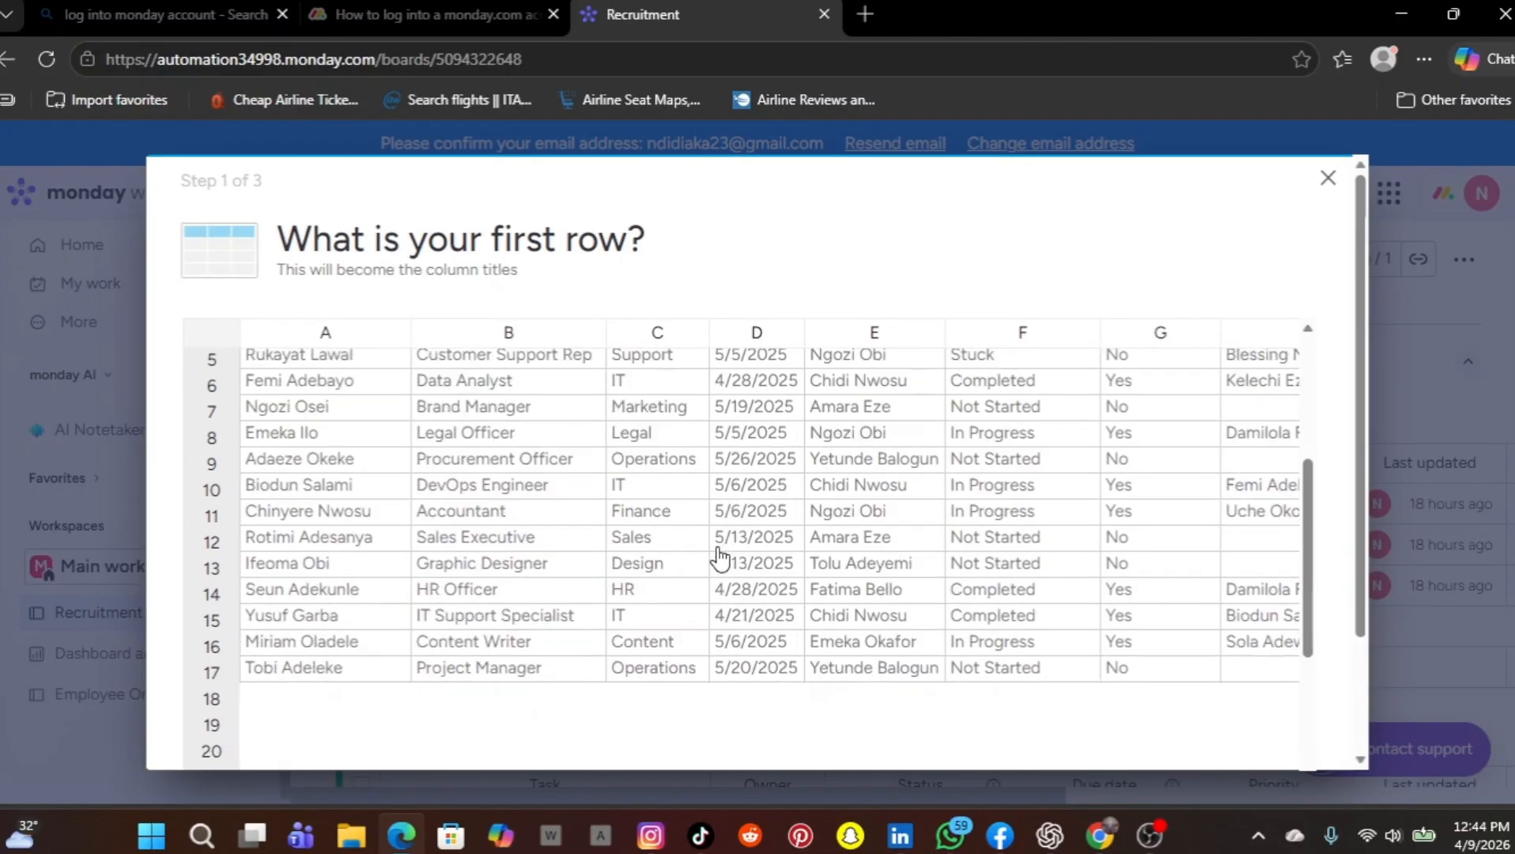
pyautogui.scroll(-2, 720, 557)
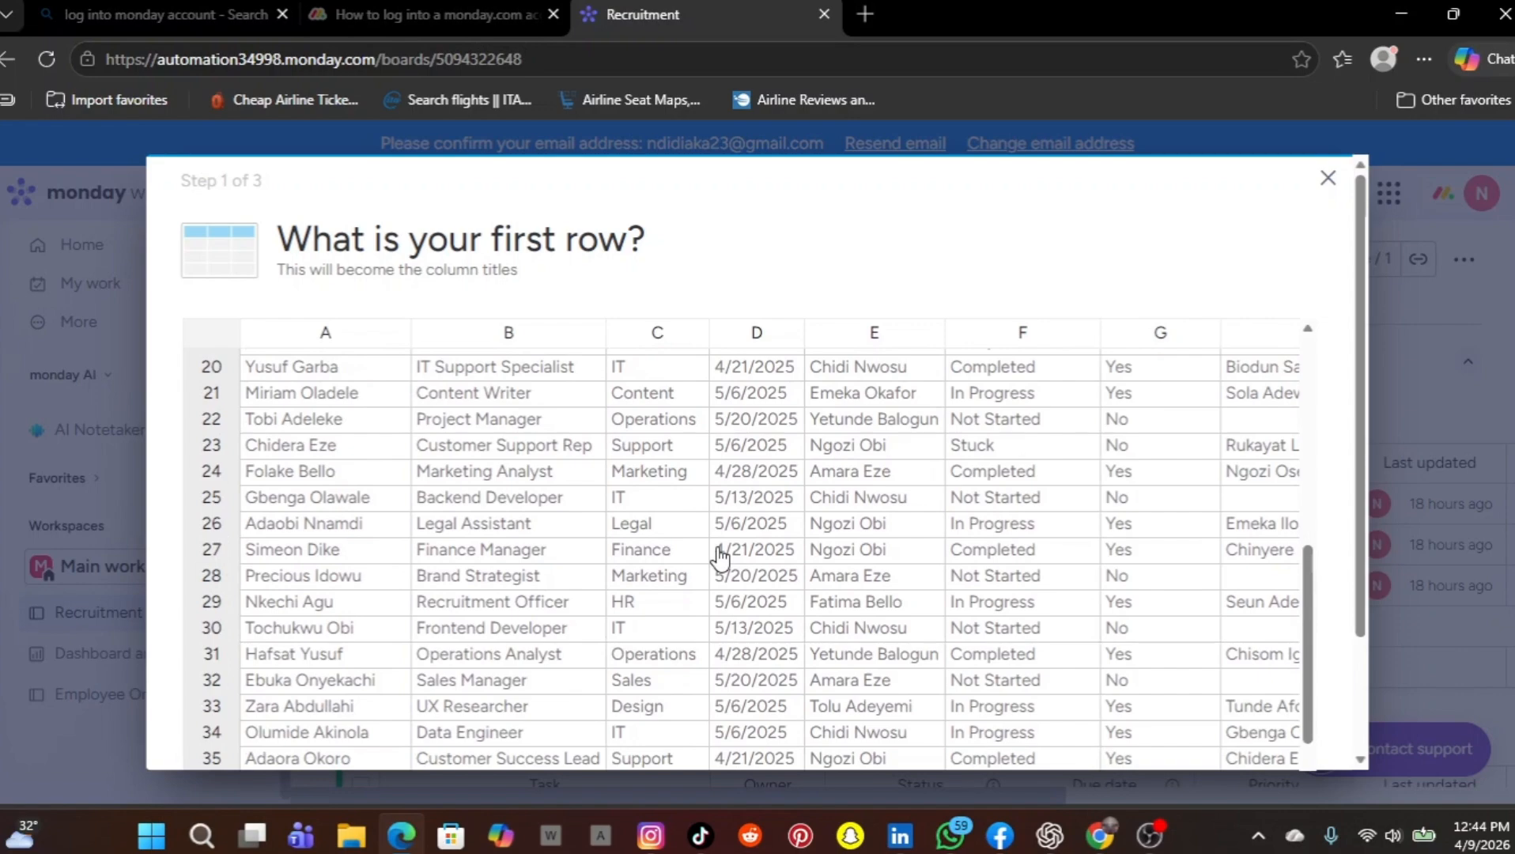
pyautogui.scroll(-2, 720, 558)
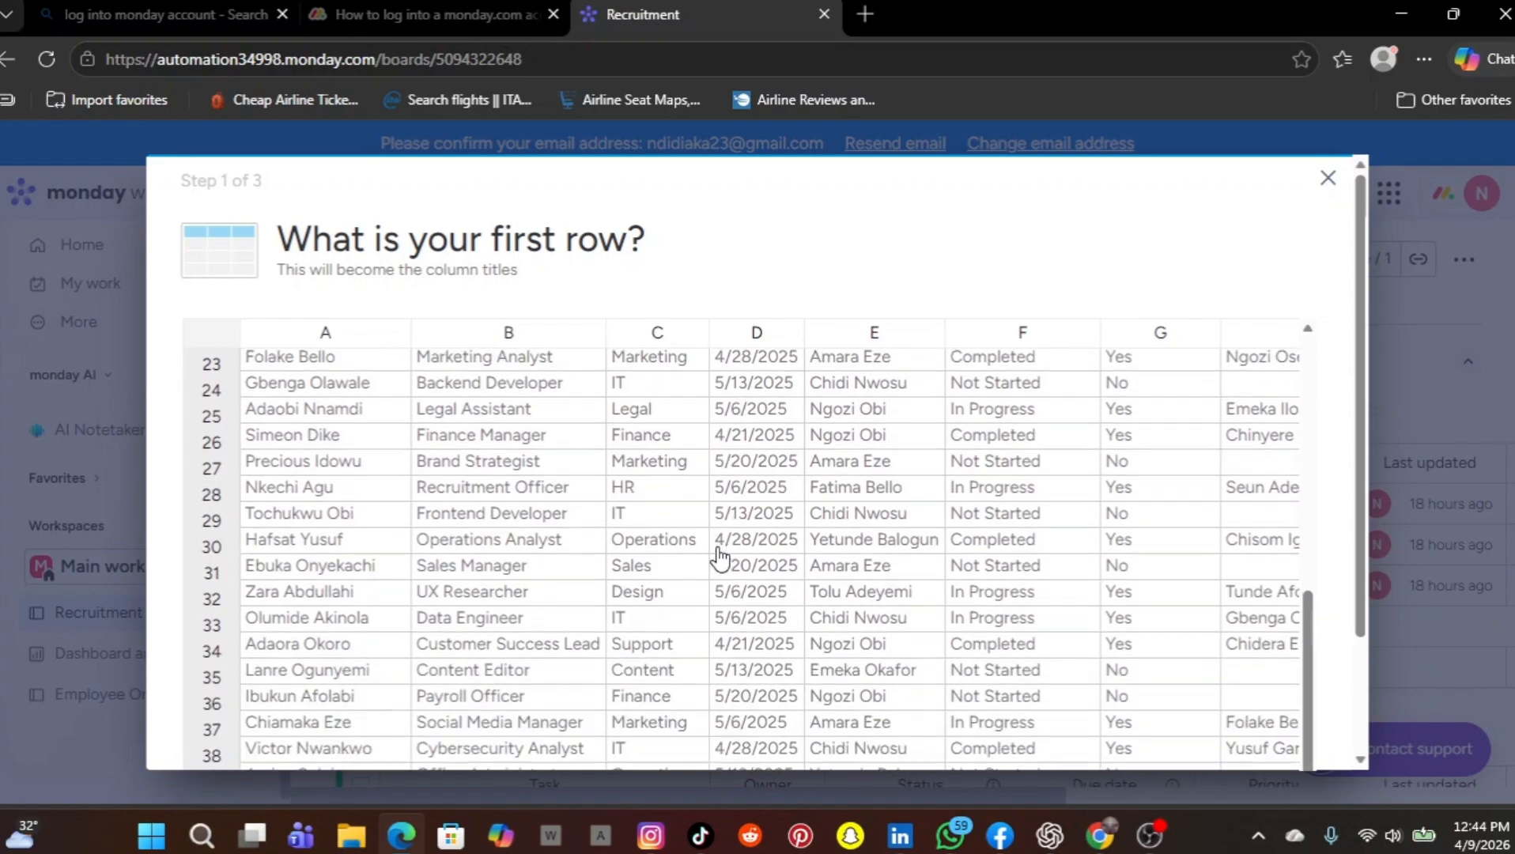
pyautogui.scroll(4, 720, 558)
pyautogui.scroll(4, 720, 557)
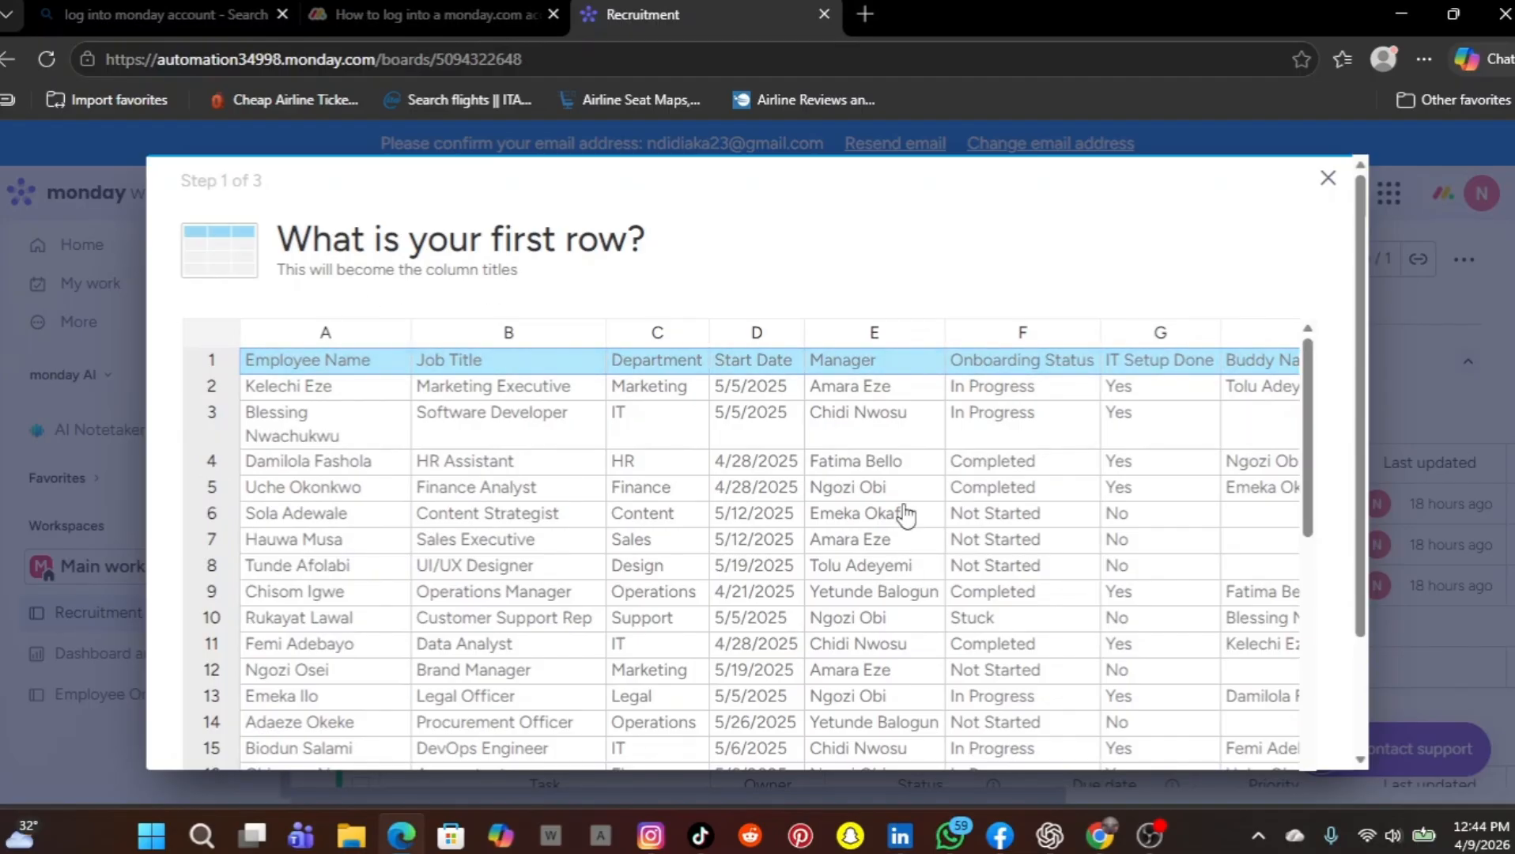
pyautogui.scroll(-10, 1284, 700)
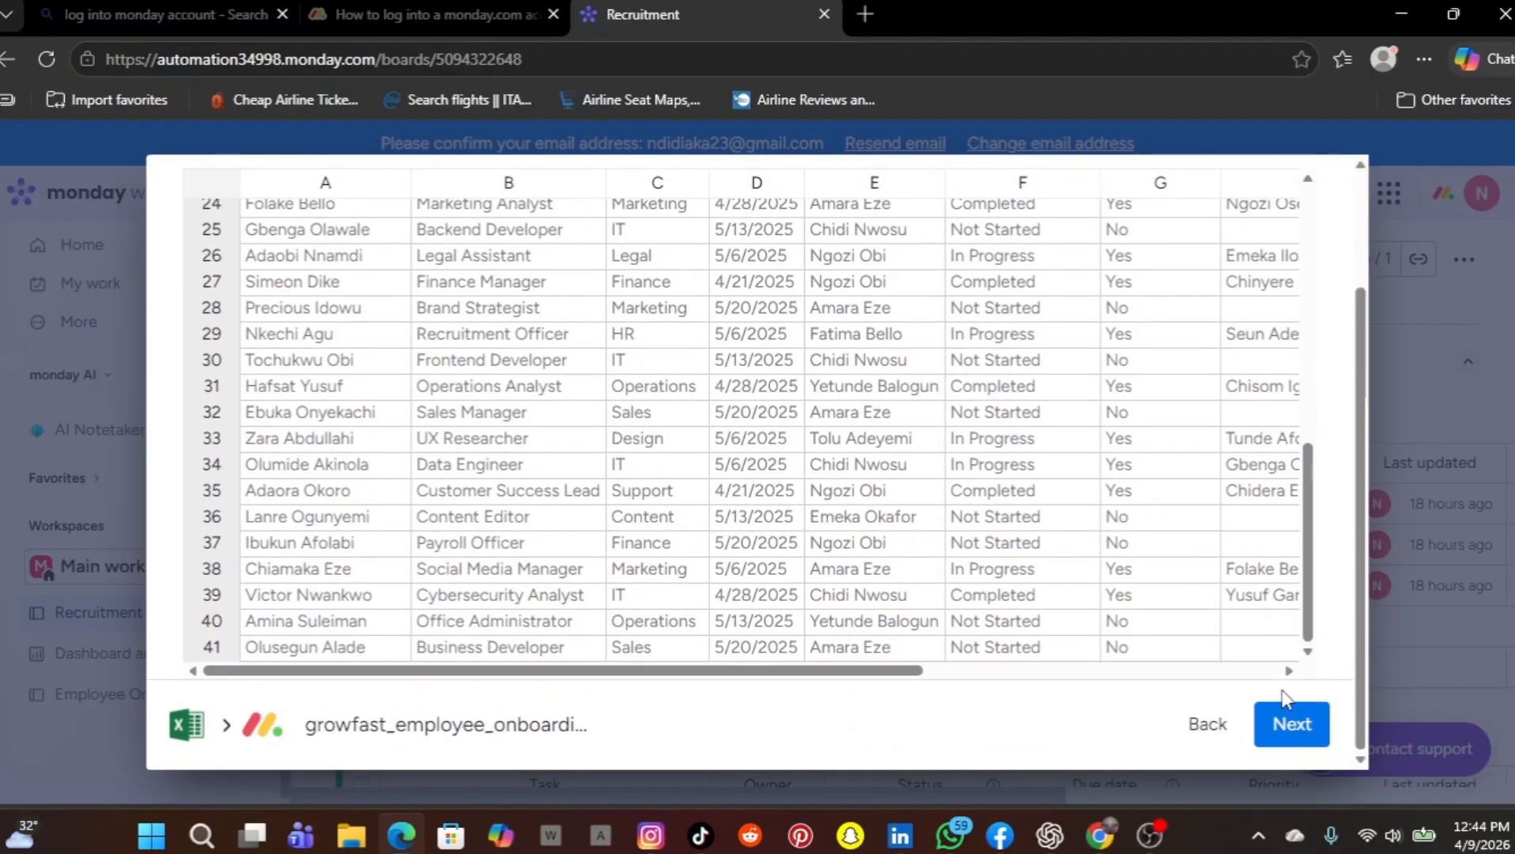
pyautogui.click(1293, 731)
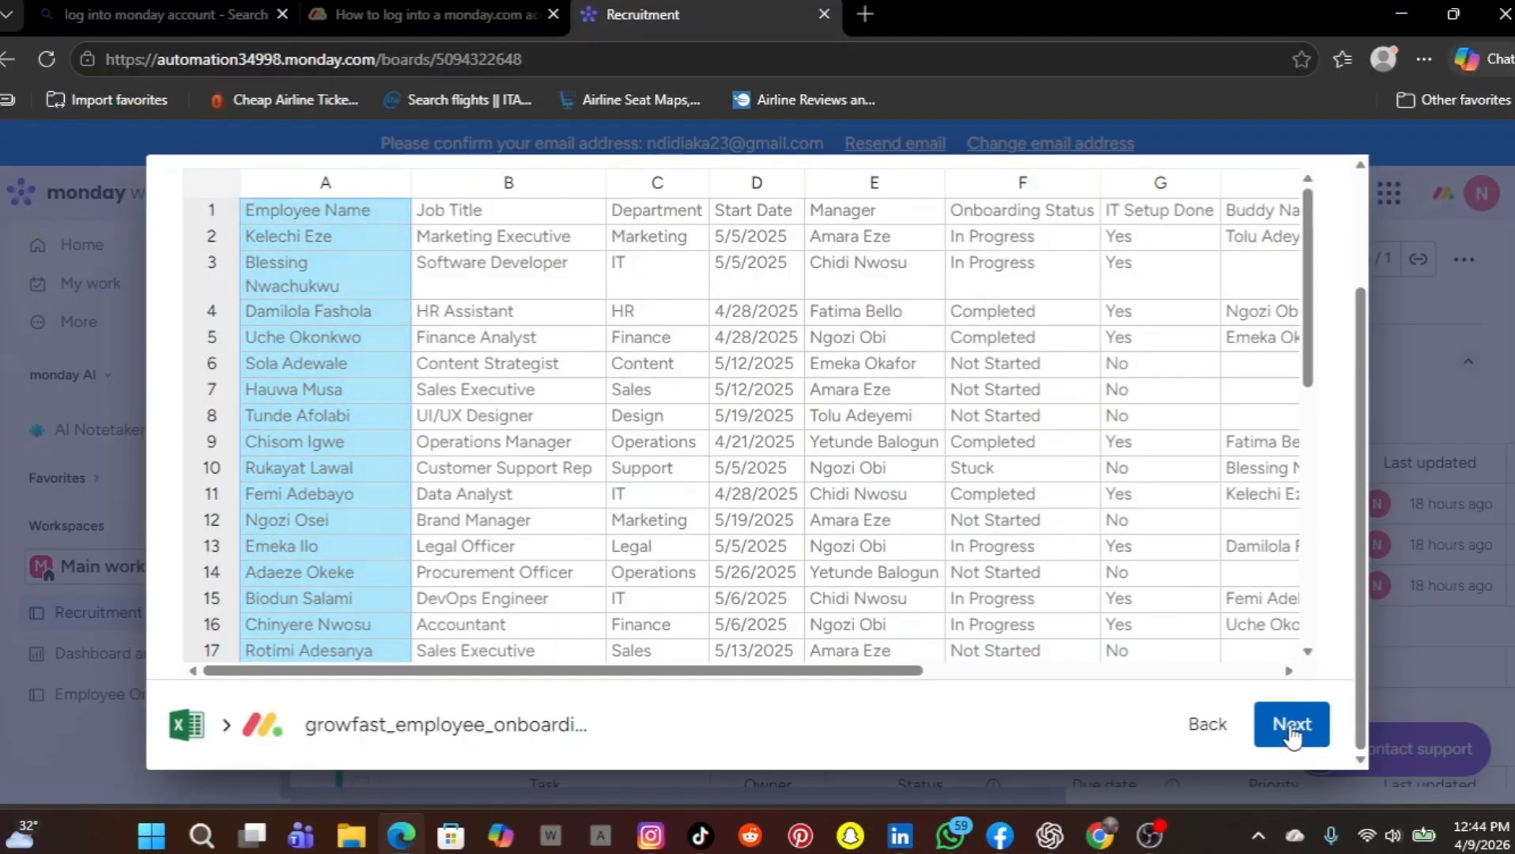
# Accept column A, Employee Name, as the first column that titles each row
pyautogui.scroll(2, 1290, 734)
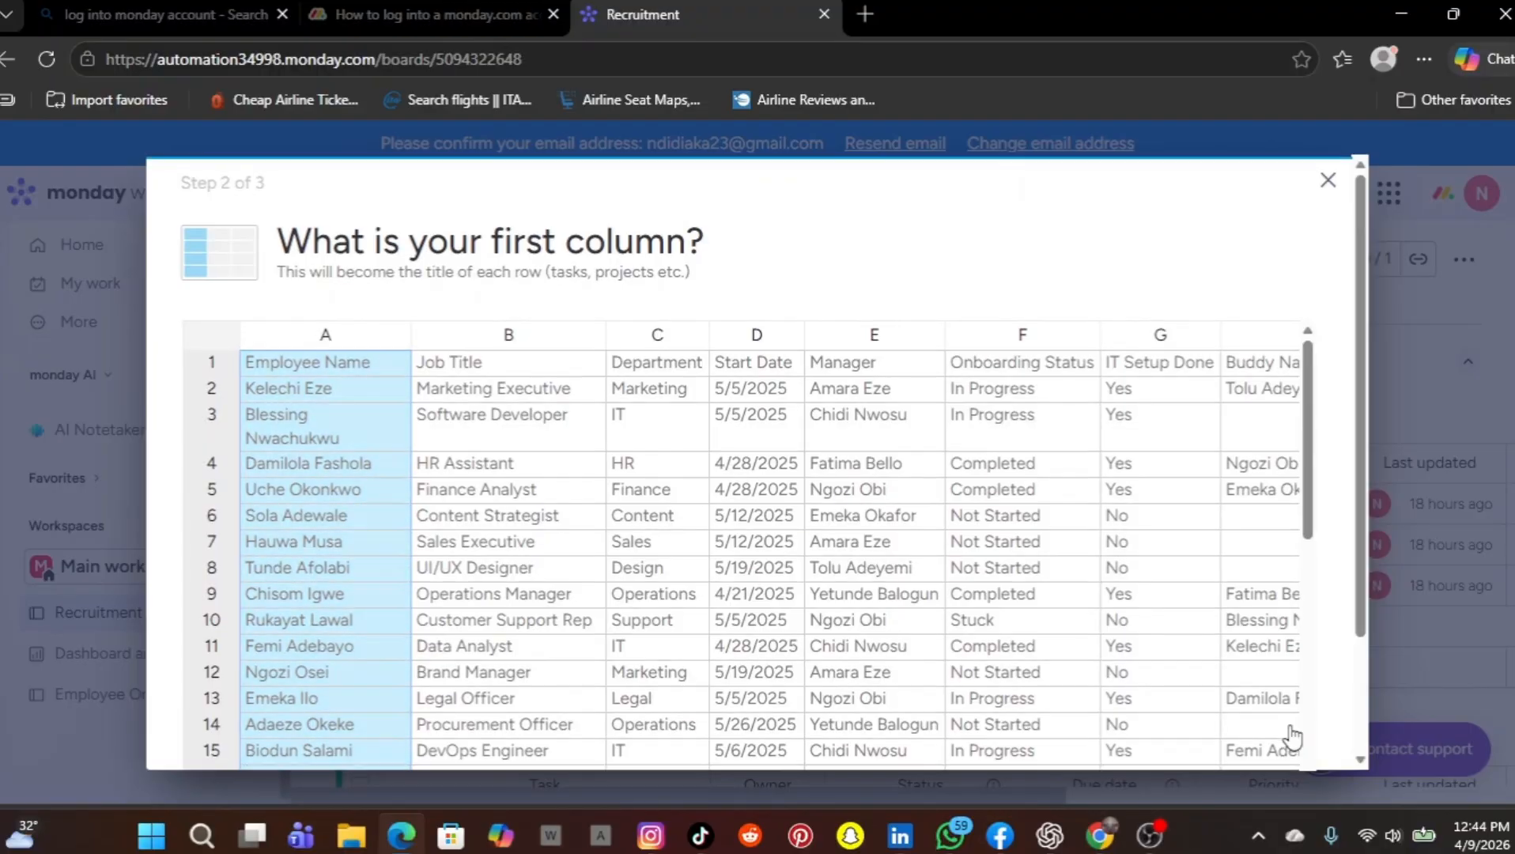
pyautogui.scroll(-2, 1292, 736)
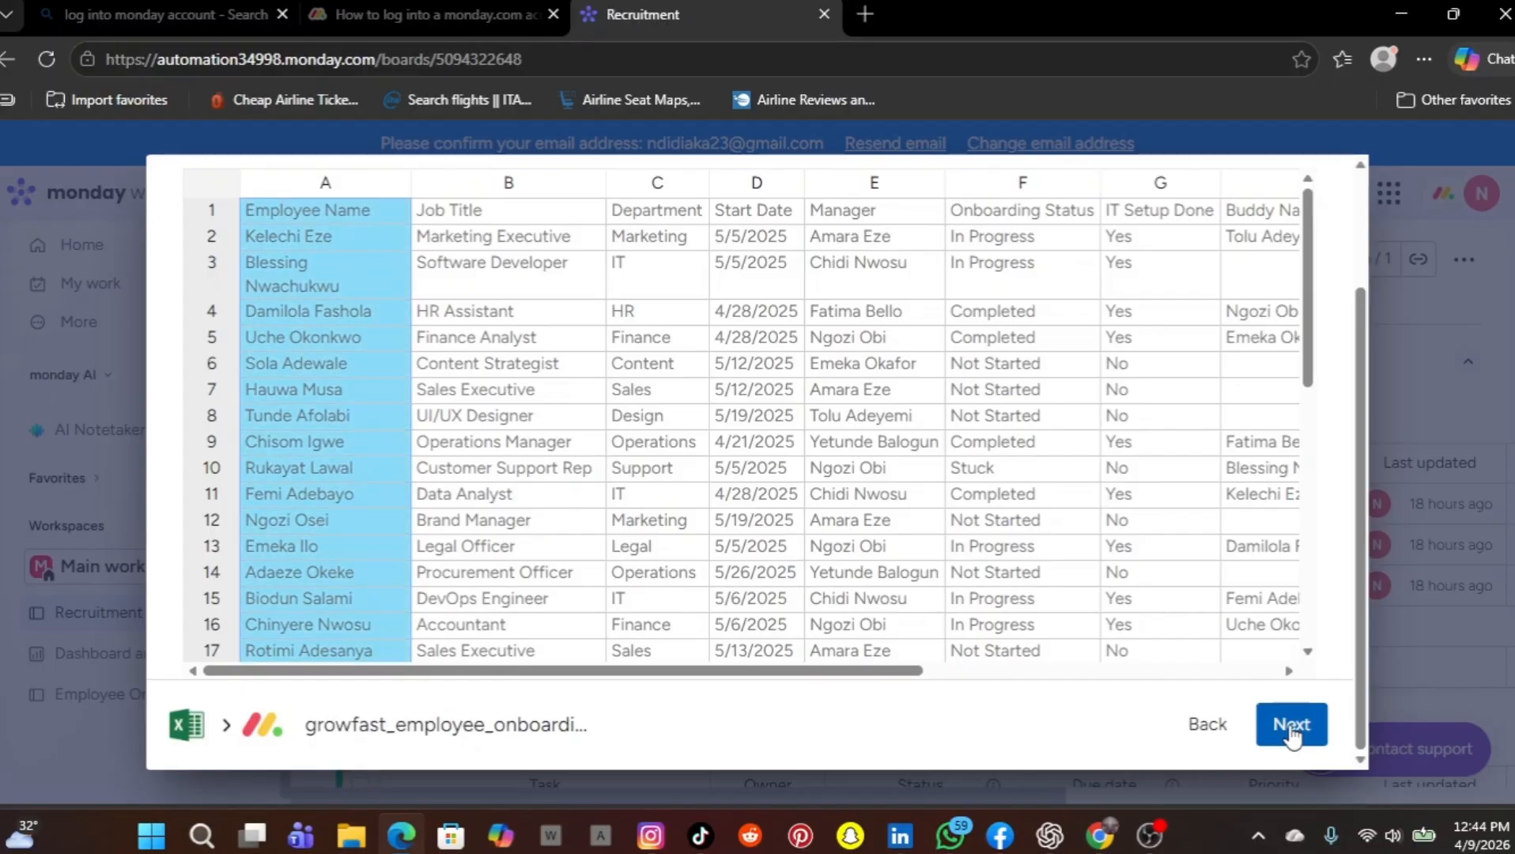
pyautogui.click(1292, 725)
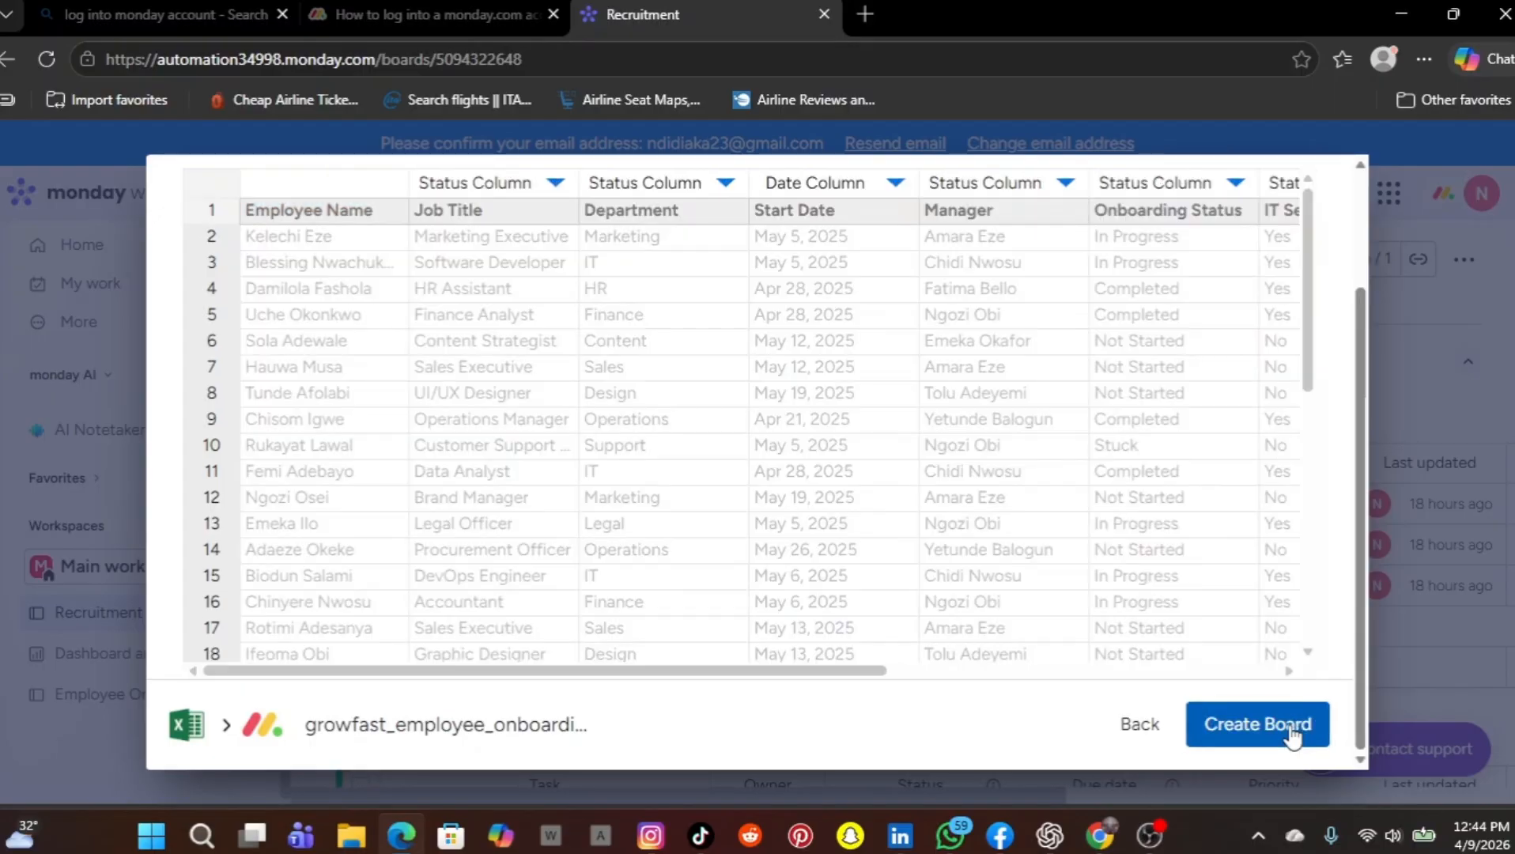
# Check which column types are available for the Job Title column, leaving its type as it is
pyautogui.scroll(2, 749, 457)
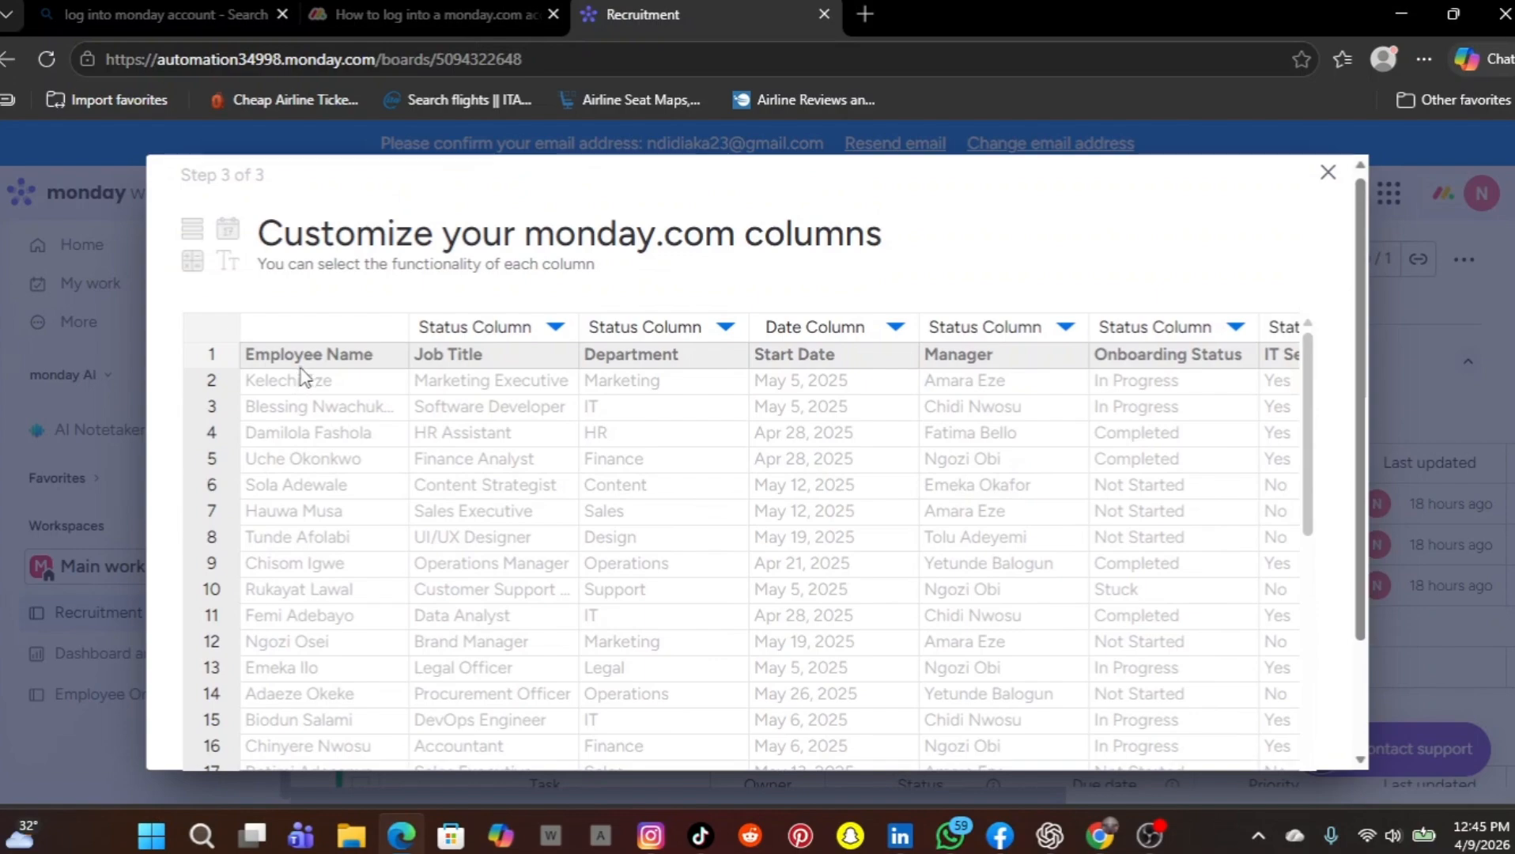
pyautogui.click(557, 336)
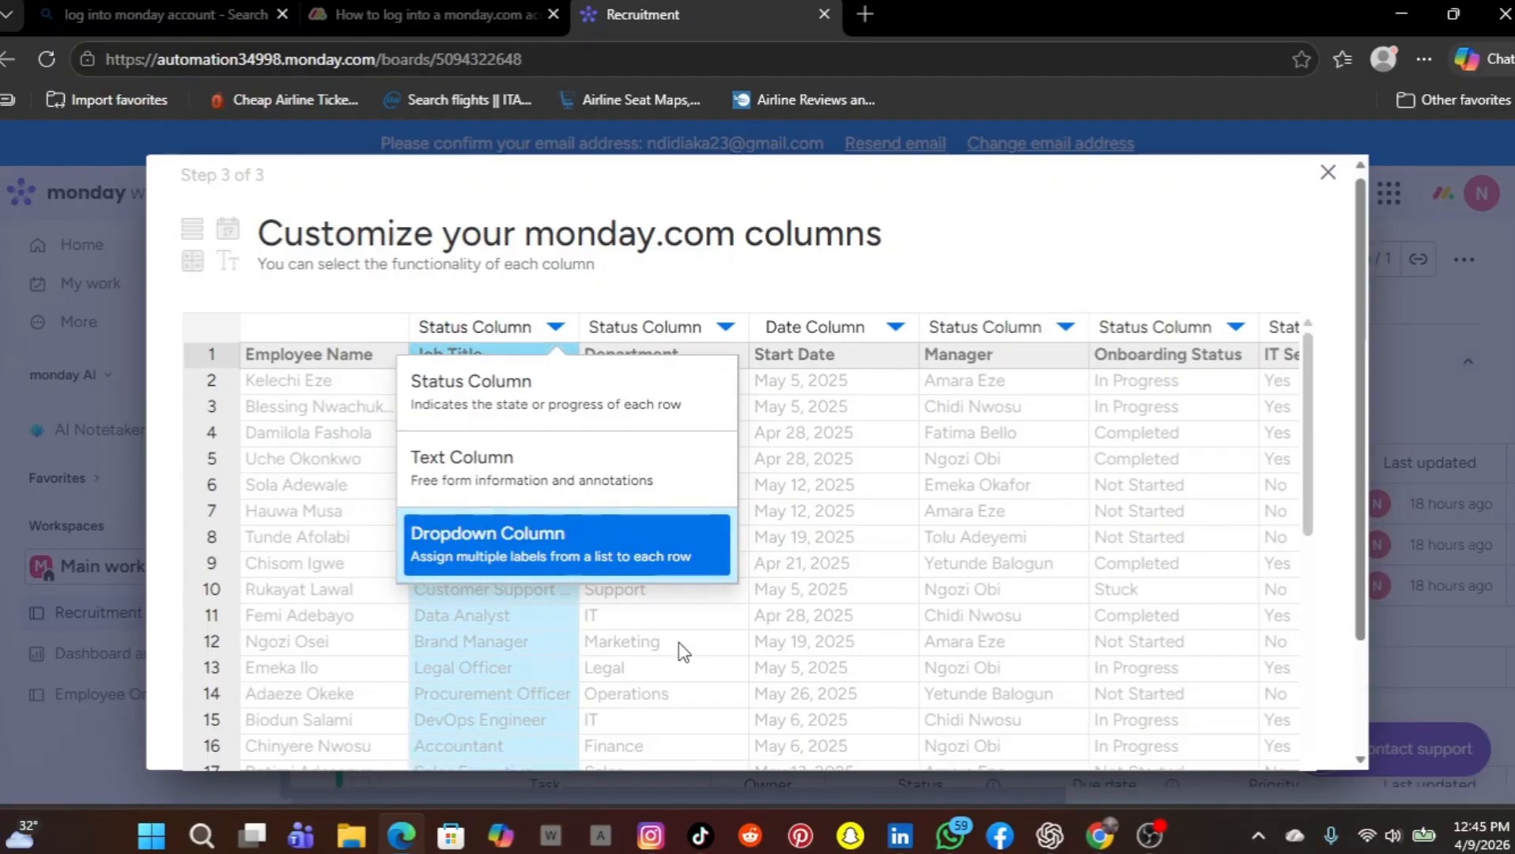
pyautogui.click(716, 255)
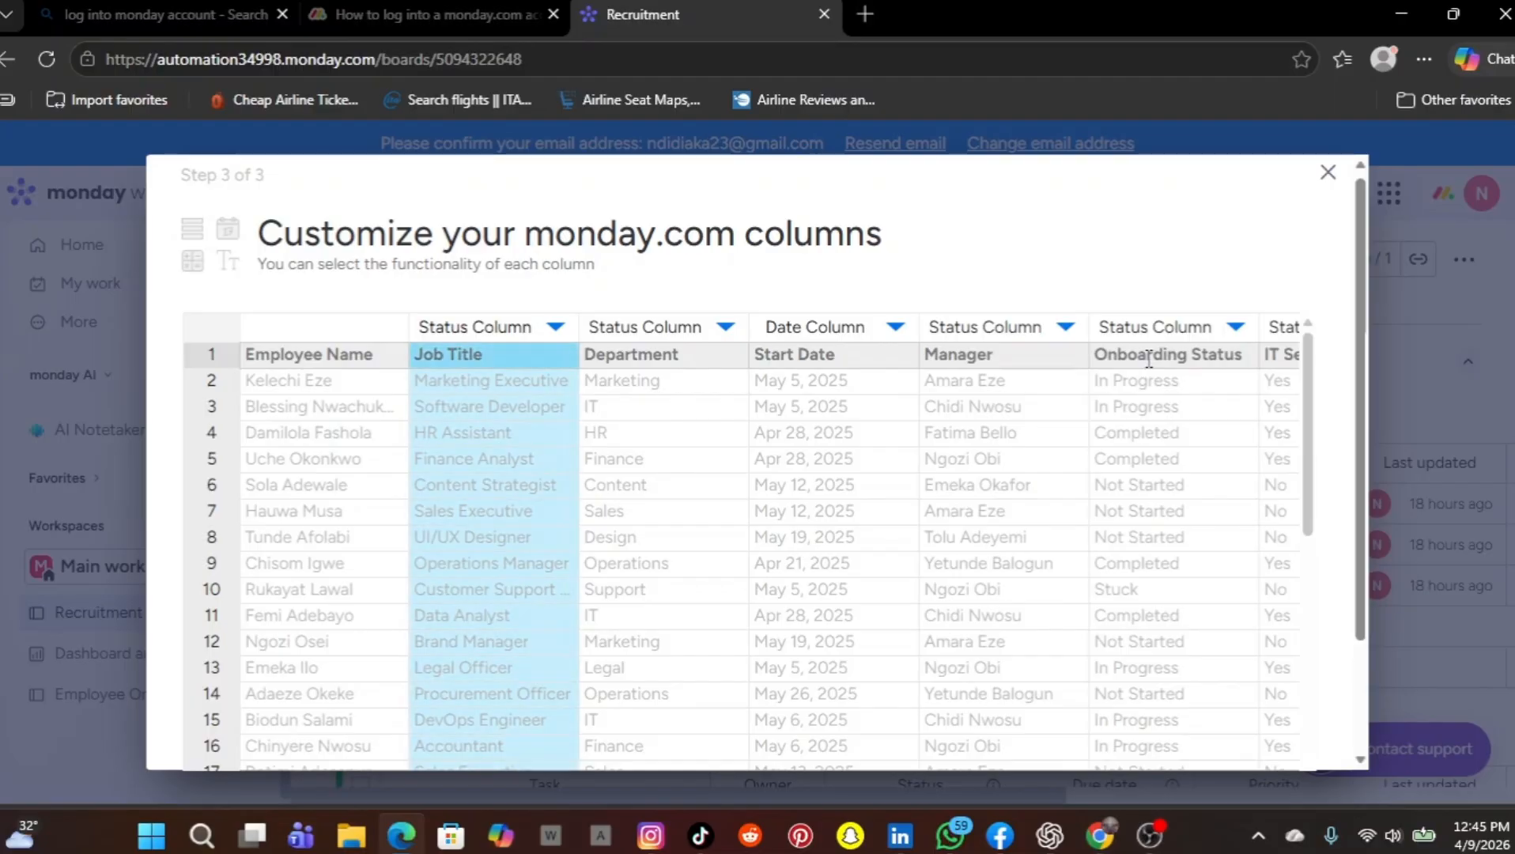
# Set the Notes column's type to Text Column and create the board from the imported data
pyautogui.hscroll(5, 1148, 360)
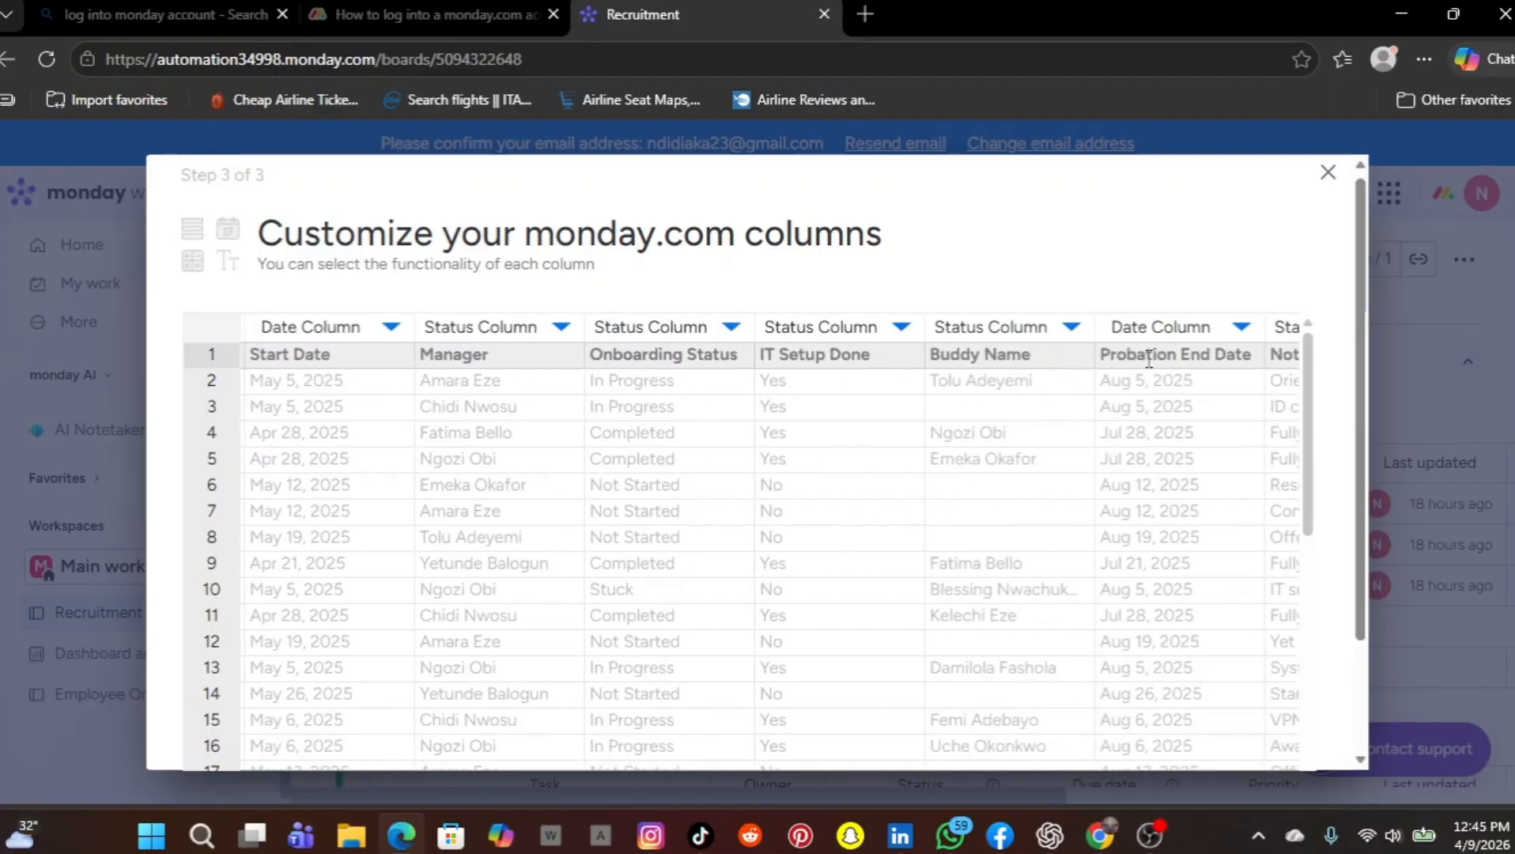
pyautogui.hscroll(3, 1149, 360)
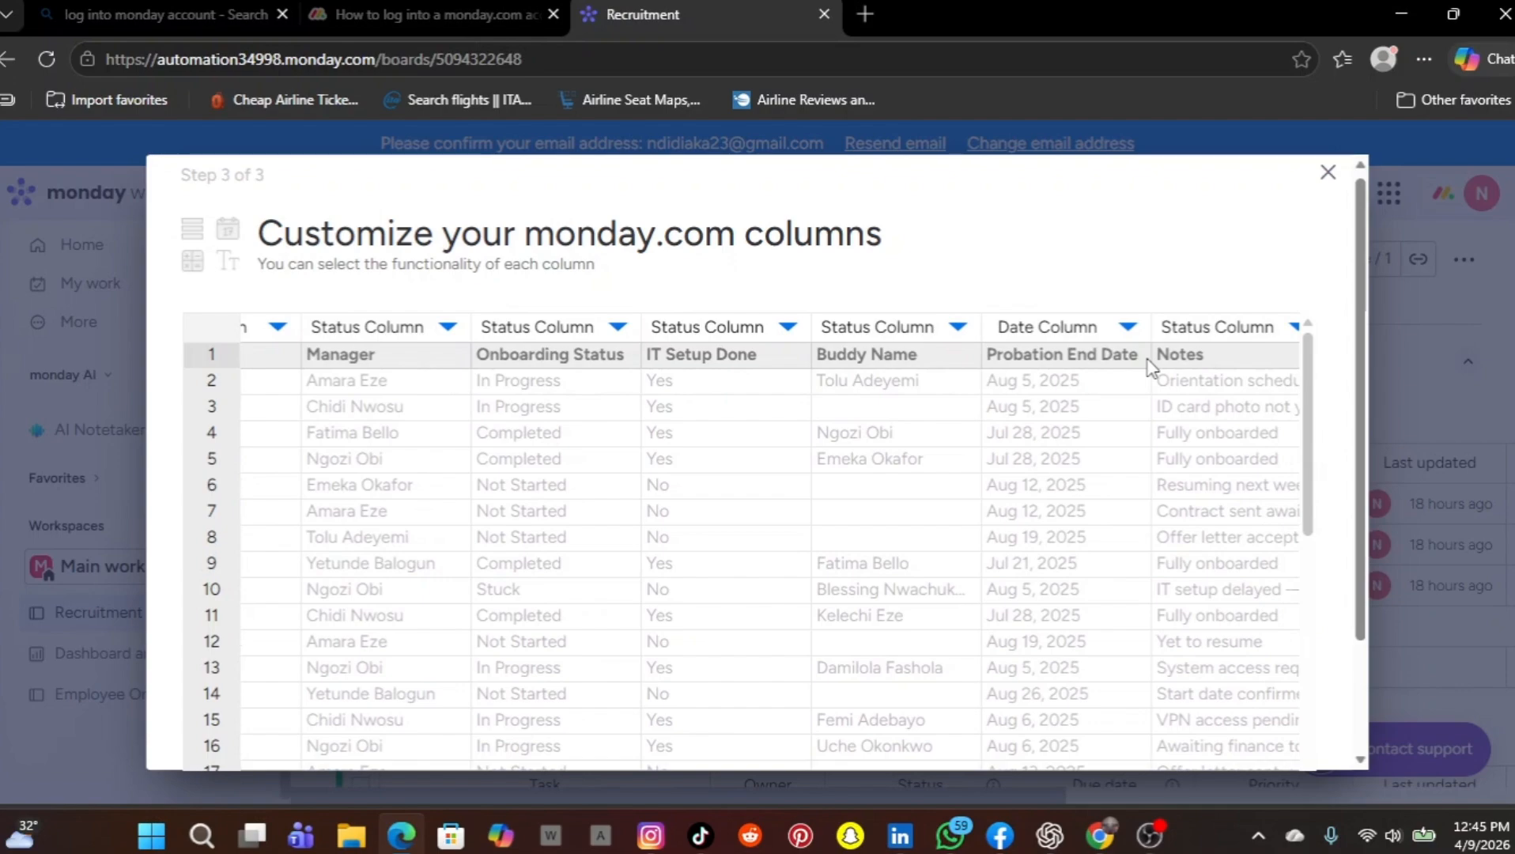
pyautogui.hscroll(1, 1148, 363)
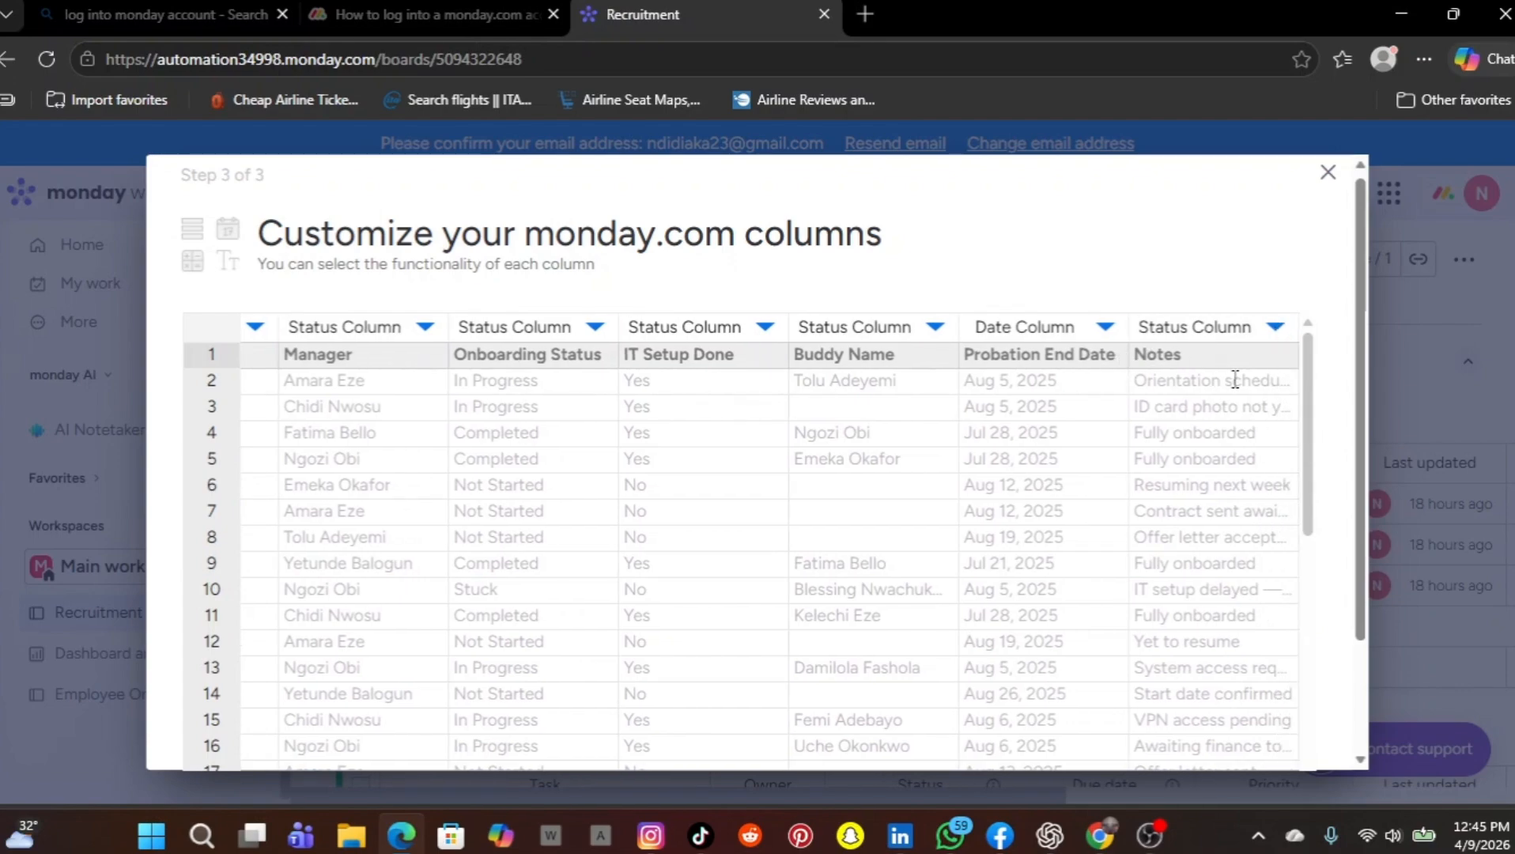
pyautogui.click(1272, 332)
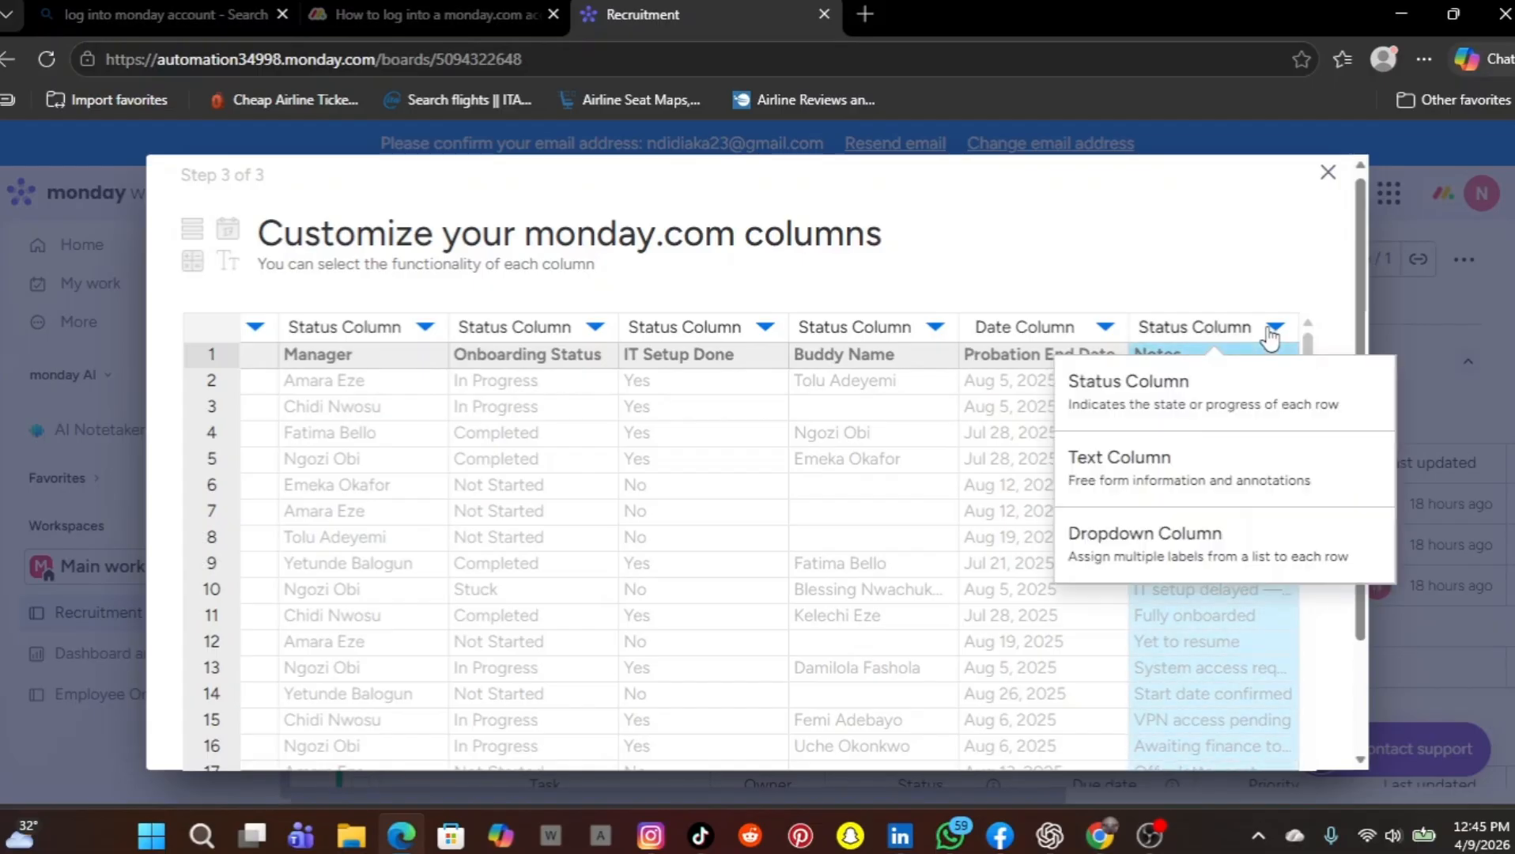
pyautogui.click(1172, 474)
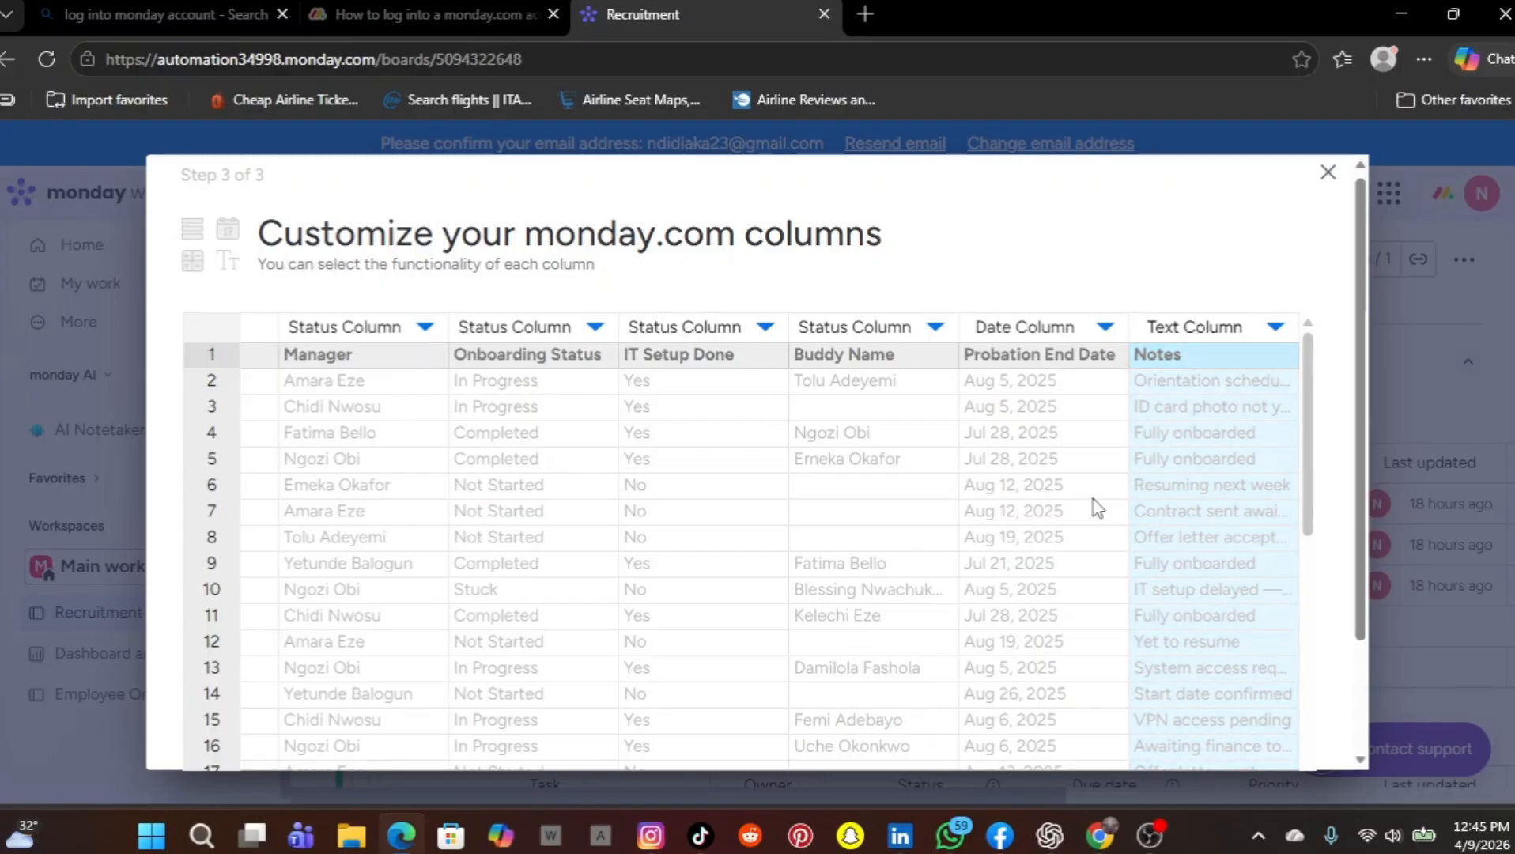
pyautogui.scroll(-10, 795, 504)
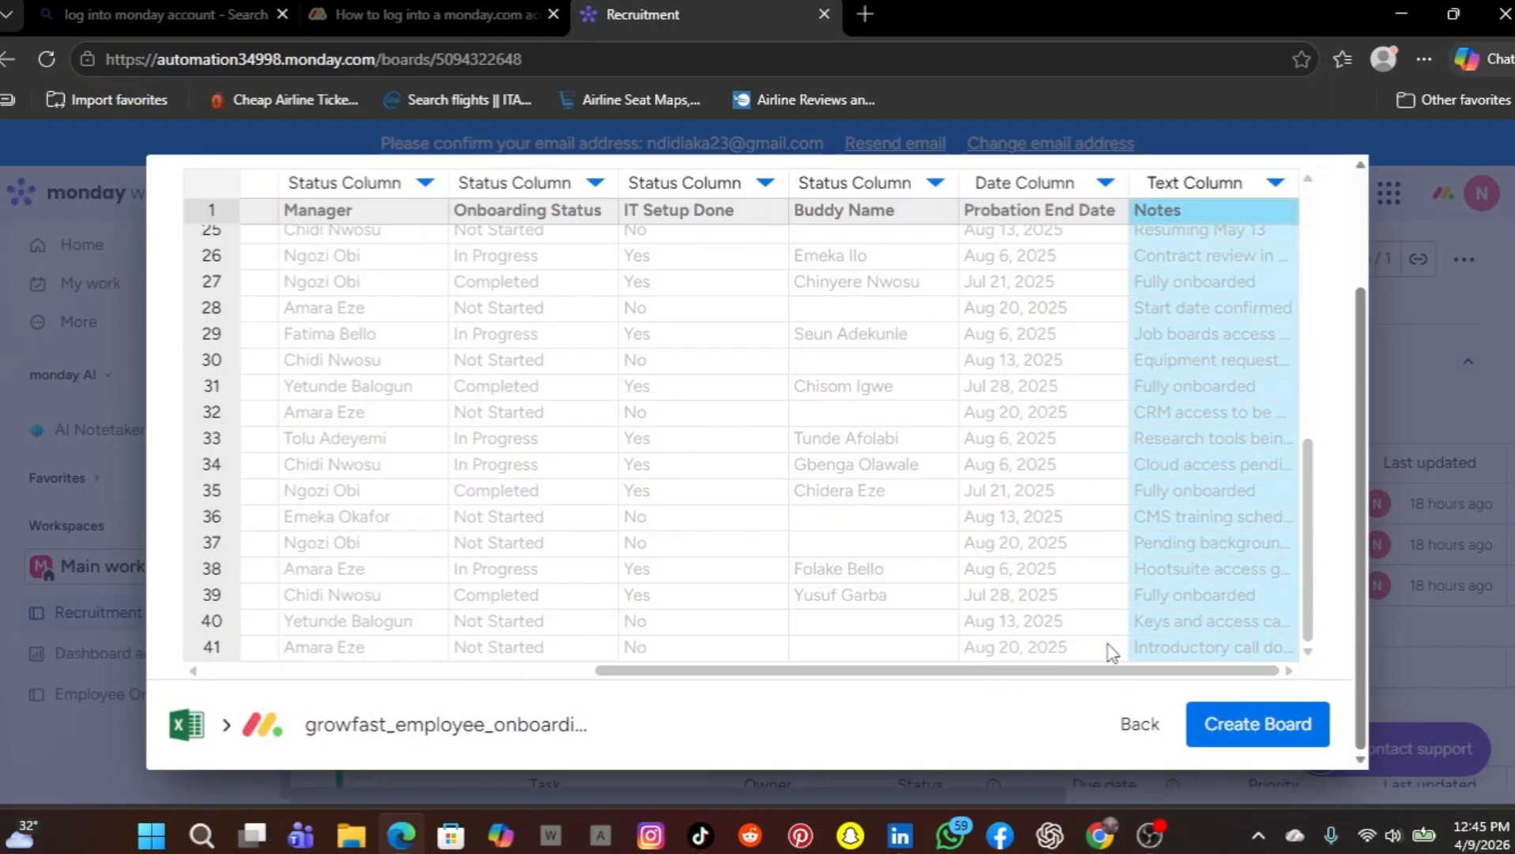
pyautogui.click(1230, 723)
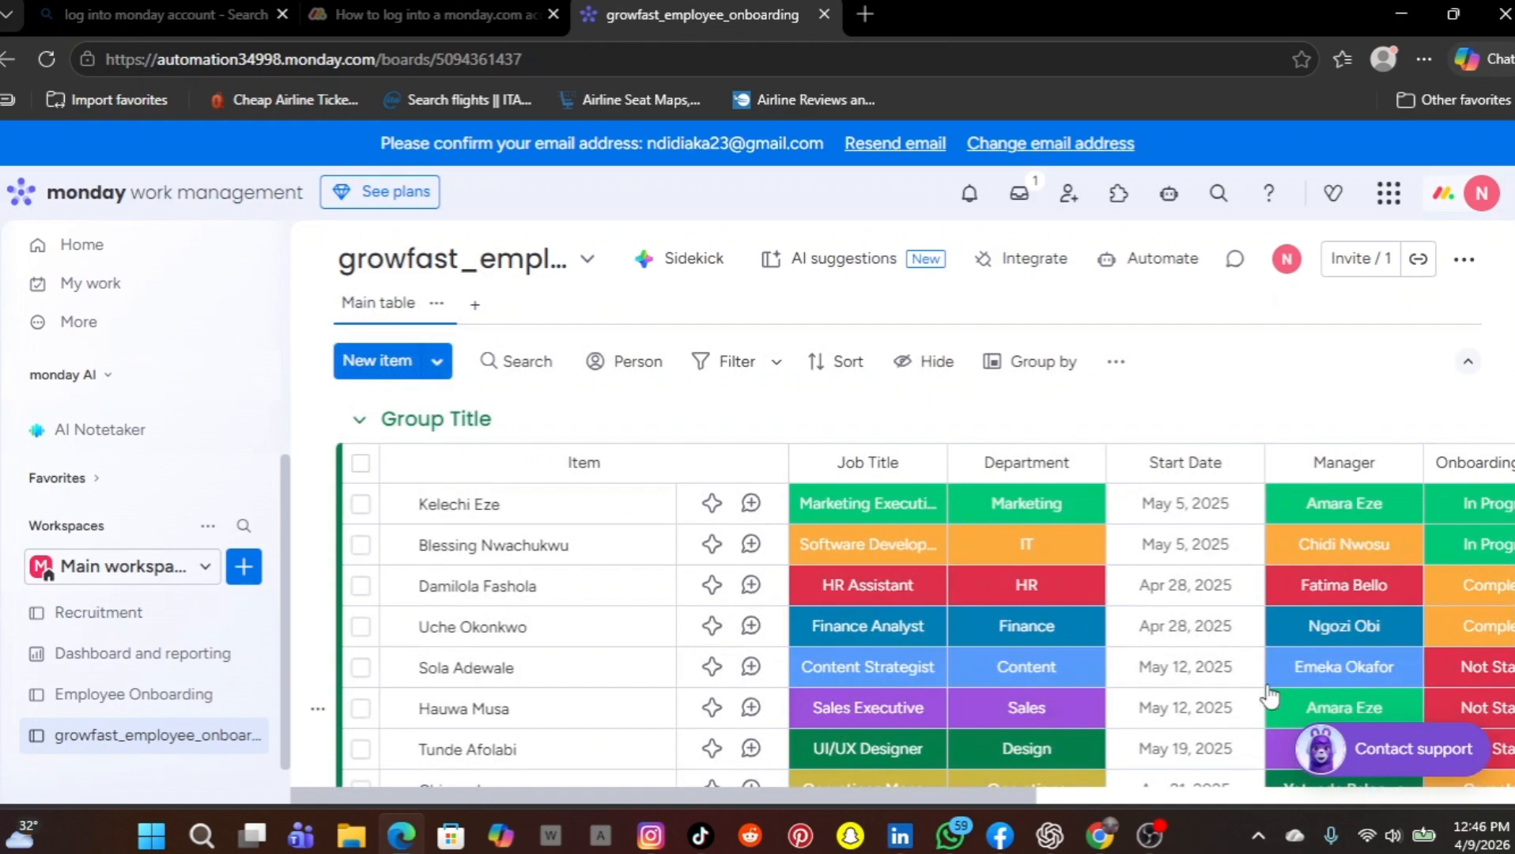
# Rename the Item column of the growfast_employee_onboarding board to Names
pyautogui.scroll(-5, 1313, 640)
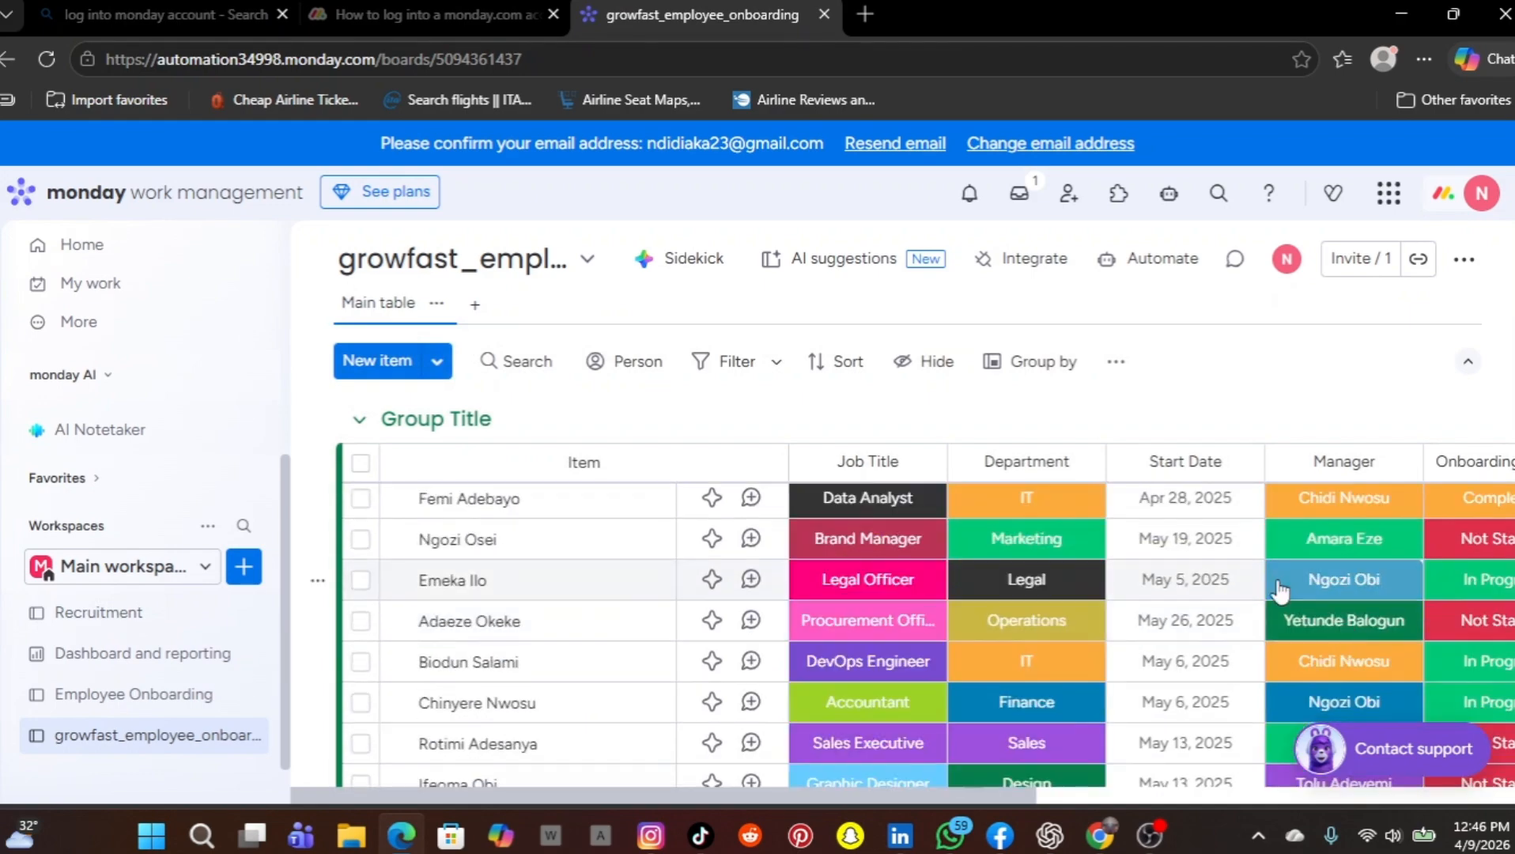
pyautogui.scroll(-3, 1280, 589)
pyautogui.scroll(8, 1278, 585)
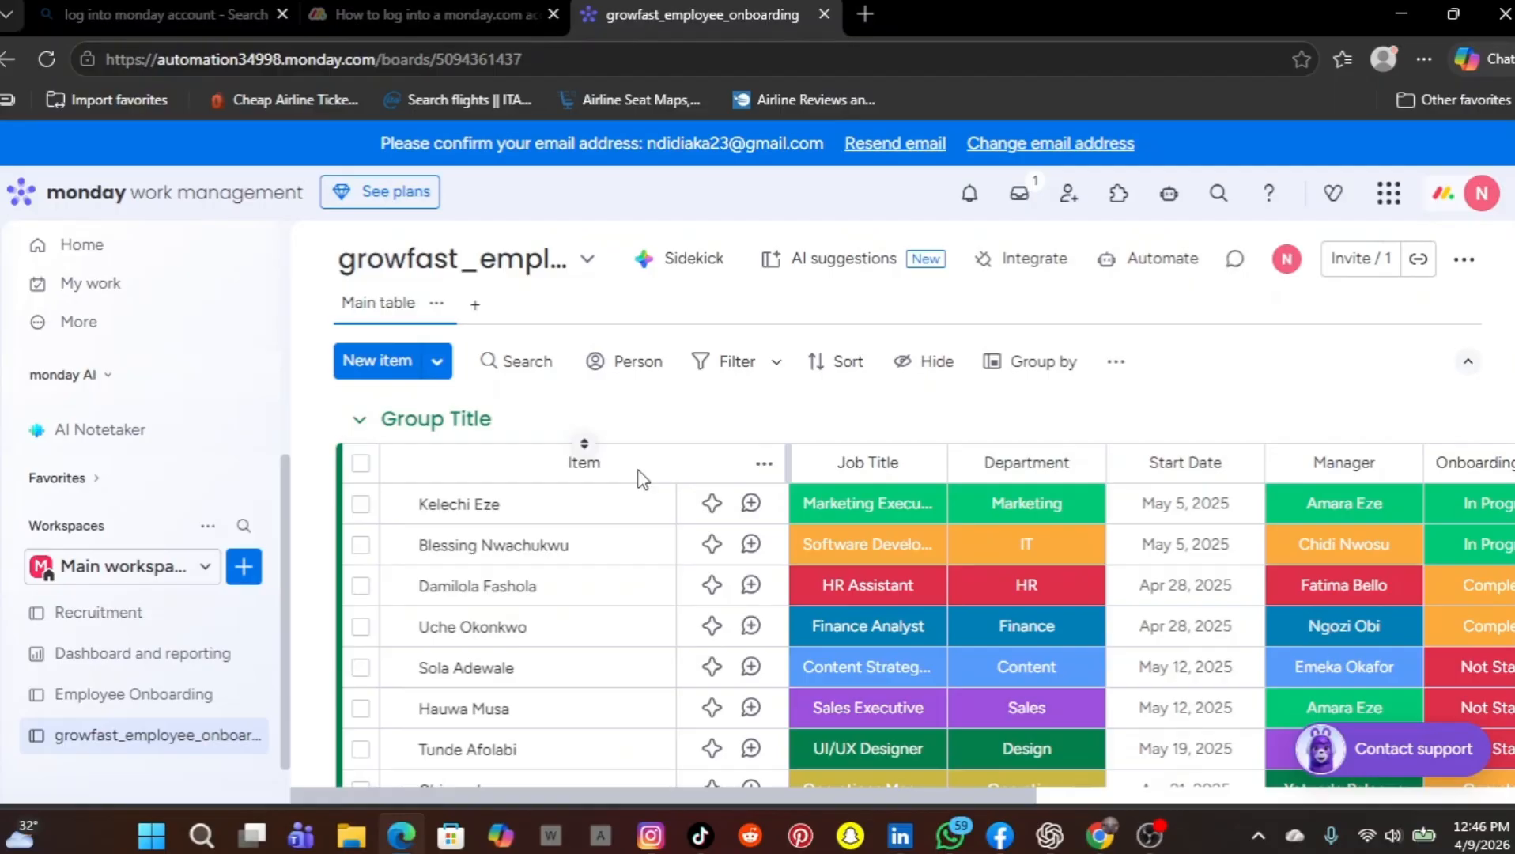
pyautogui.click(764, 465)
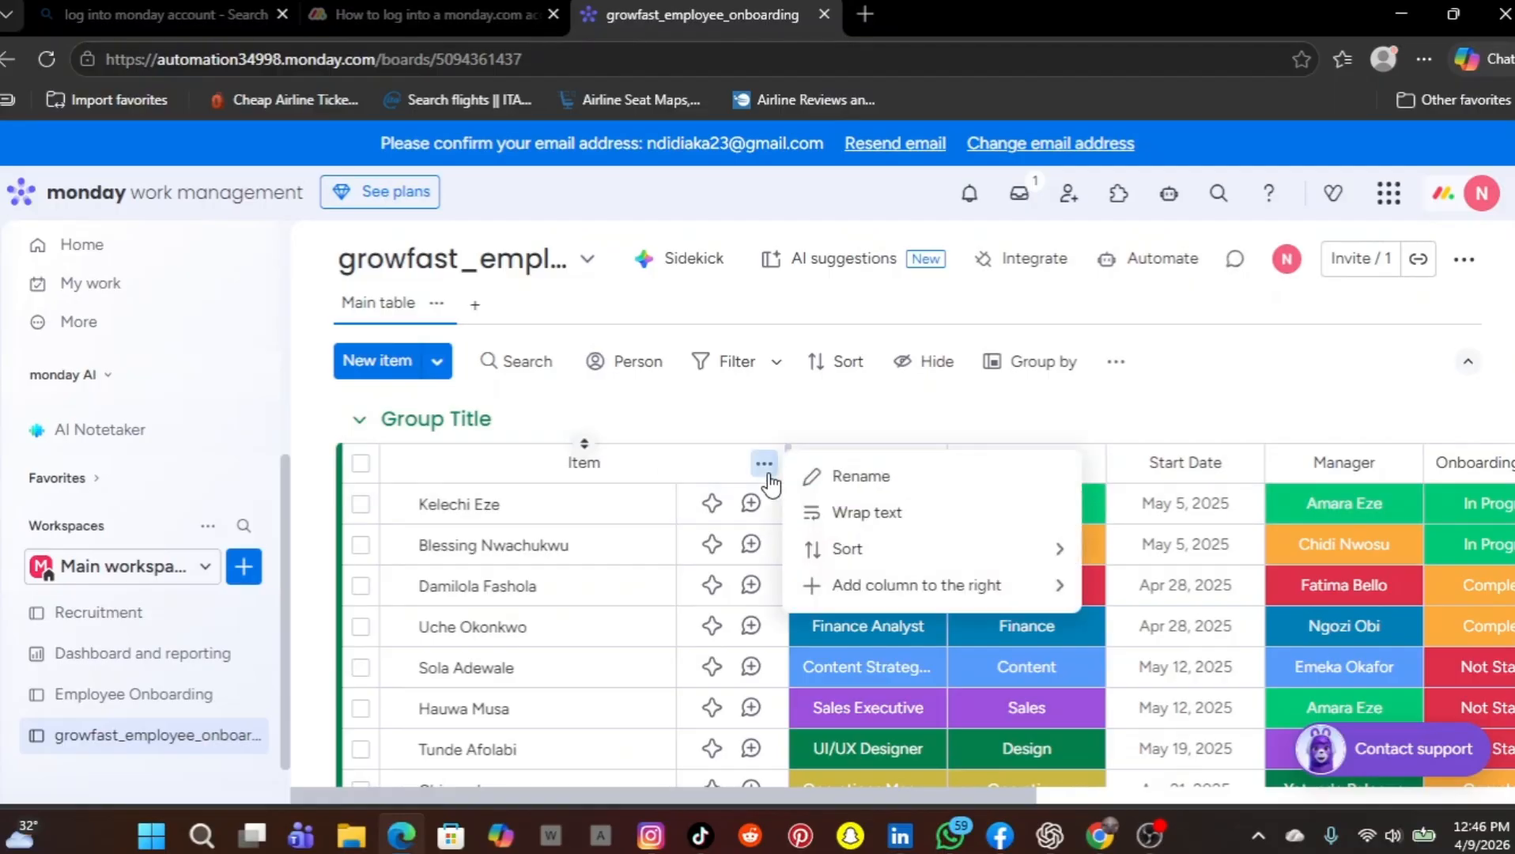
pyautogui.click(866, 477)
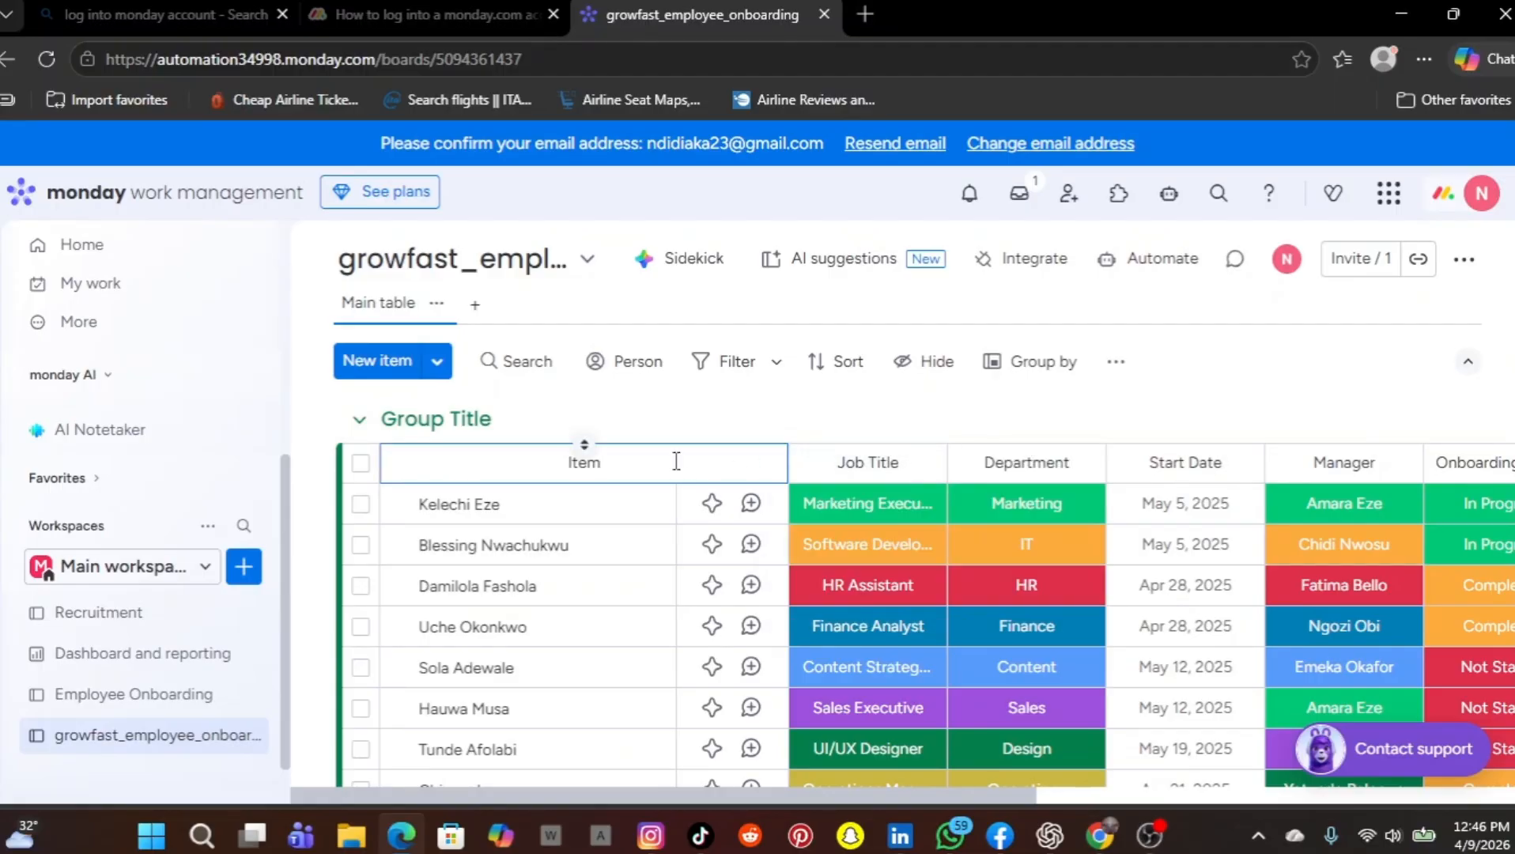
pyautogui.press('BackSpace')
pyautogui.press('BackSpace')
pyautogui.press('BackSpace')
pyautogui.press('BackSpace')
pyautogui.write('Names')
pyautogui.press('BackSpace')
pyautogui.press('Return')
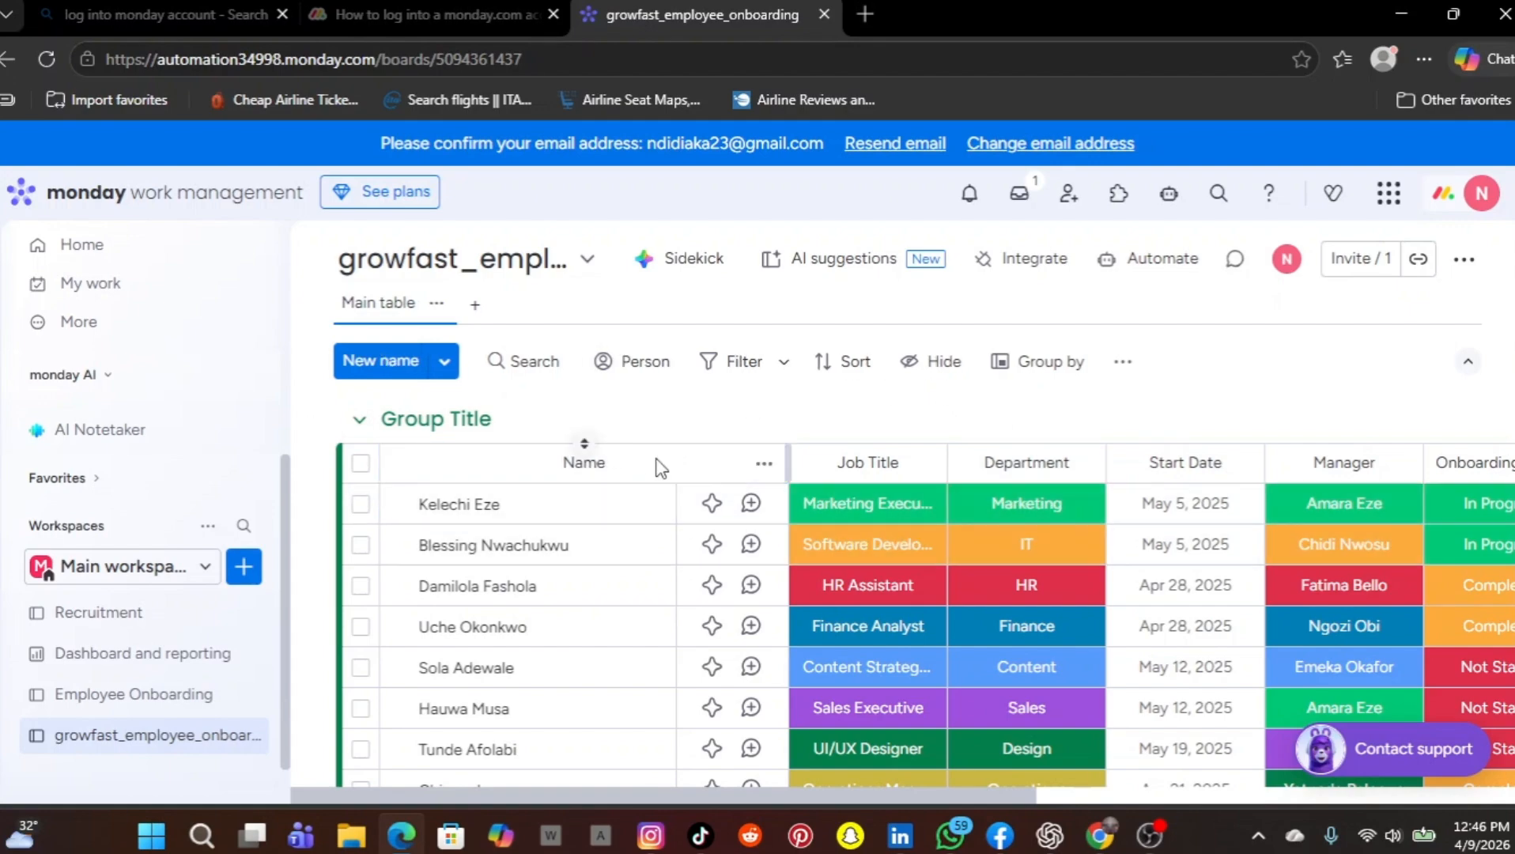
pyautogui.click(764, 464)
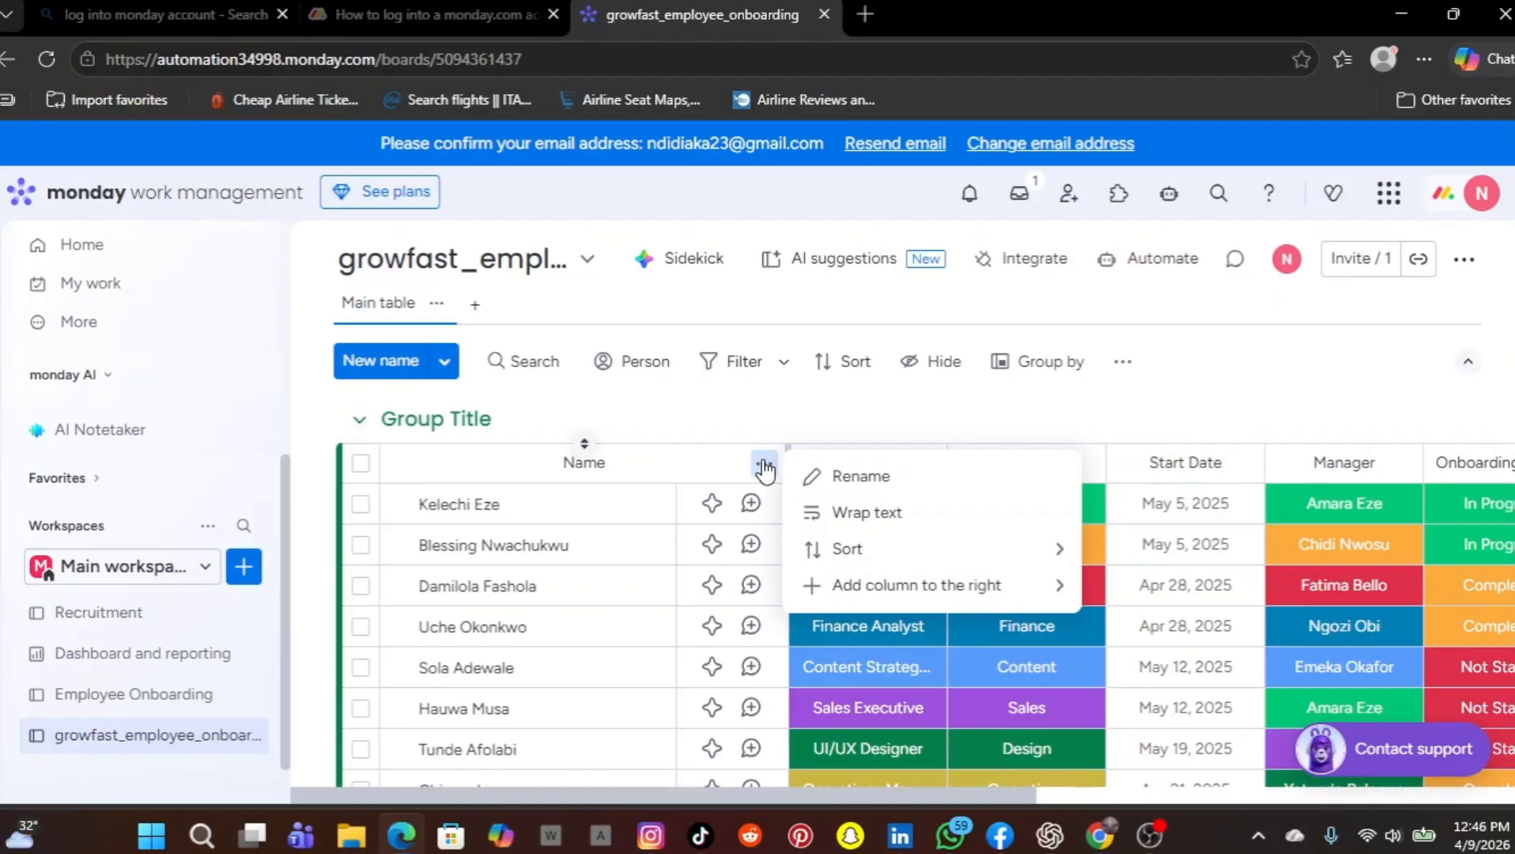
pyautogui.click(814, 475)
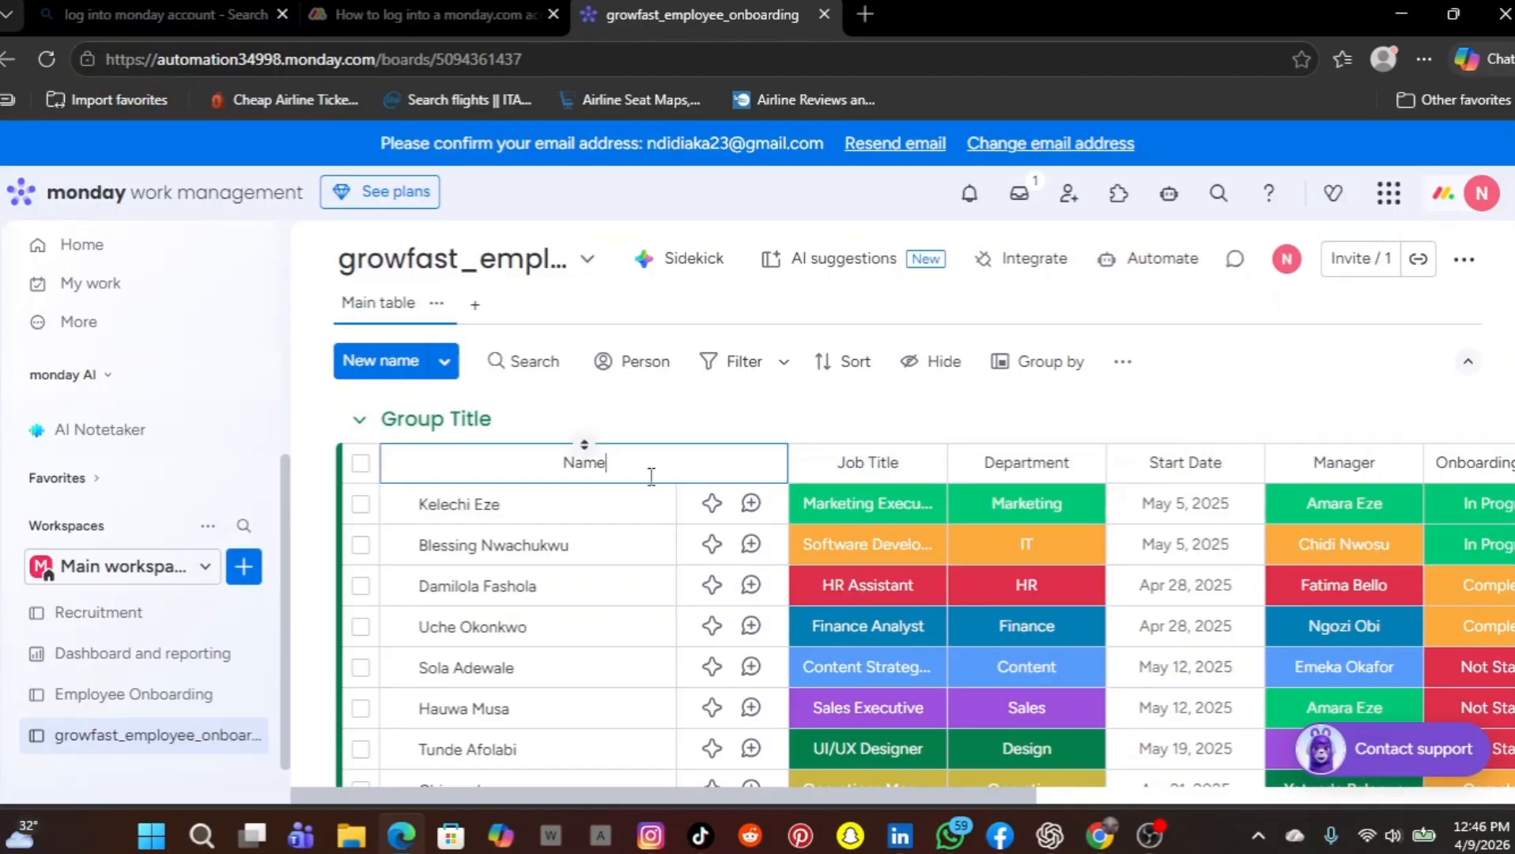
pyautogui.write('s')
pyautogui.press('Return')
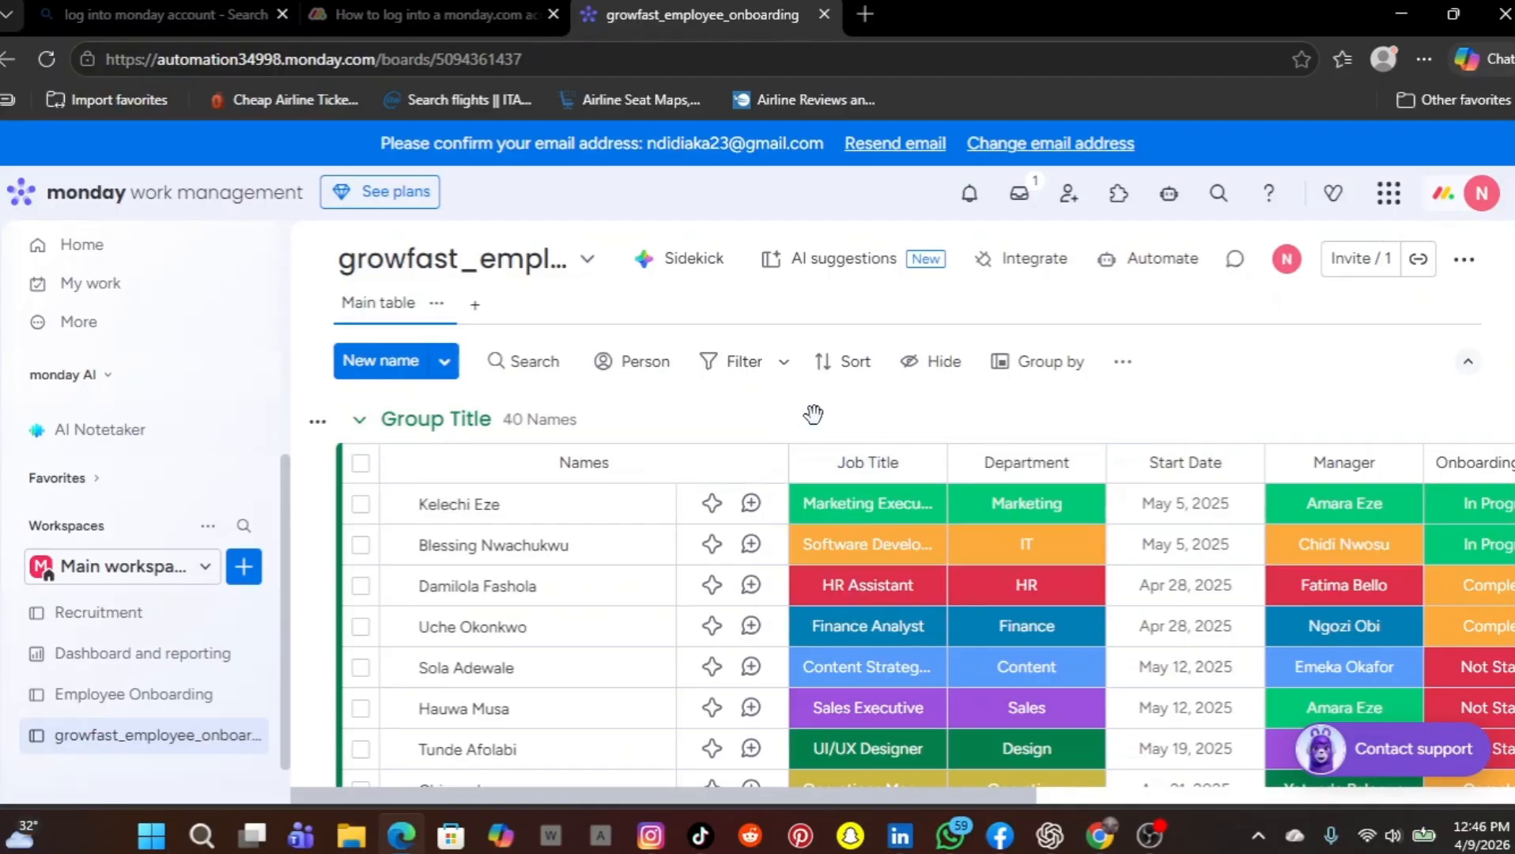
# Look over the imported board's columns from Job Title through Notes
pyautogui.hscroll(10, 1107, 621)
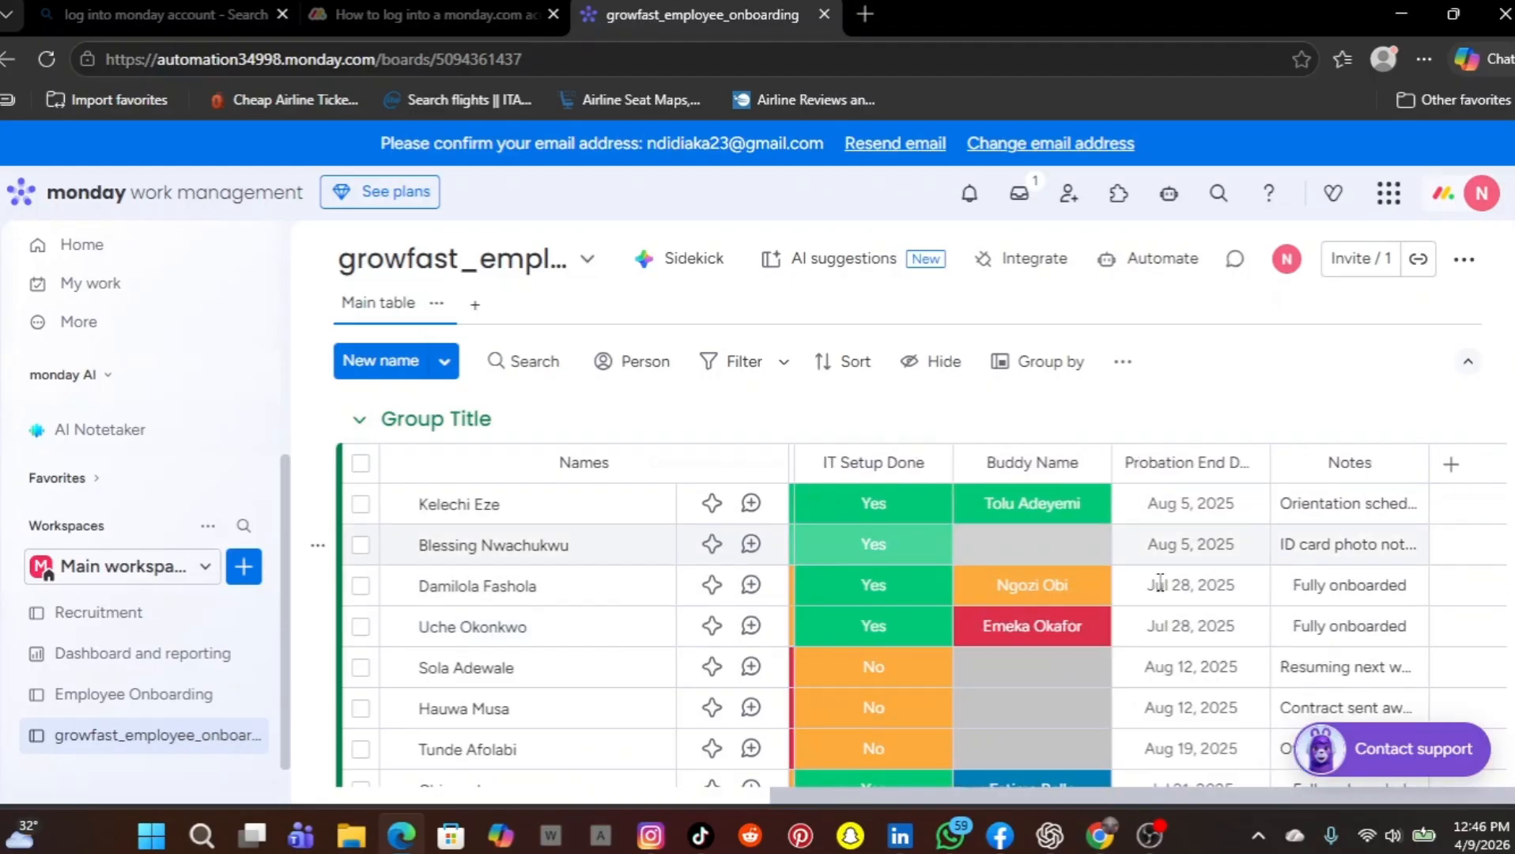
pyautogui.hscroll(-5, 1144, 595)
pyautogui.hscroll(-5, 1147, 595)
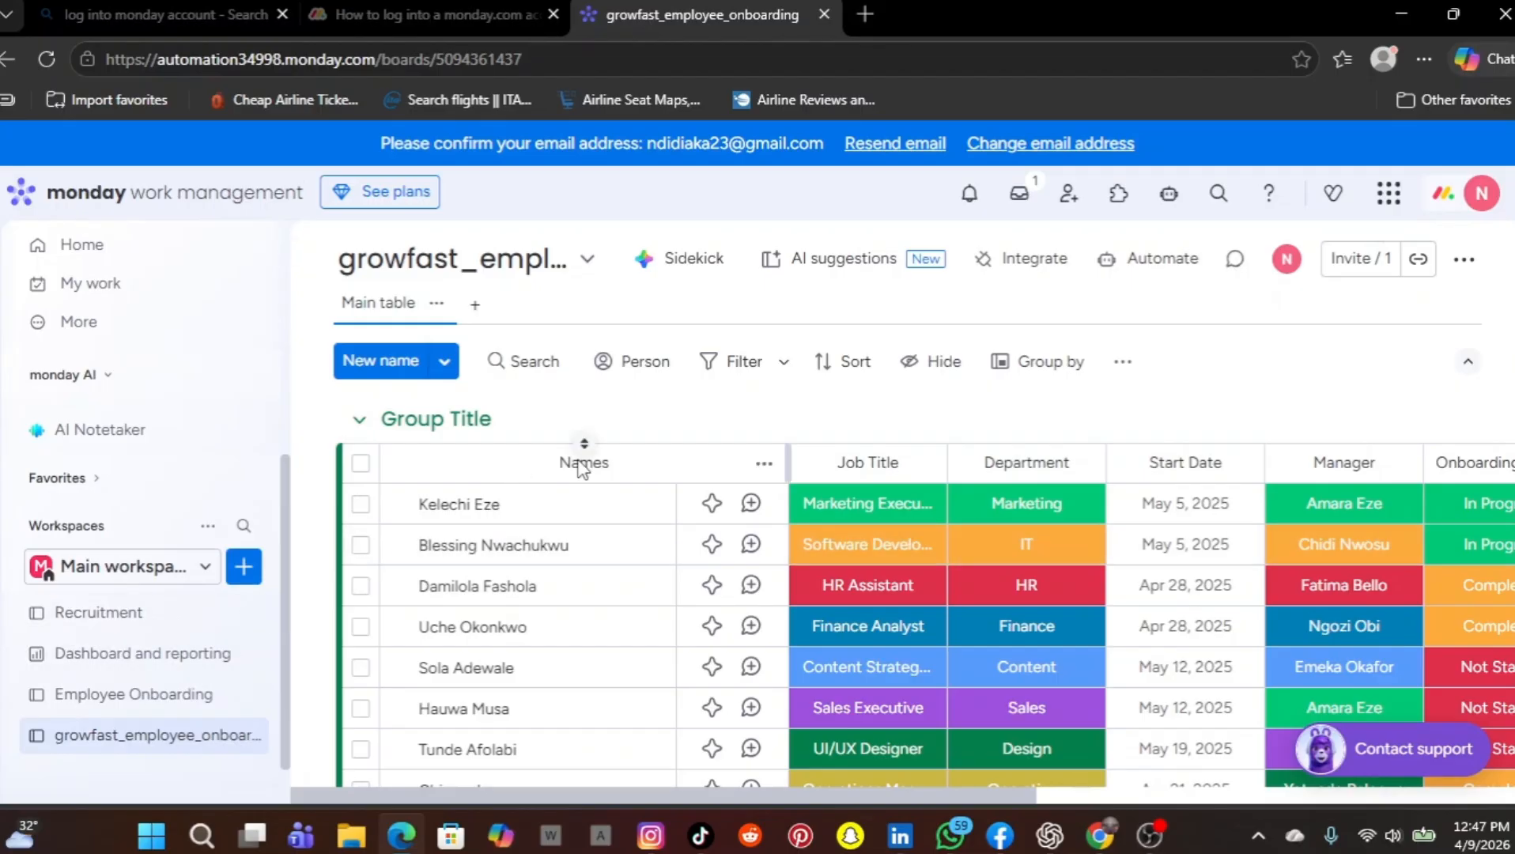
# Open the Employee Onboarding board and rename its Onboarding task column to Employee name
pyautogui.click(139, 700)
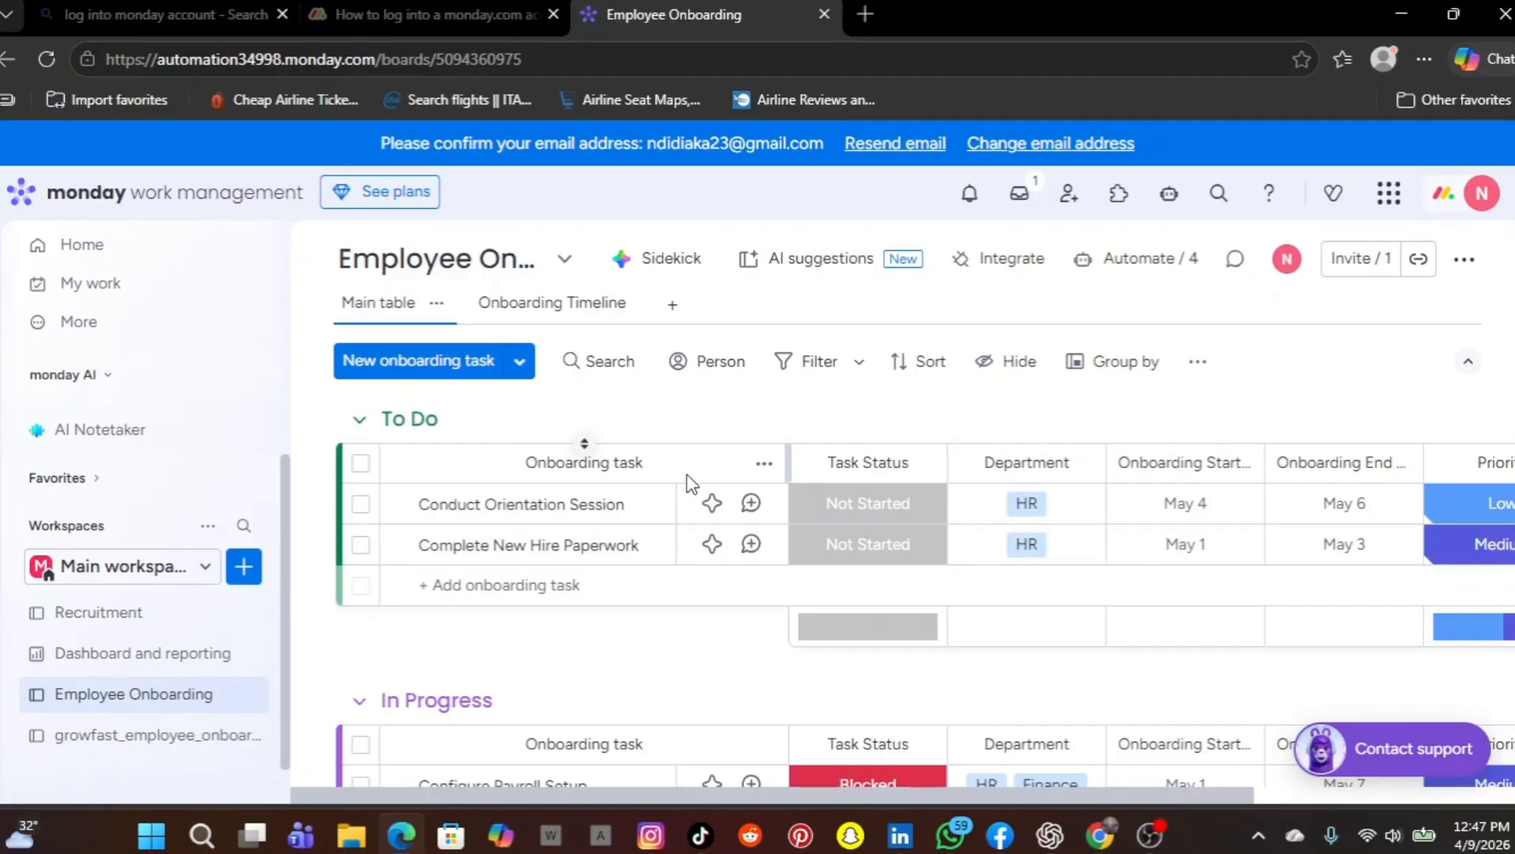
pyautogui.click(764, 467)
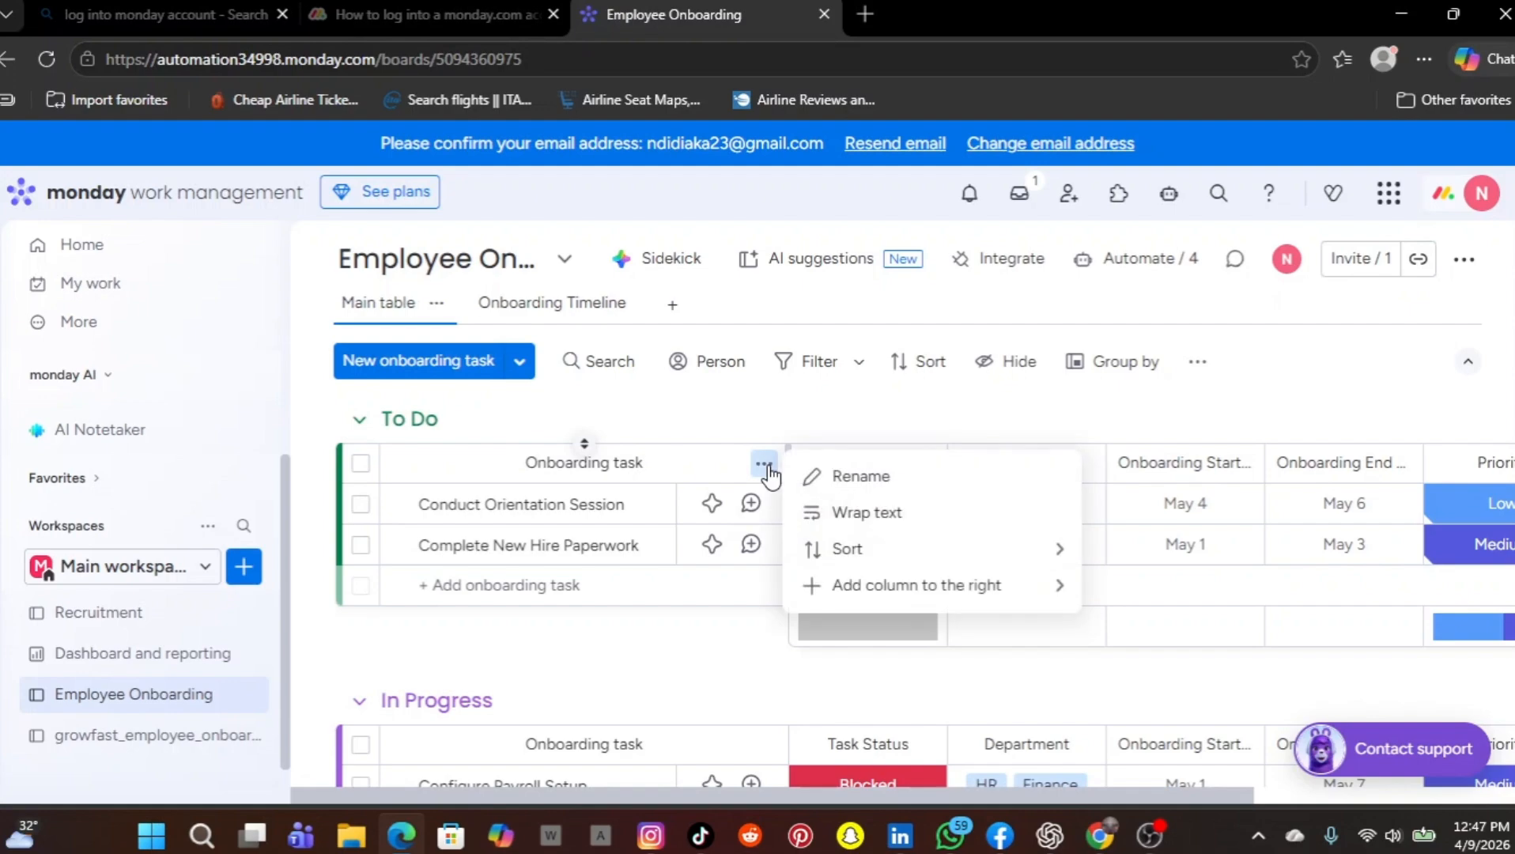
pyautogui.click(840, 485)
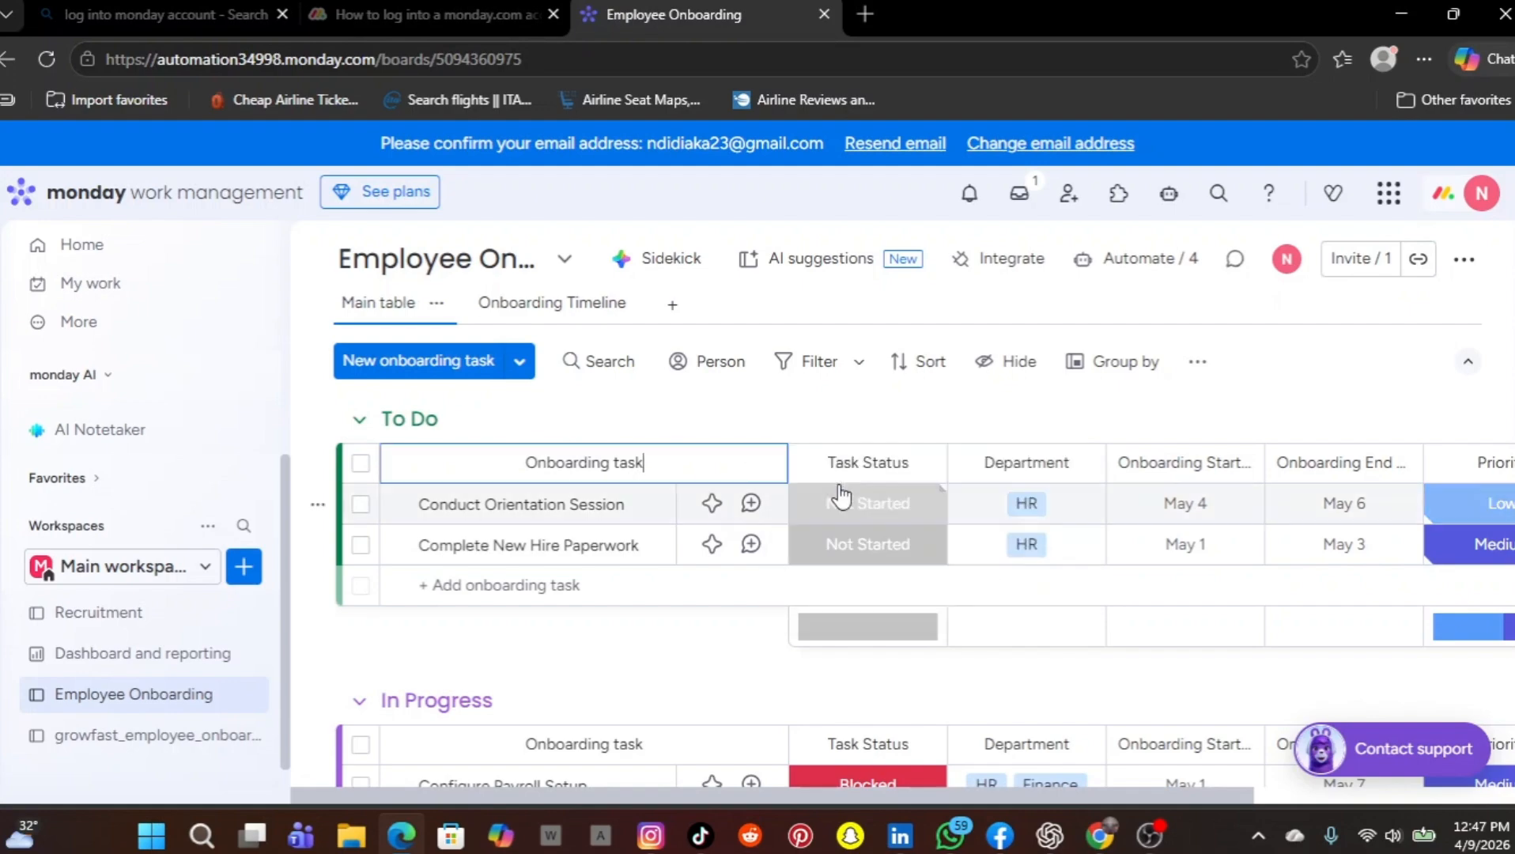
pyautogui.press('BackSpace')
pyautogui.press('BackSpace')
pyautogui.press('BackSpace')
pyautogui.press('BackSpace')
pyautogui.press('BackSpace')
pyautogui.press('BackSpace')
pyautogui.press('BackSpace')
pyautogui.press('BackSpace')
pyautogui.press('BackSpace')
pyautogui.press('BackSpace')
pyautogui.press('BackSpace')
pyautogui.press('BackSpace')
pyautogui.press('BackSpace')
pyautogui.press('BackSpace')
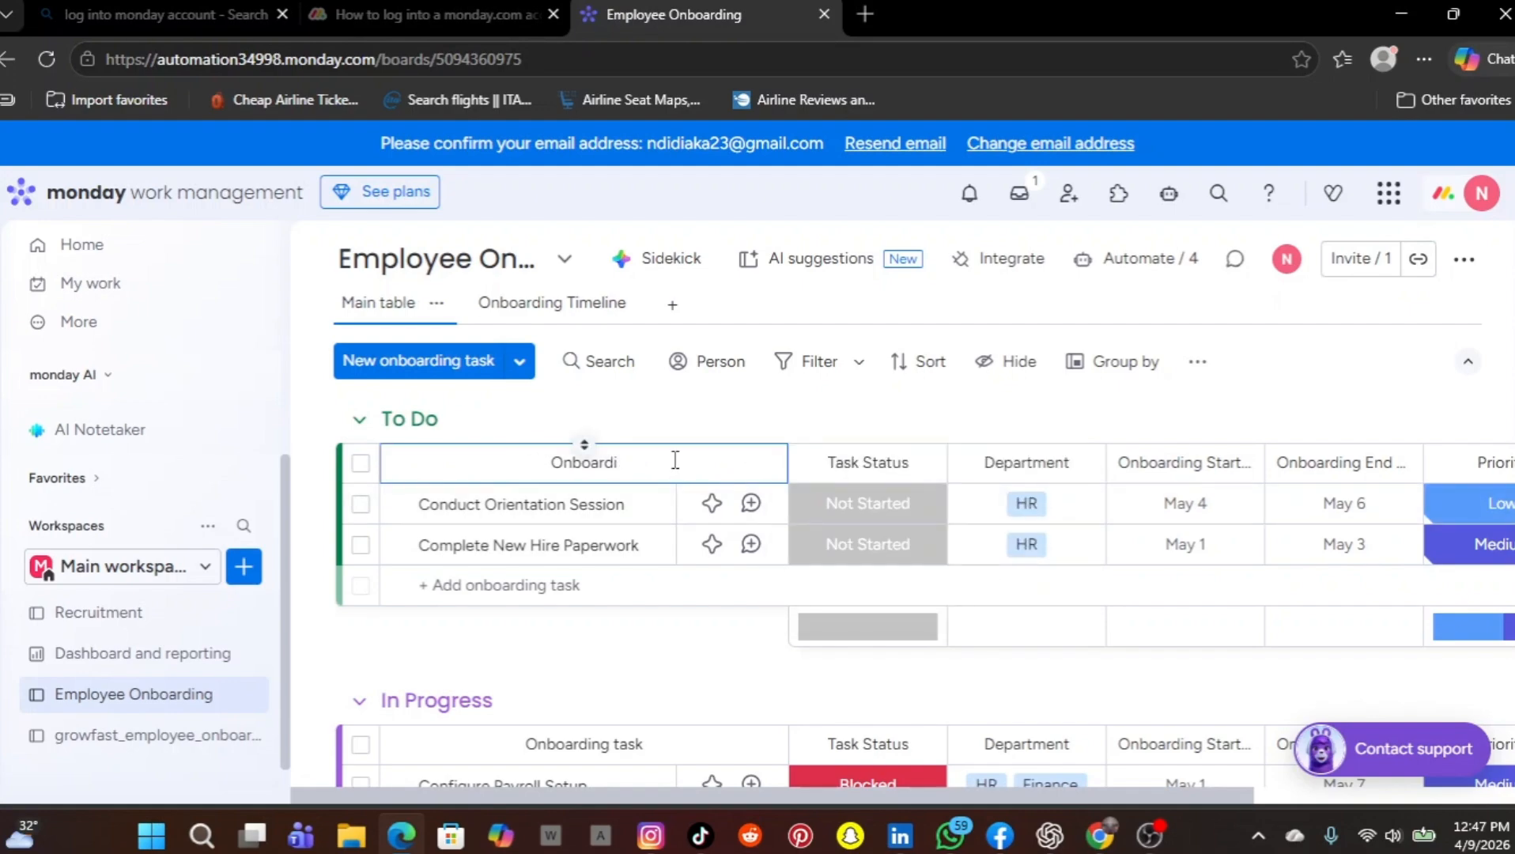
pyautogui.press('BackSpace')
pyautogui.write('employee name')
pyautogui.click(825, 409)
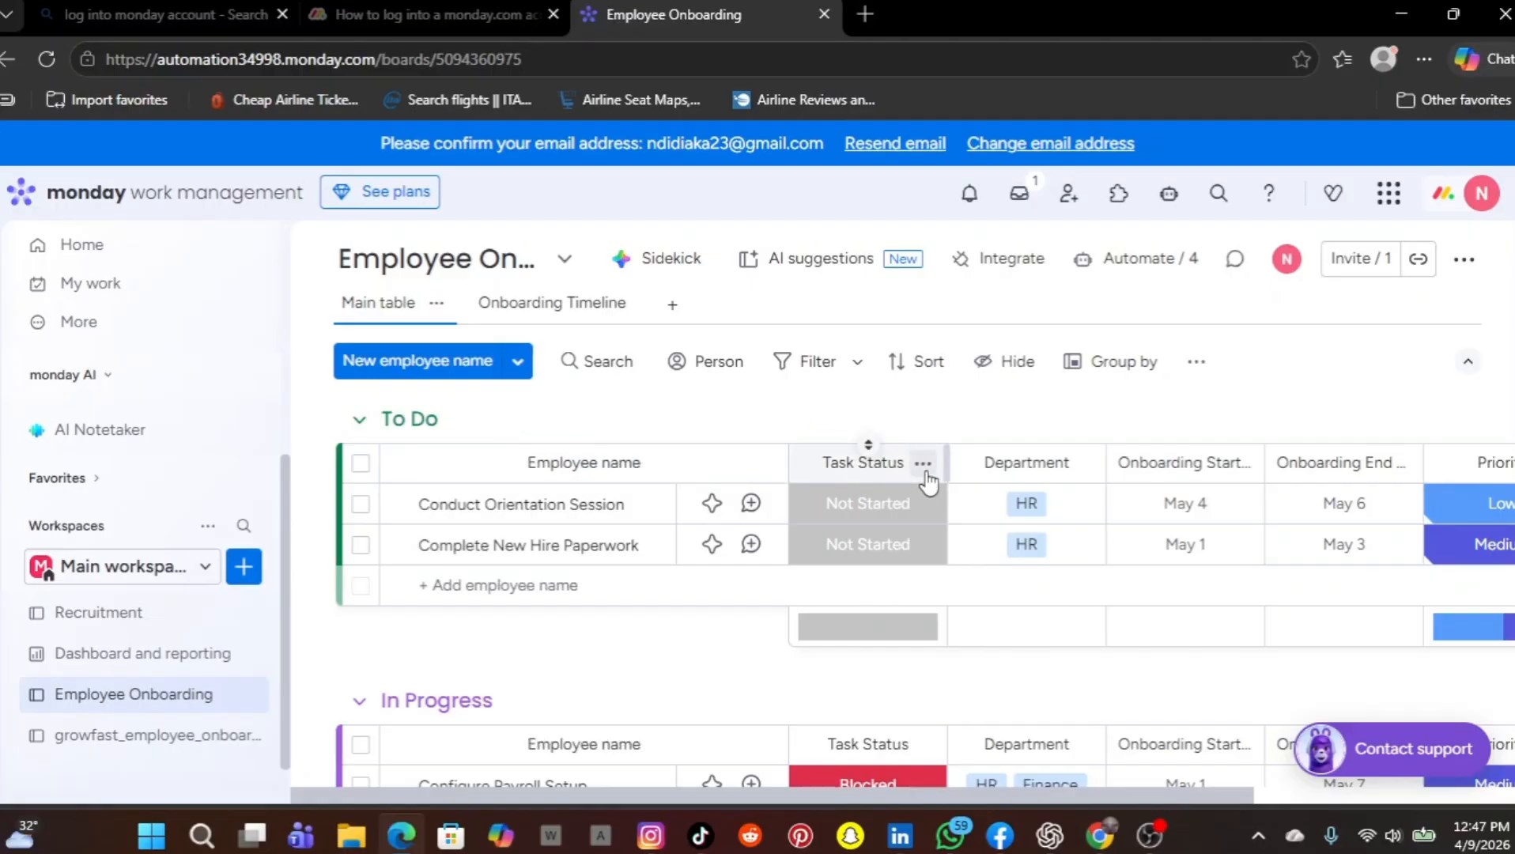
# Rename the Task Status column to job title
pyautogui.click(922, 463)
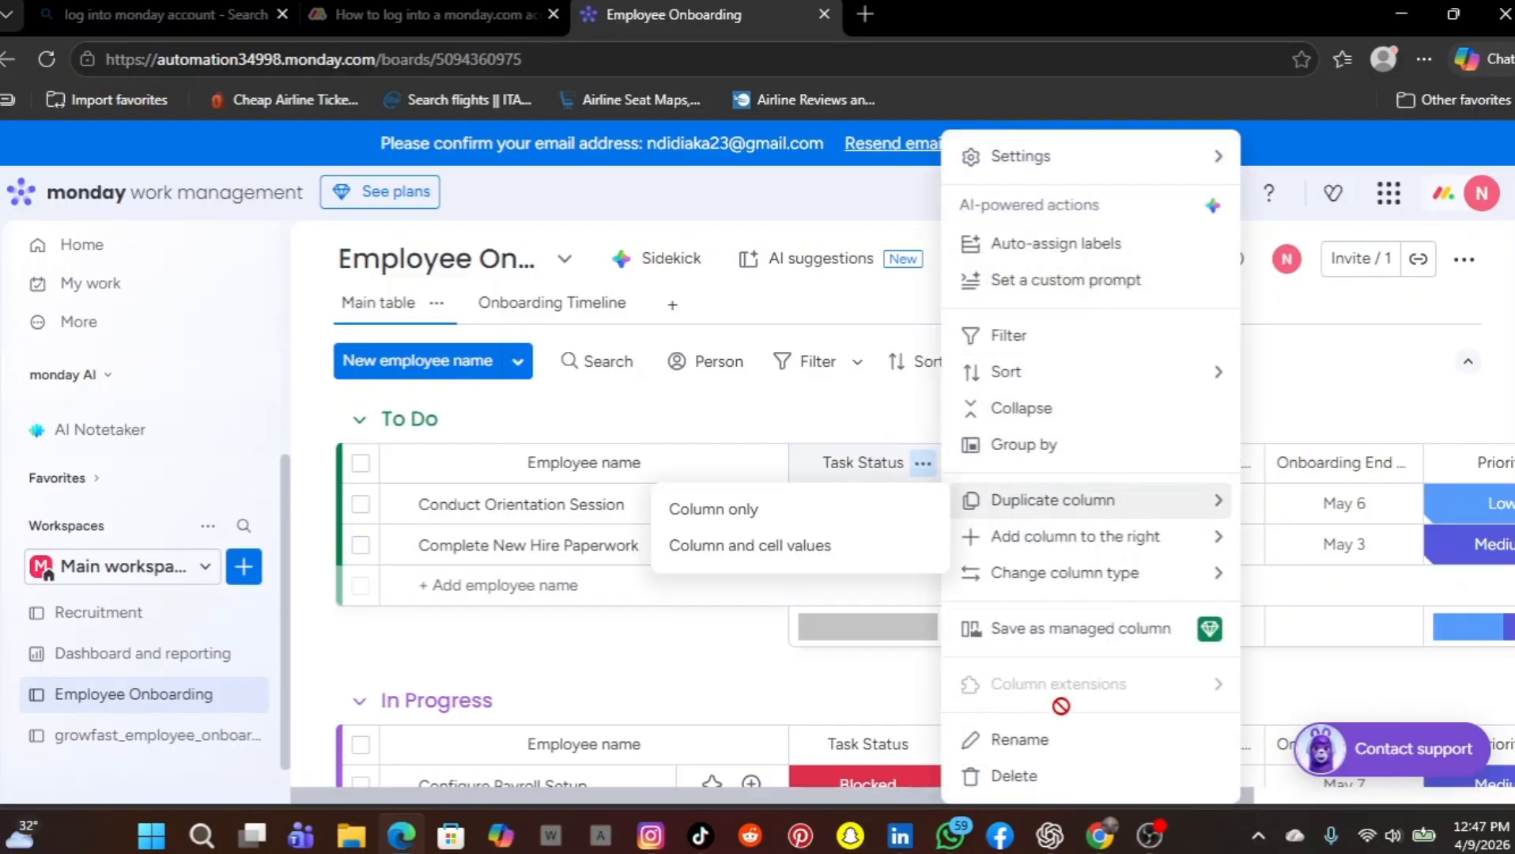
pyautogui.click(1021, 740)
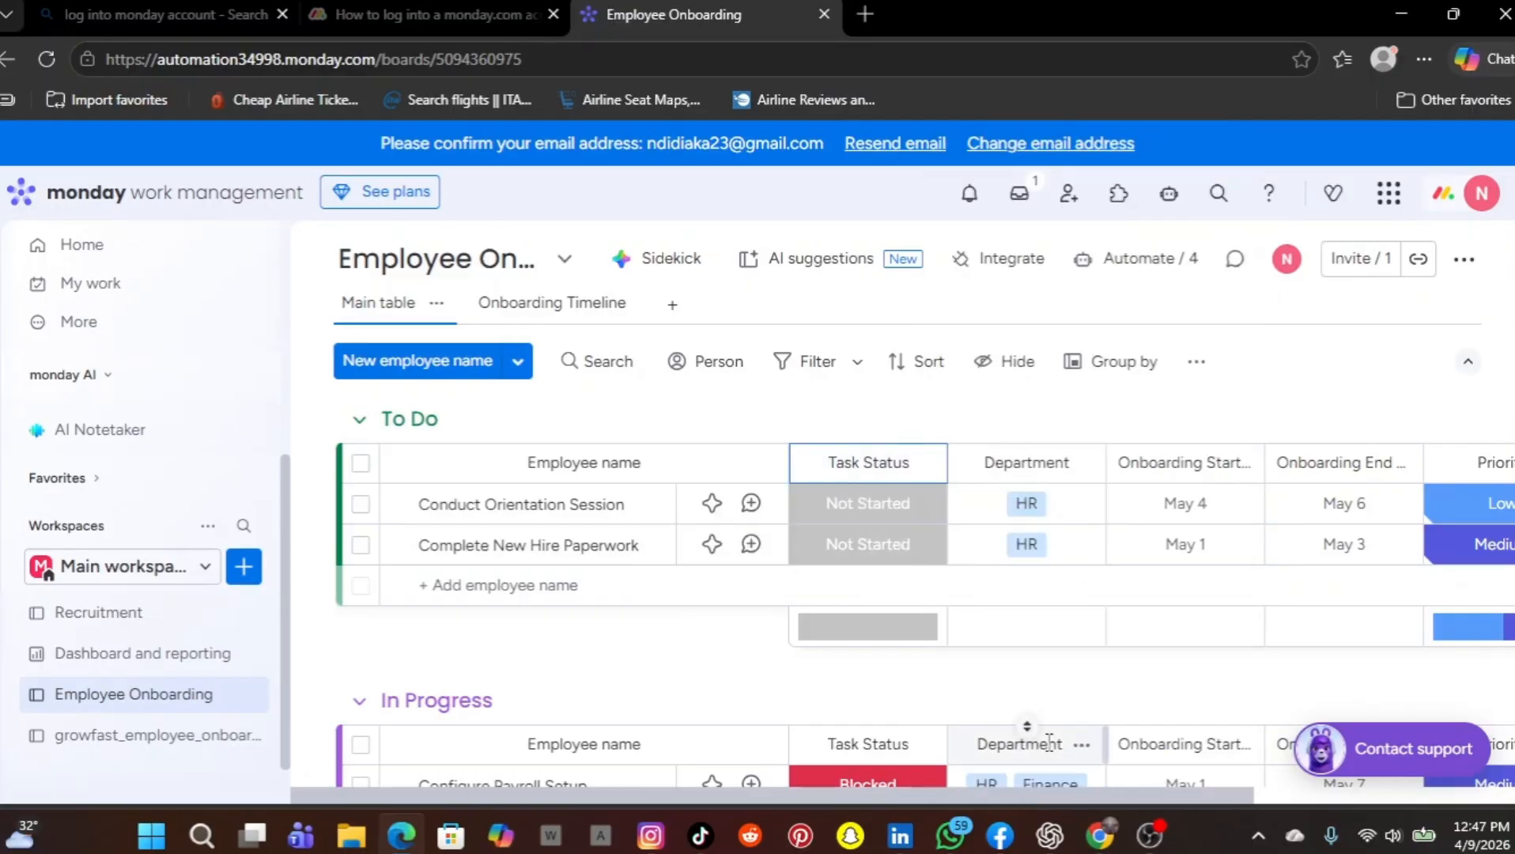
pyautogui.press('BackSpace')
pyautogui.press('BackSpace')
pyautogui.press('BackSpace')
pyautogui.press('BackSpace')
pyautogui.press('BackSpace')
pyautogui.press('BackSpace')
pyautogui.press('BackSpace')
pyautogui.press('BackSpace')
pyautogui.press('BackSpace')
pyautogui.press('BackSpace')
pyautogui.press('BackSpace')
pyautogui.write('job title')
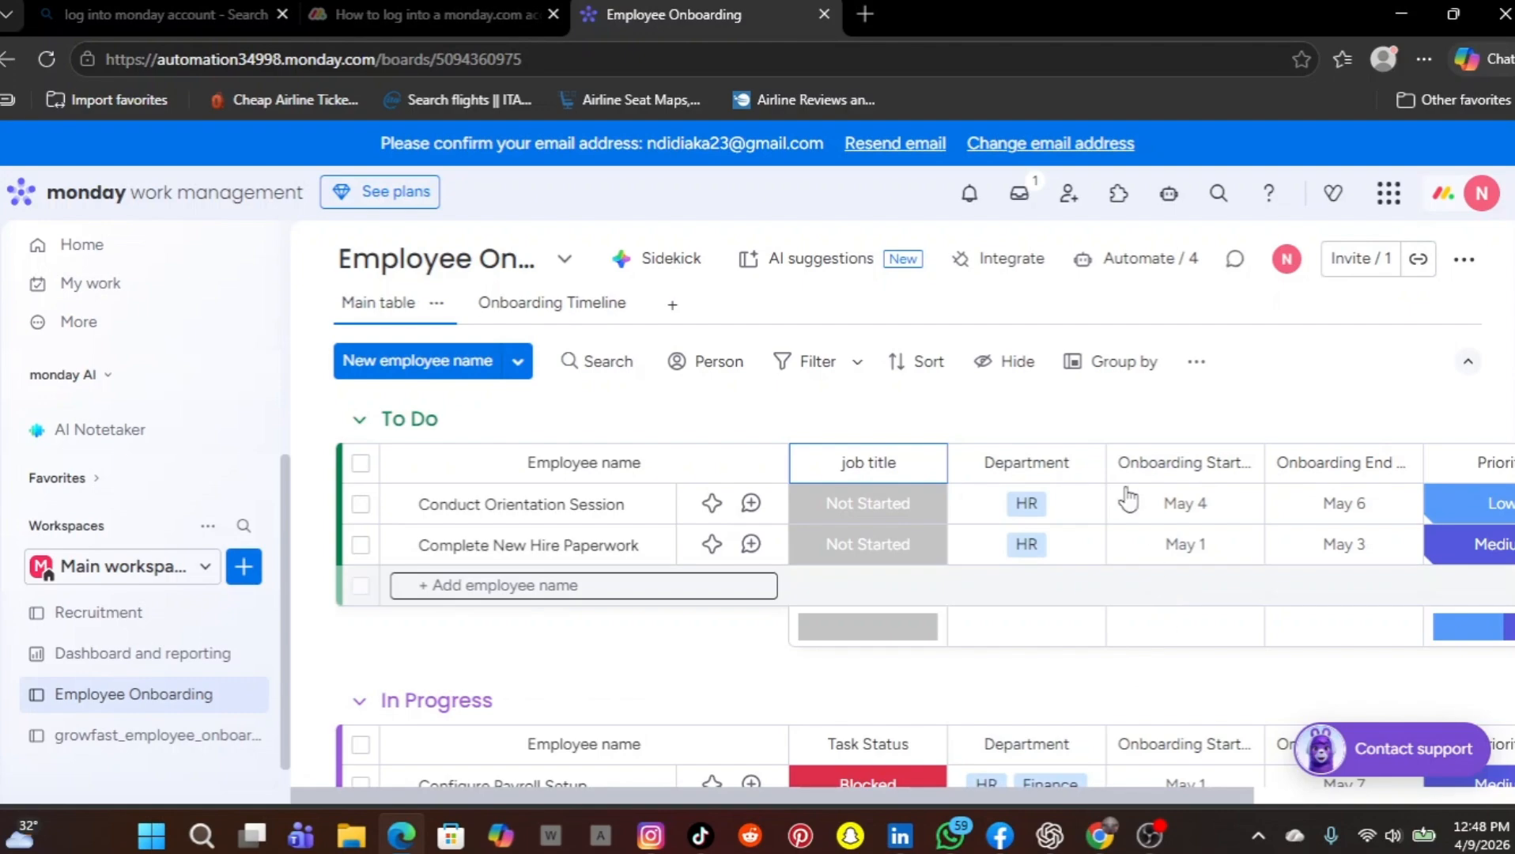
pyautogui.click(1110, 414)
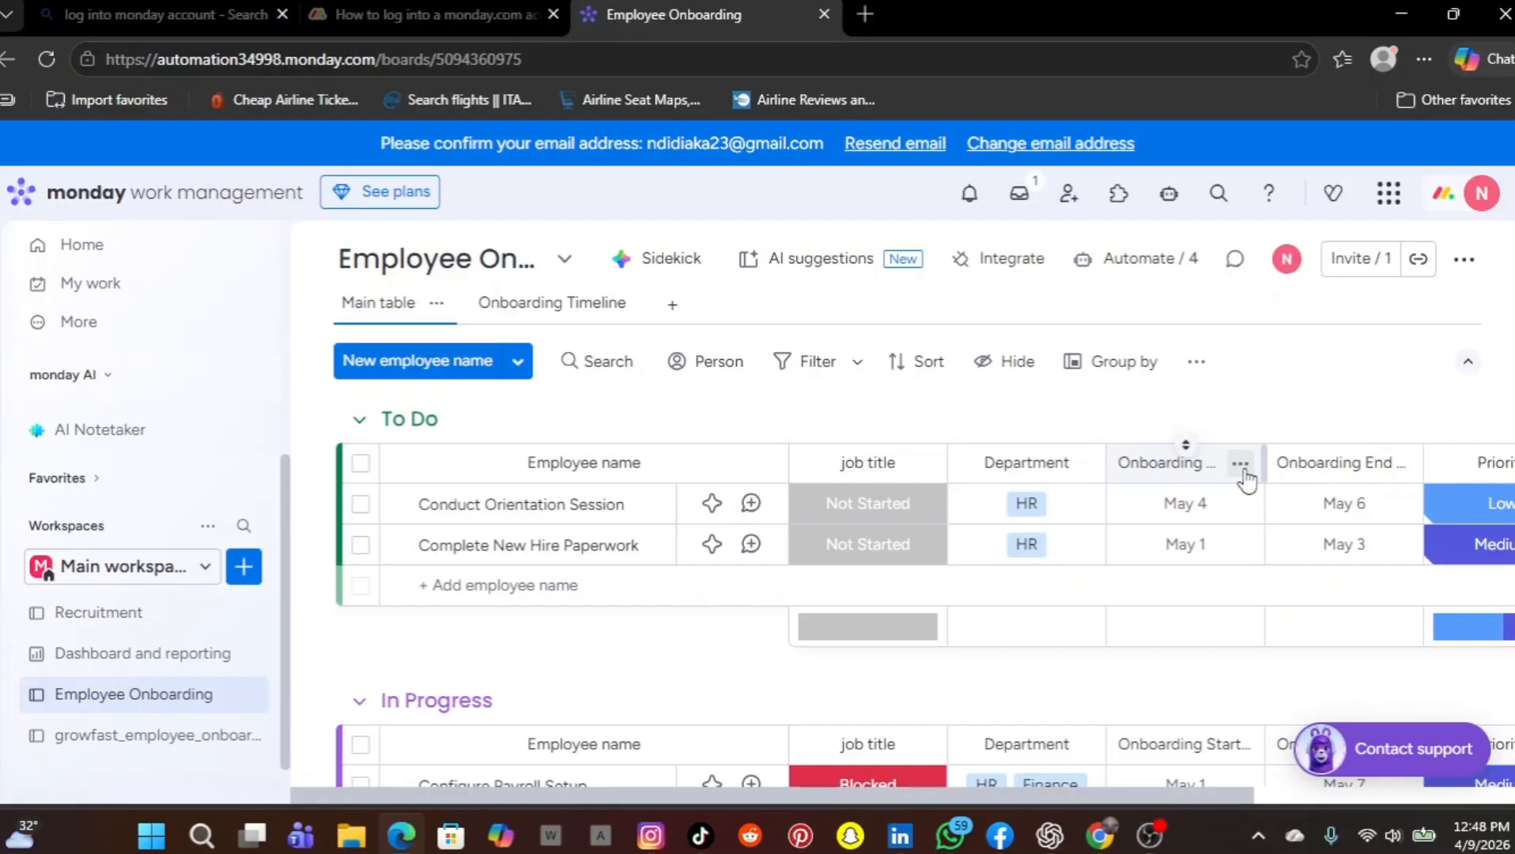
# Rename the Onboarding Start Date column to start date
pyautogui.click(1241, 467)
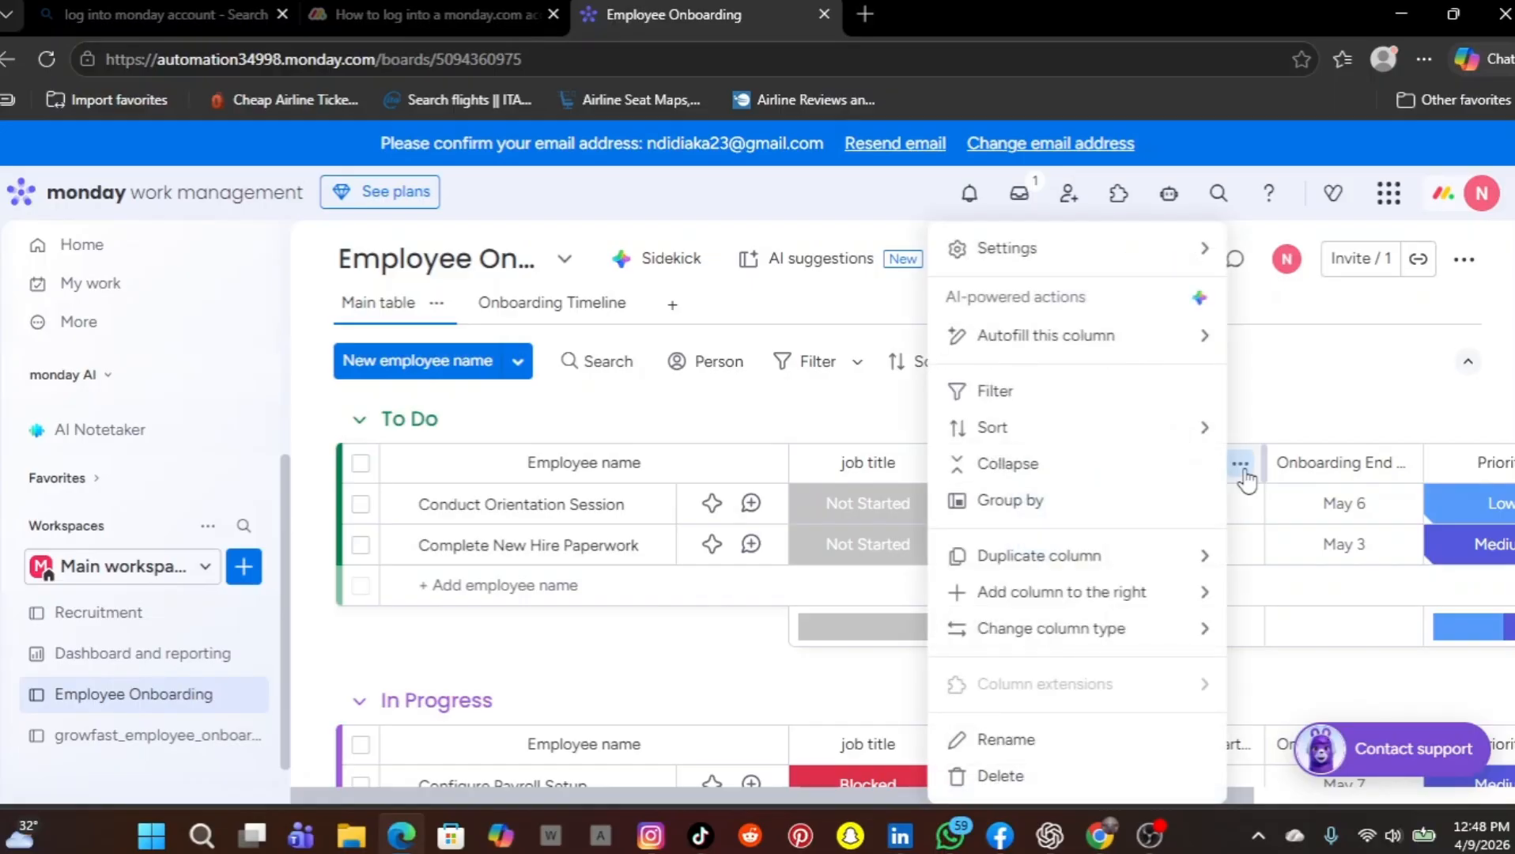
pyautogui.click(1044, 747)
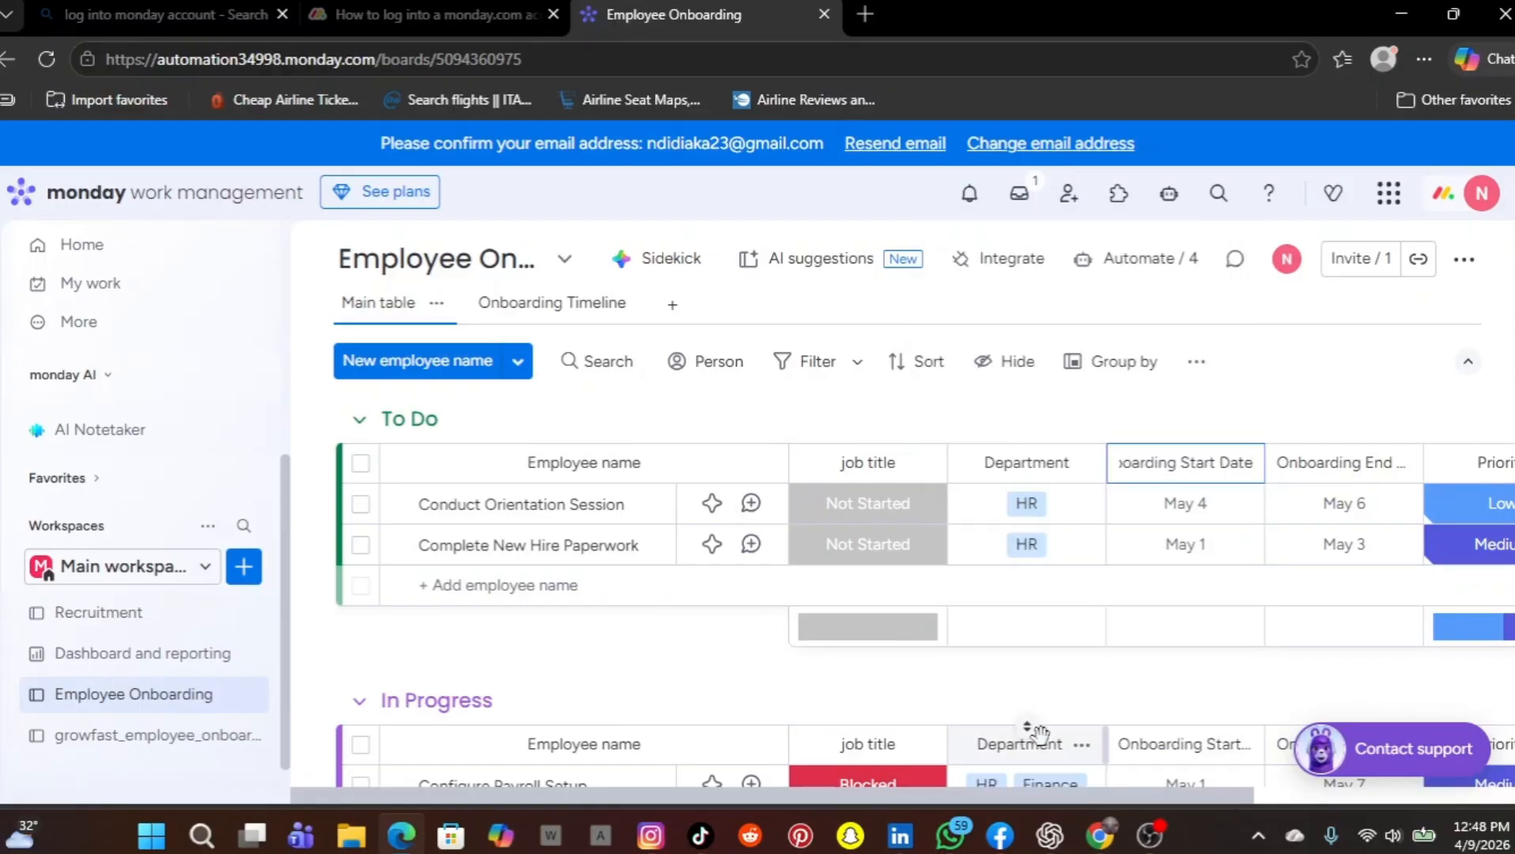
pyautogui.press('BackSpace')
pyautogui.press('BackSpace')
pyautogui.press('BackSpace')
pyautogui.press('BackSpace')
pyautogui.press('BackSpace')
pyautogui.press('BackSpace')
pyautogui.press('BackSpace')
pyautogui.press('BackSpace')
pyautogui.press('BackSpace')
pyautogui.press('BackSpace')
pyautogui.press('BackSpace')
pyautogui.press('BackSpace')
pyautogui.press('BackSpace')
pyautogui.press('BackSpace')
pyautogui.press('BackSpace')
pyautogui.press('BackSpace')
pyautogui.press('BackSpace')
pyautogui.press('BackSpace')
pyautogui.press('BackSpace')
pyautogui.press('BackSpace')
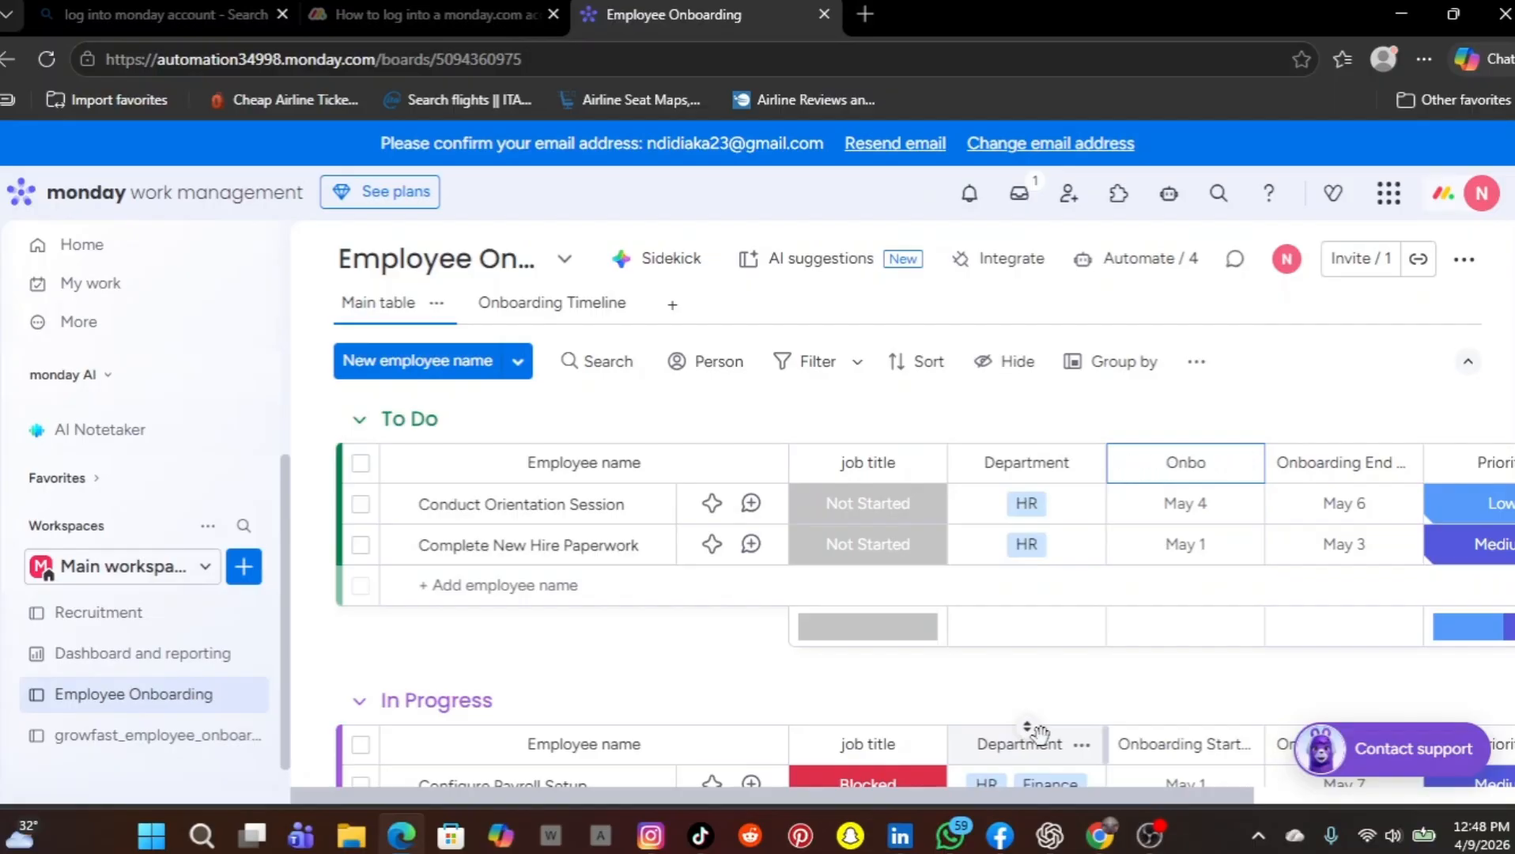
pyautogui.write('start date')
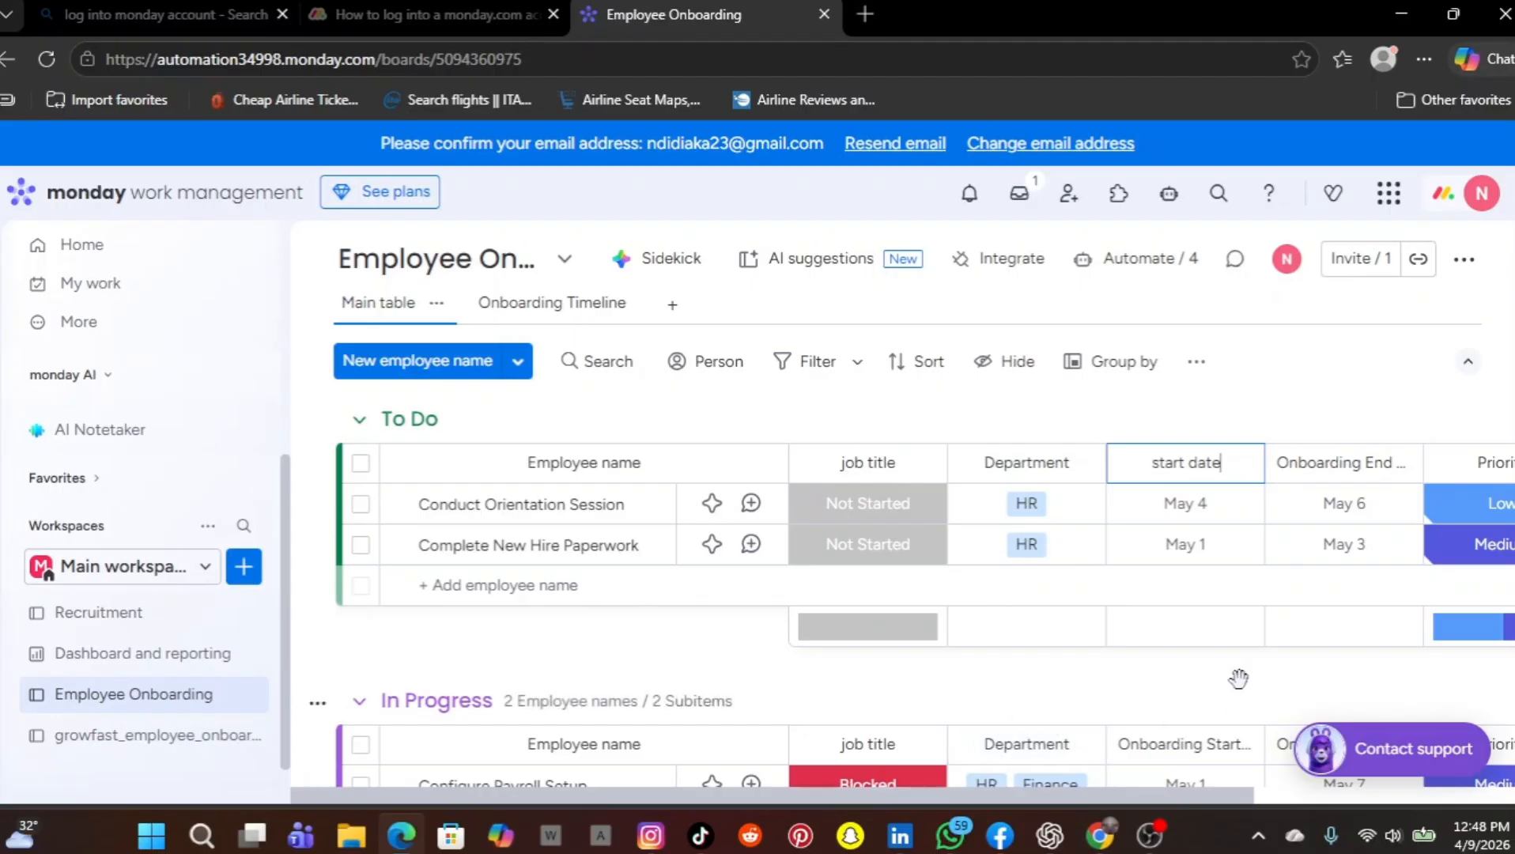
pyautogui.click(1386, 371)
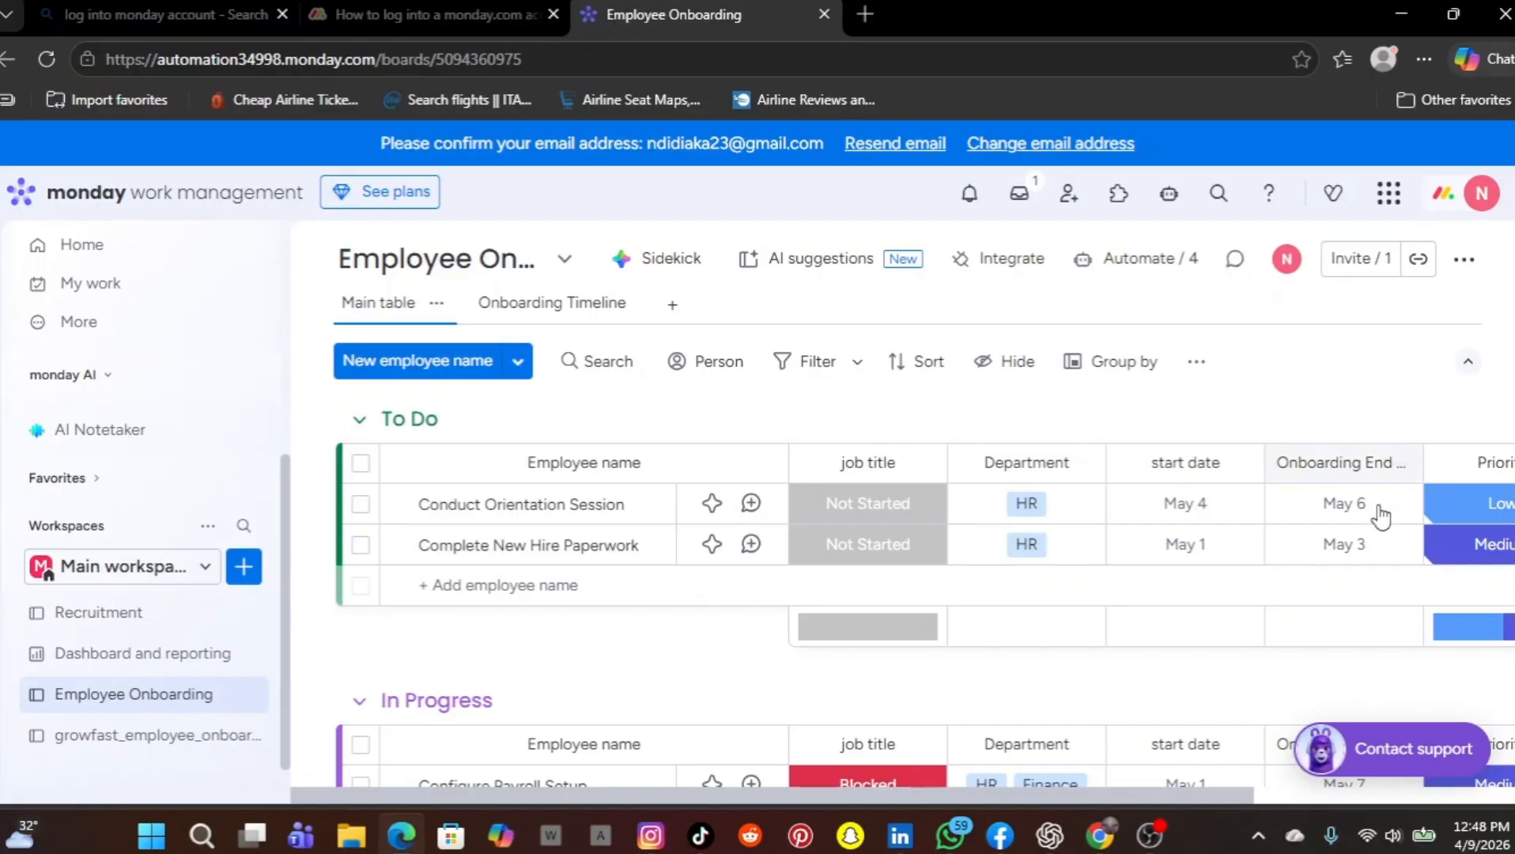
# Rename the Onboarding End Date column to manage onboarding status
pyautogui.hscroll(4, 1367, 514)
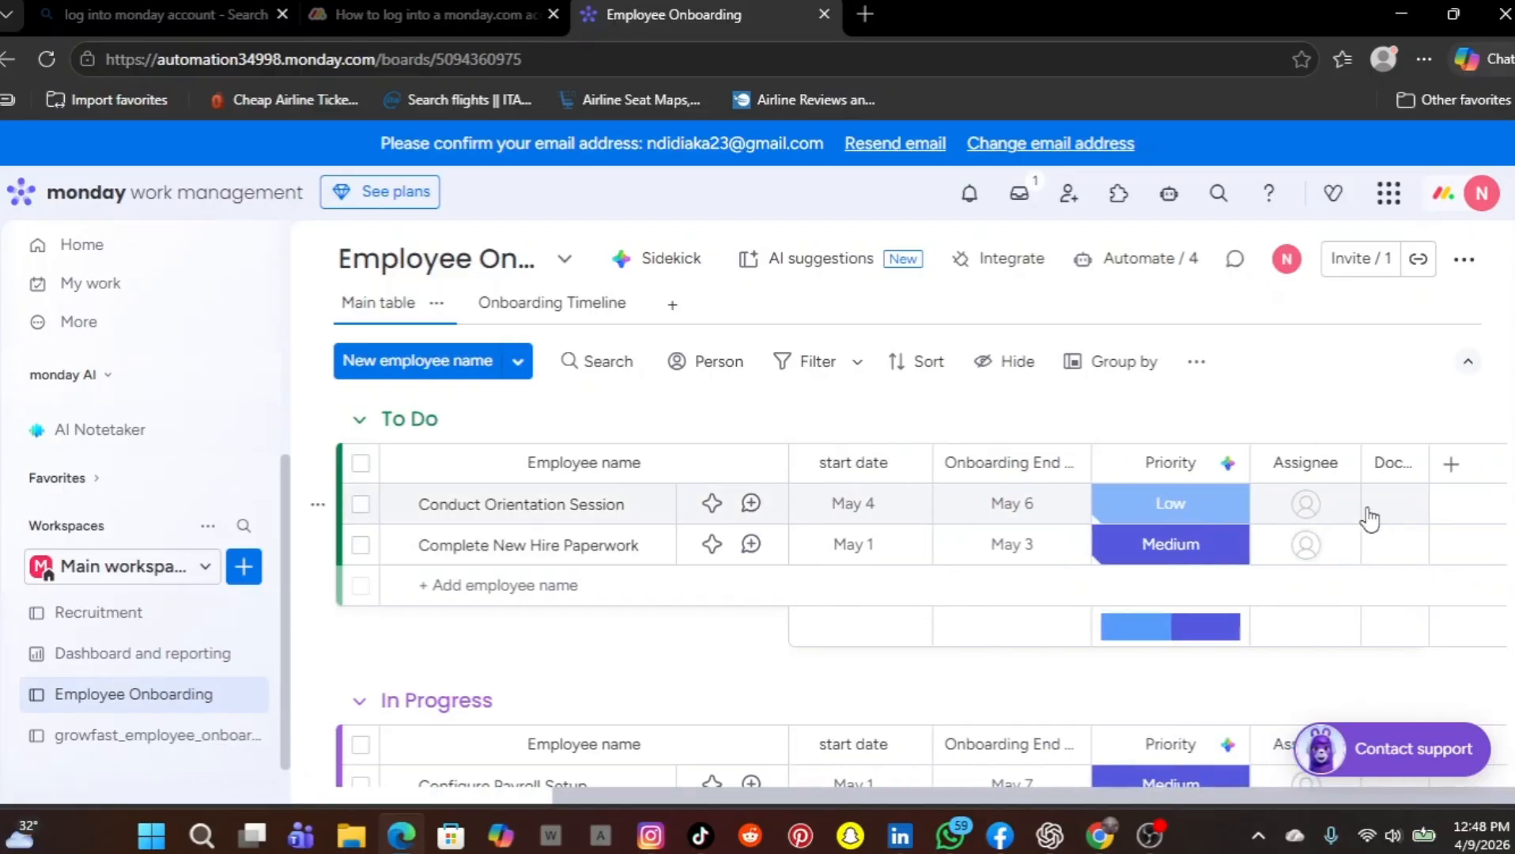
pyautogui.click(1068, 465)
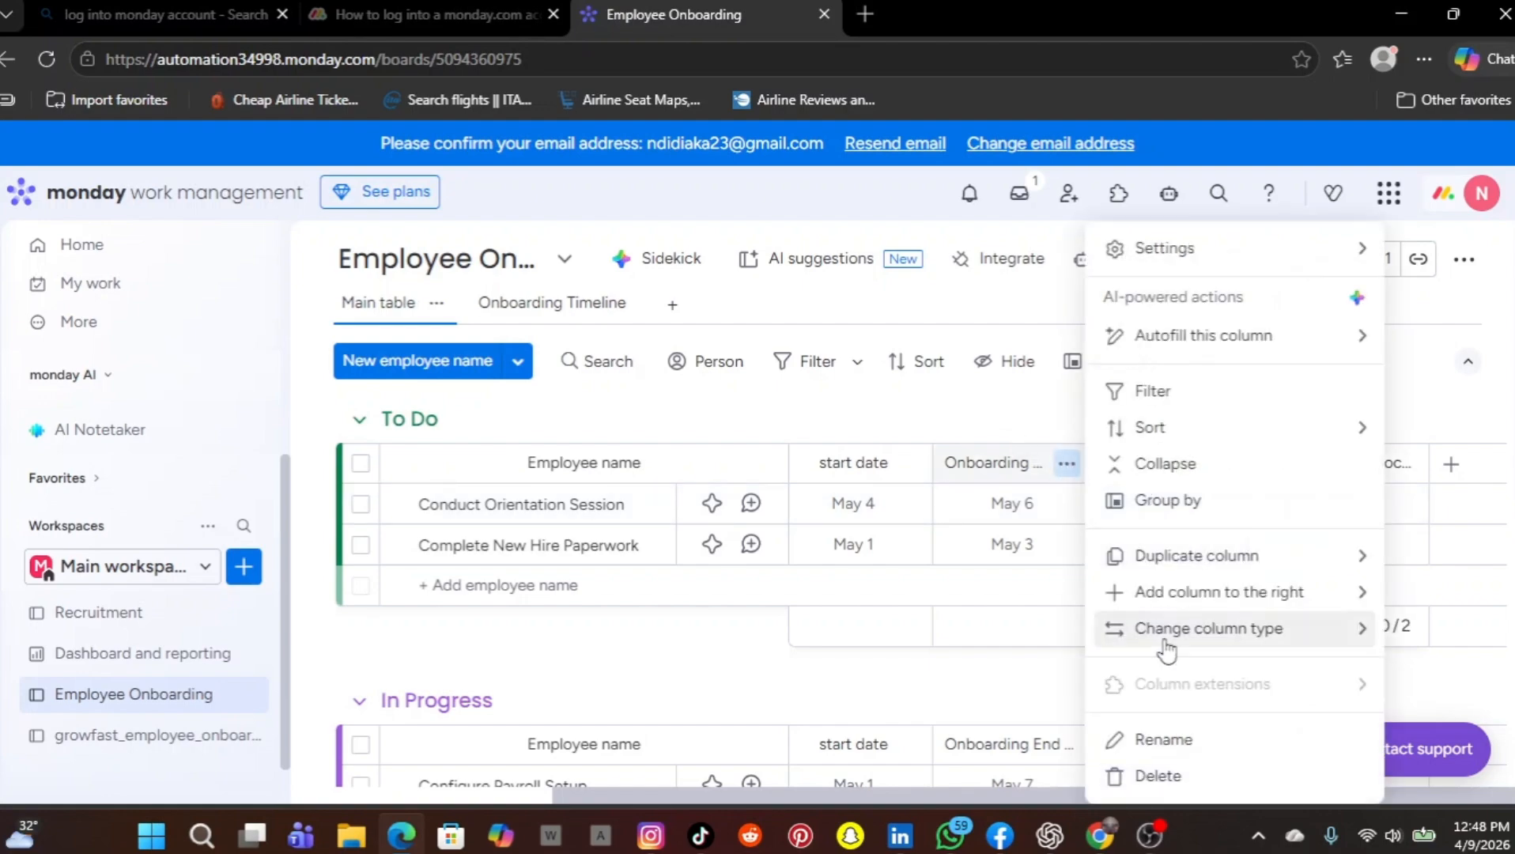
pyautogui.click(1161, 741)
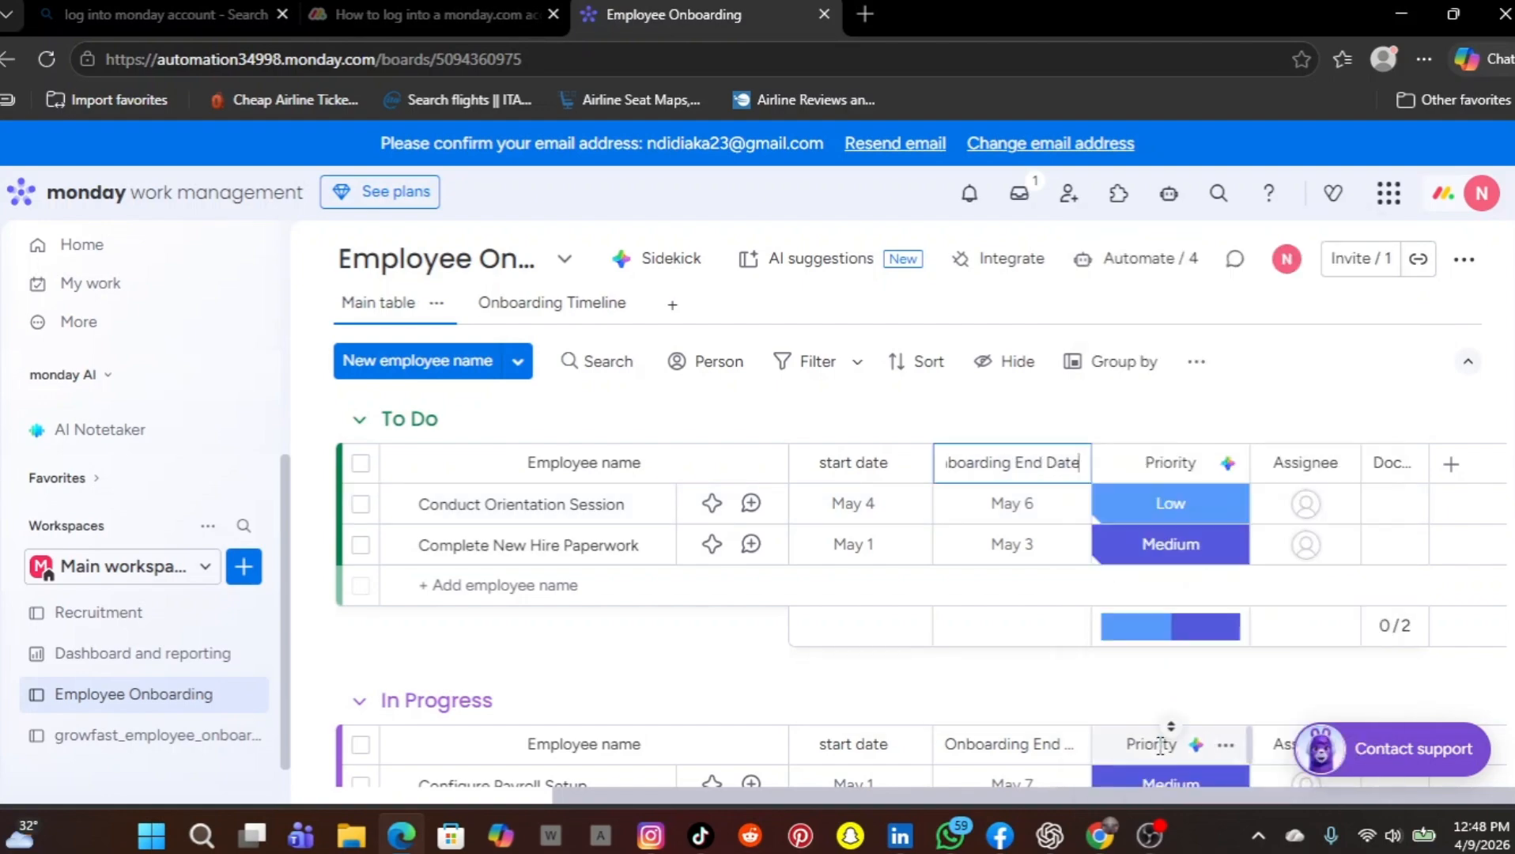
pyautogui.press('BackSpace')
pyautogui.press('BackSpace')
pyautogui.press('BackSpace')
pyautogui.press('BackSpace')
pyautogui.press('BackSpace')
pyautogui.press('BackSpace')
pyautogui.press('BackSpace')
pyautogui.press('BackSpace')
pyautogui.press('BackSpace')
pyautogui.press('BackSpace')
pyautogui.press('BackSpace')
pyautogui.press('BackSpace')
pyautogui.press('BackSpace')
pyautogui.press('BackSpace')
pyautogui.press('BackSpace')
pyautogui.press('BackSpace')
pyautogui.press('BackSpace')
pyautogui.press('BackSpace')
pyautogui.press('BackSpace')
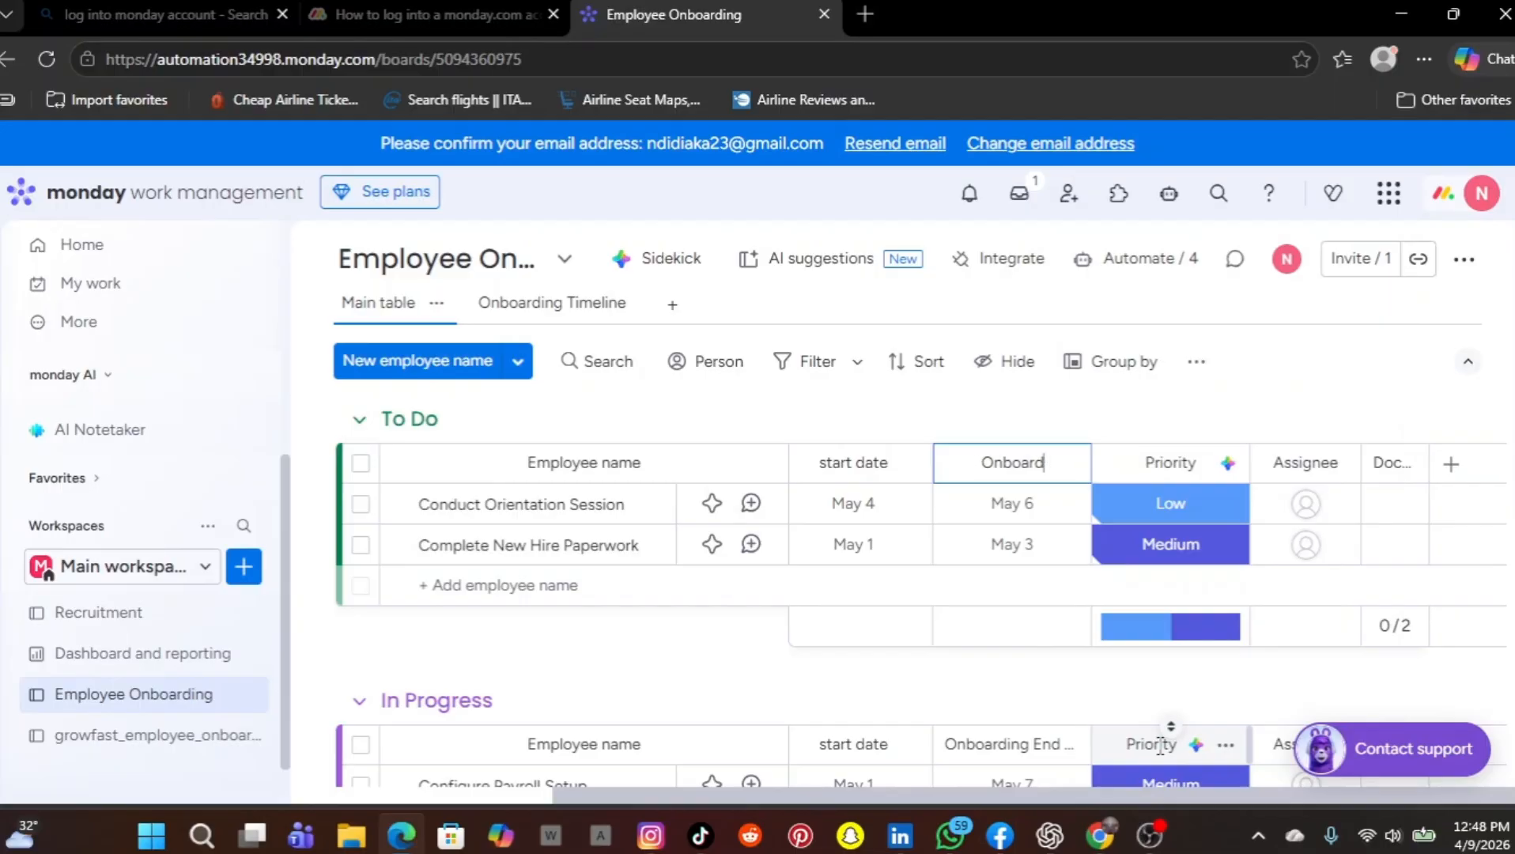
pyautogui.write('manage onboarding')
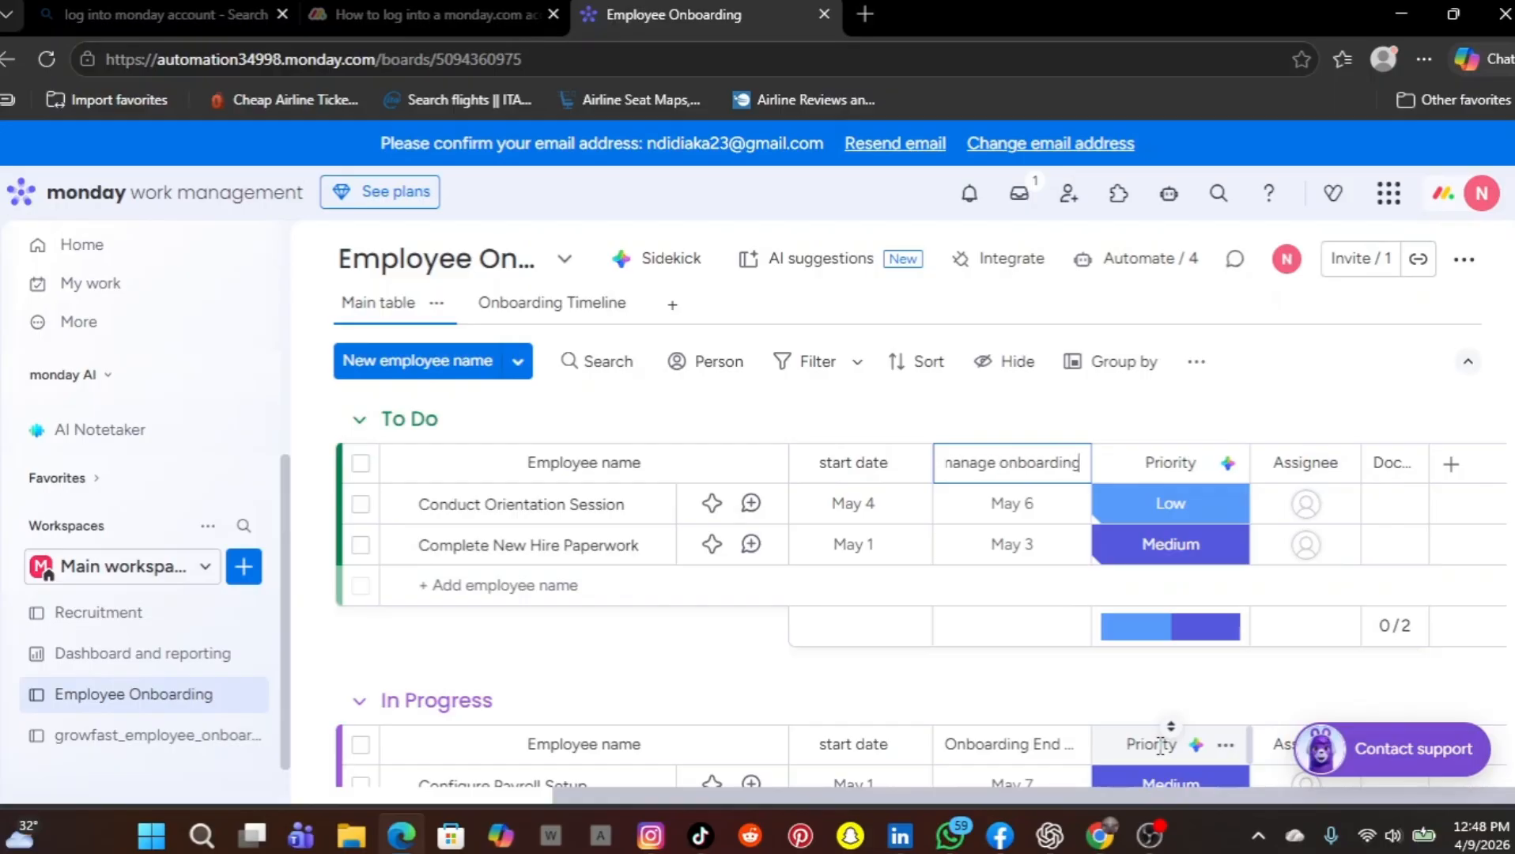
pyautogui.write(' status')
pyautogui.click(1244, 398)
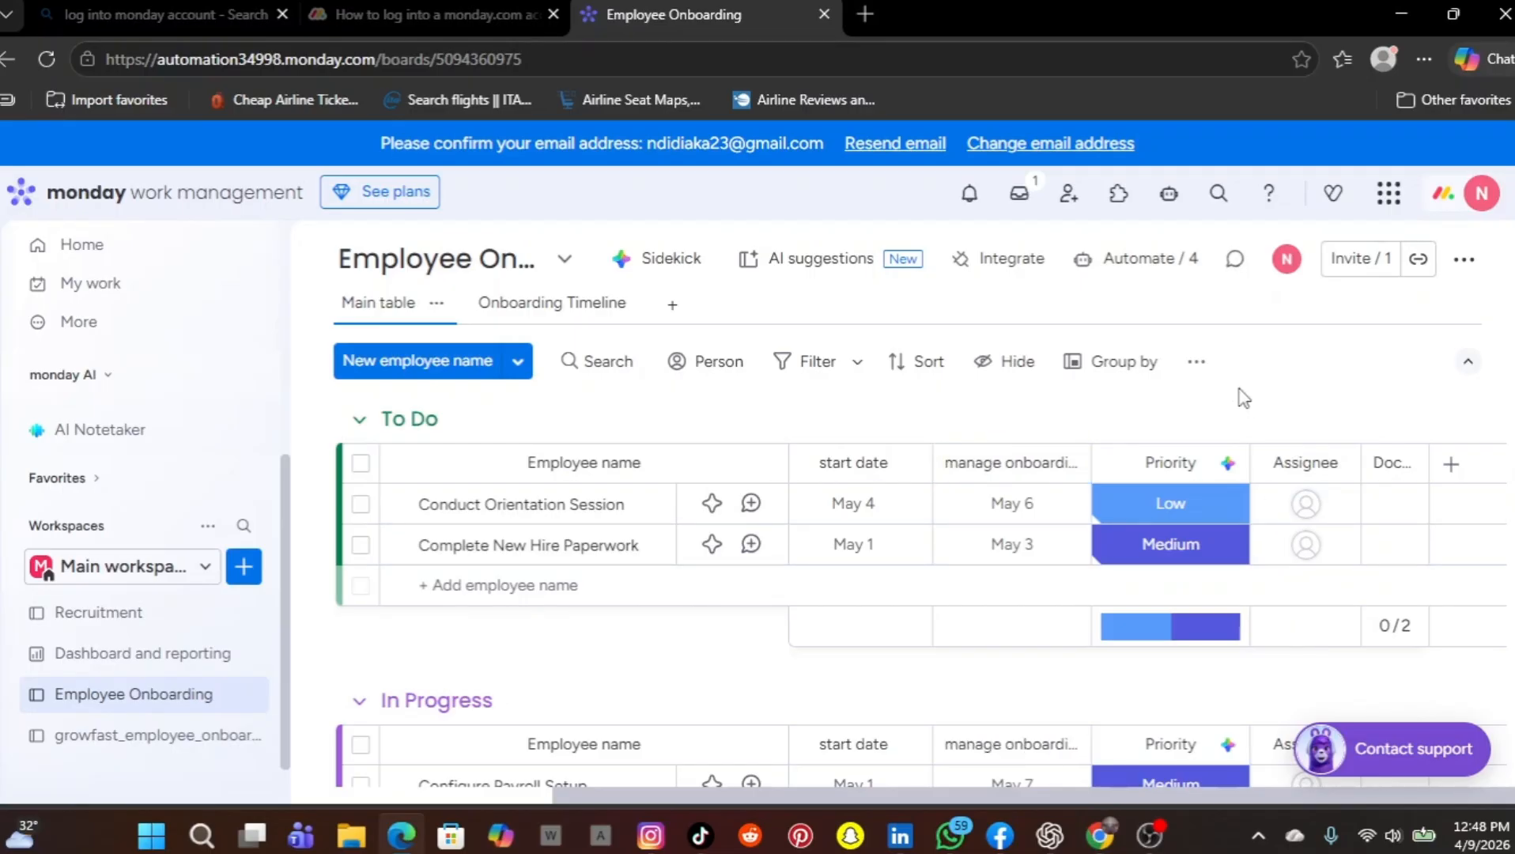
# Delete the Priority and Assignee columns from the board
pyautogui.click(1227, 466)
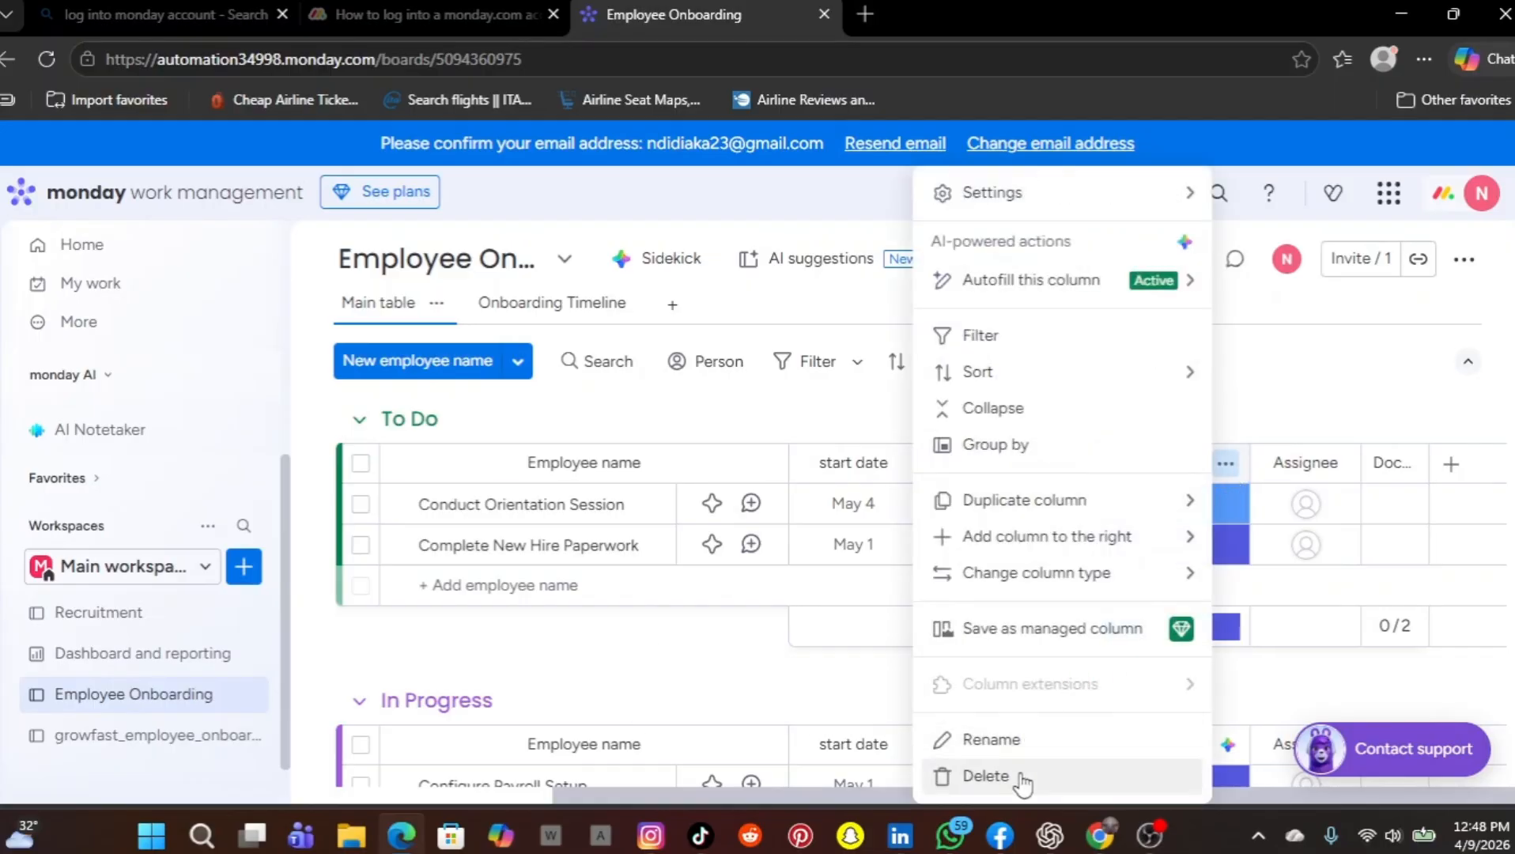
pyautogui.click(986, 776)
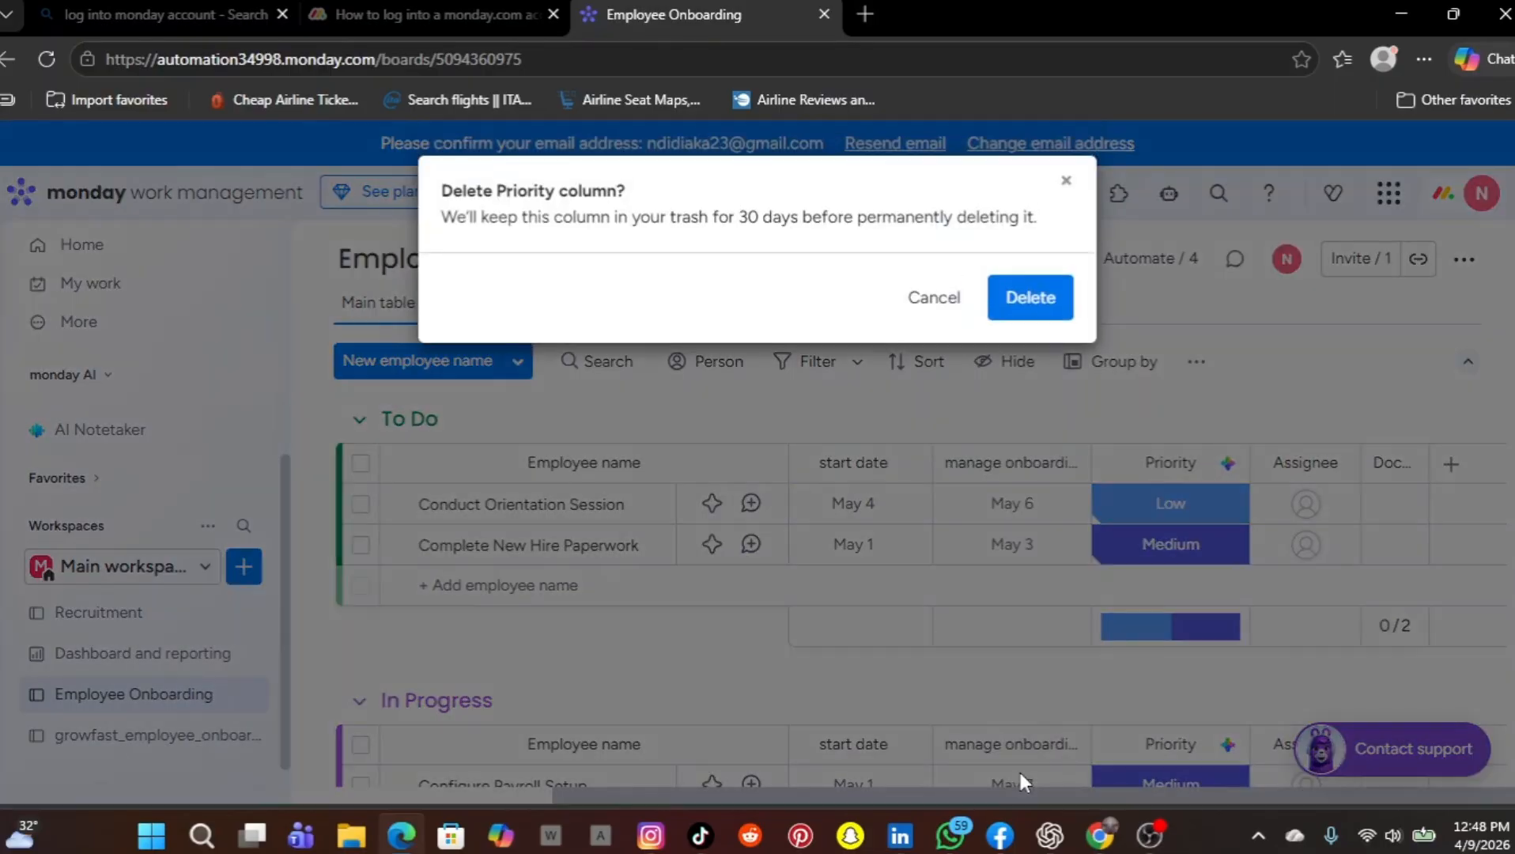
pyautogui.click(1021, 299)
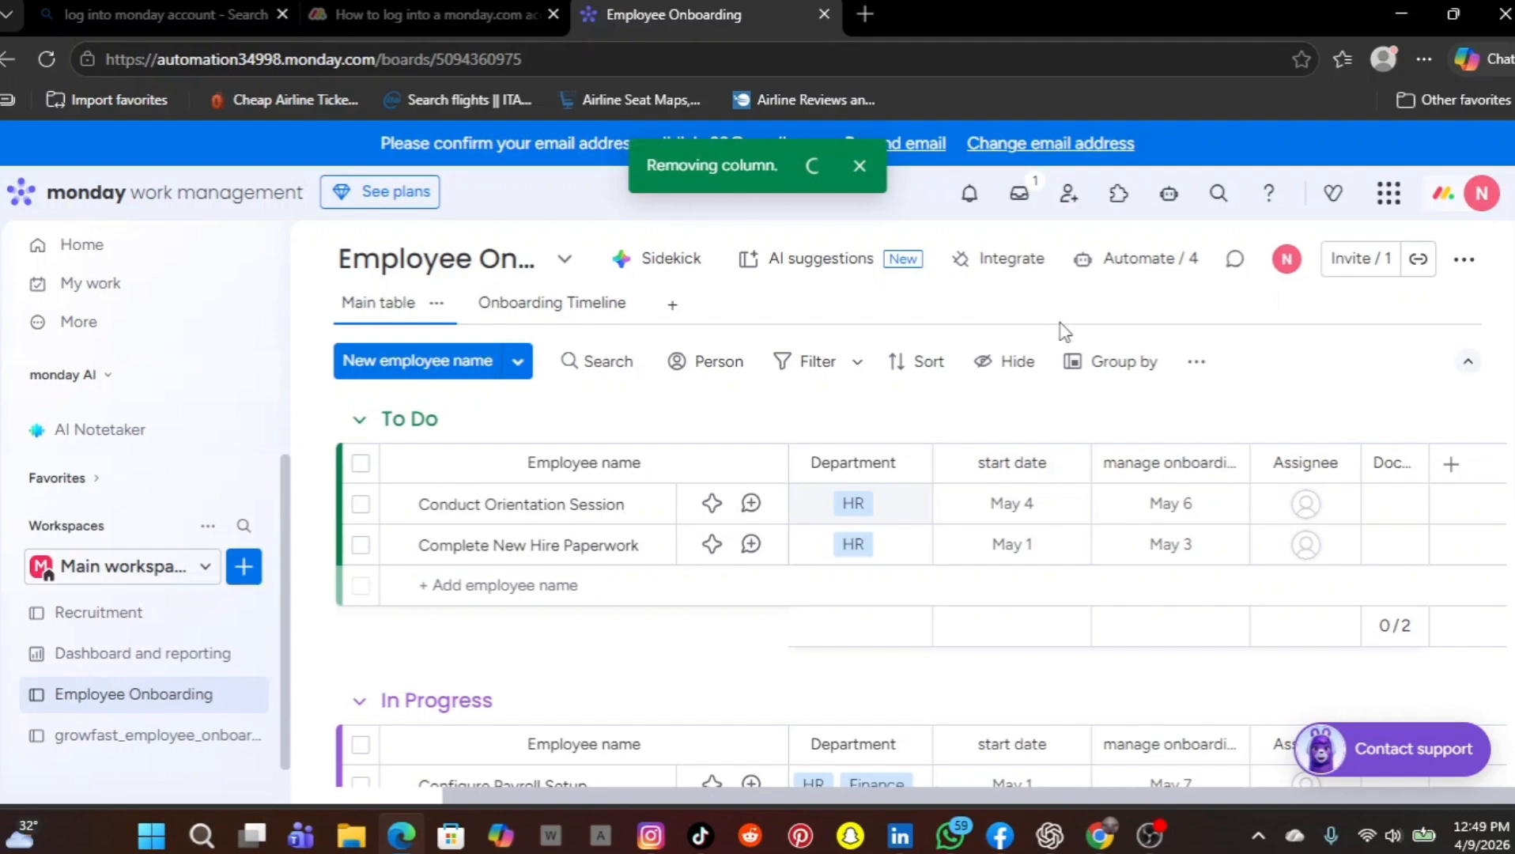
pyautogui.click(1346, 472)
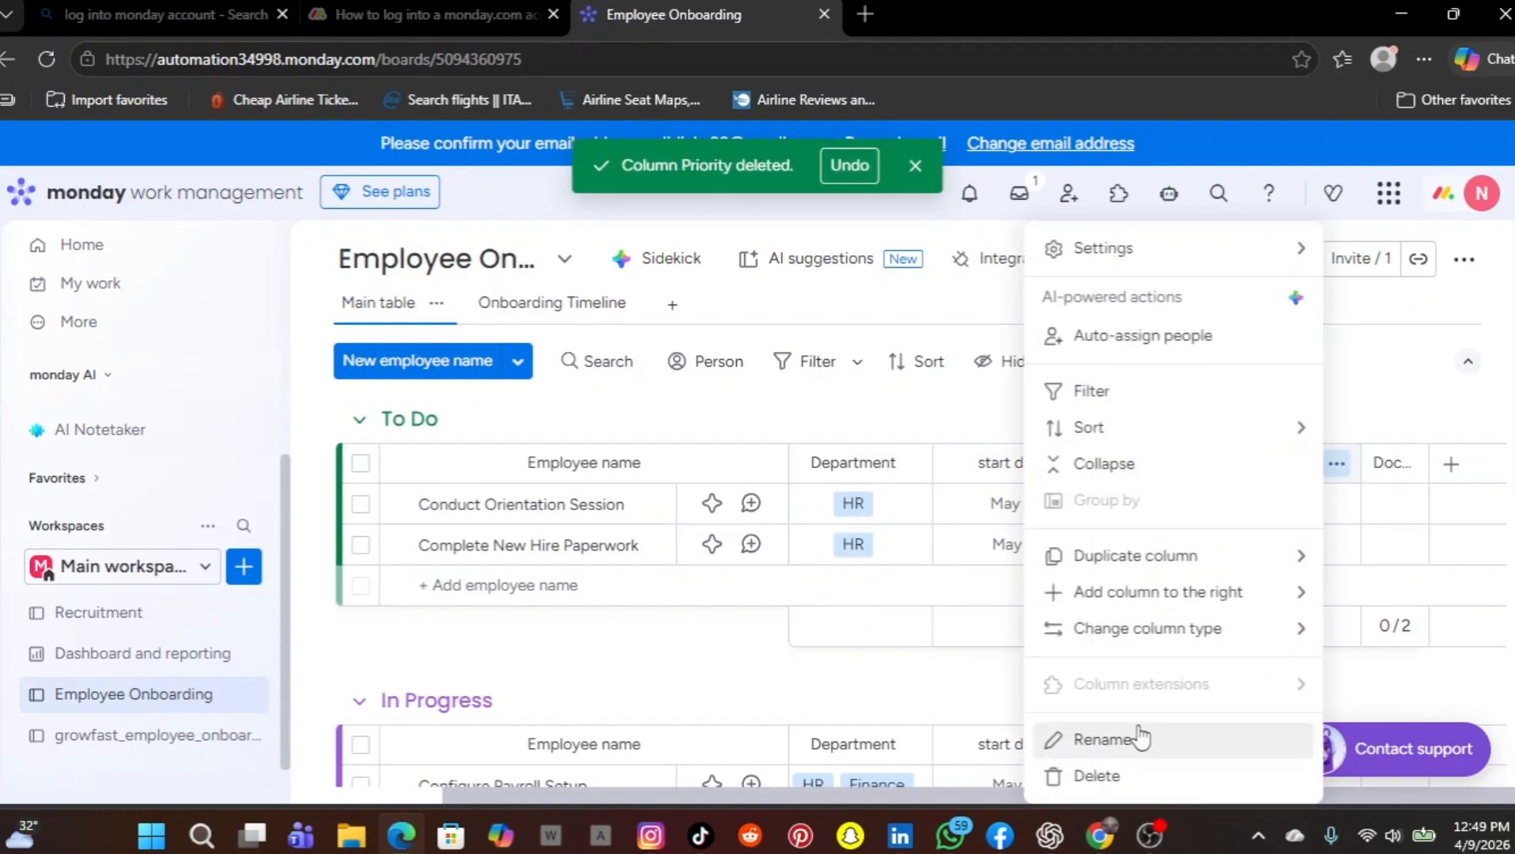
pyautogui.click(1097, 775)
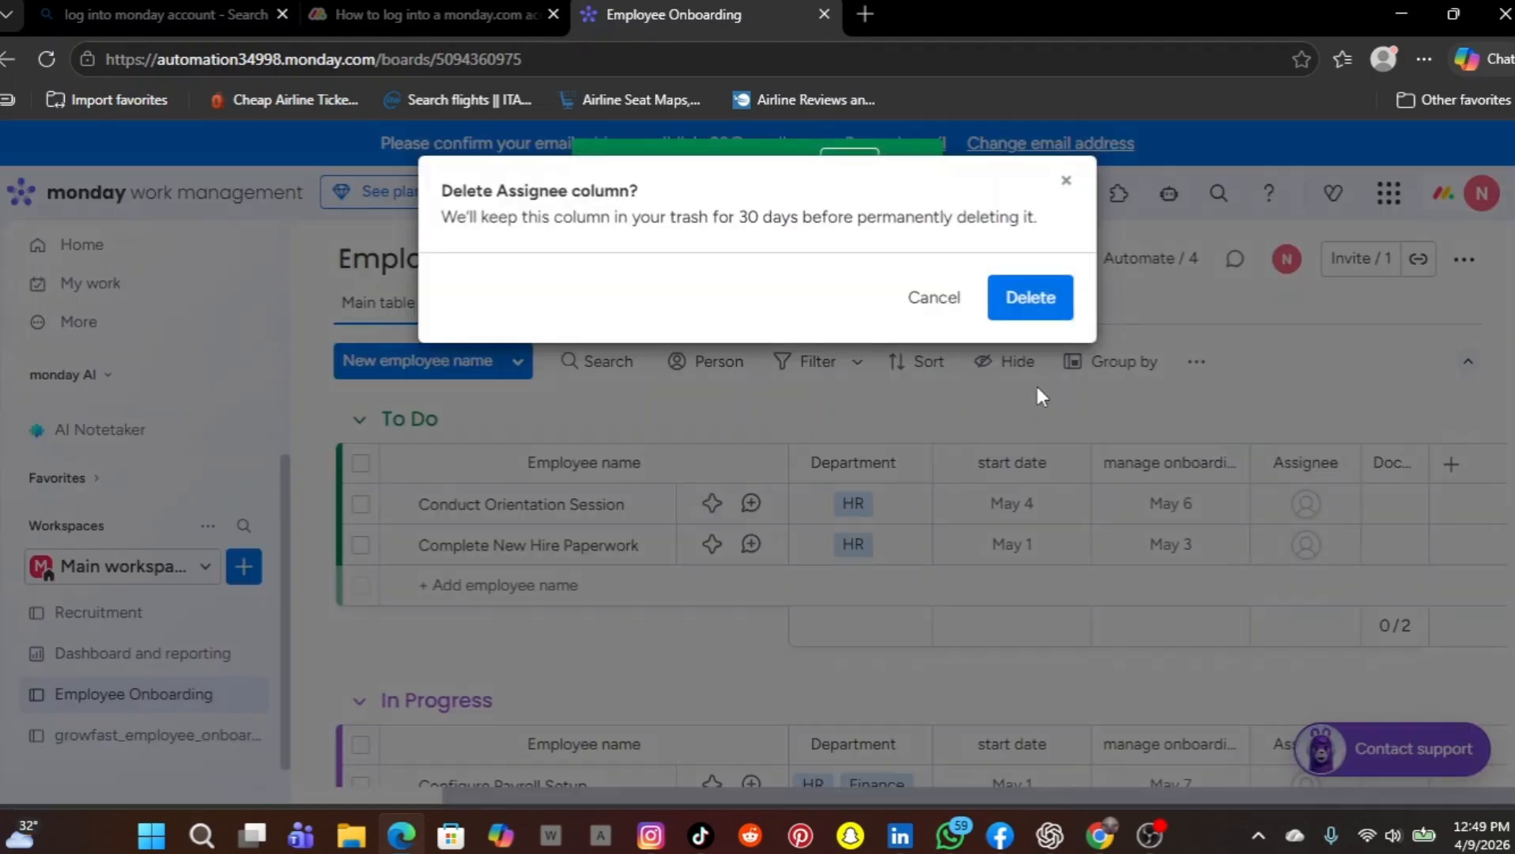
pyautogui.click(1037, 313)
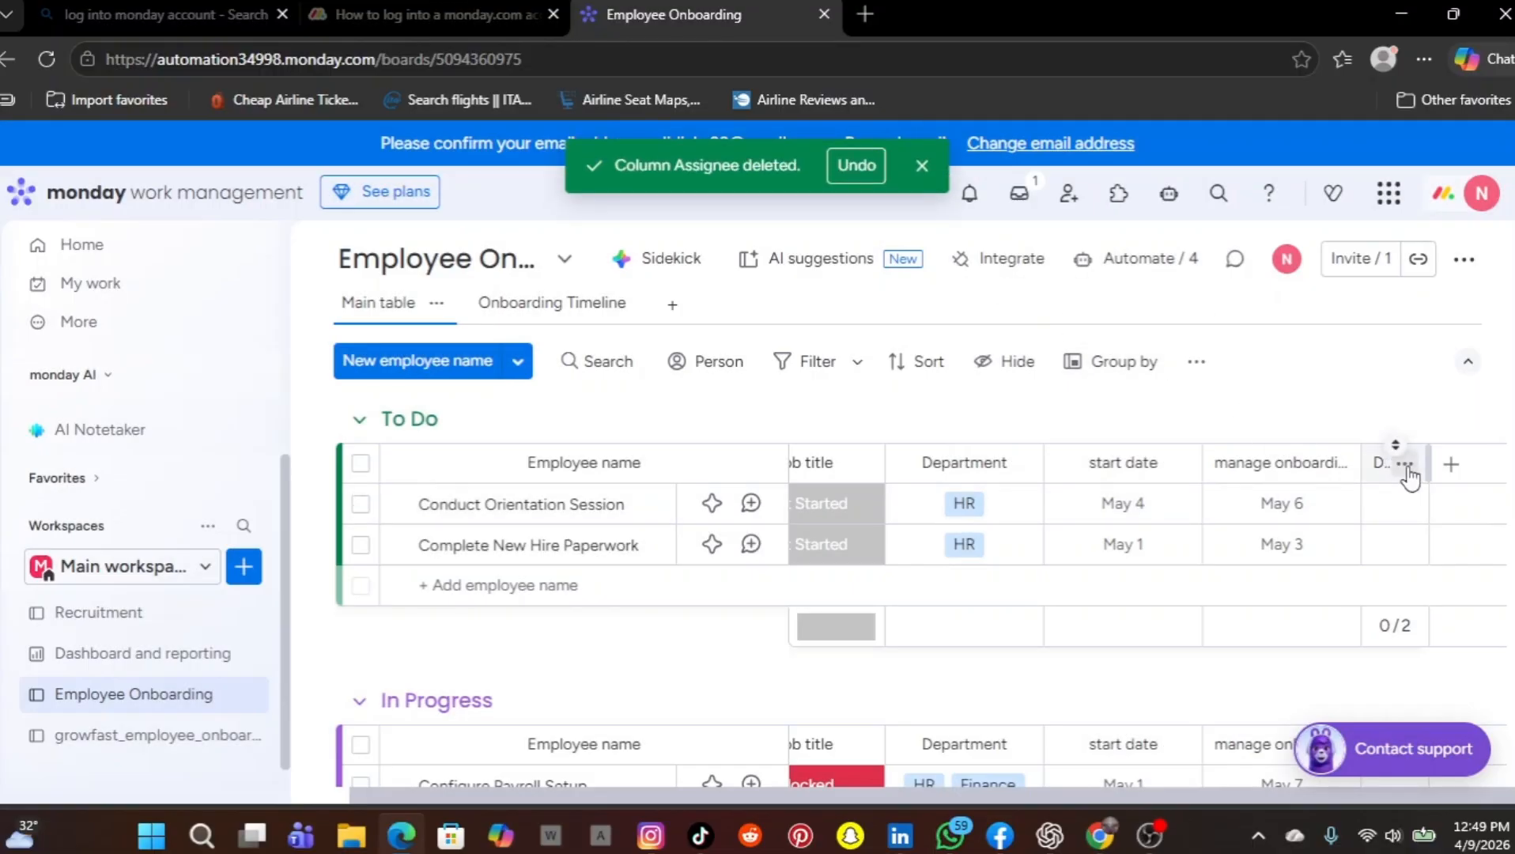
# Delete the Documents Submitted column from the board
pyautogui.click(1406, 465)
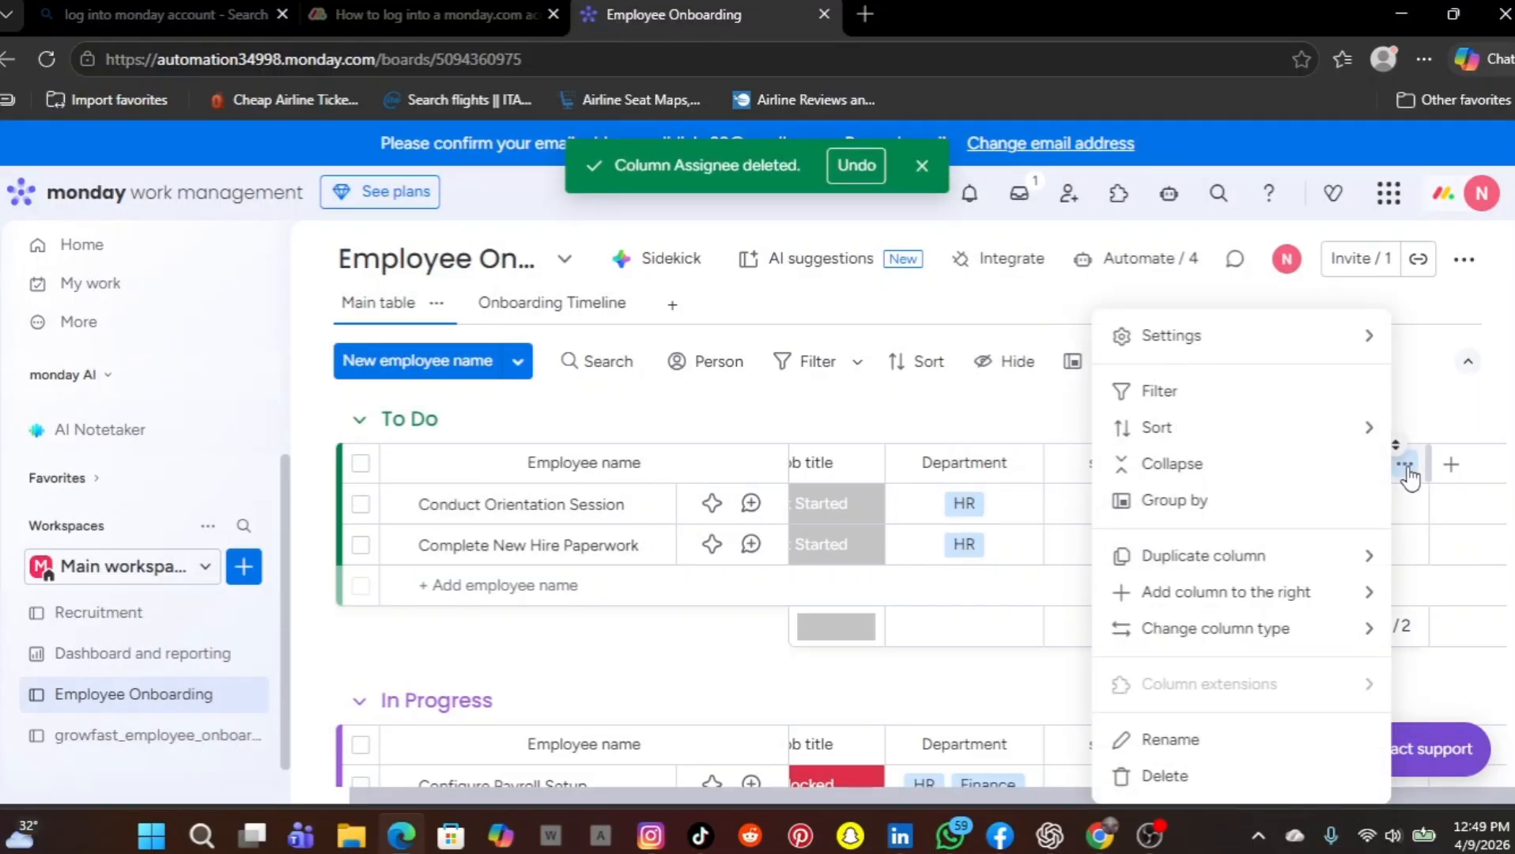
pyautogui.click(1162, 777)
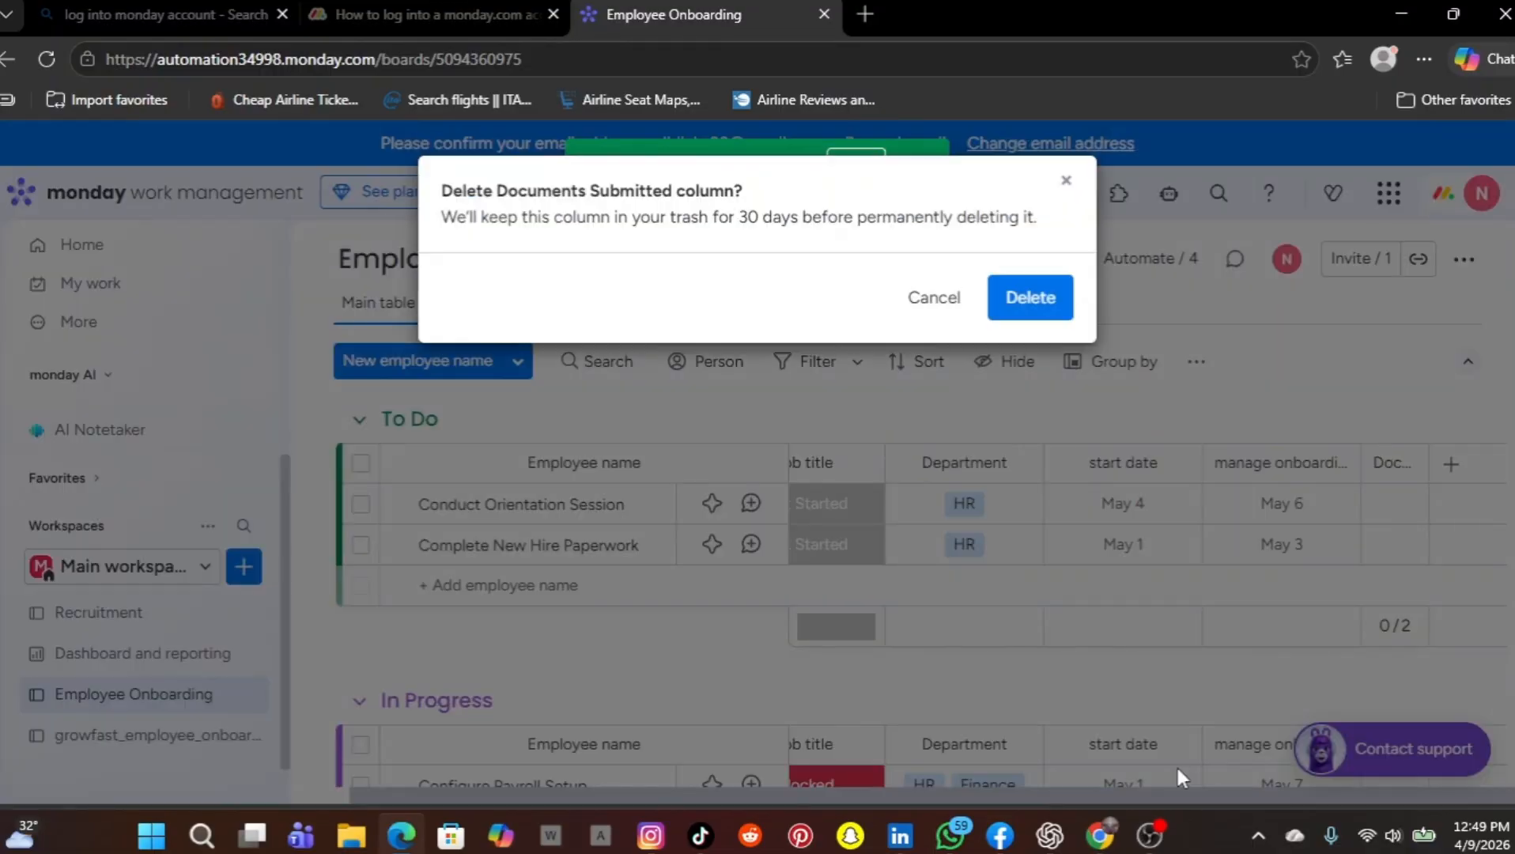
pyautogui.click(1020, 312)
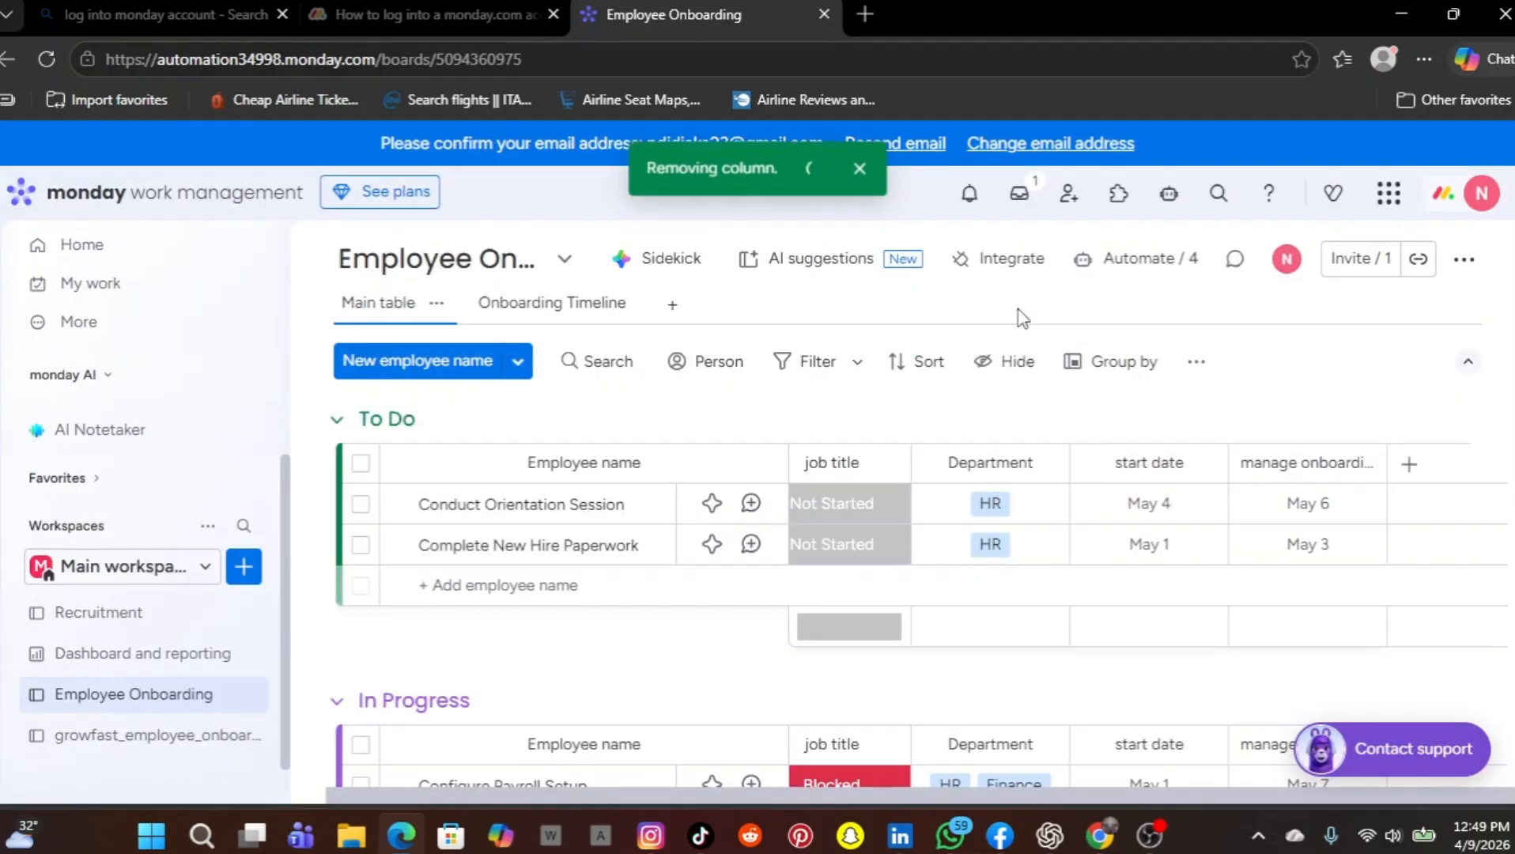
# Add a Text column after the manage onboarding status column and name it IT setup
pyautogui.click(1410, 465)
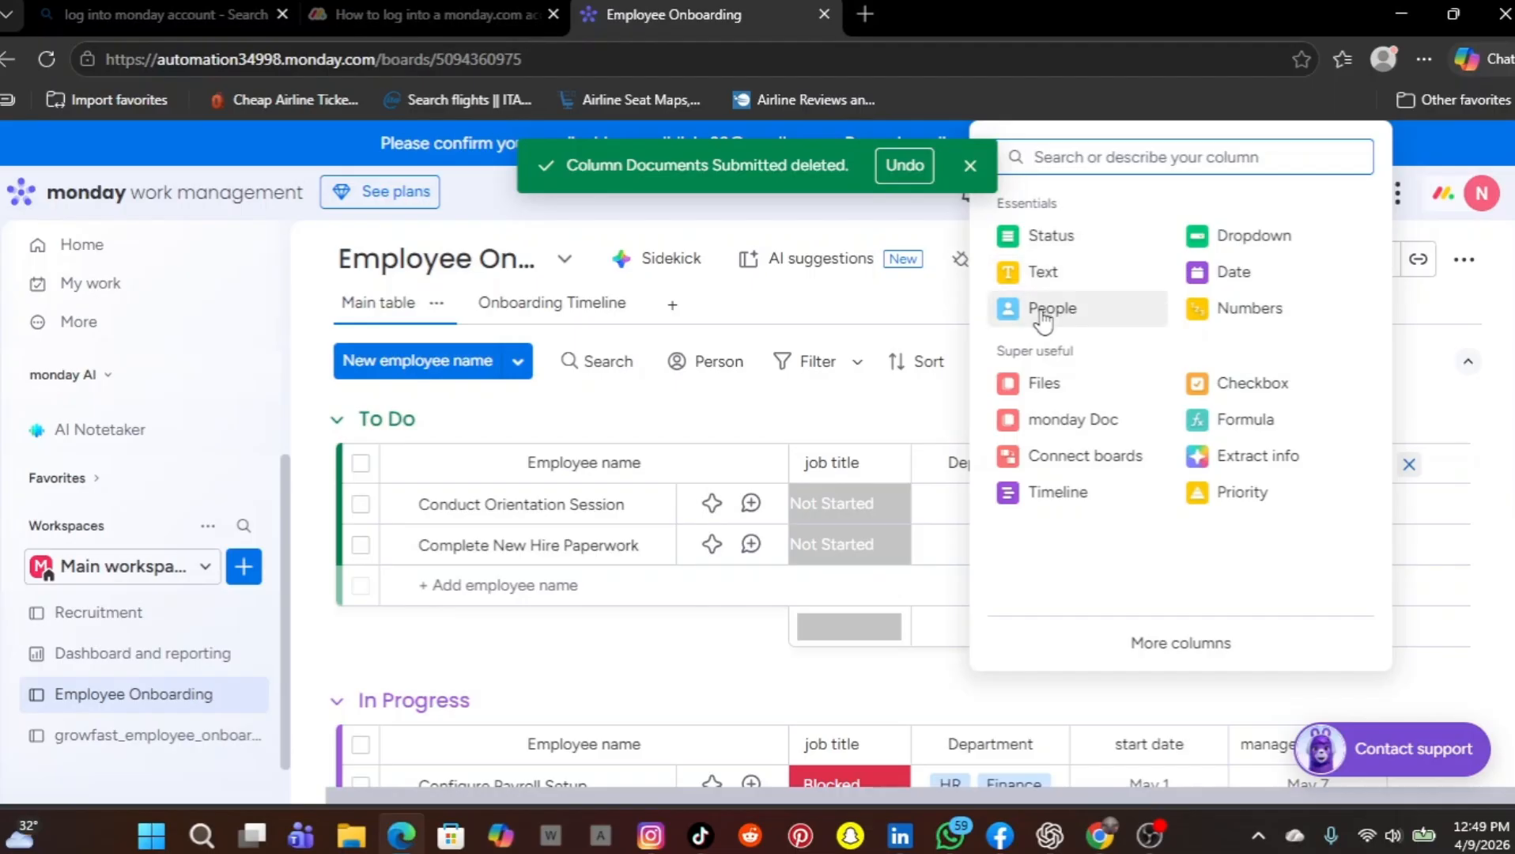
pyautogui.click(1044, 272)
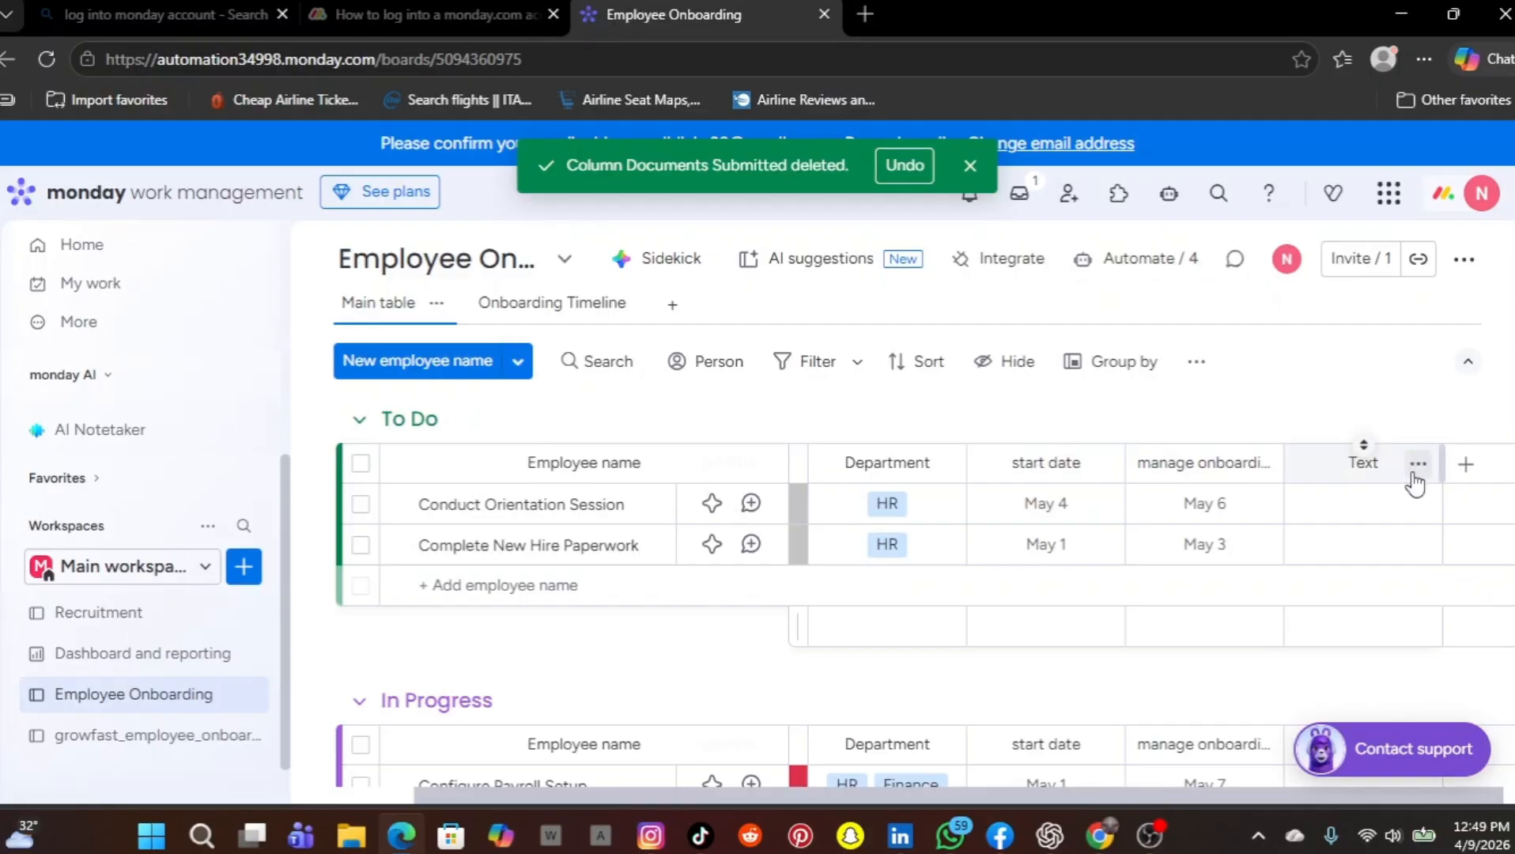
pyautogui.click(1417, 467)
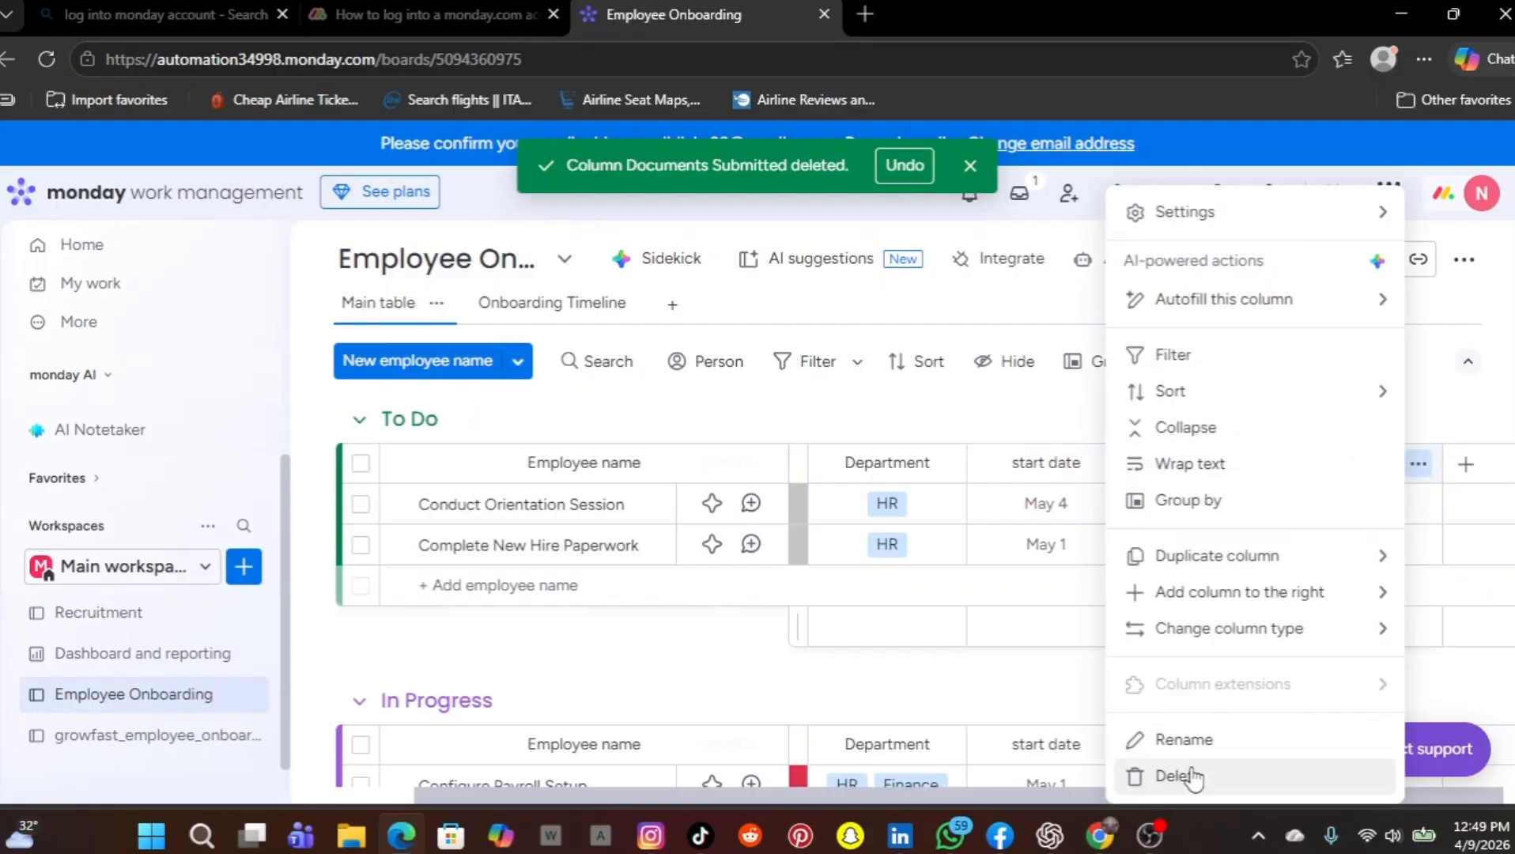
pyautogui.click(1191, 740)
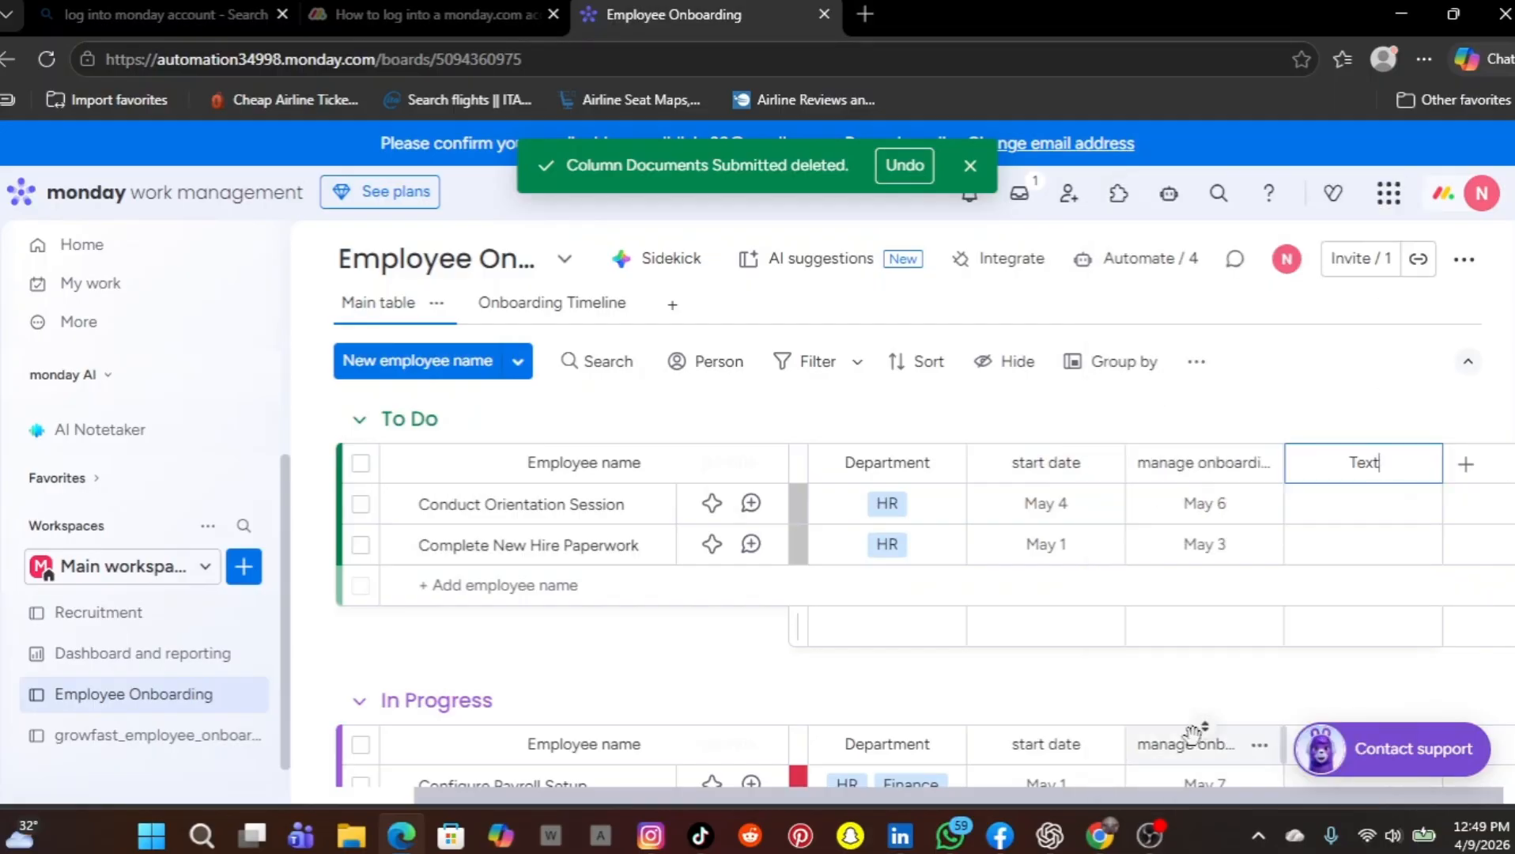
pyautogui.press('BackSpace')
pyautogui.press('BackSpace')
pyautogui.press('BackSpace')
pyautogui.write('IT setup')
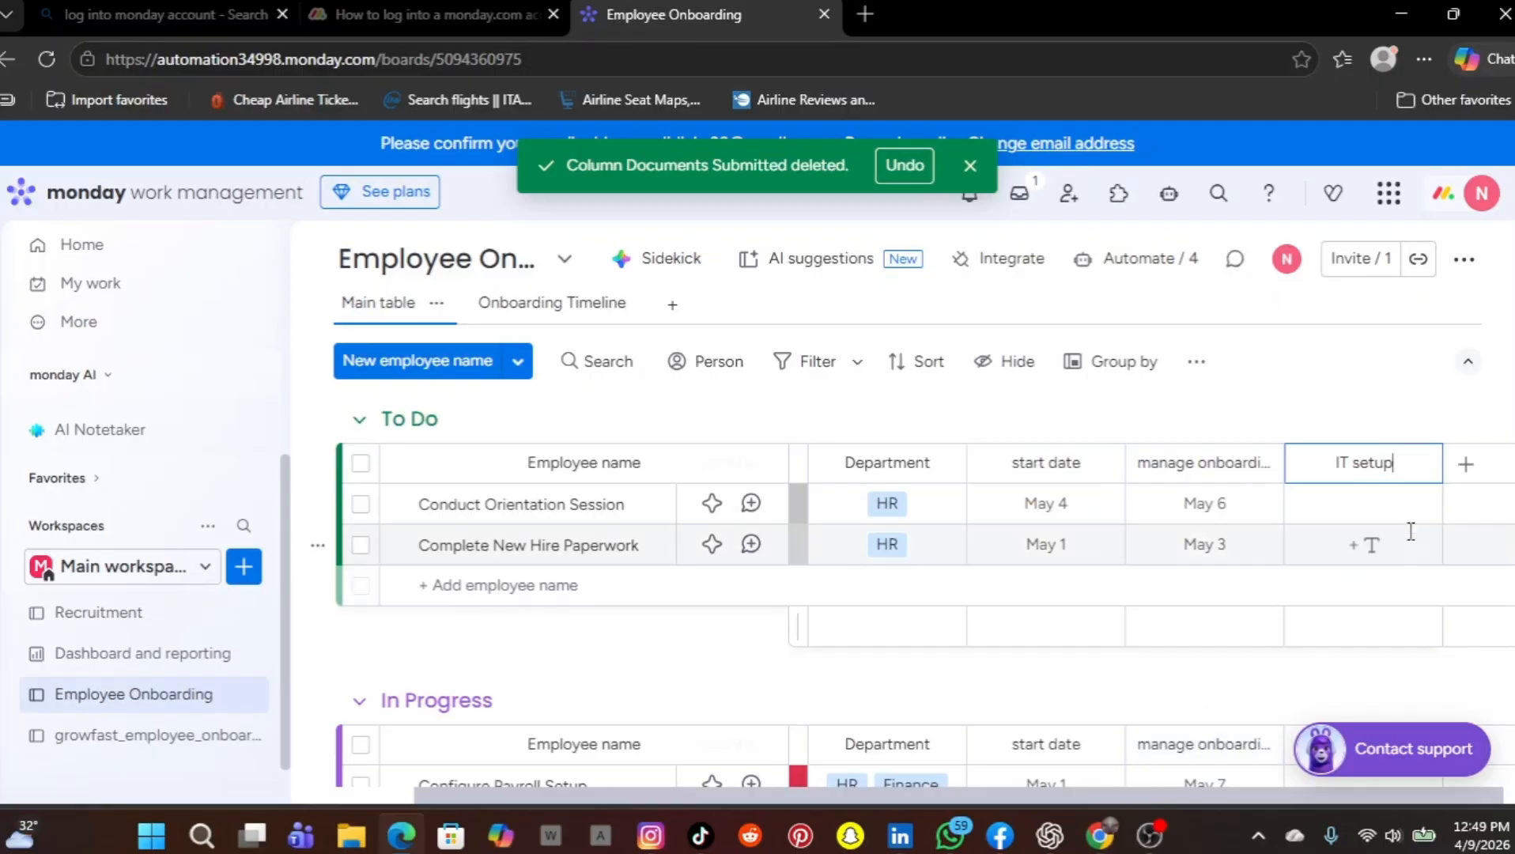
pyautogui.click(1380, 352)
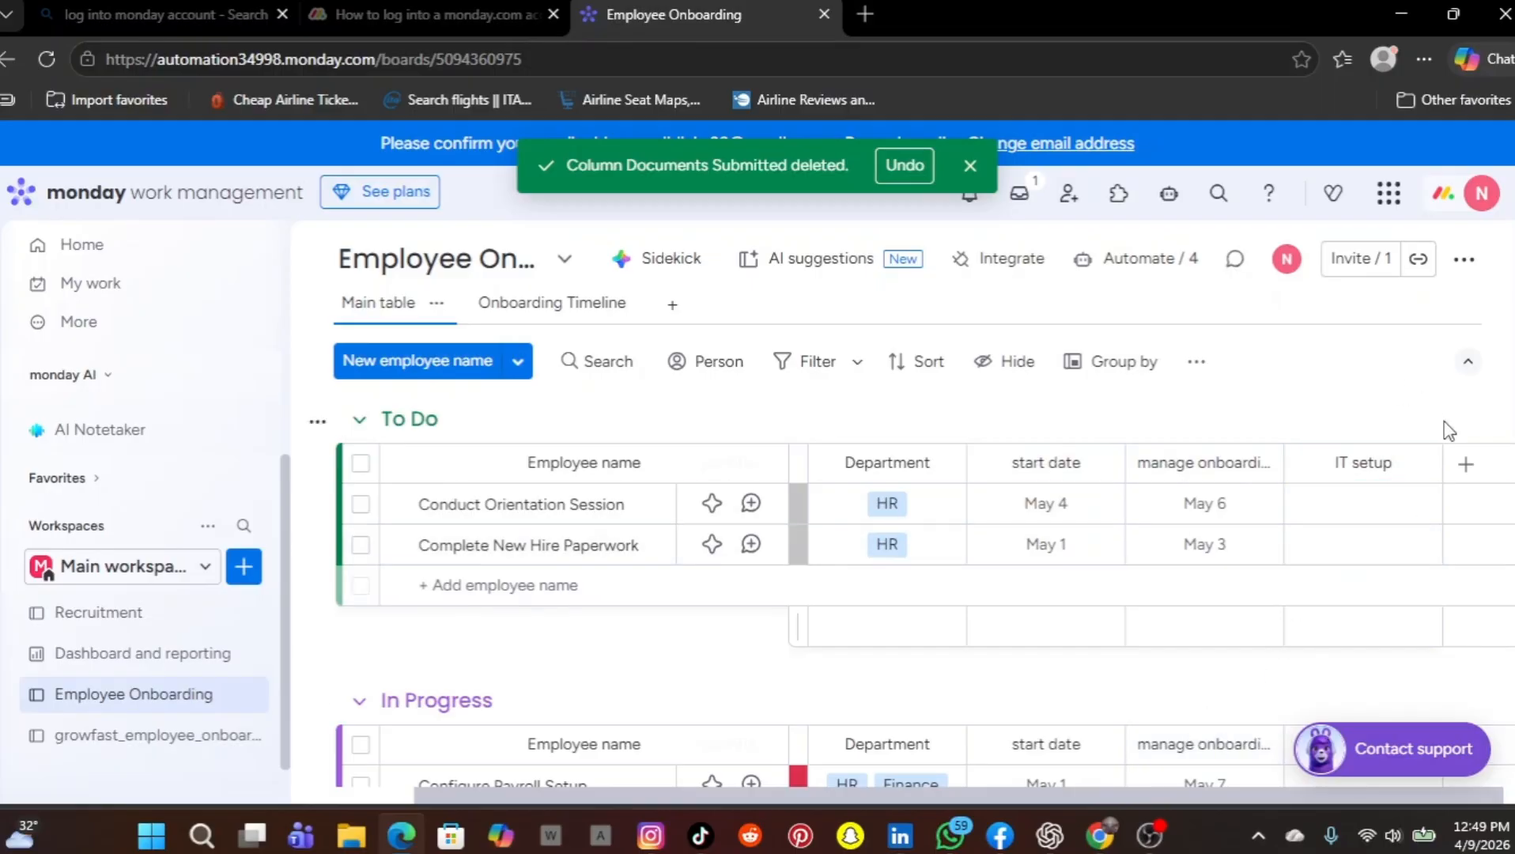
# Add another Text column after IT setup and name it Buddy name
pyautogui.click(1464, 466)
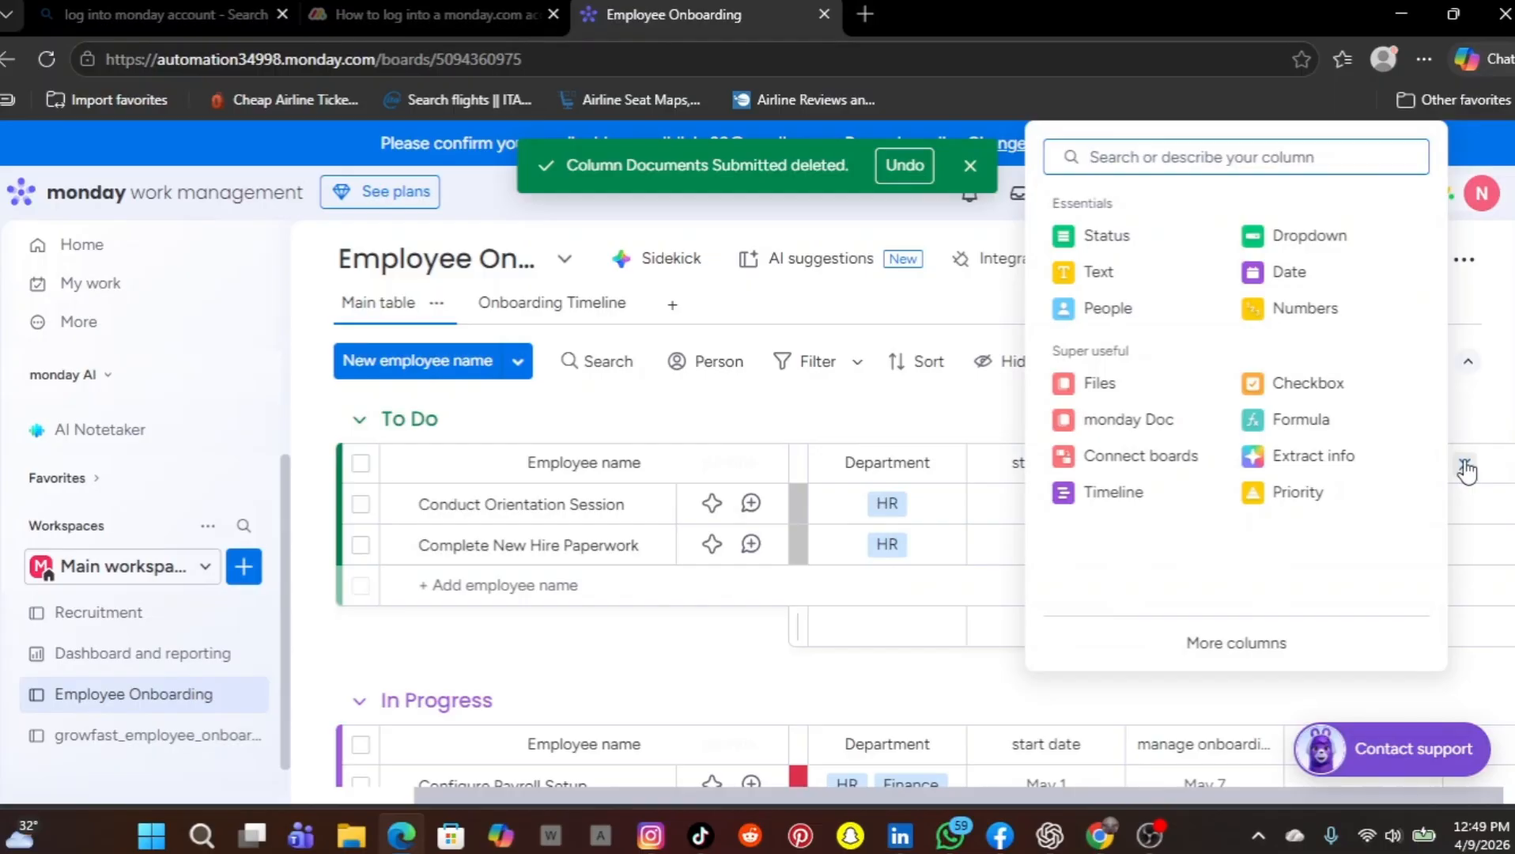
pyautogui.click(1109, 277)
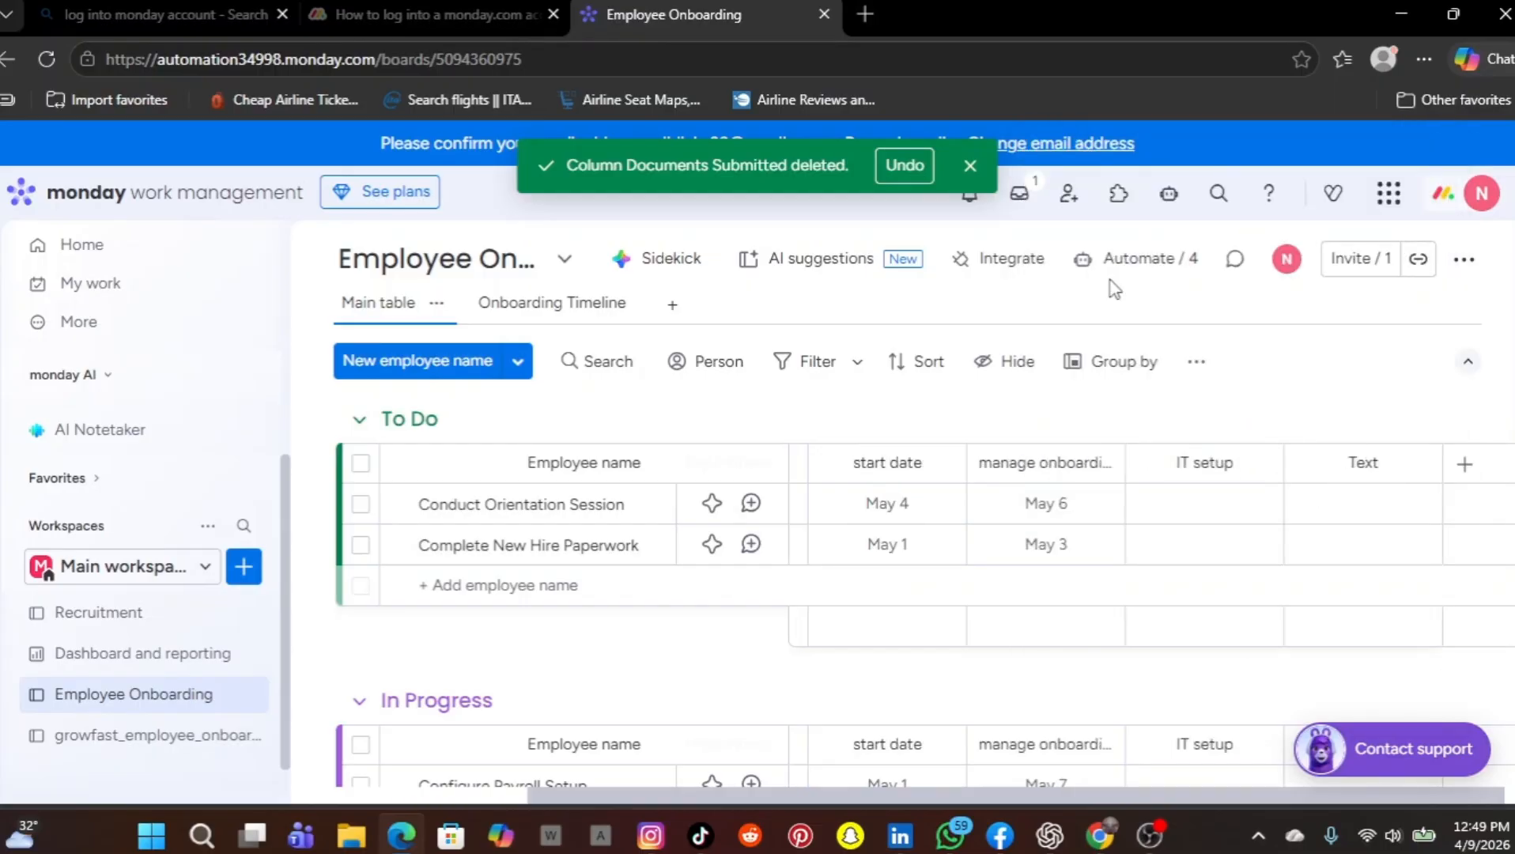
pyautogui.click(1383, 465)
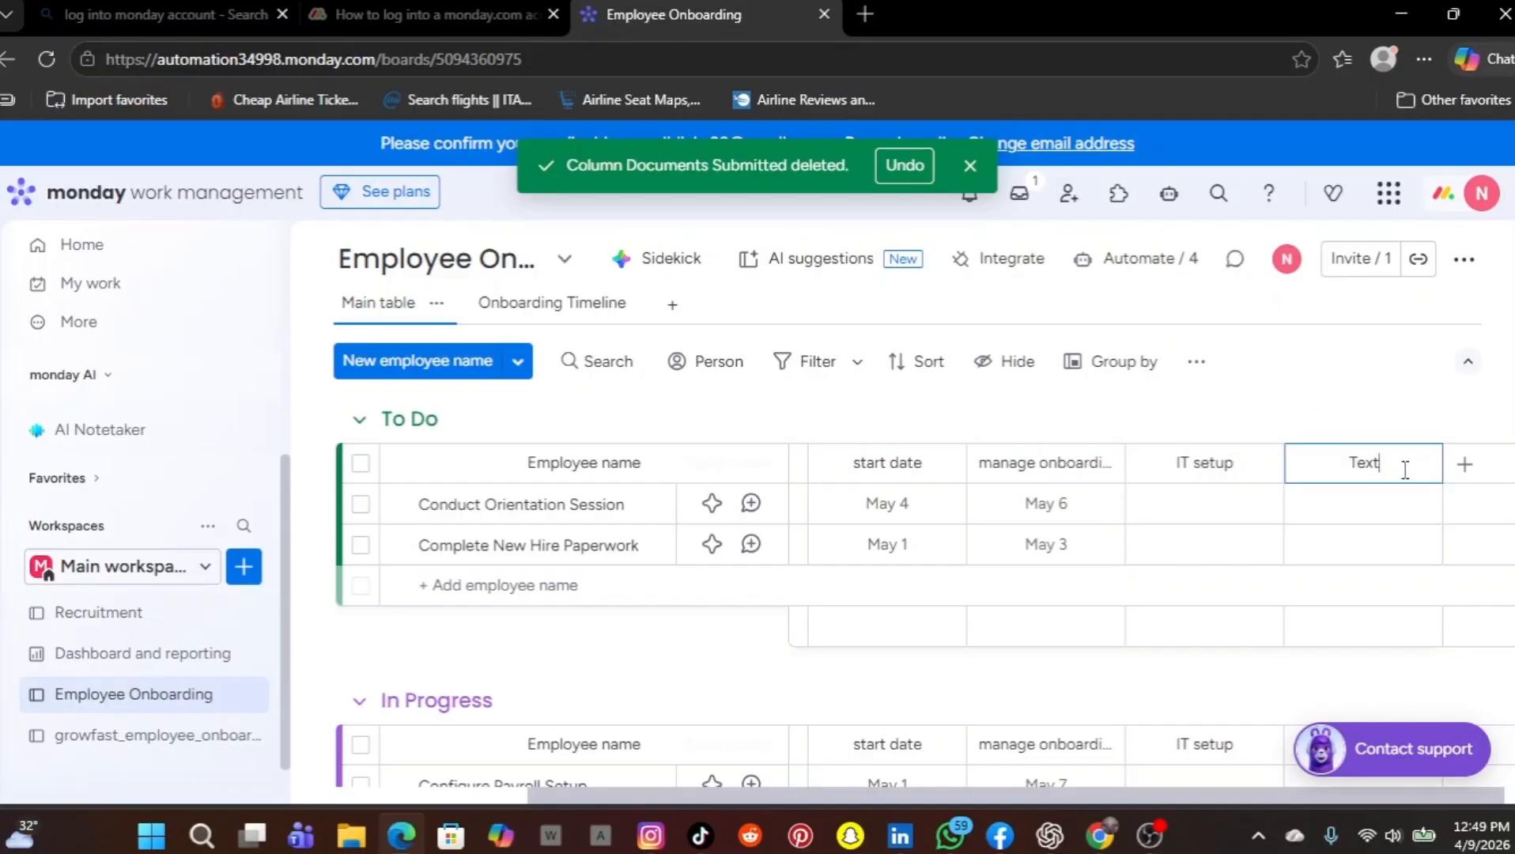
pyautogui.press('BackSpace')
pyautogui.press('BackSpace')
pyautogui.press('BackSpace')
pyautogui.write('Buddy name')
pyautogui.press('Return')
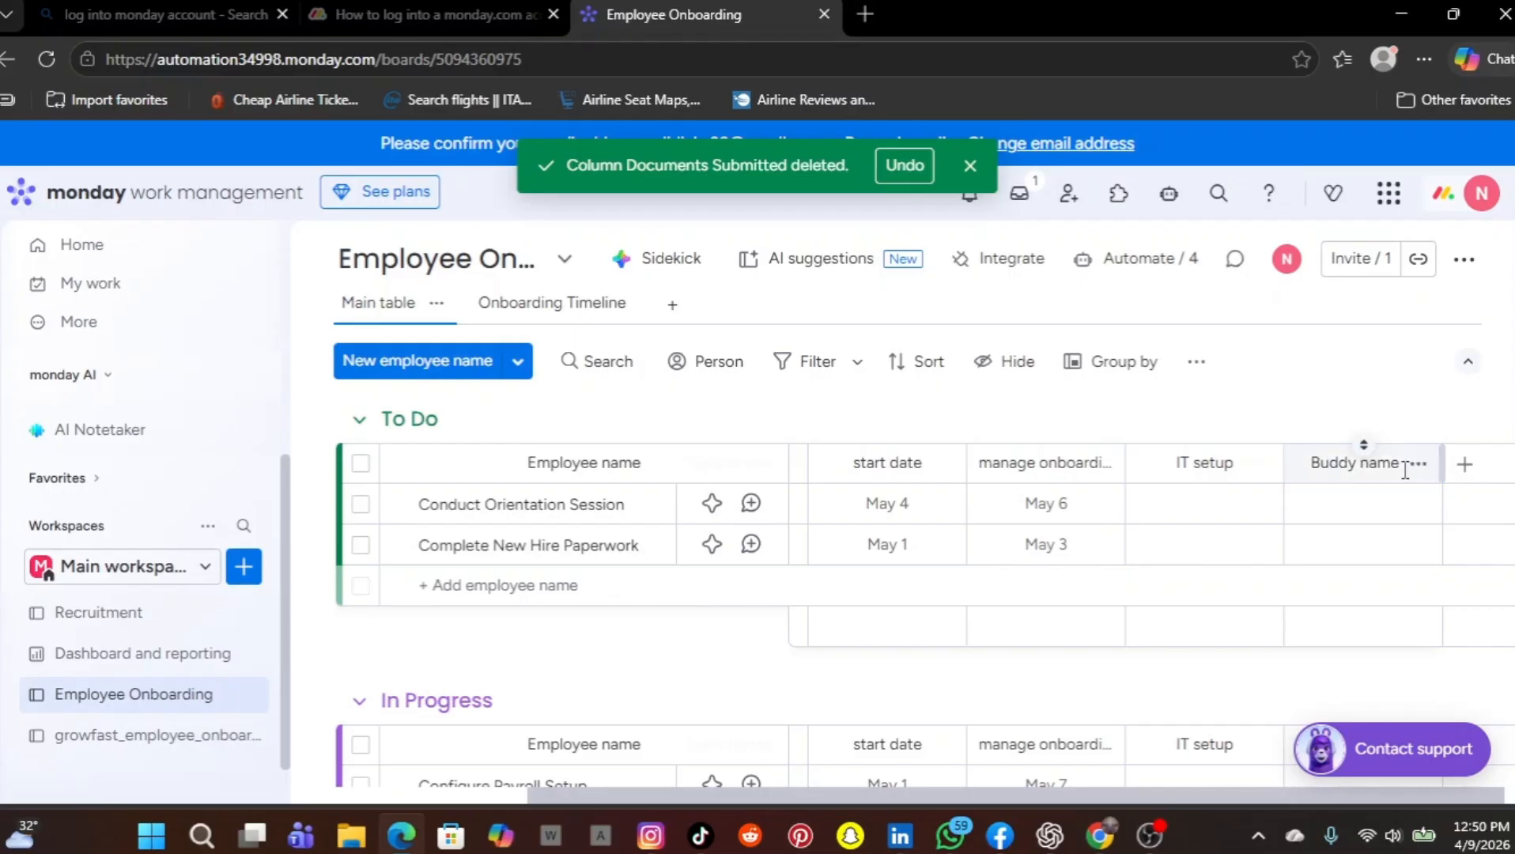
# Add a Text column after Buddy name and name it probation notes
pyautogui.click(1464, 470)
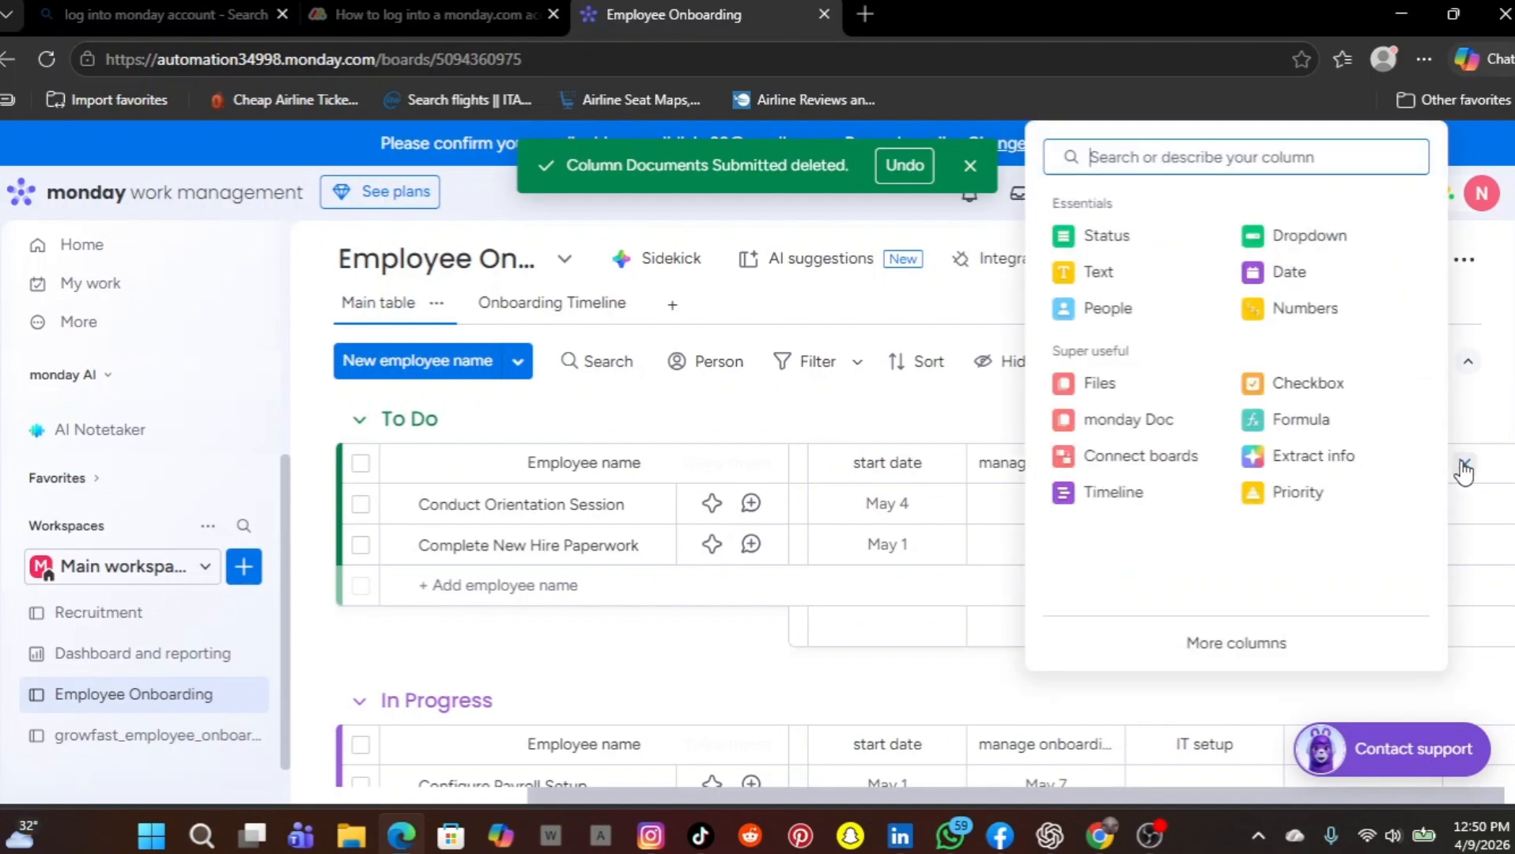
pyautogui.click(1161, 290)
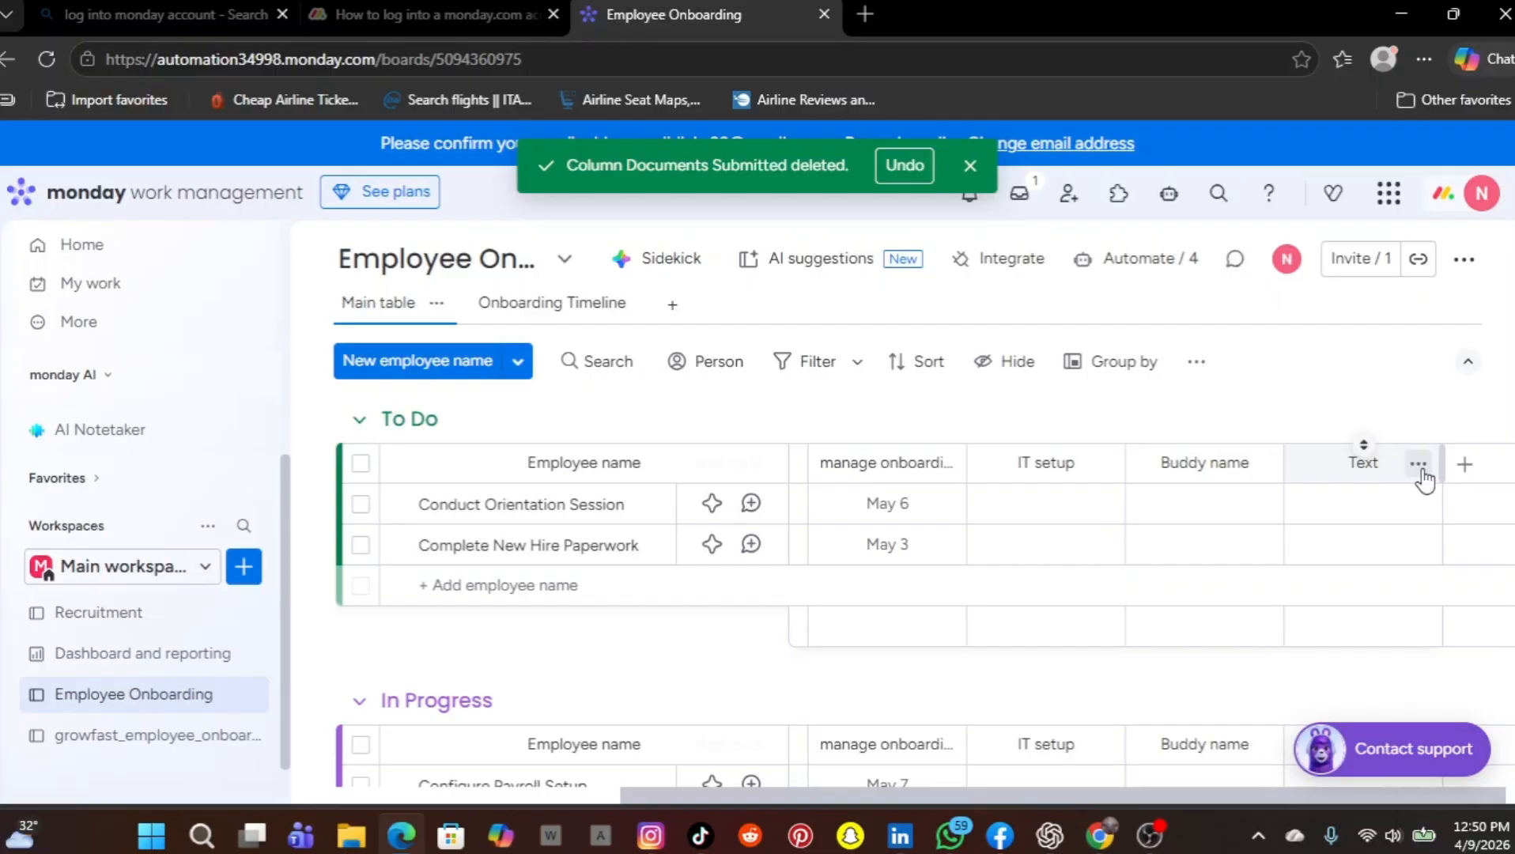
pyautogui.click(1419, 465)
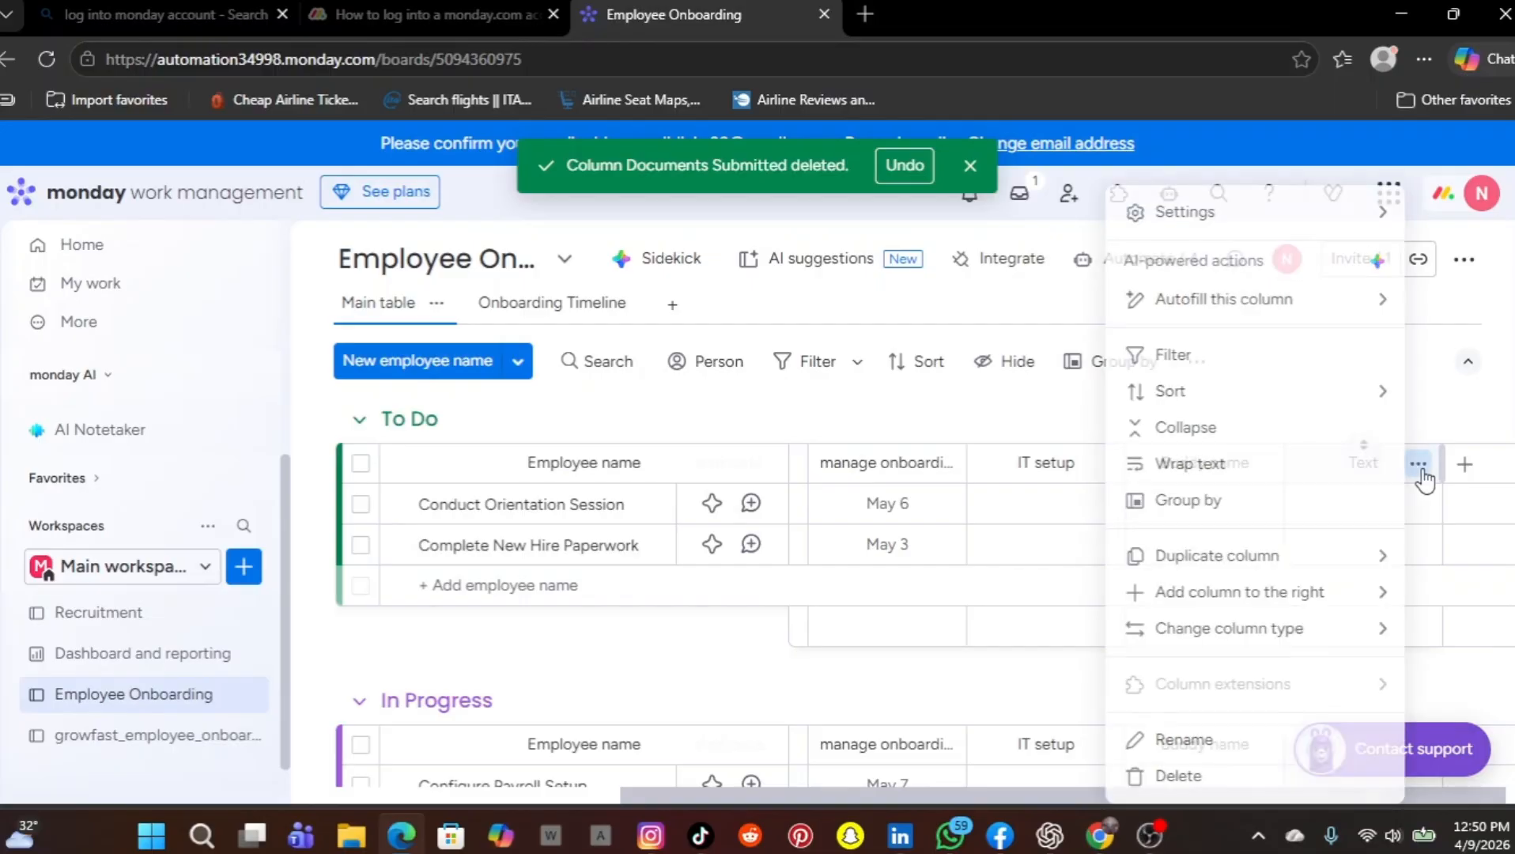
pyautogui.click(1215, 756)
pyautogui.press('BackSpace')
pyautogui.press('BackSpace')
pyautogui.press('BackSpace')
pyautogui.press('BackSpace')
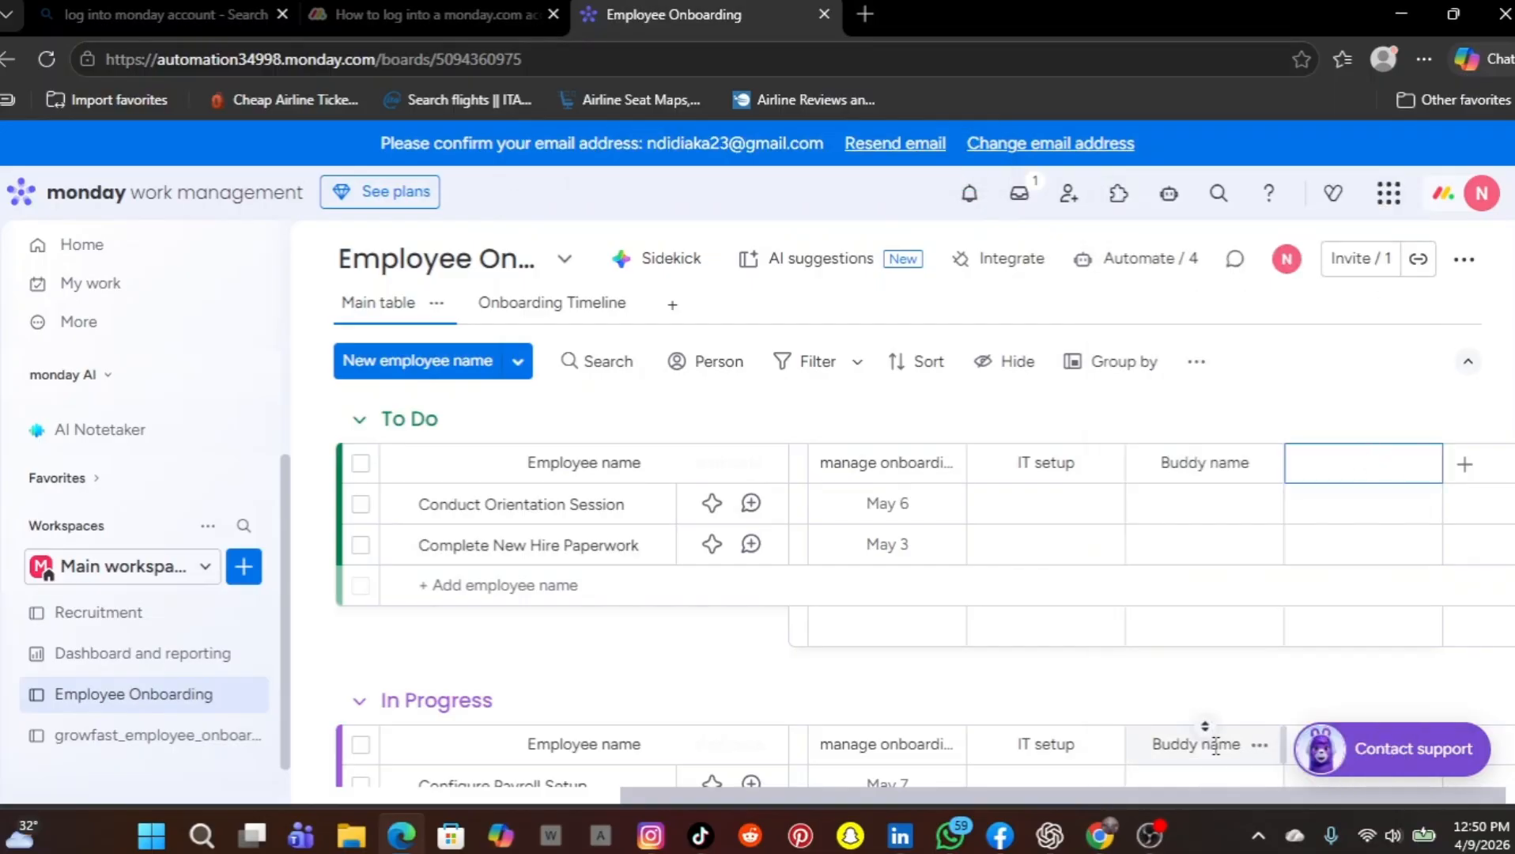
pyautogui.write('probation notes')
pyautogui.press('Return')
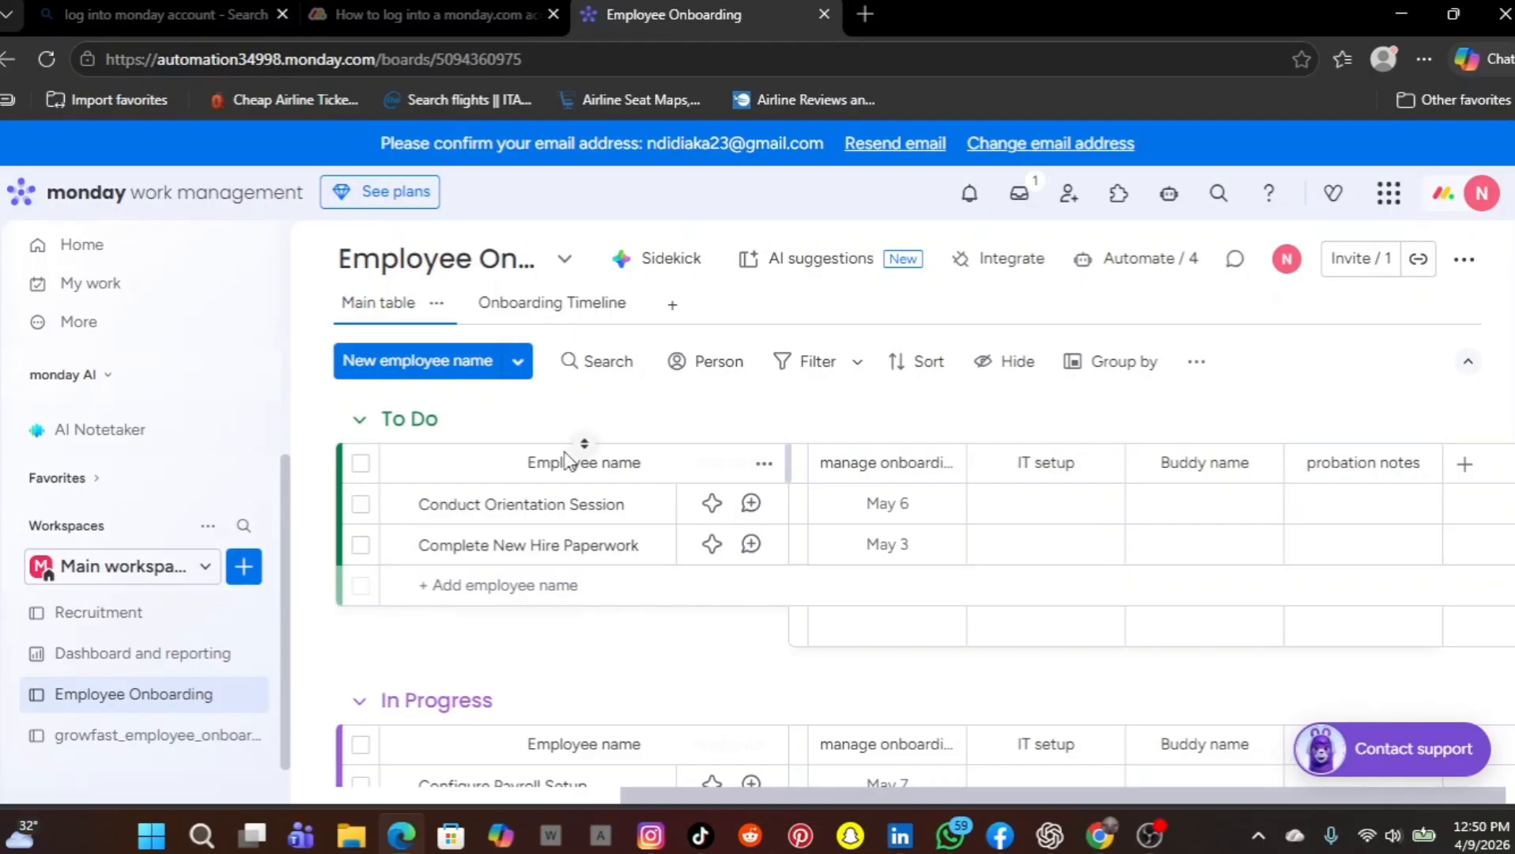
pyautogui.hscroll(-5, 566, 460)
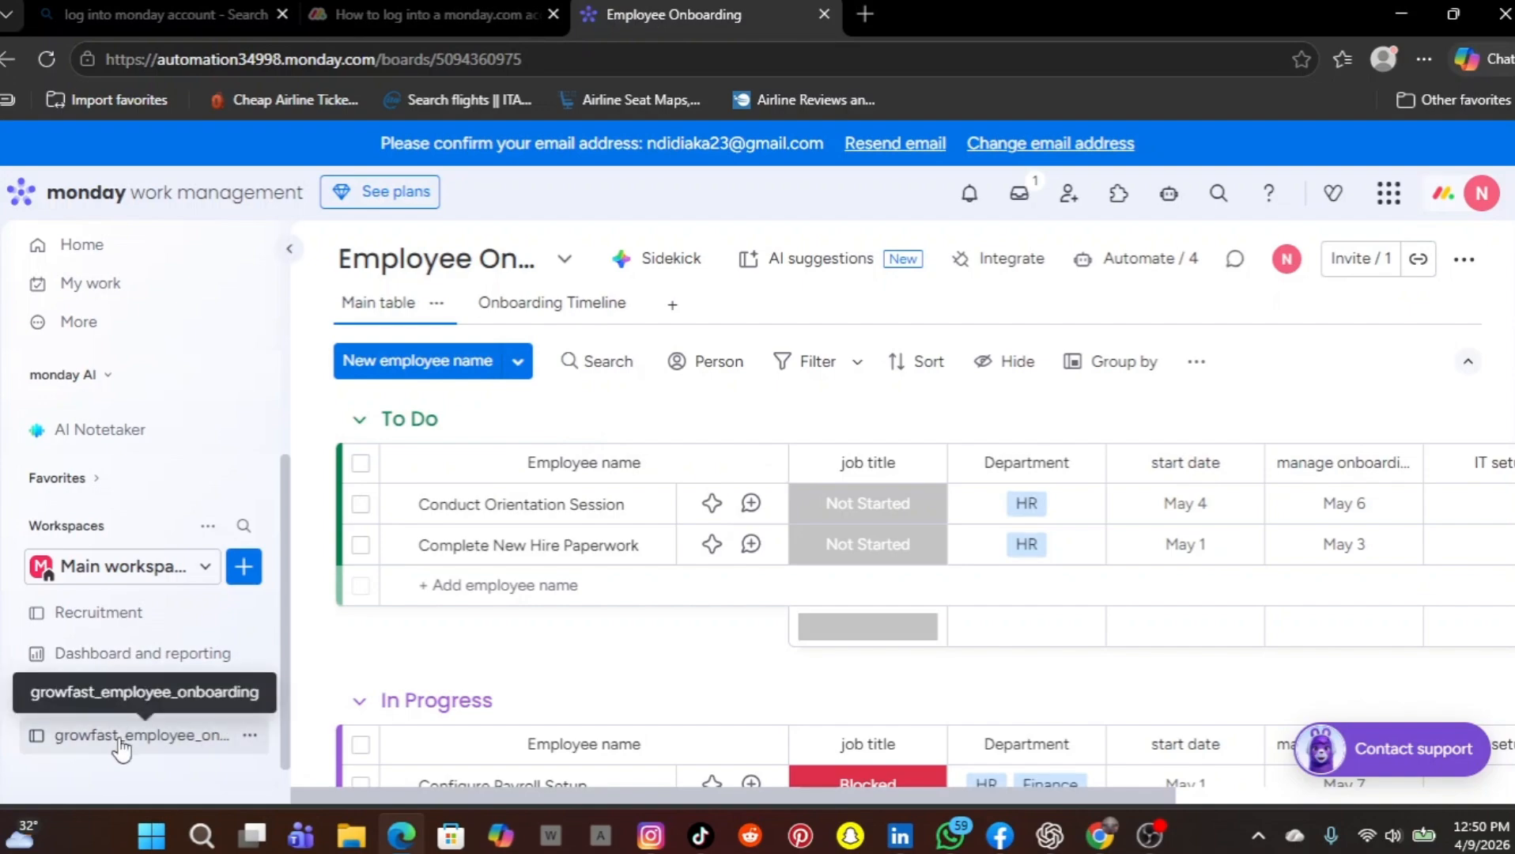
pyautogui.click(438, 307)
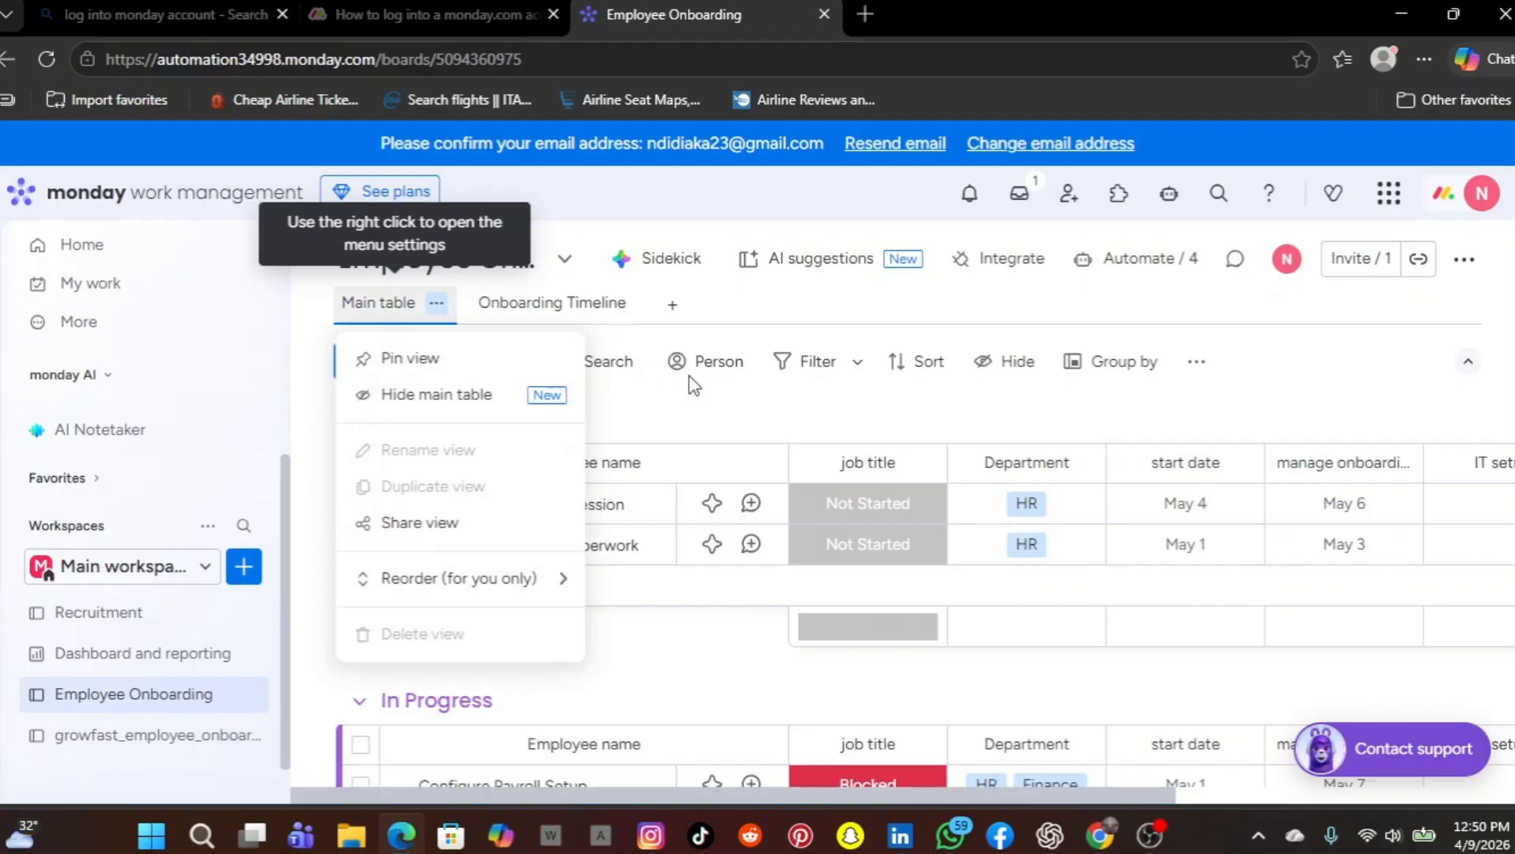
pyautogui.click(732, 401)
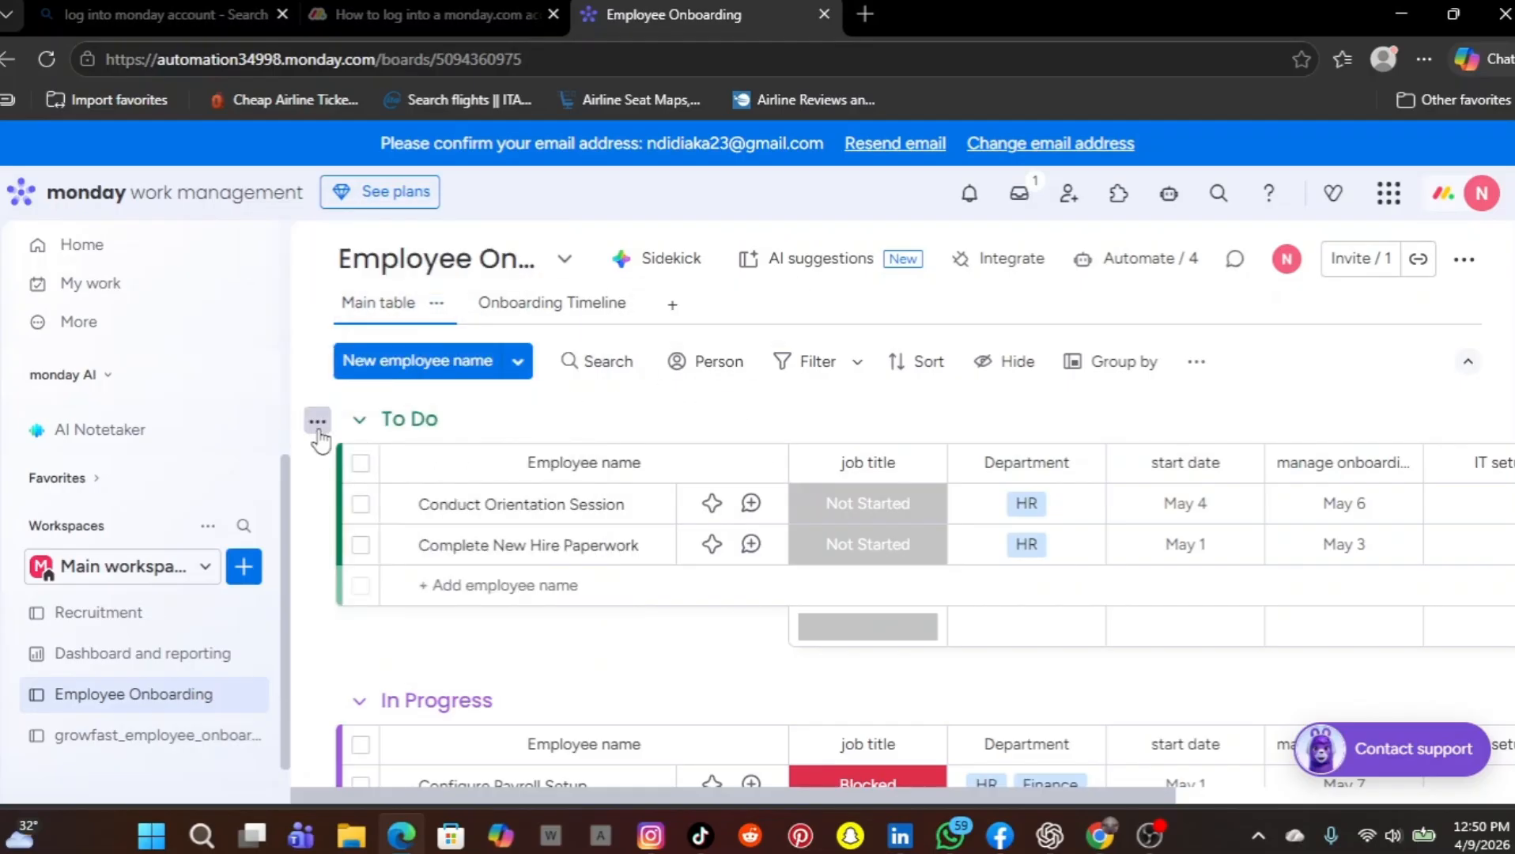
pyautogui.click(250, 697)
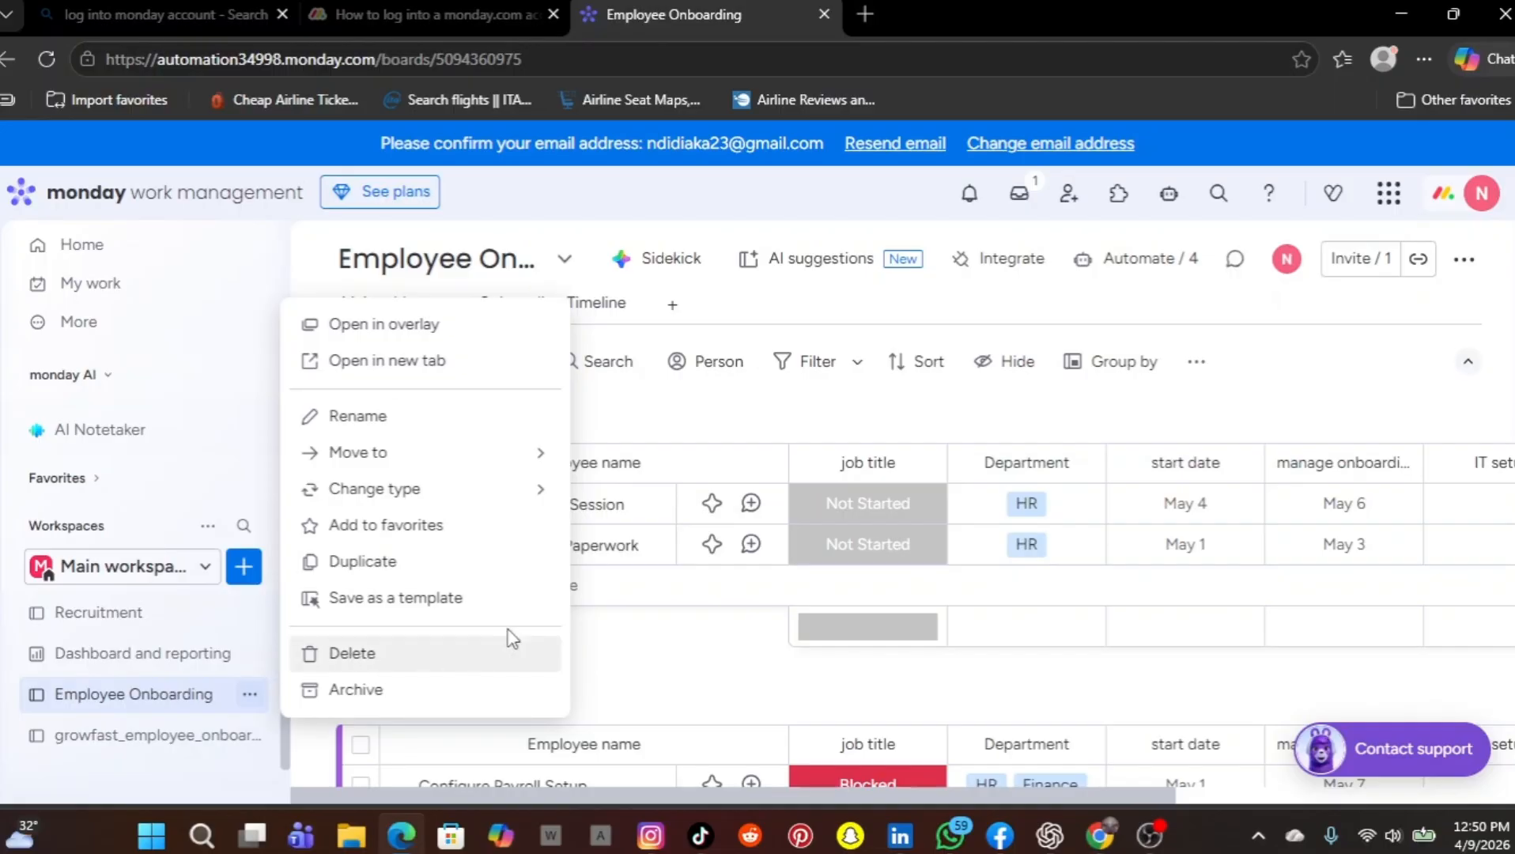
pyautogui.click(641, 636)
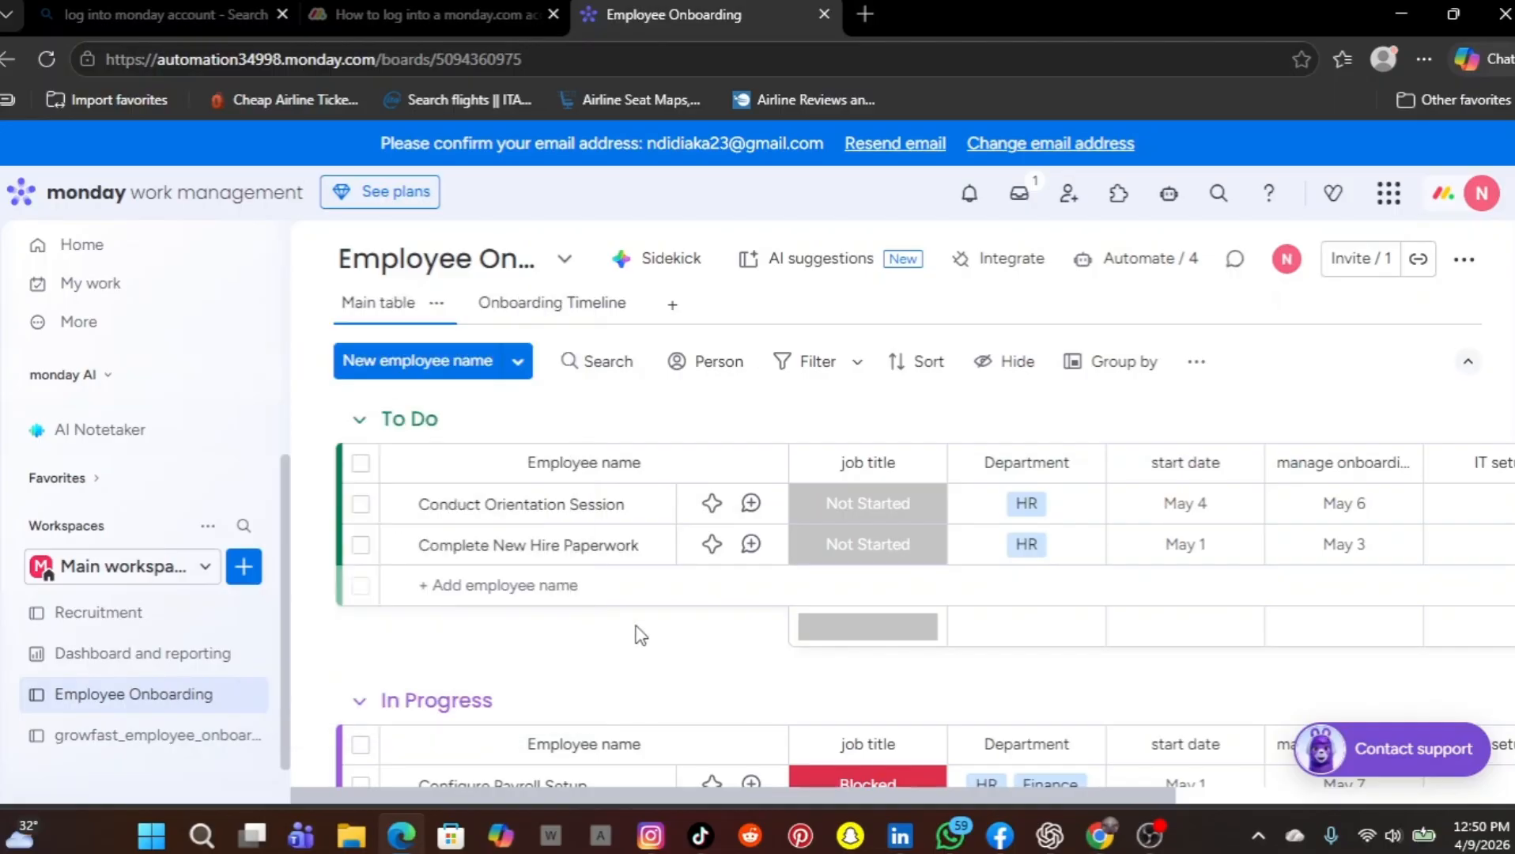
# Start importing employee names into the Employee Onboarding board and upload growfast_employee_onboarding.csv from Documents
pyautogui.click(518, 362)
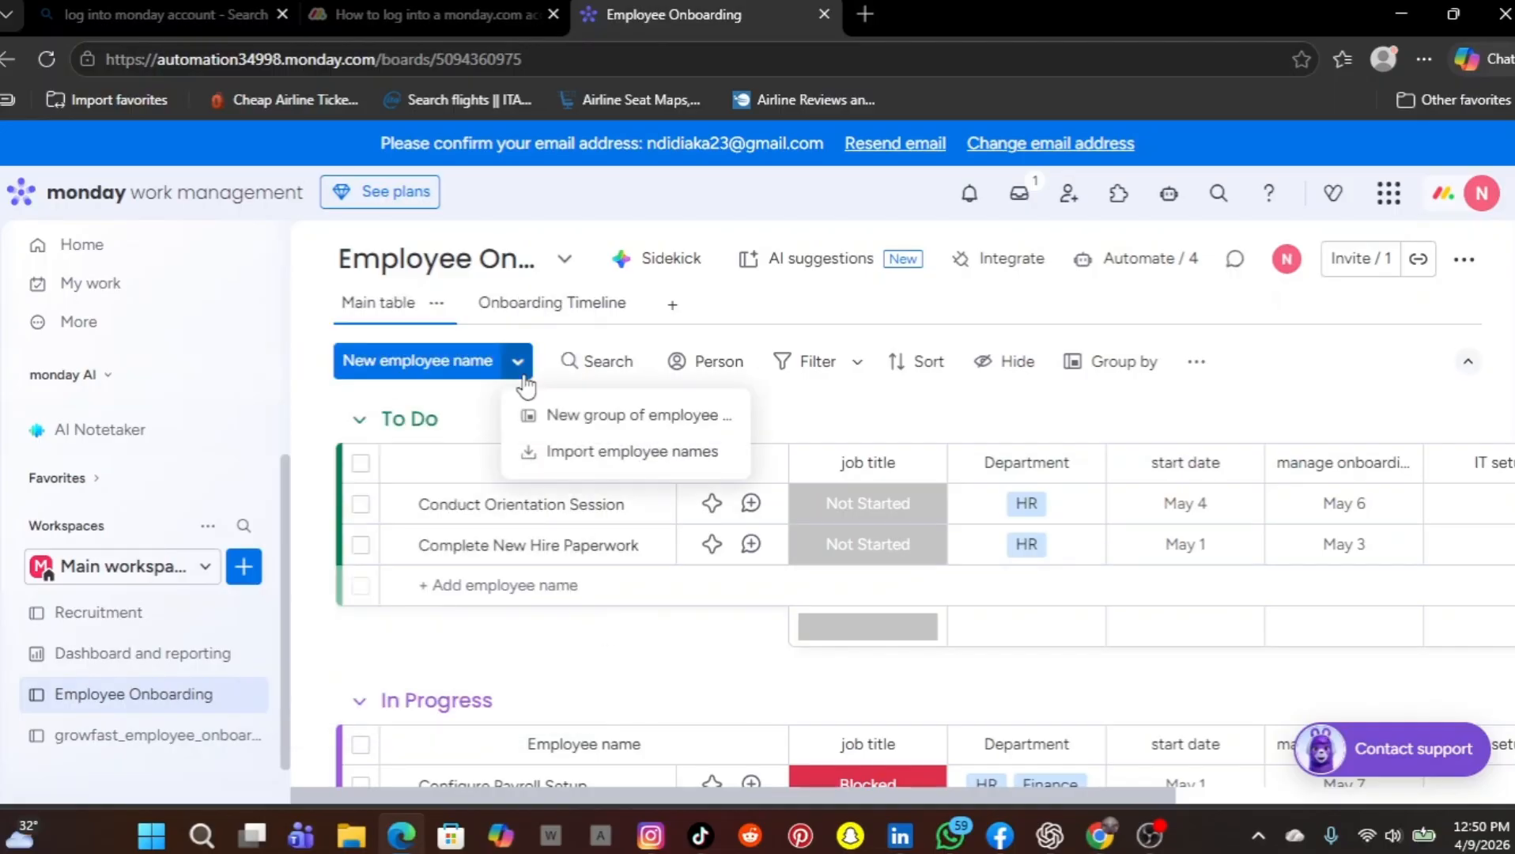
pyautogui.click(585, 454)
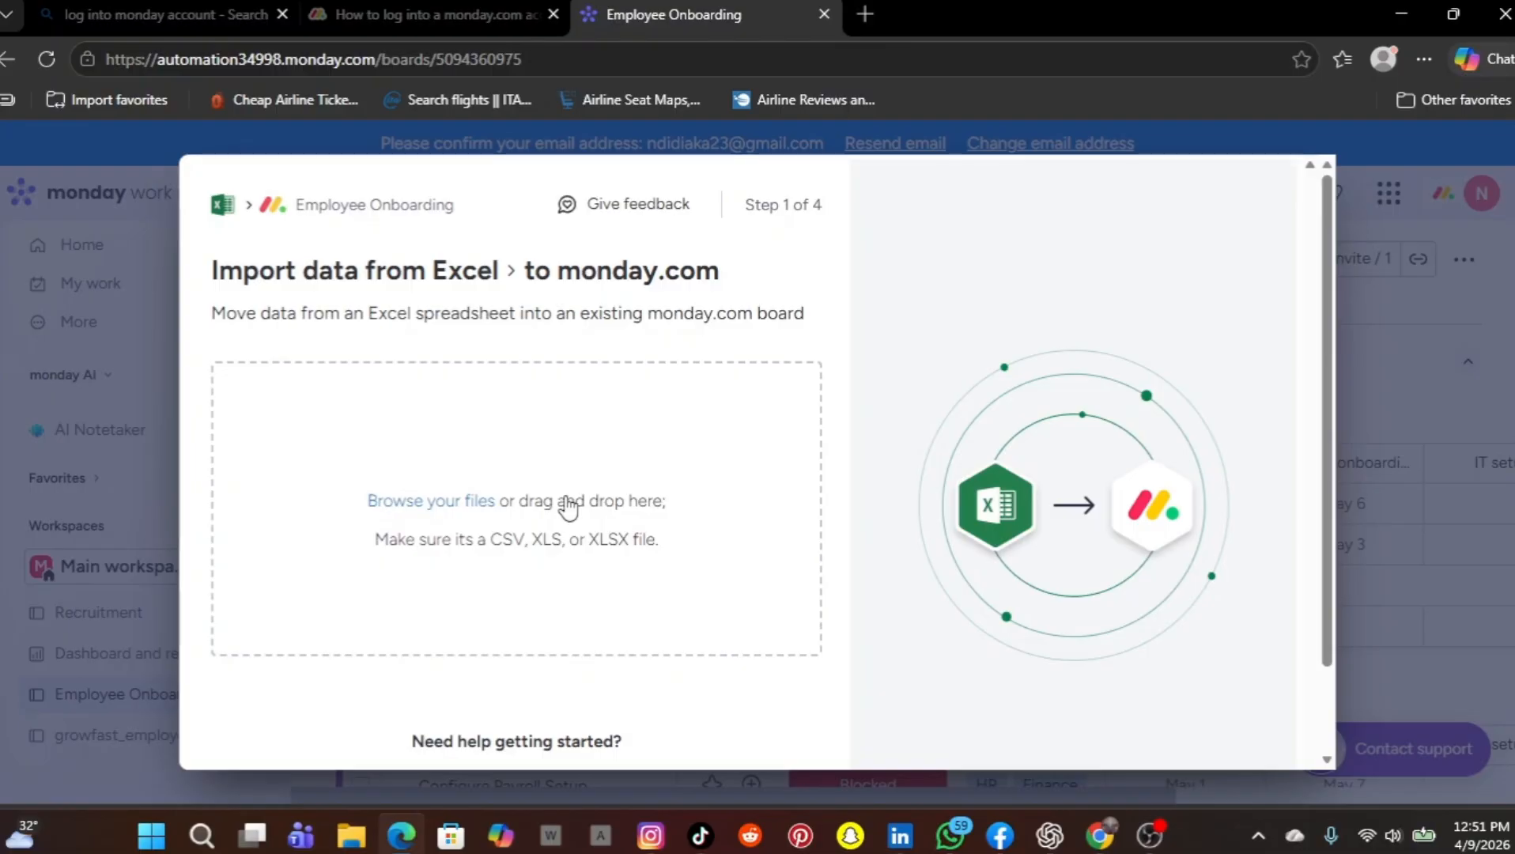
pyautogui.scroll(-1, 562, 506)
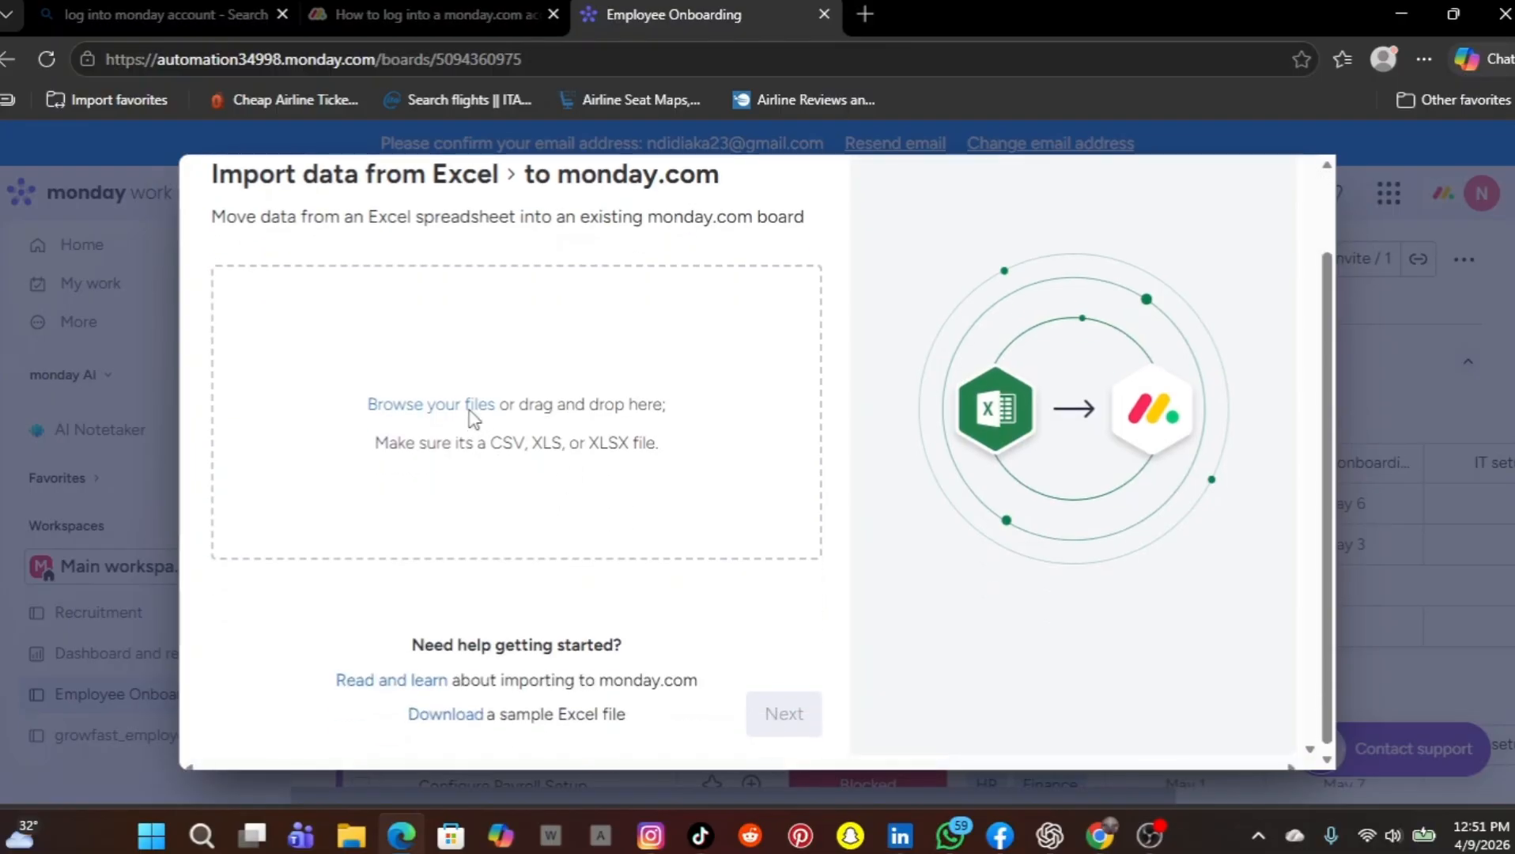
pyautogui.click(472, 405)
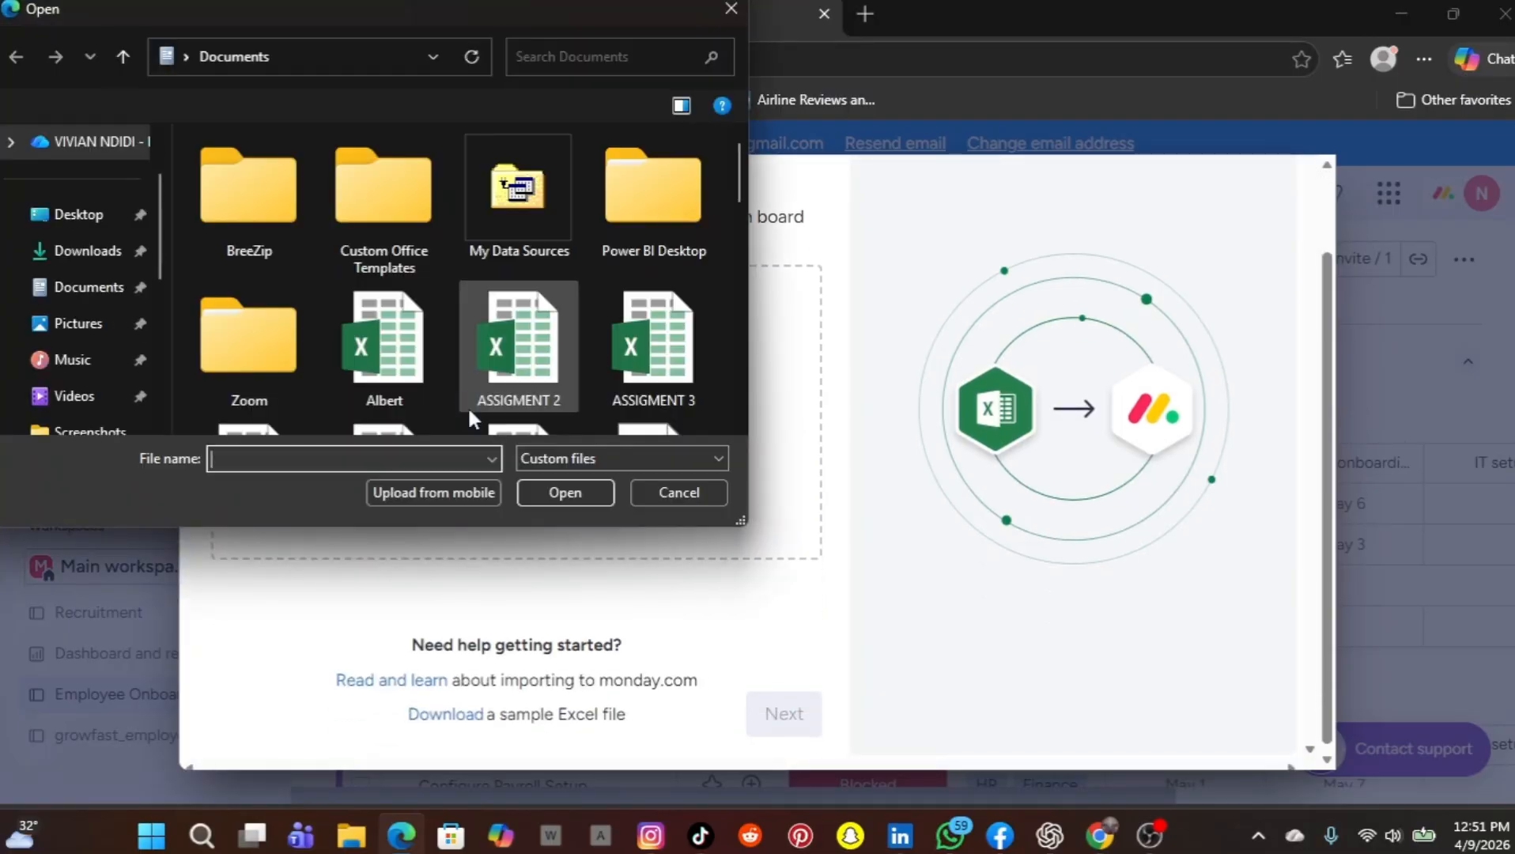
pyautogui.write('gr')
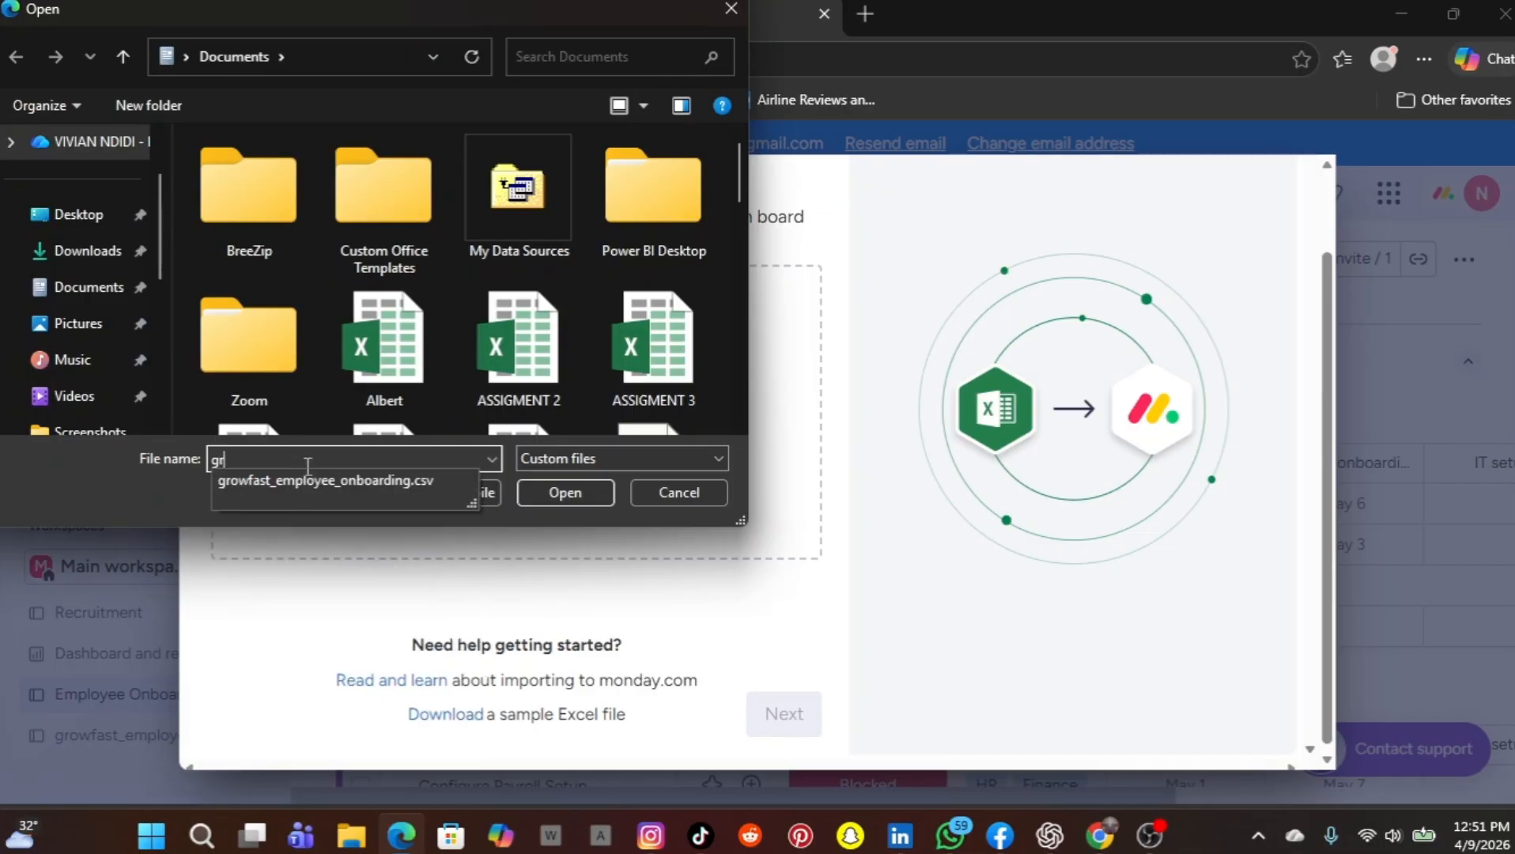
pyautogui.click(301, 481)
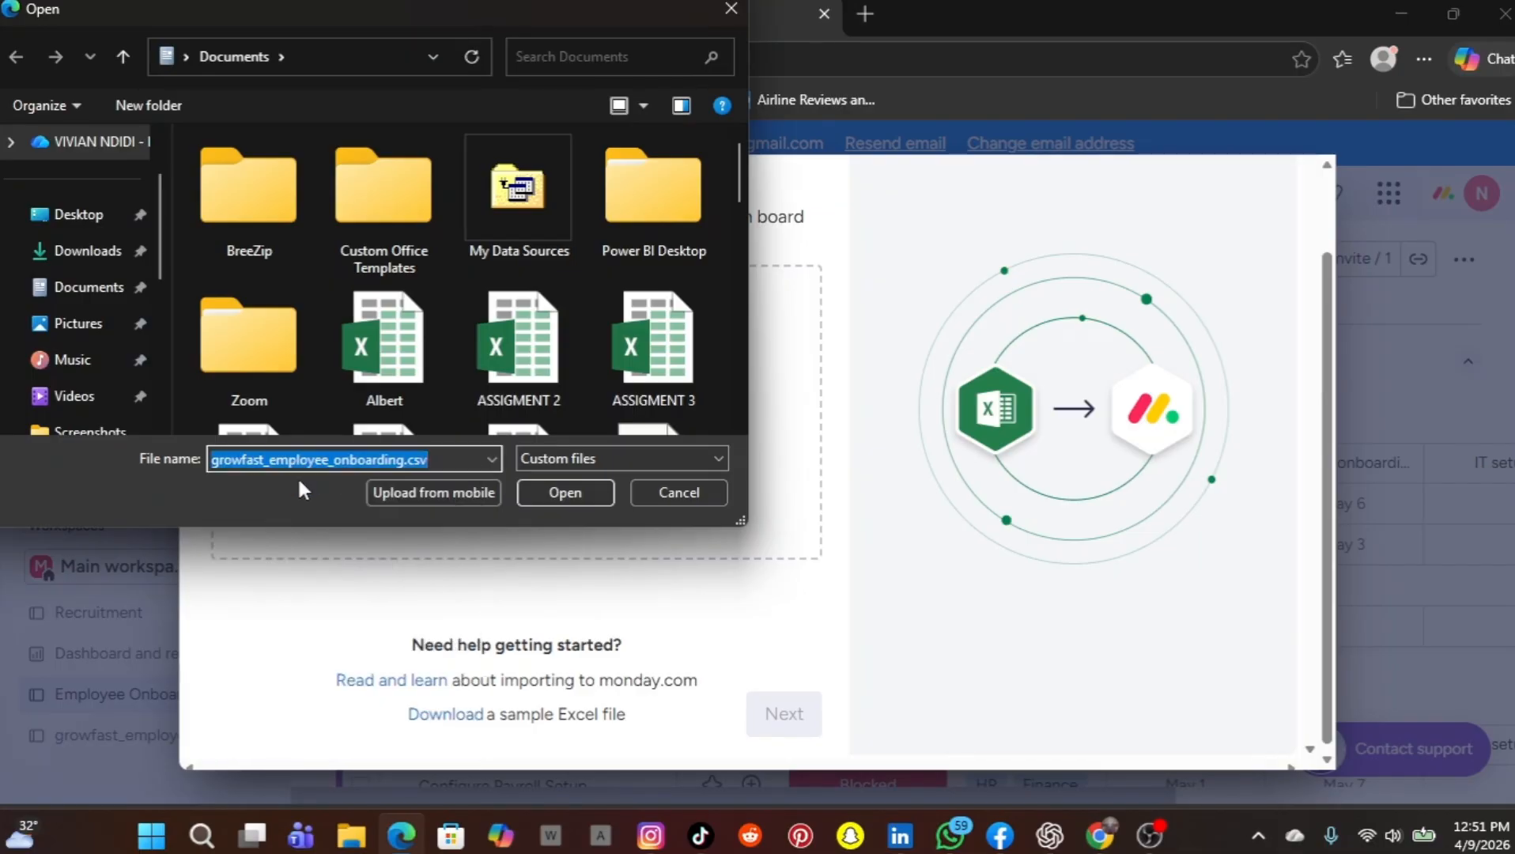
pyautogui.click(544, 488)
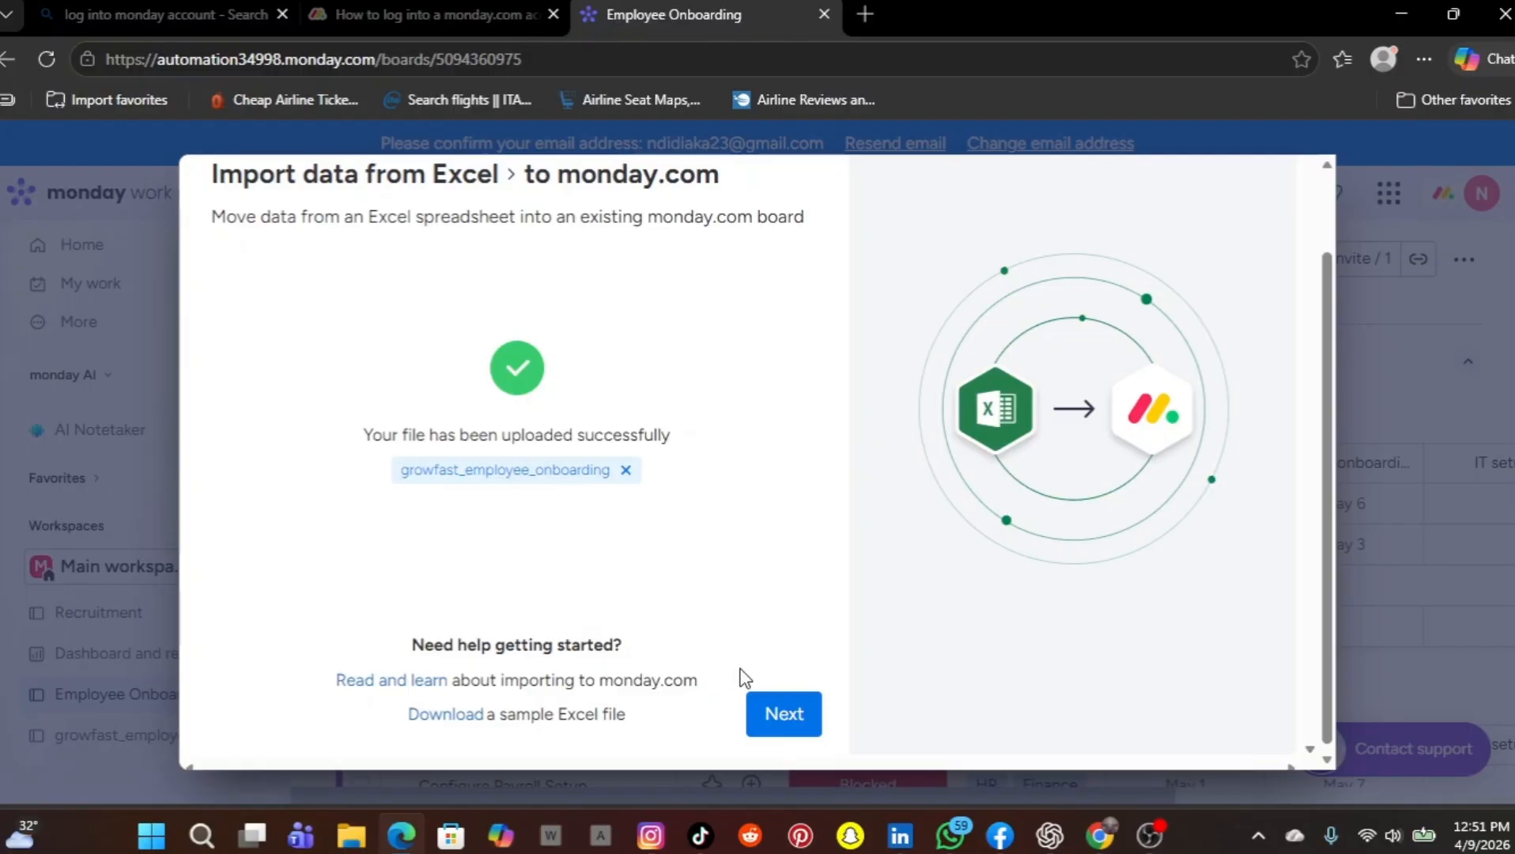
pyautogui.click(771, 721)
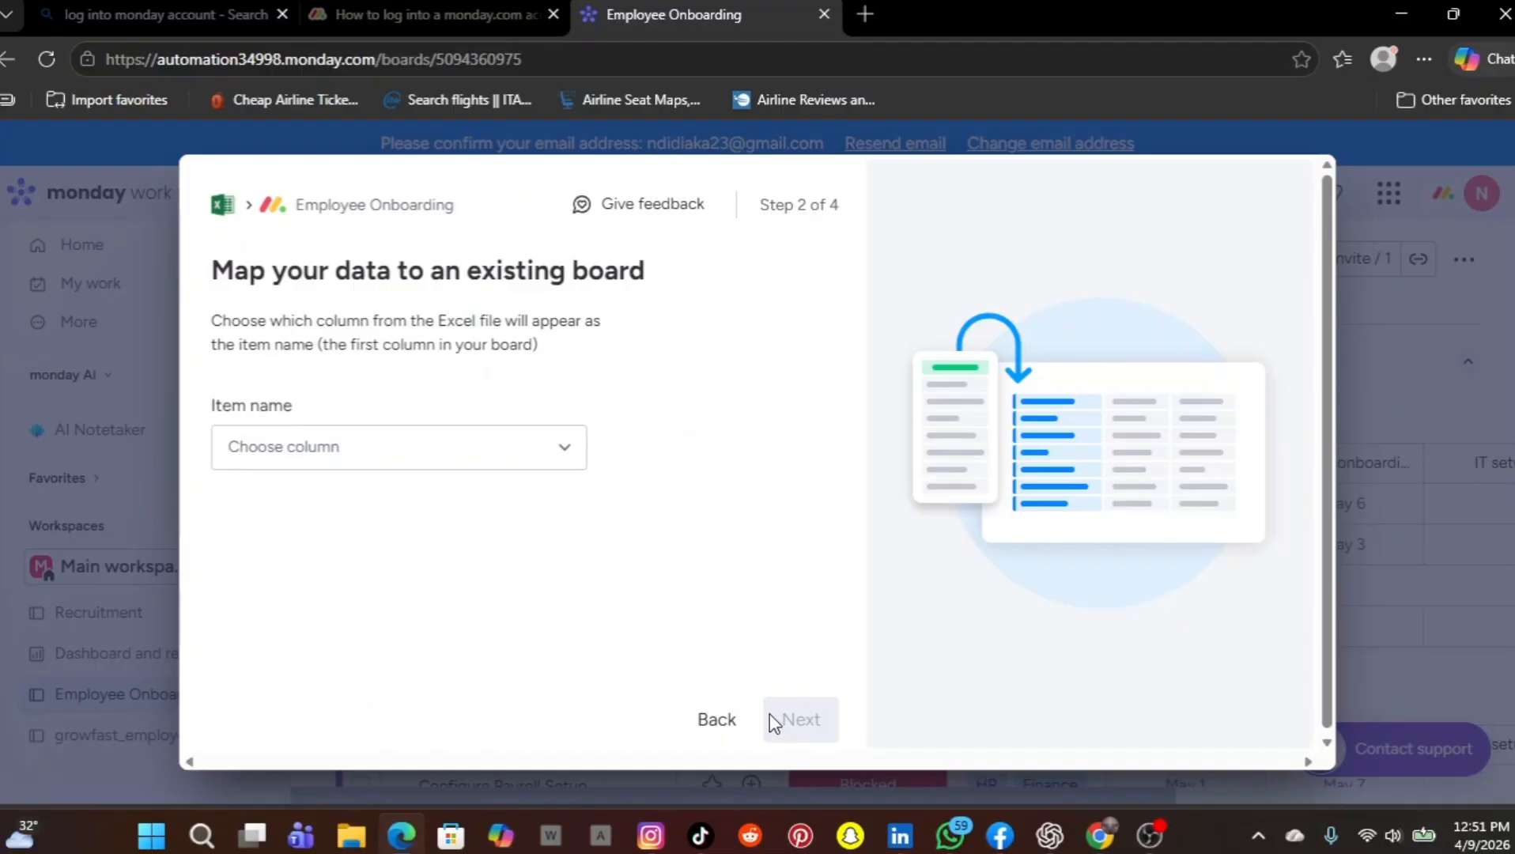
# Use the Employee Name column of the file as the item name and continue to column mapping
pyautogui.click(564, 458)
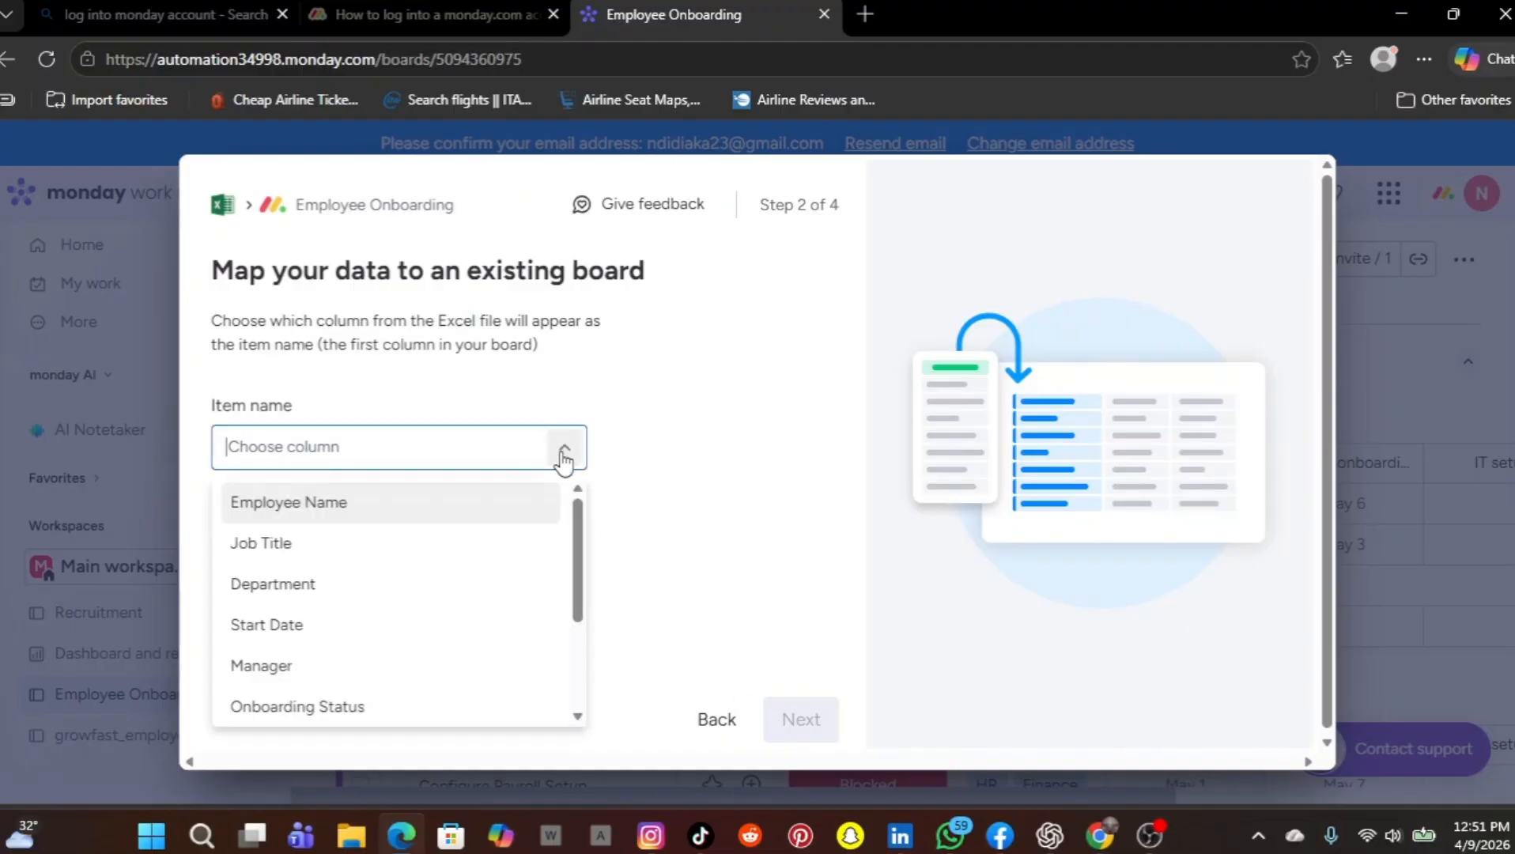
pyautogui.click(455, 503)
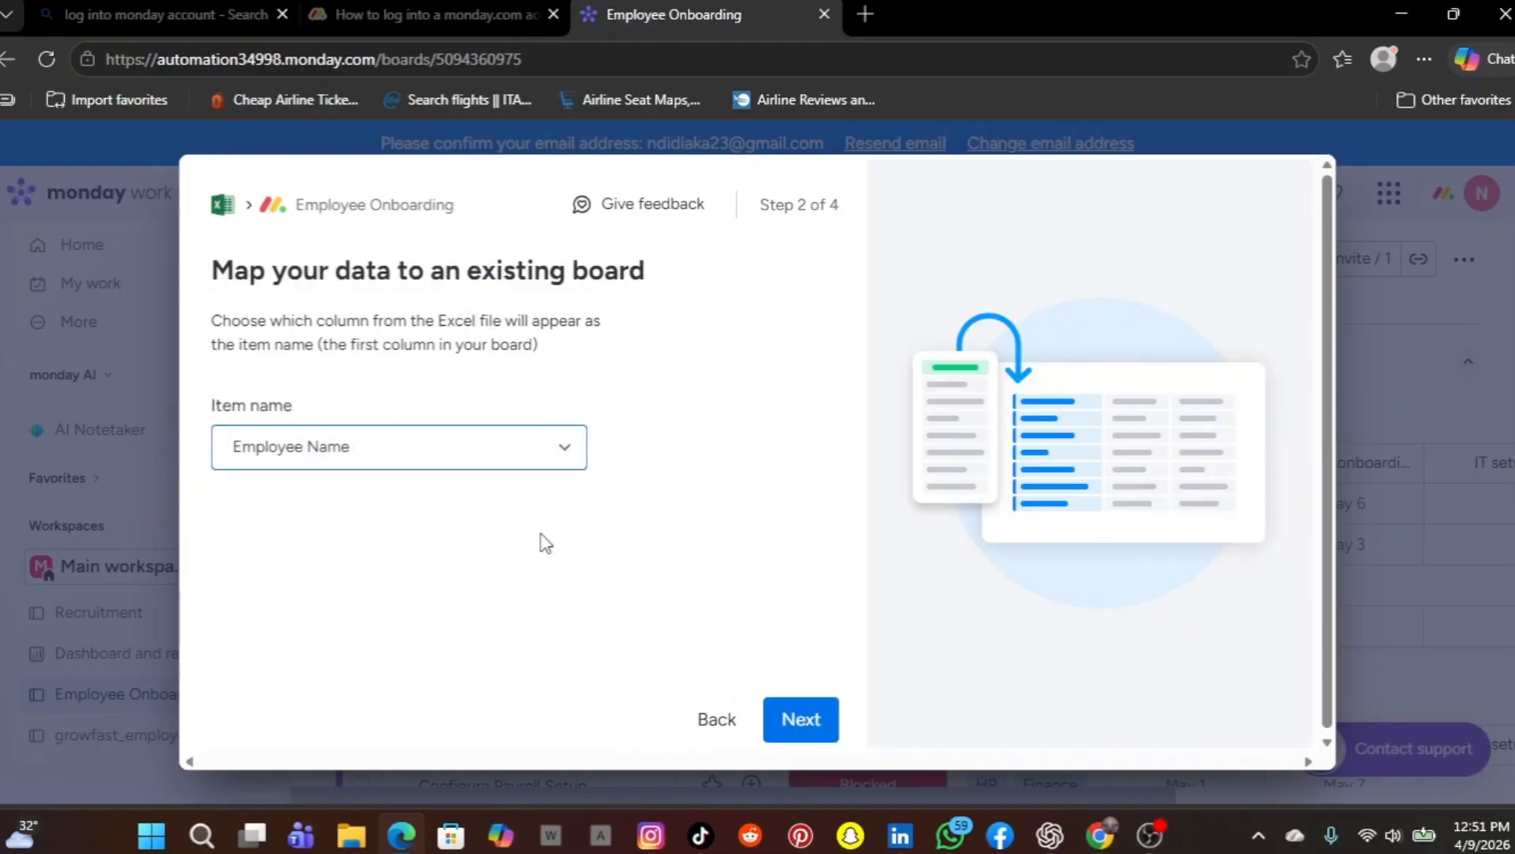
pyautogui.click(791, 726)
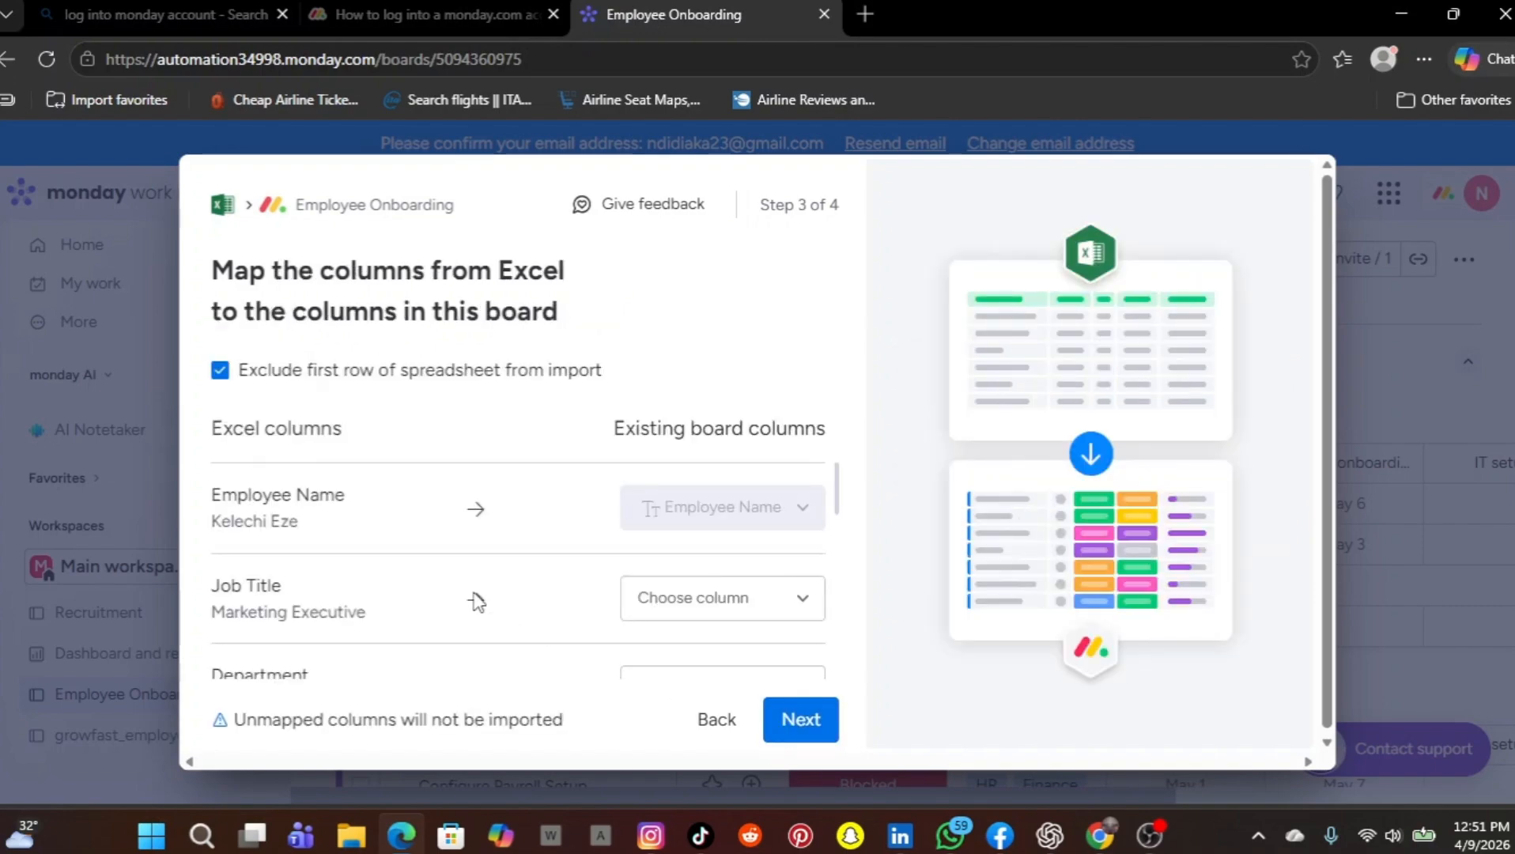
# Map the file's Job Title column to job title and its Start Date column to start date
pyautogui.scroll(-1, 475, 603)
pyautogui.scroll(1, 475, 603)
pyautogui.scroll(1, 478, 603)
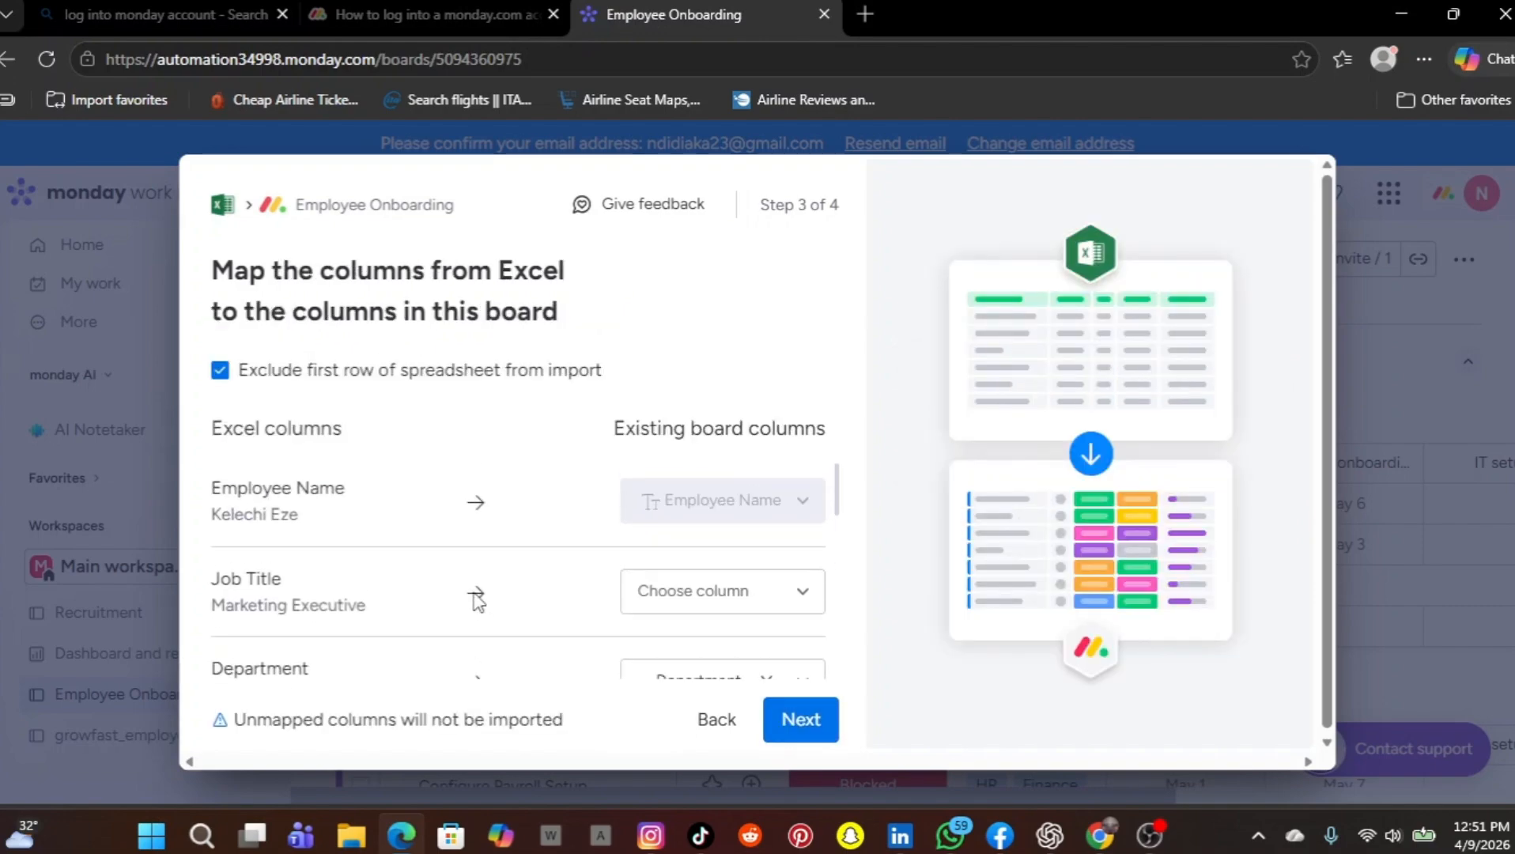
pyautogui.click(802, 607)
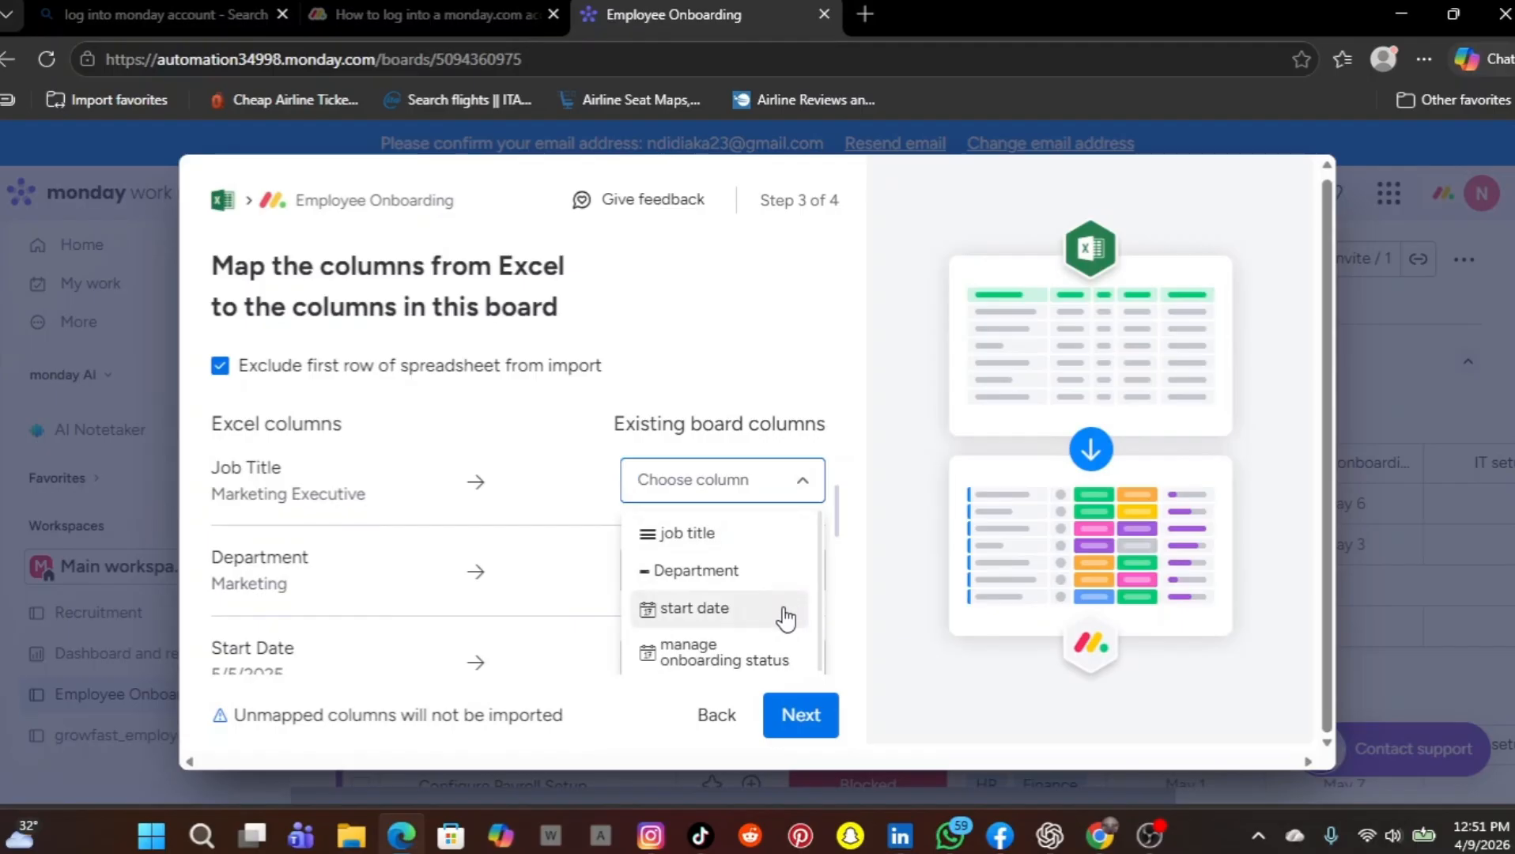
pyautogui.click(751, 551)
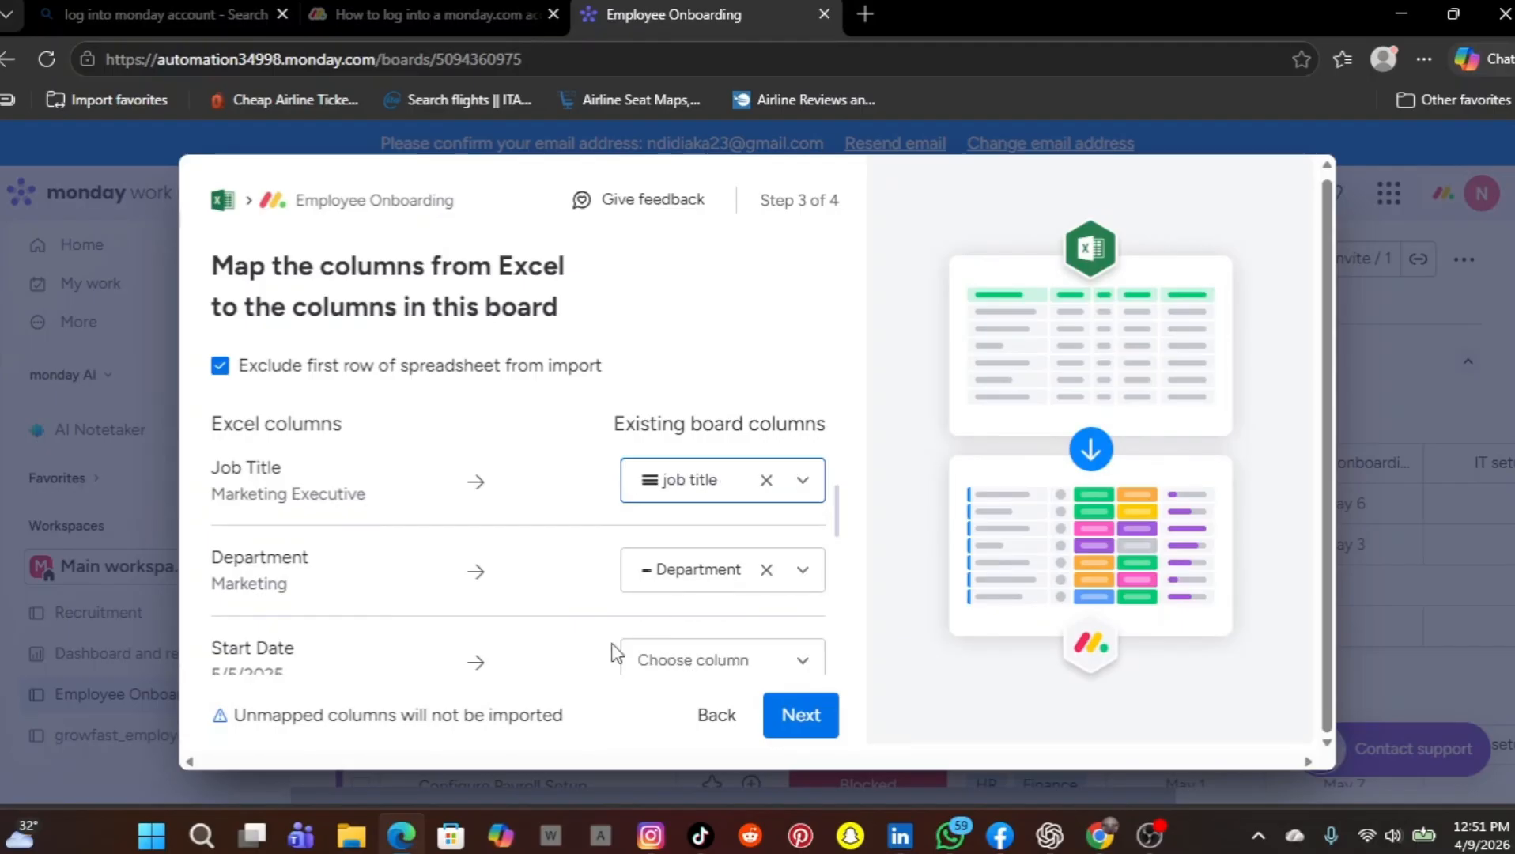
pyautogui.scroll(-3, 614, 655)
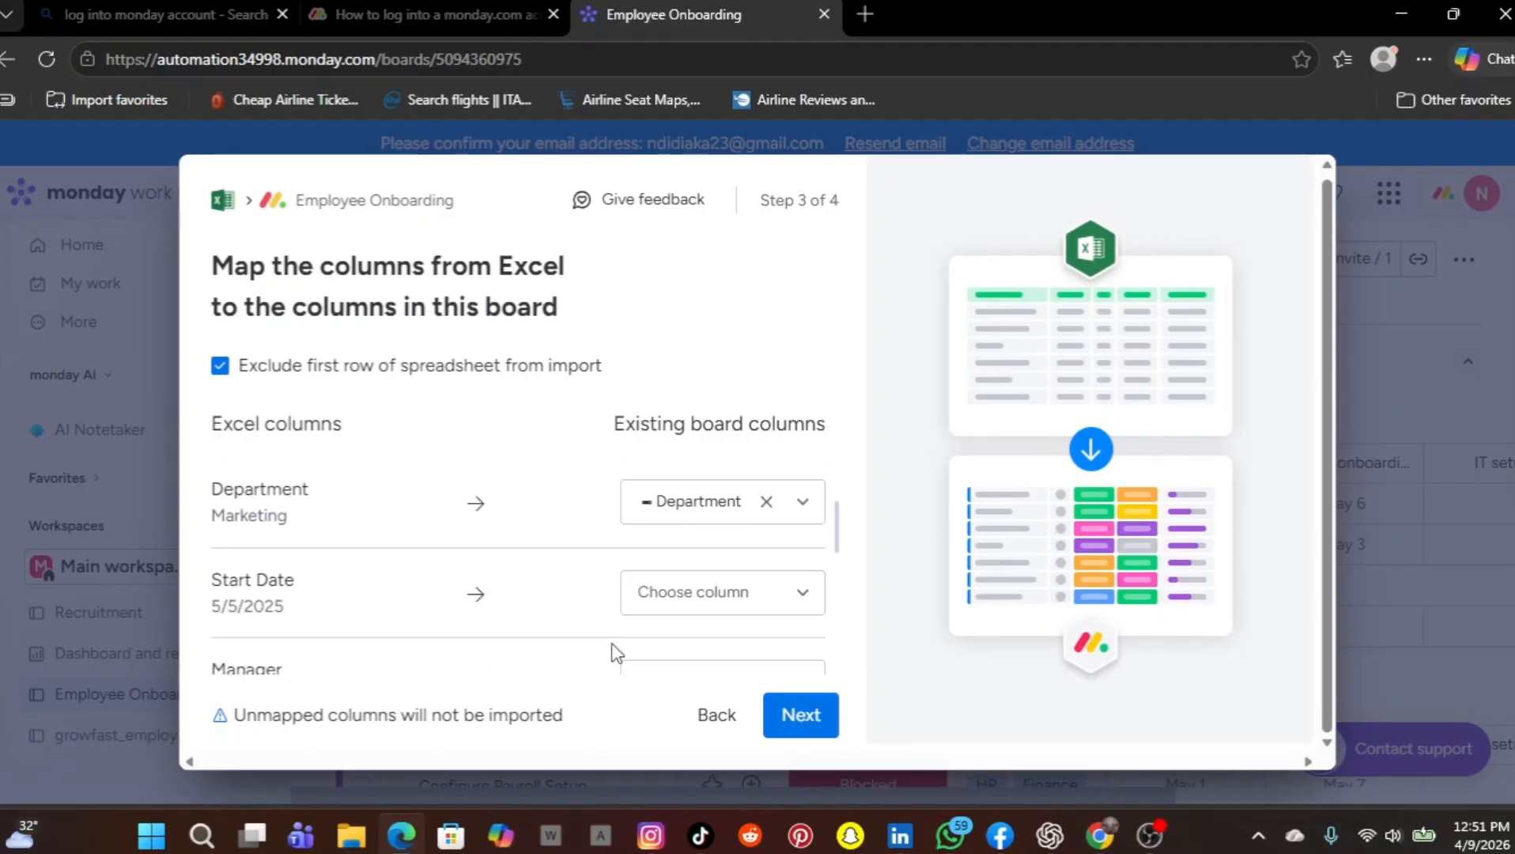
pyautogui.click(807, 572)
pyautogui.click(752, 611)
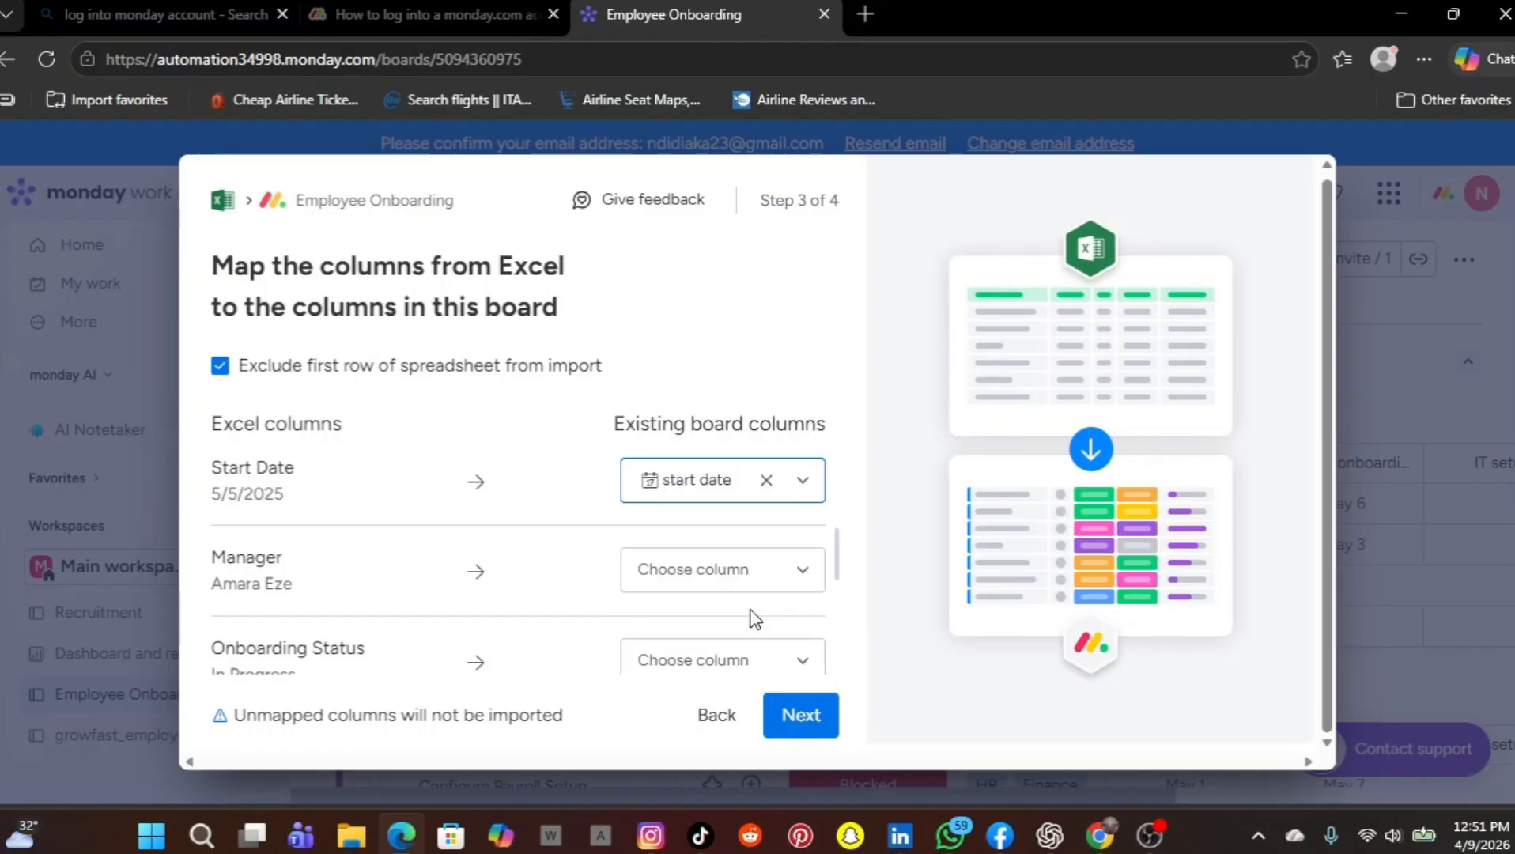
# Map the file's Manager column to the board's manage onboarding status column
pyautogui.scroll(-1, 751, 618)
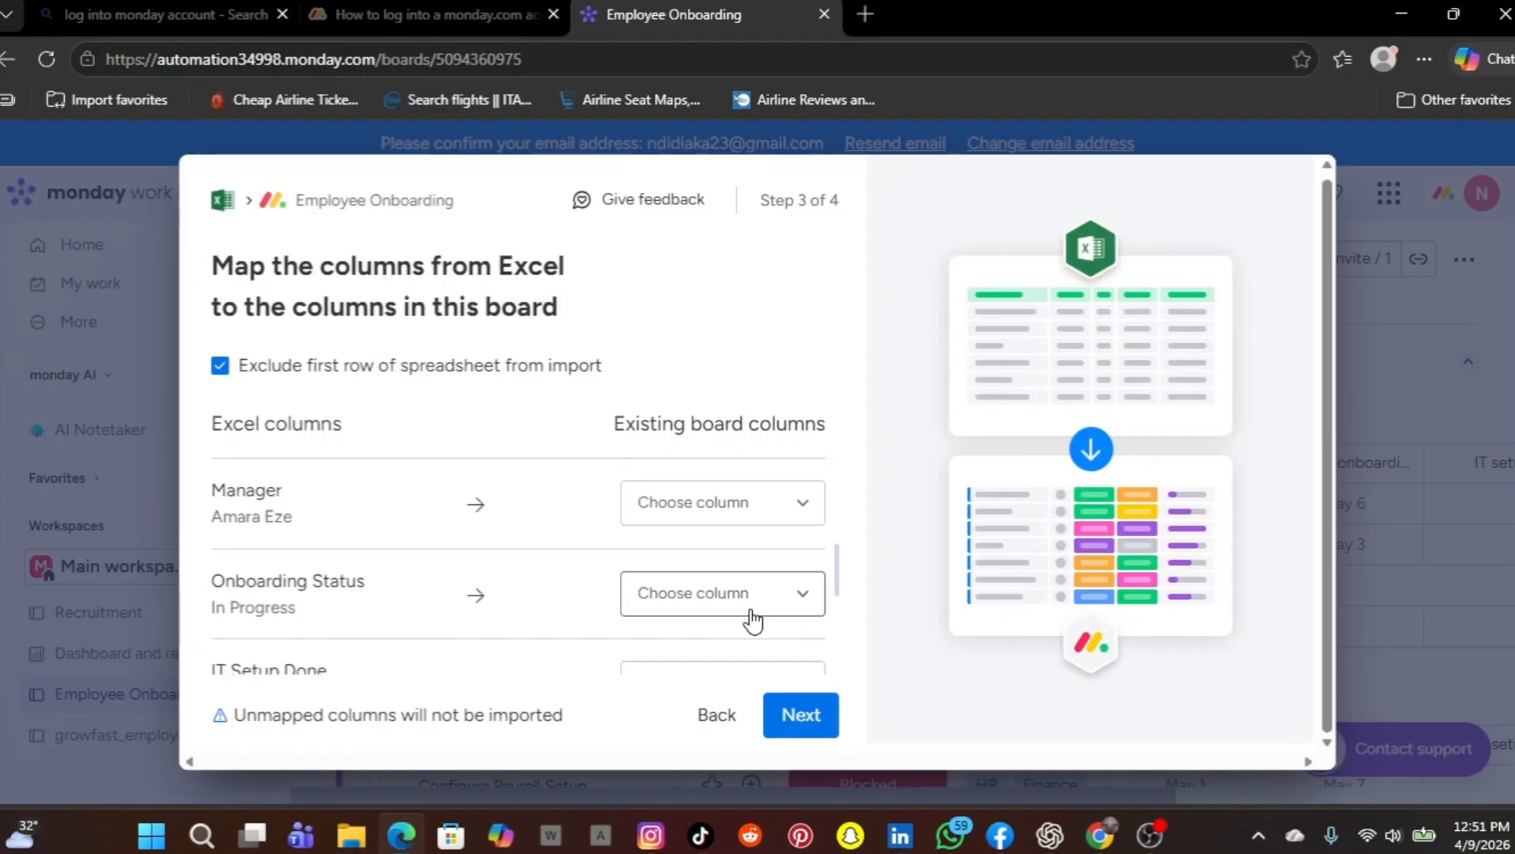
pyautogui.click(805, 499)
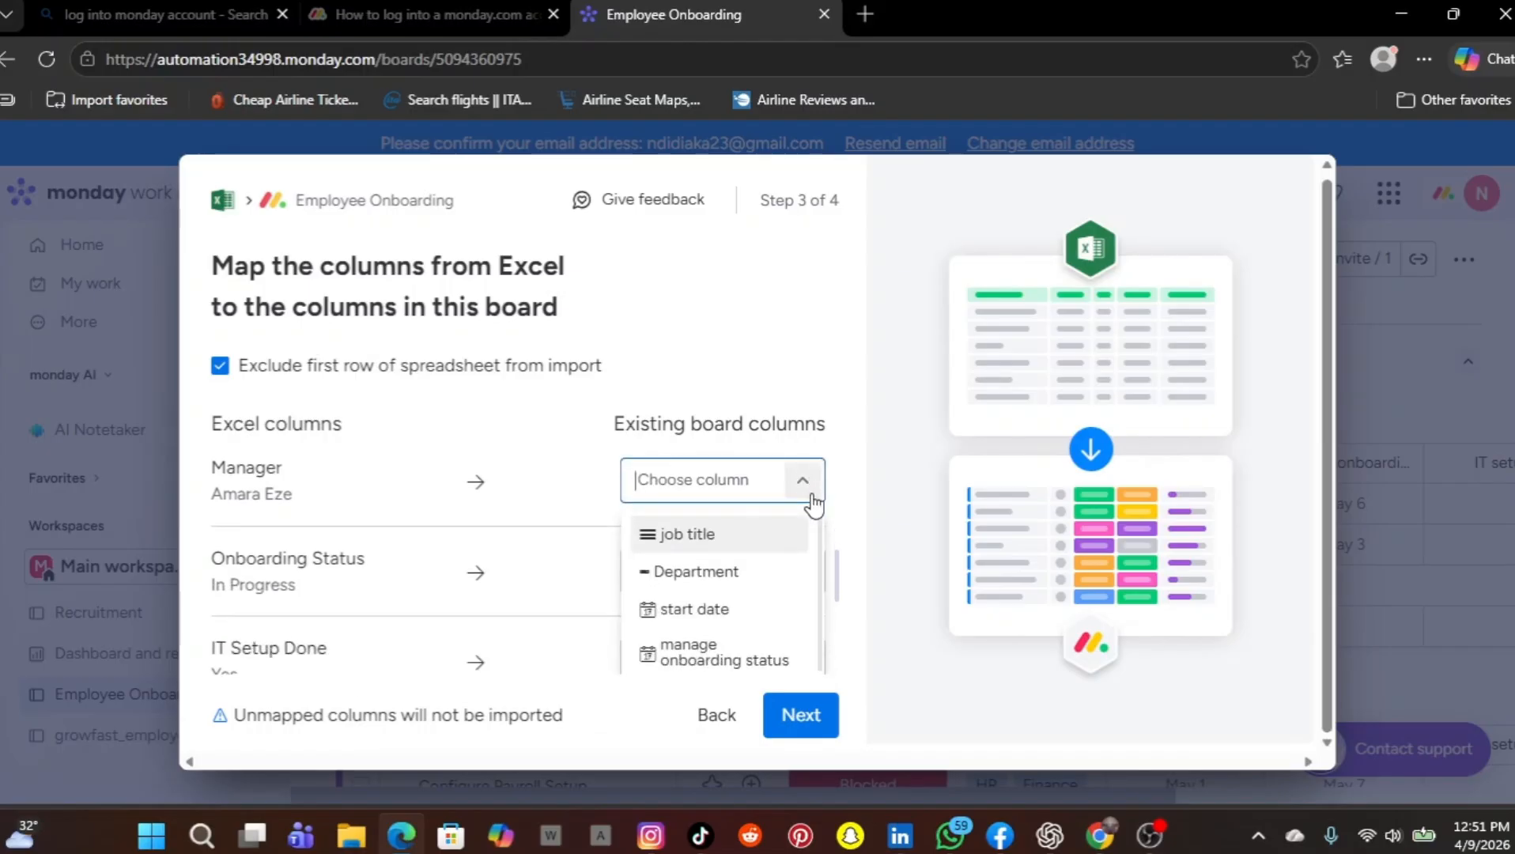
pyautogui.click(741, 656)
pyautogui.scroll(-1, 741, 672)
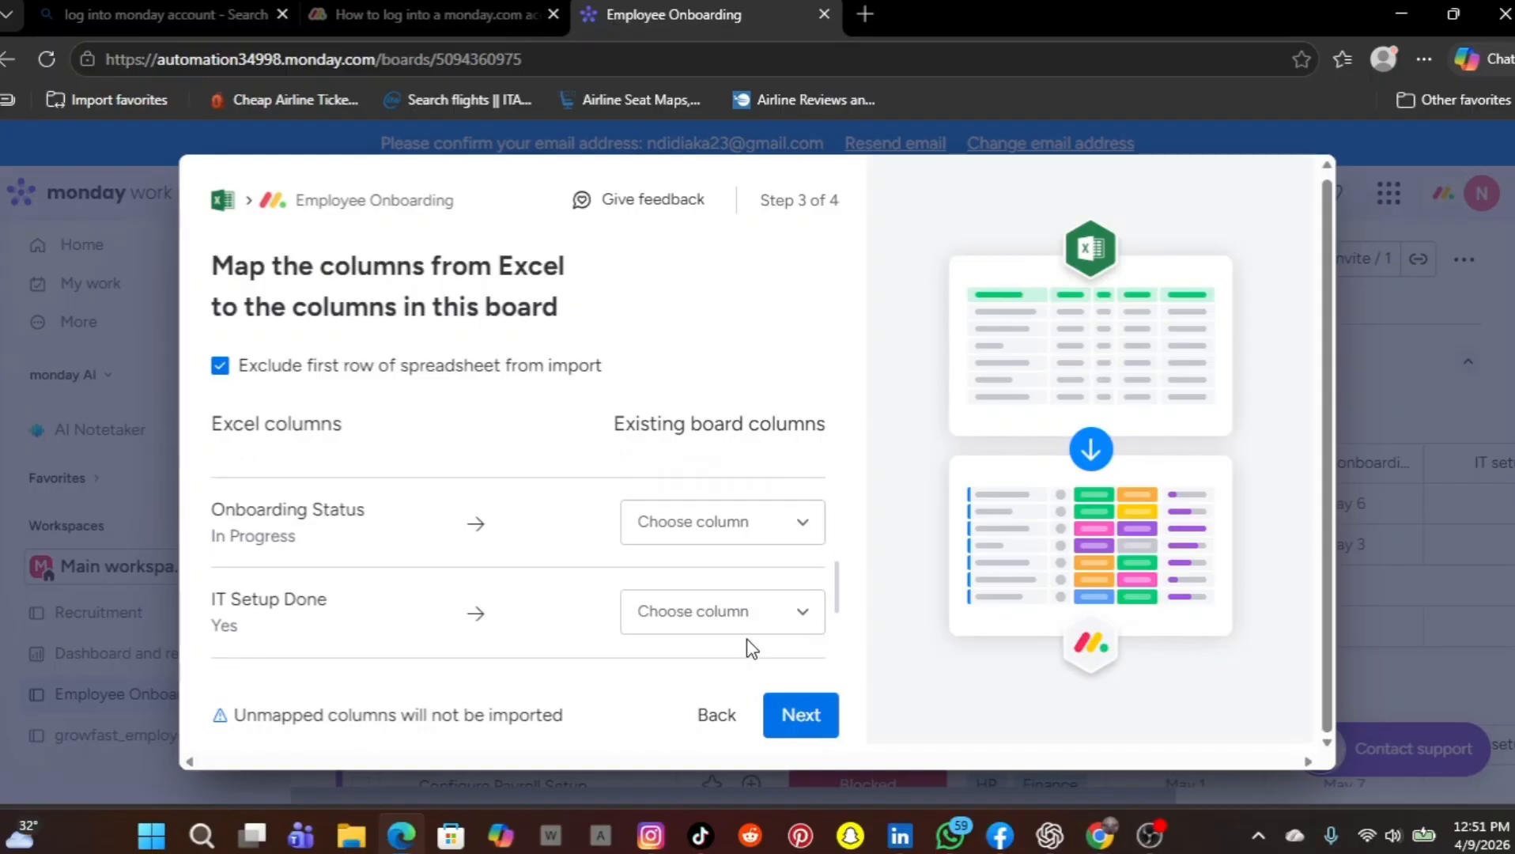
pyautogui.click(795, 528)
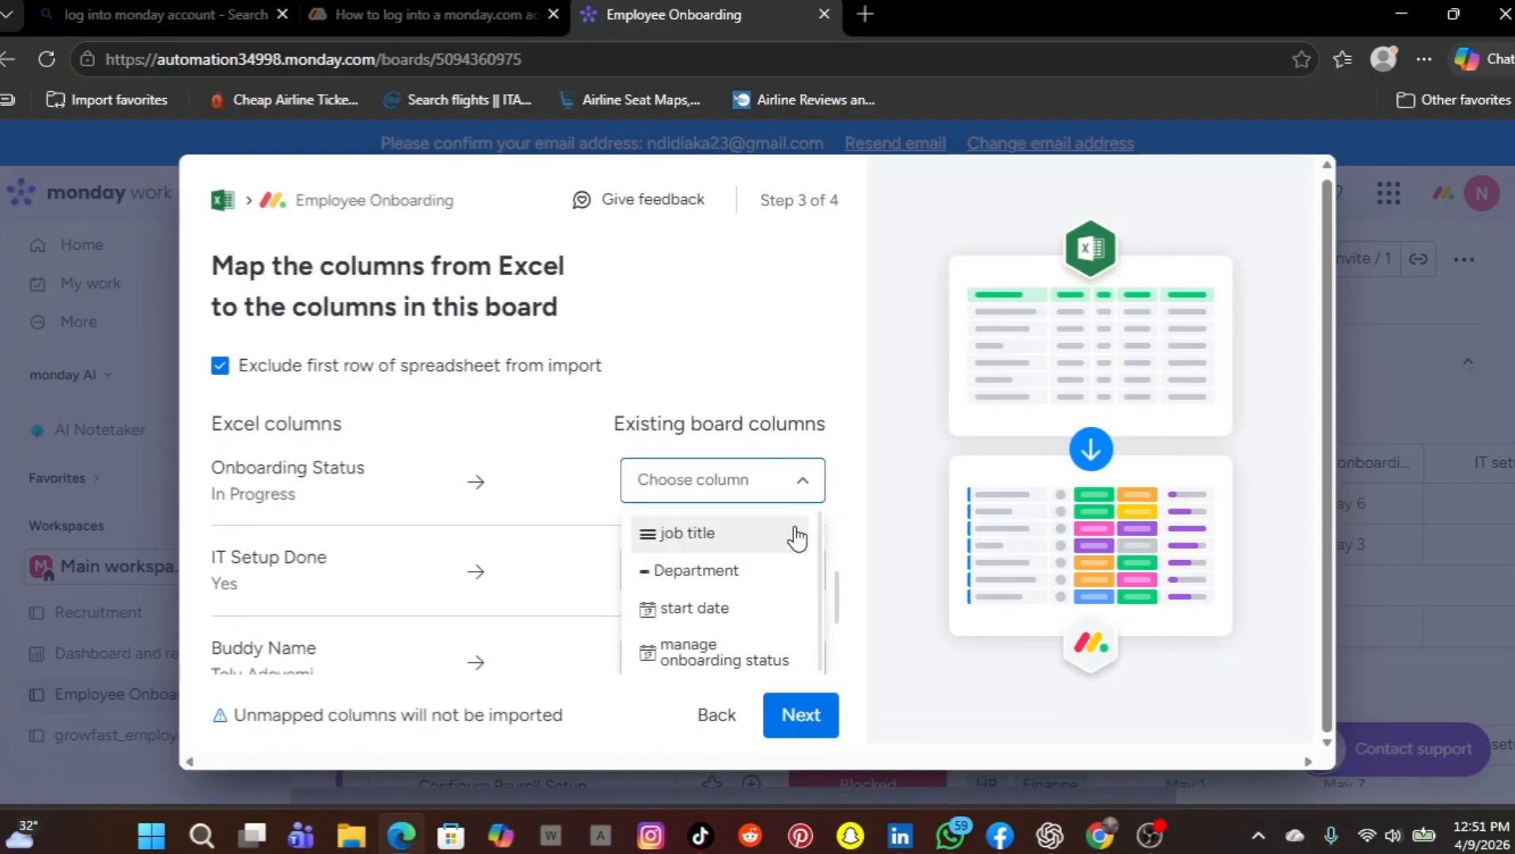
pyautogui.scroll(-1, 760, 641)
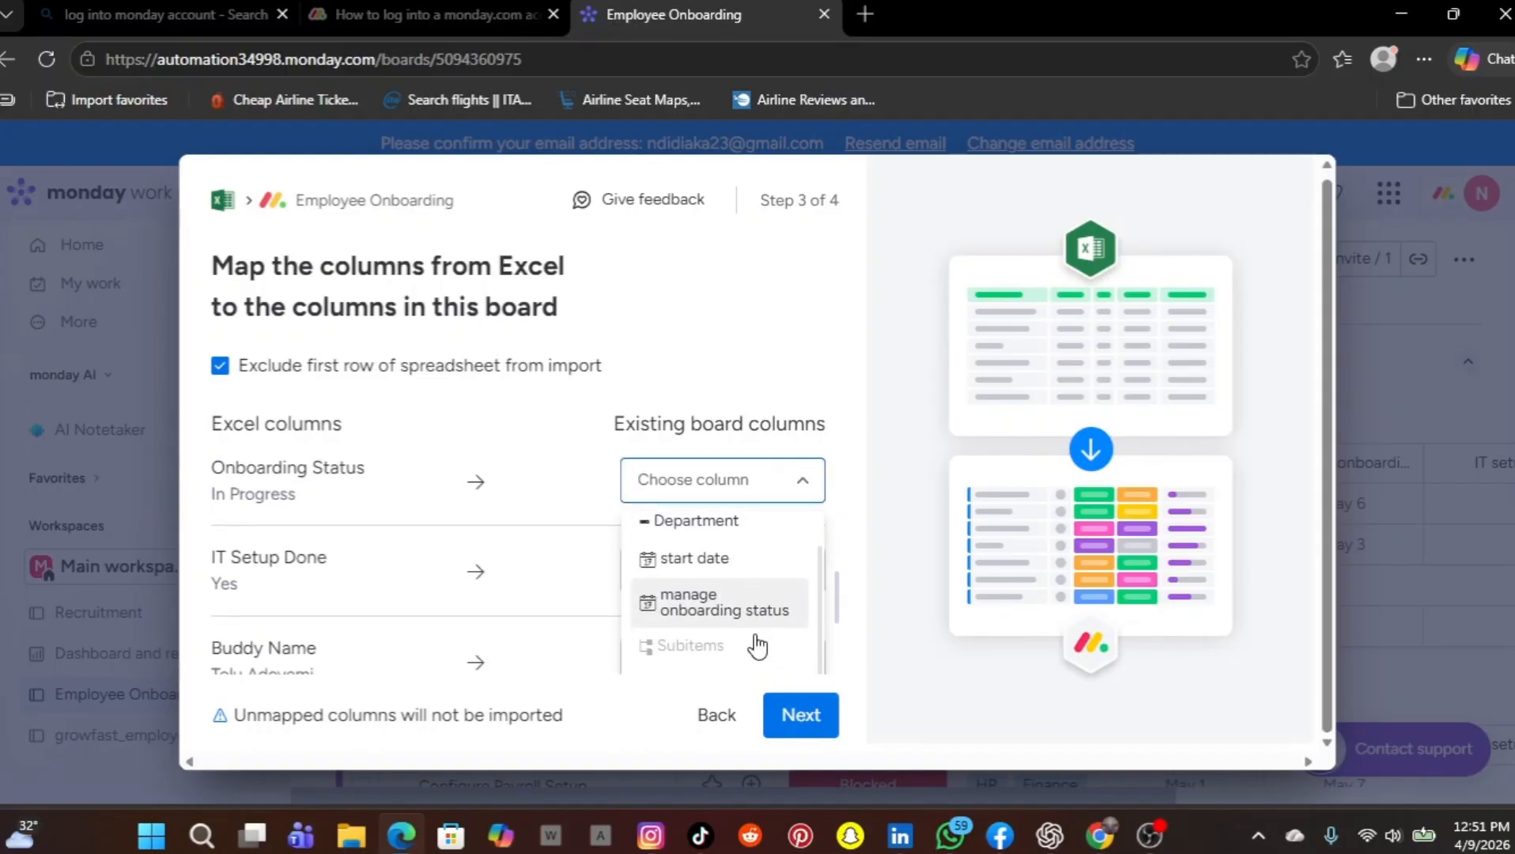
pyautogui.scroll(-1, 758, 646)
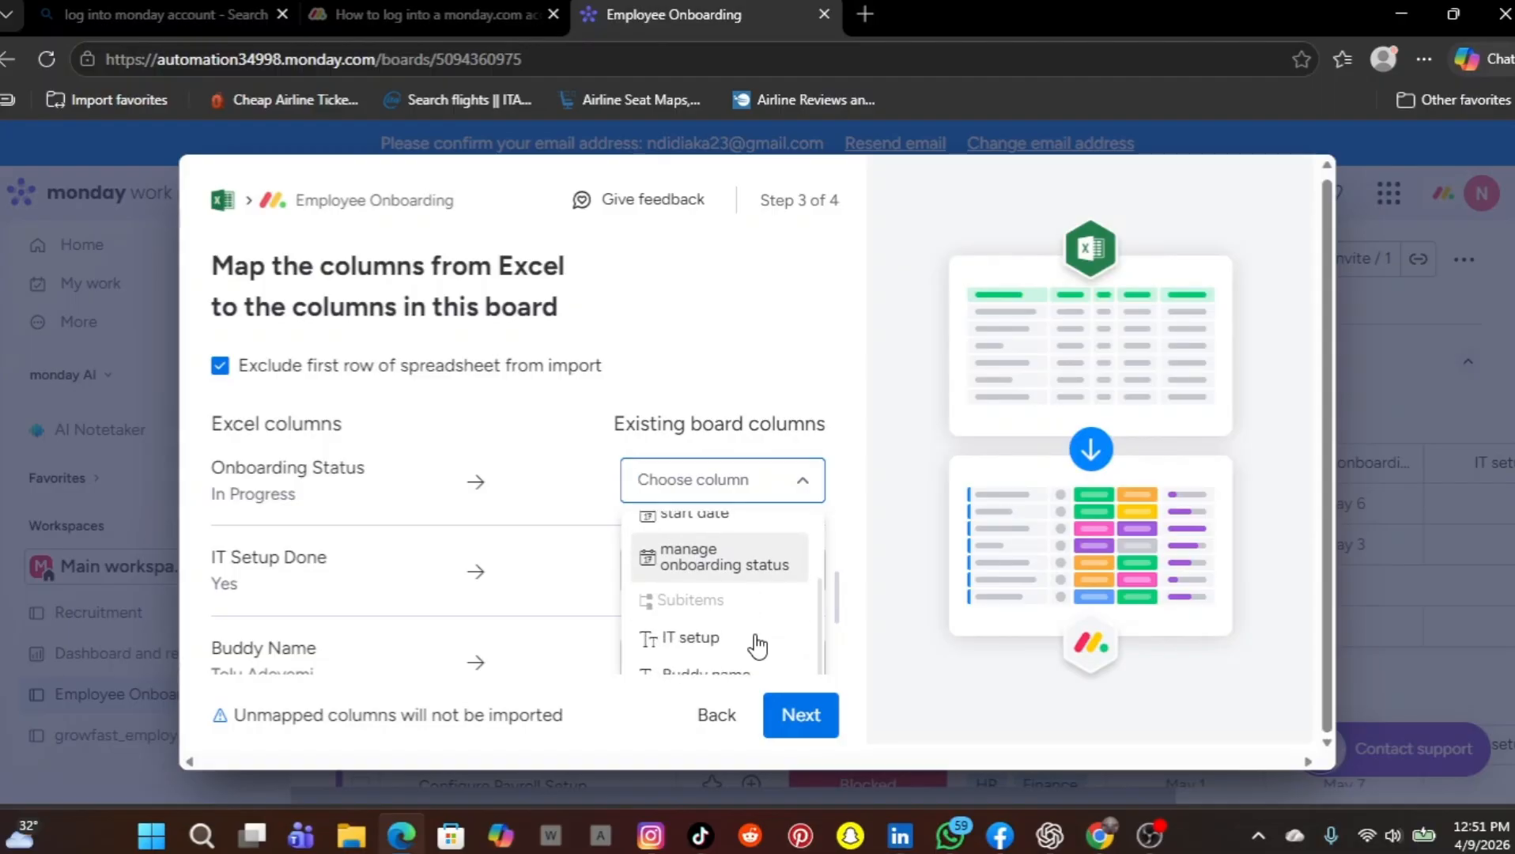
pyautogui.scroll(-1, 758, 647)
pyautogui.scroll(1, 758, 643)
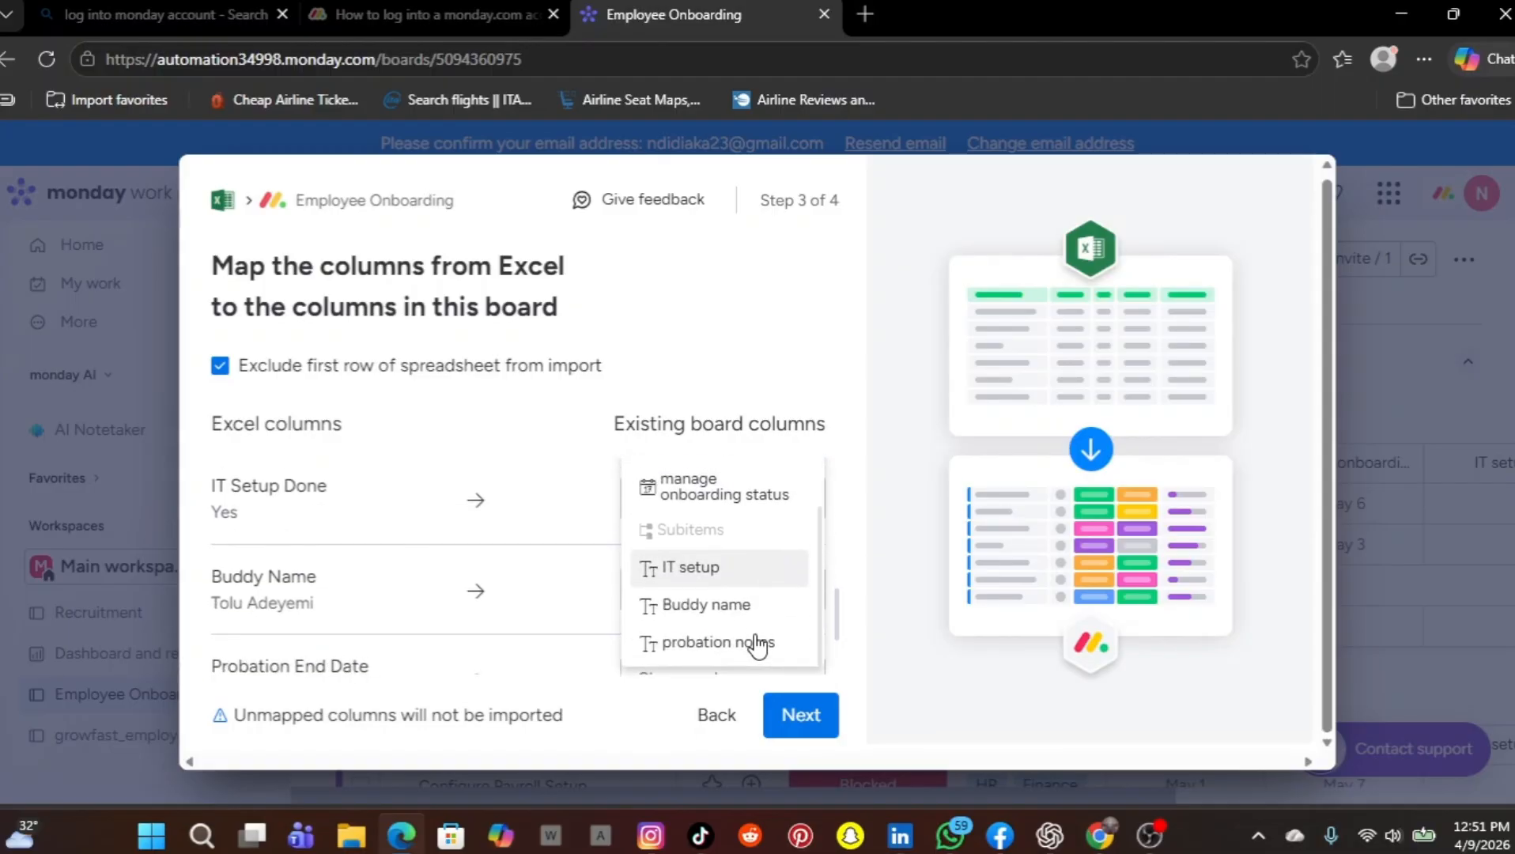
pyautogui.click(518, 540)
# Map the file's IT Setup Done column to the board's IT setup column
pyautogui.click(789, 524)
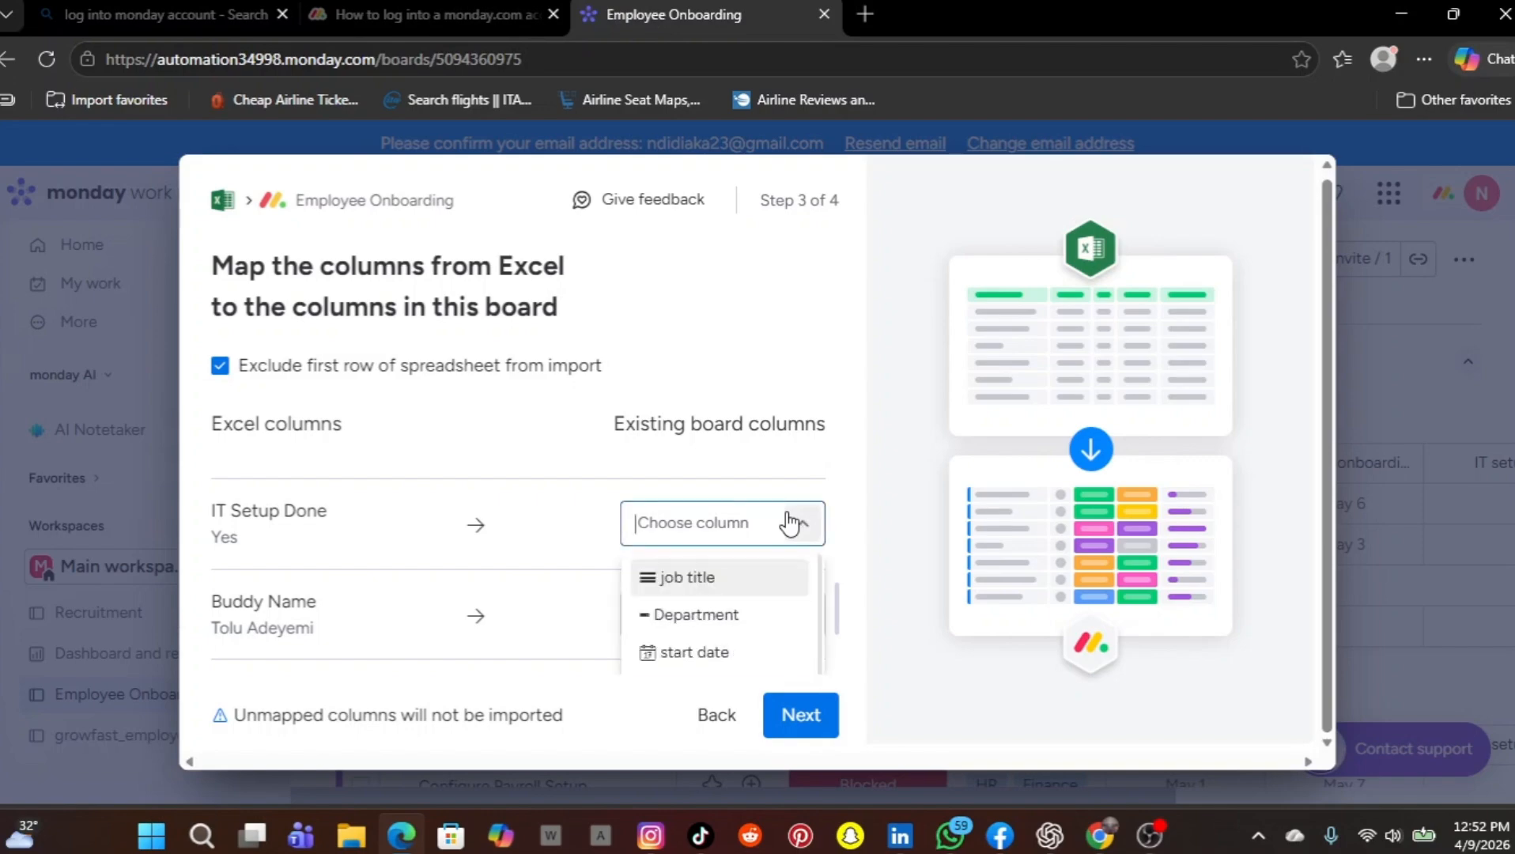
pyautogui.scroll(-2, 715, 633)
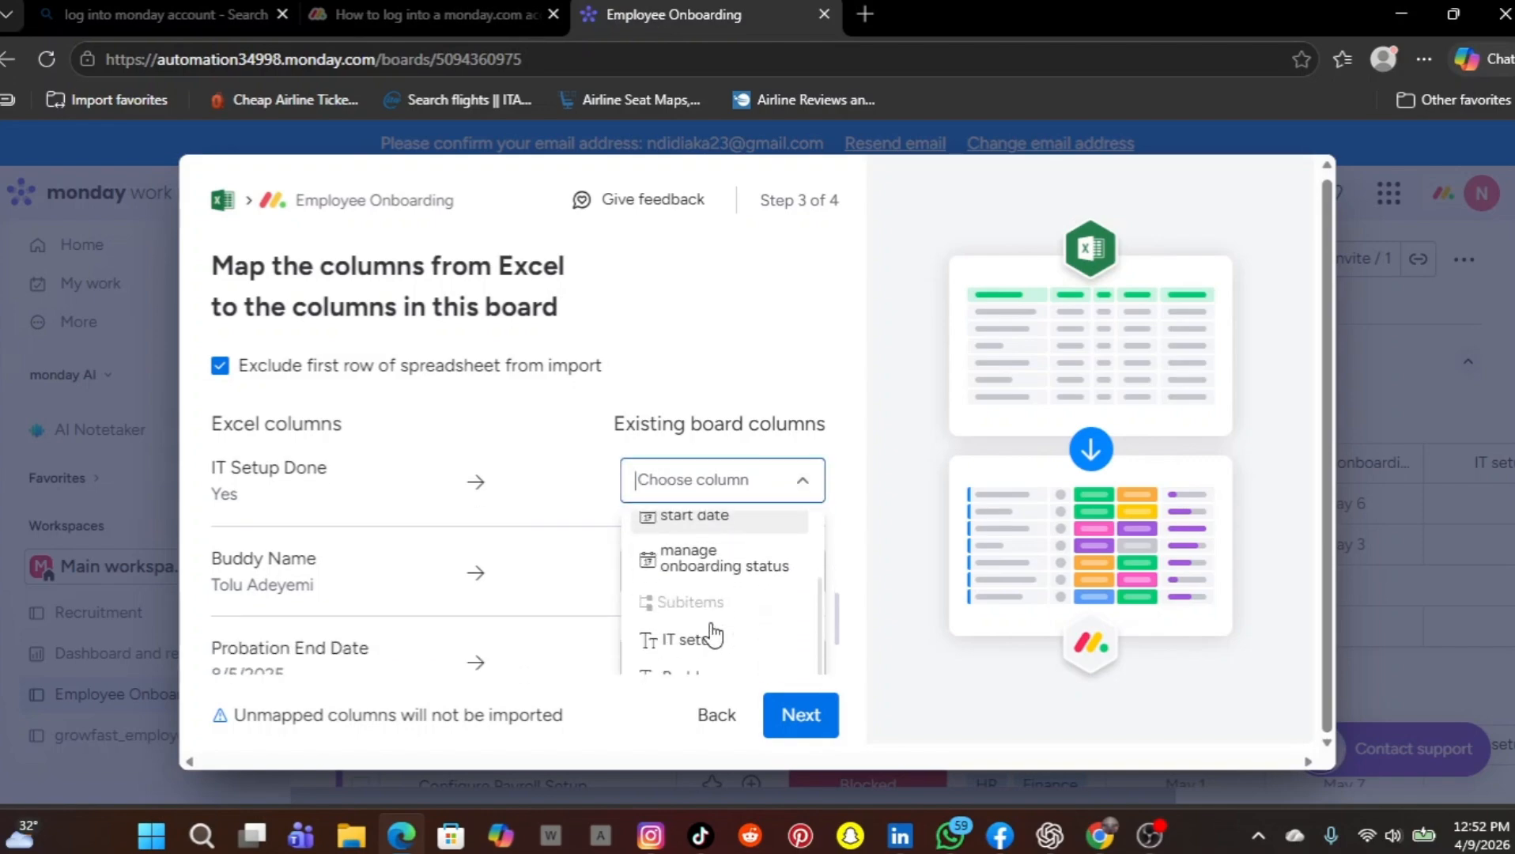
pyautogui.click(712, 641)
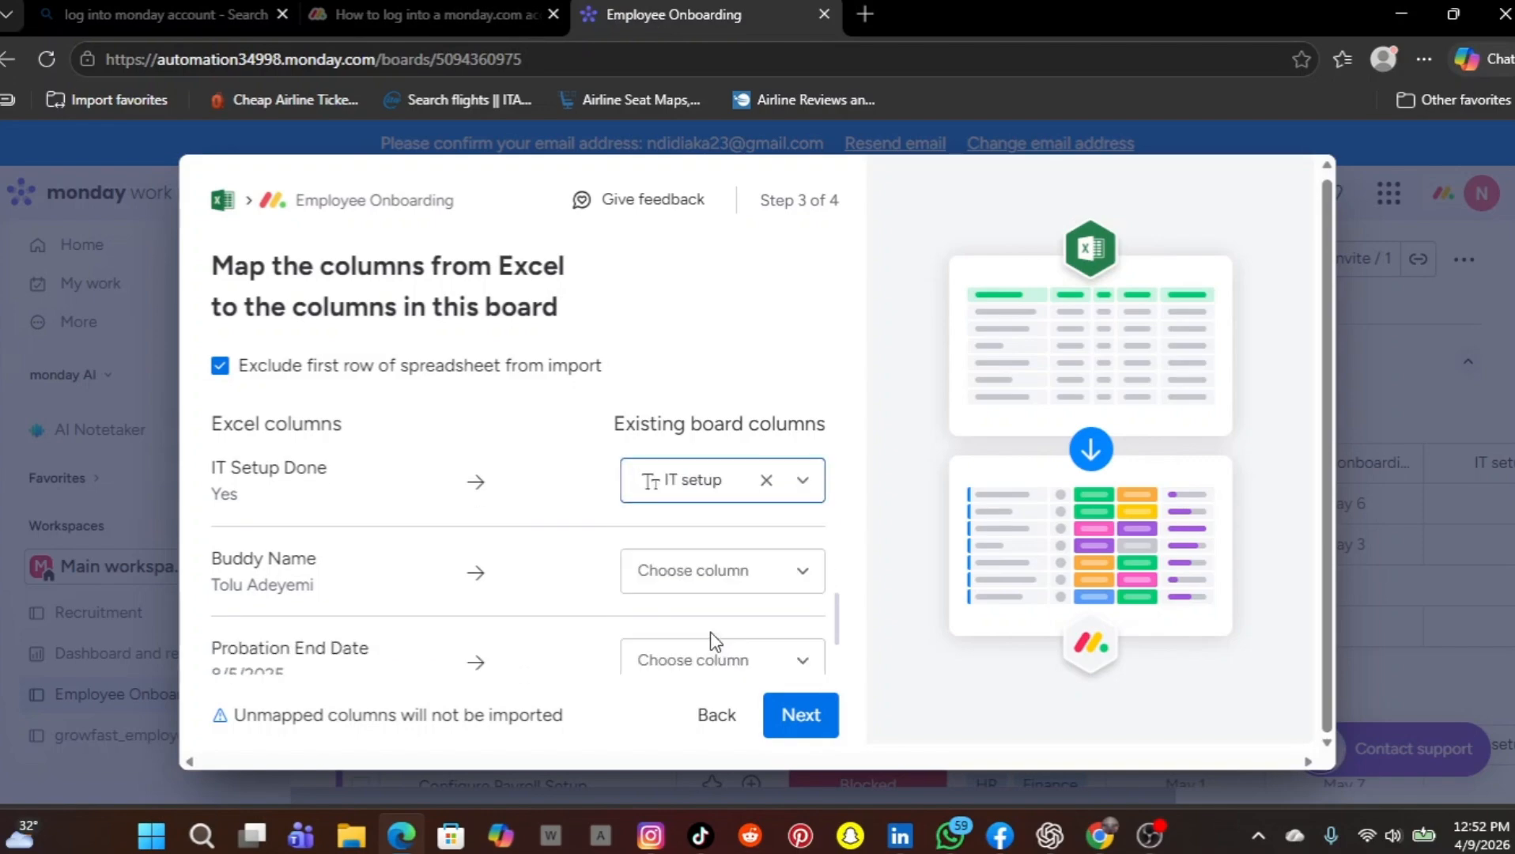
# Map the file's Buddy Name column to the board's Buddy name column
pyautogui.scroll(-2, 710, 633)
pyautogui.scroll(2, 713, 642)
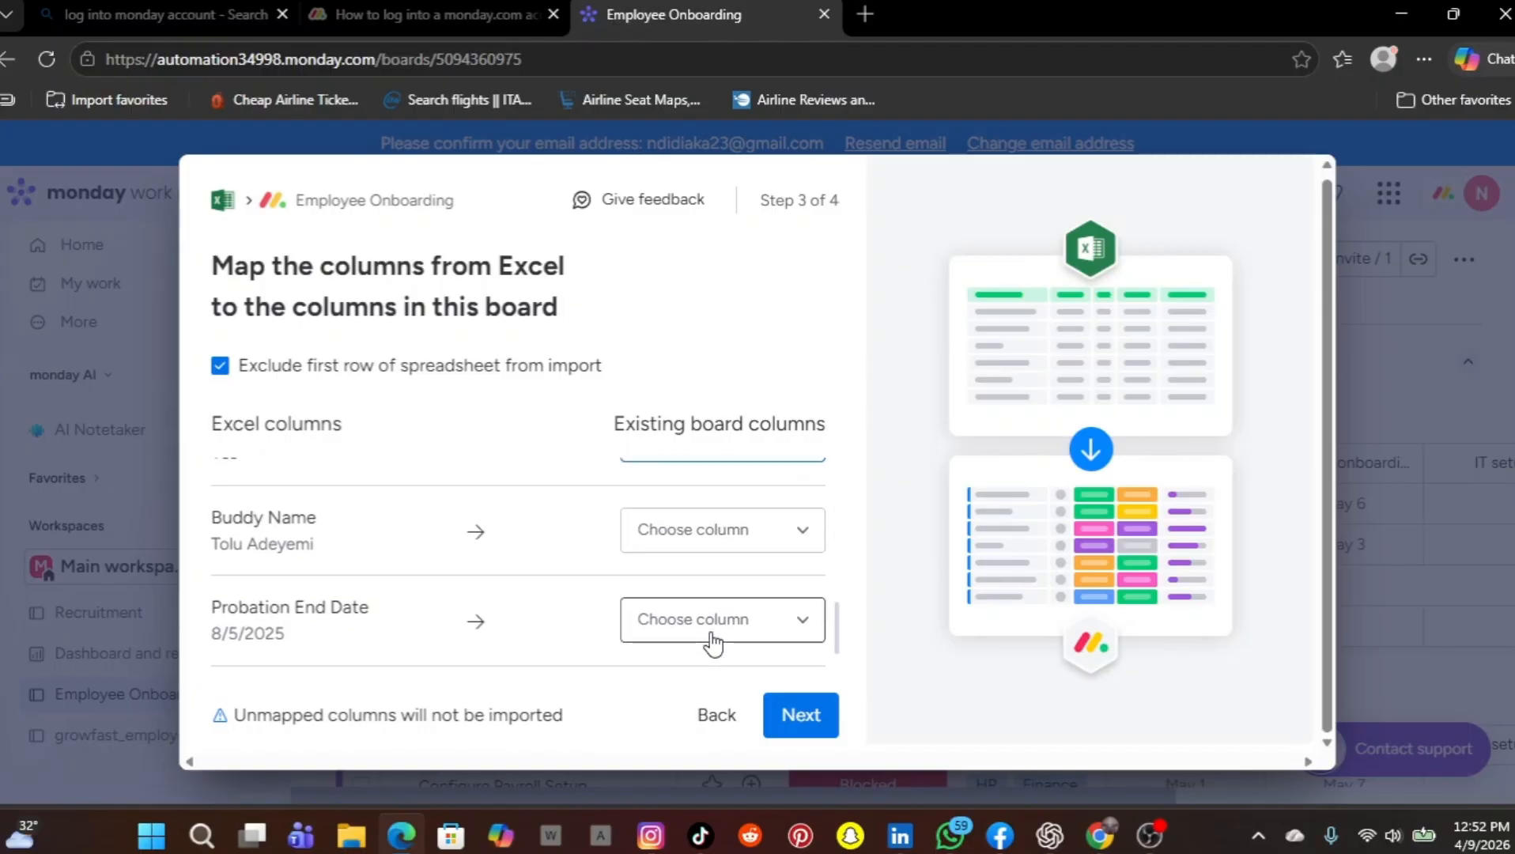
pyautogui.scroll(1, 711, 634)
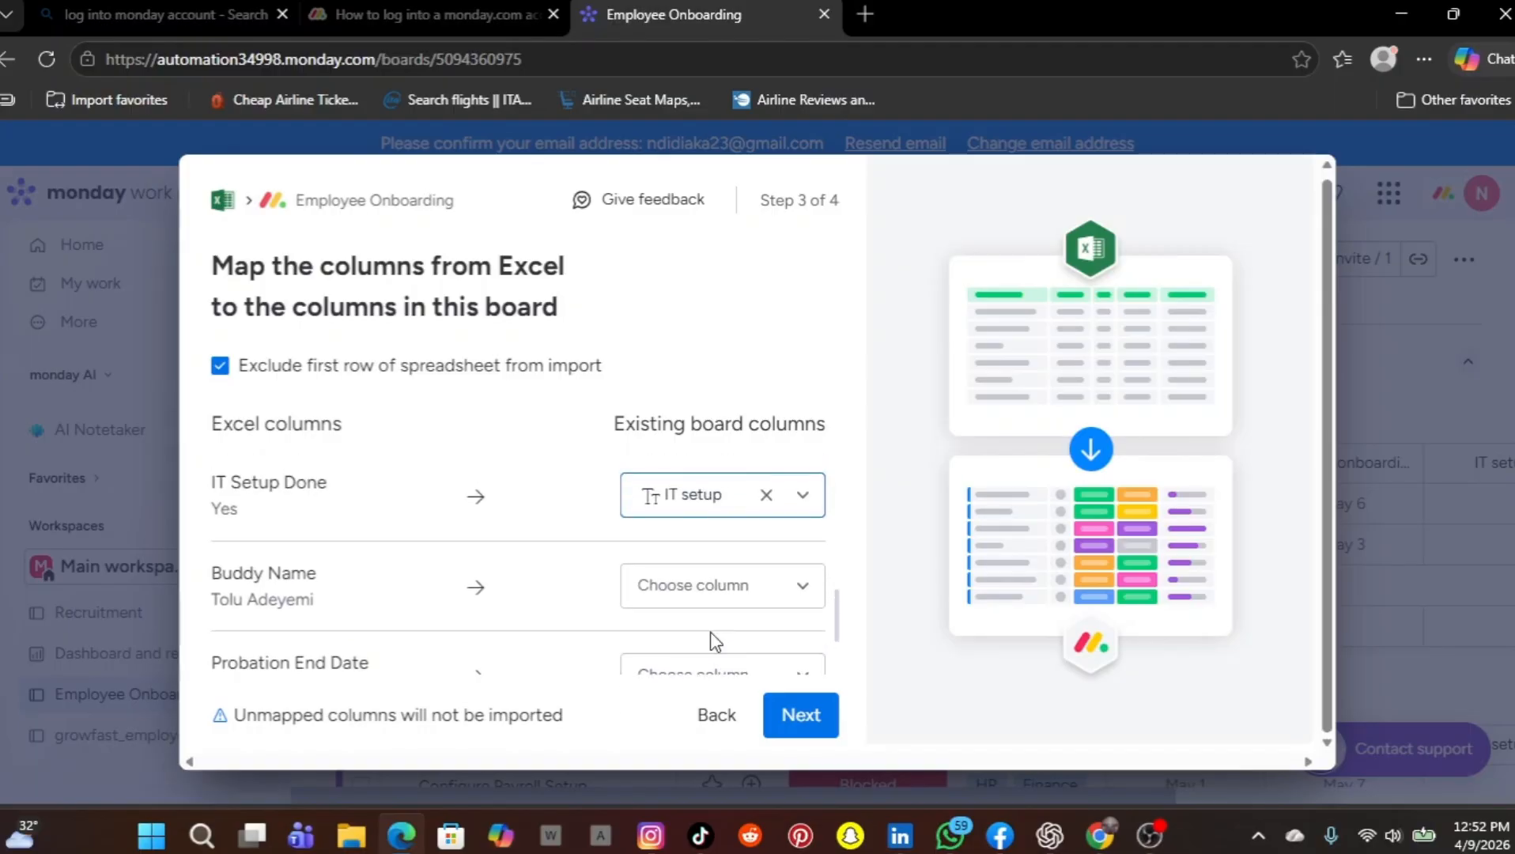
pyautogui.scroll(1, 710, 632)
pyautogui.click(800, 607)
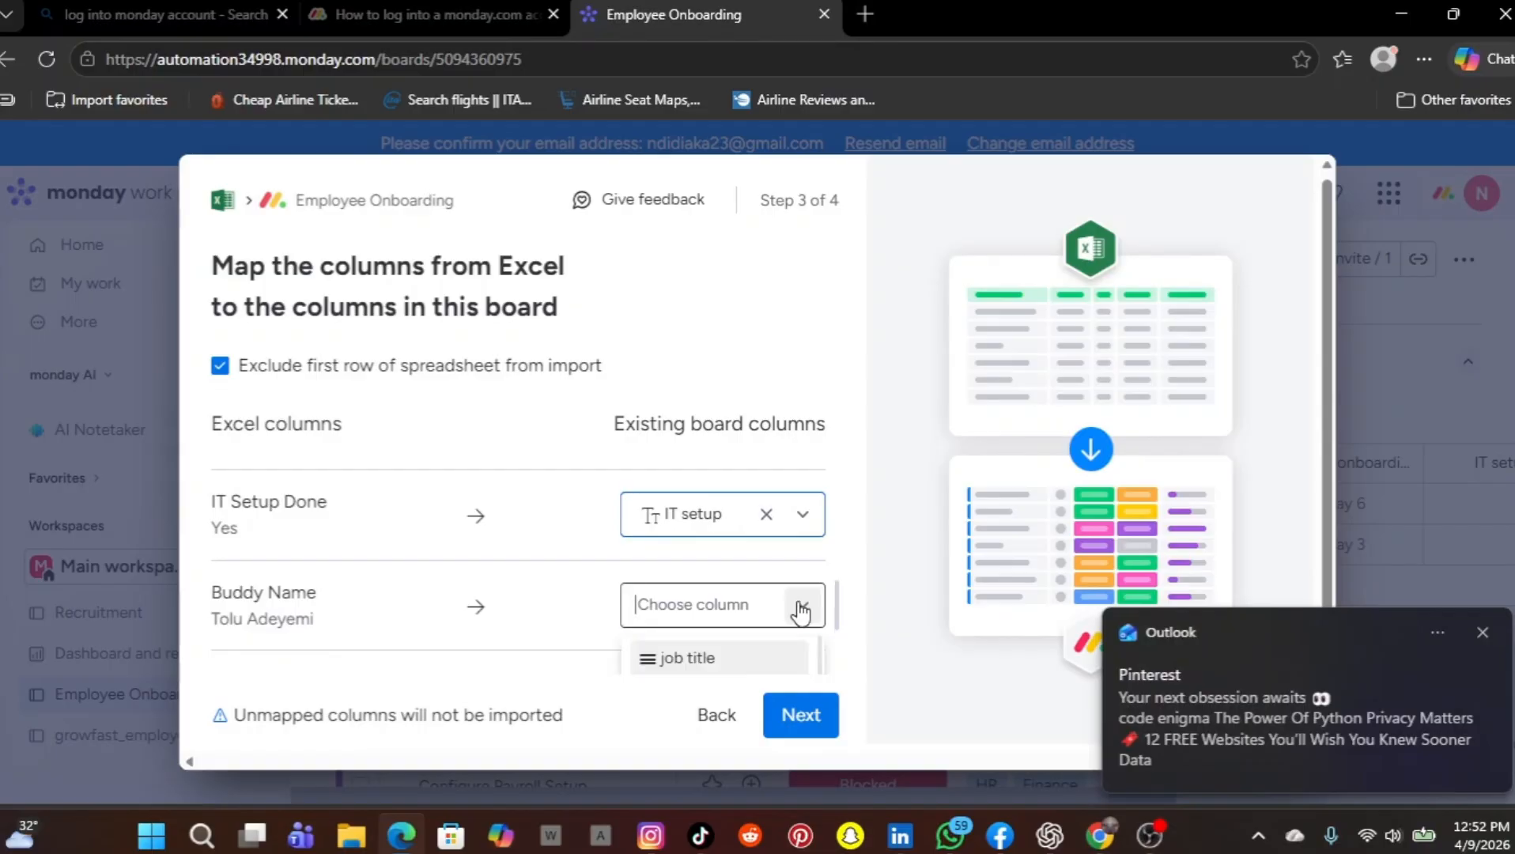
pyautogui.scroll(-2, 798, 612)
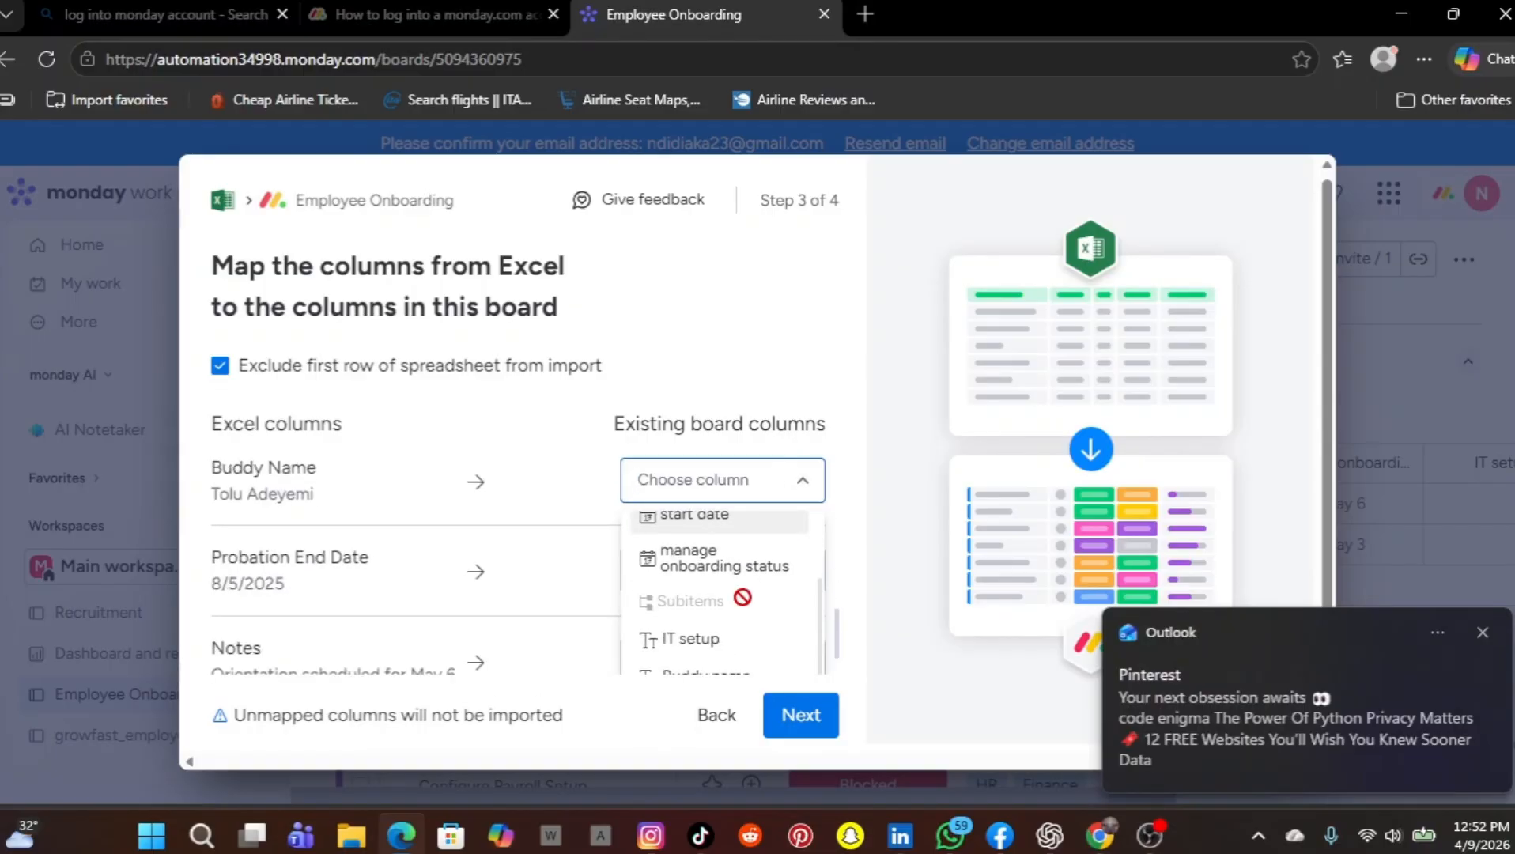
pyautogui.scroll(-1, 712, 597)
pyautogui.click(705, 612)
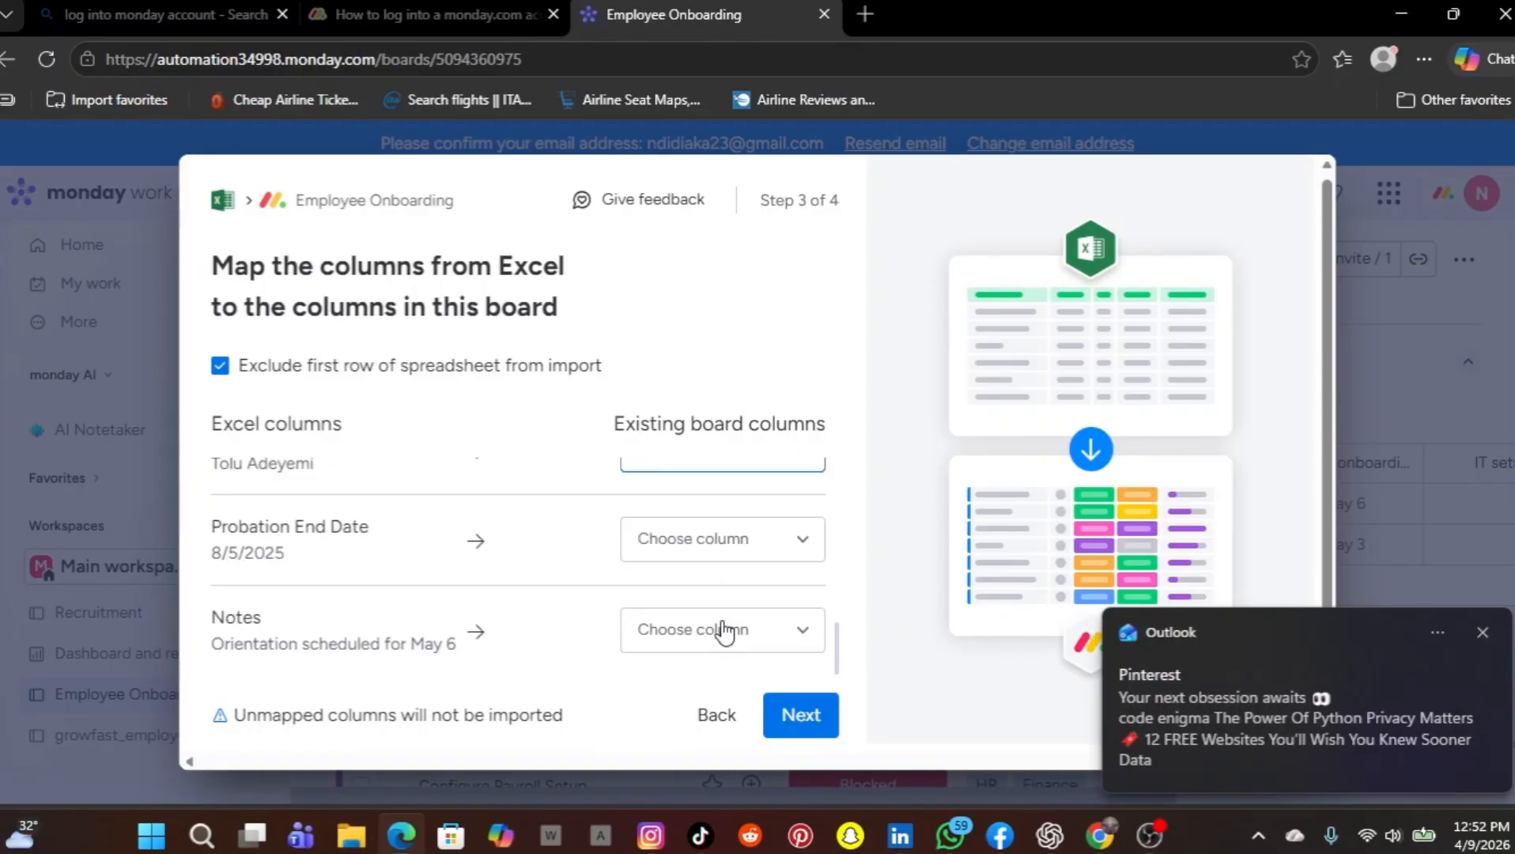
# Map the file's Probation End Date column to the board's probation notes column, leaving Notes unmapped
pyautogui.scroll(1, 722, 632)
pyautogui.scroll(-1, 721, 629)
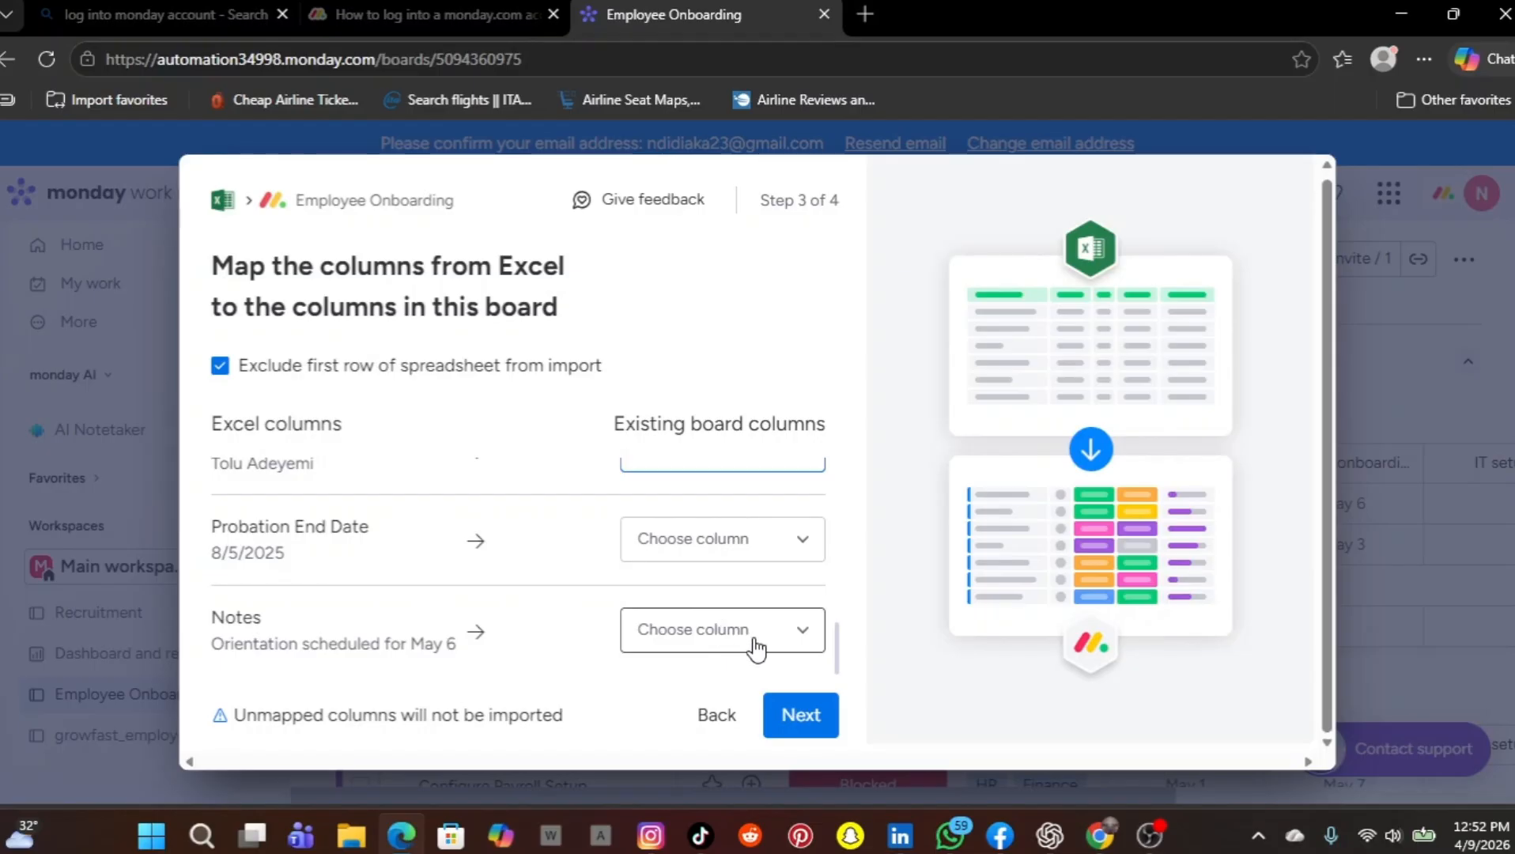
pyautogui.click(795, 629)
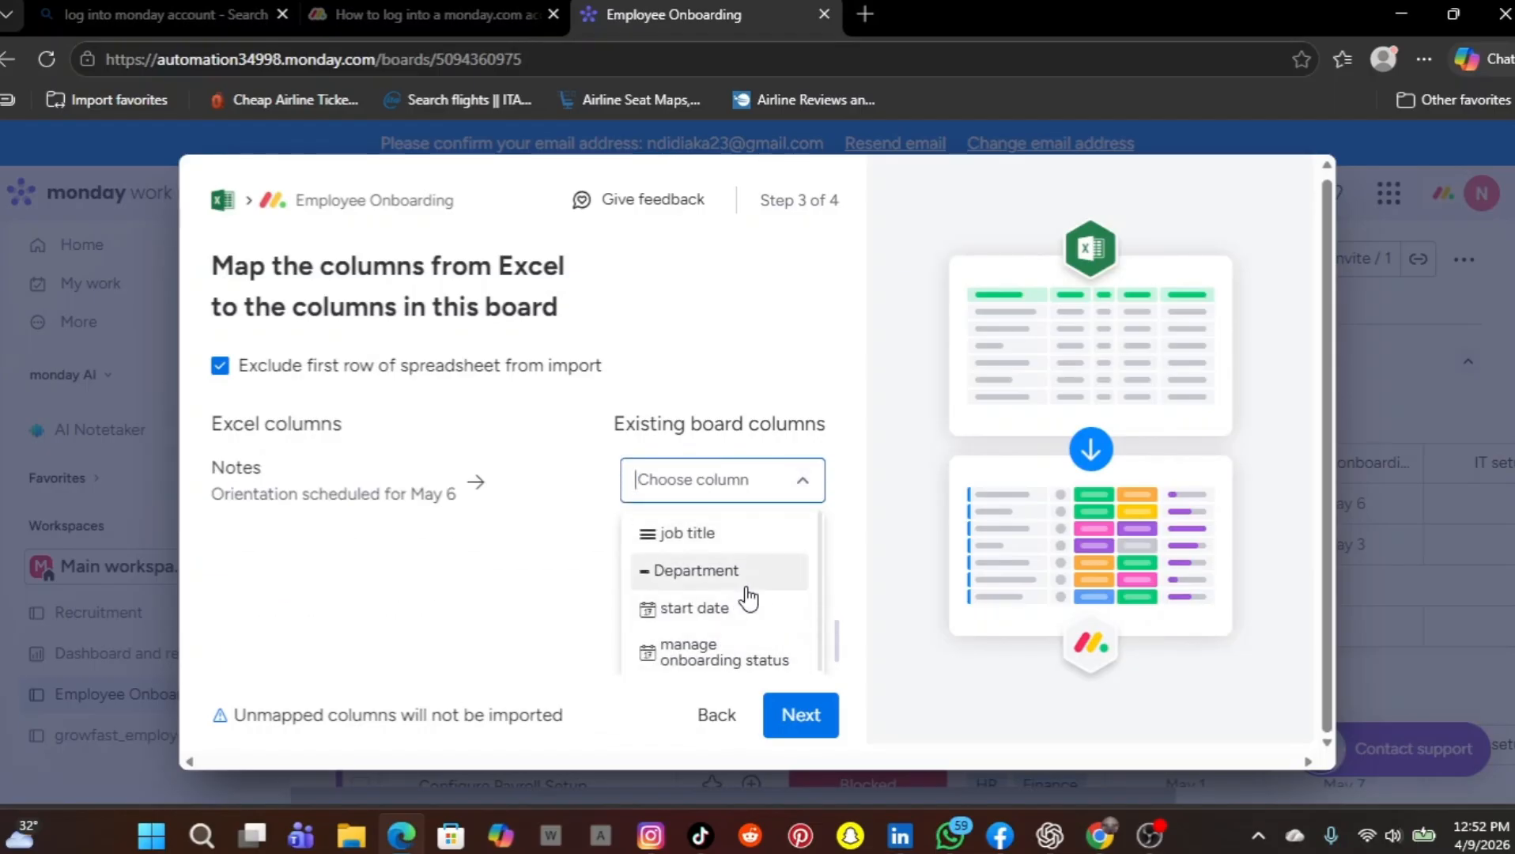
pyautogui.scroll(2, 750, 598)
pyautogui.click(801, 560)
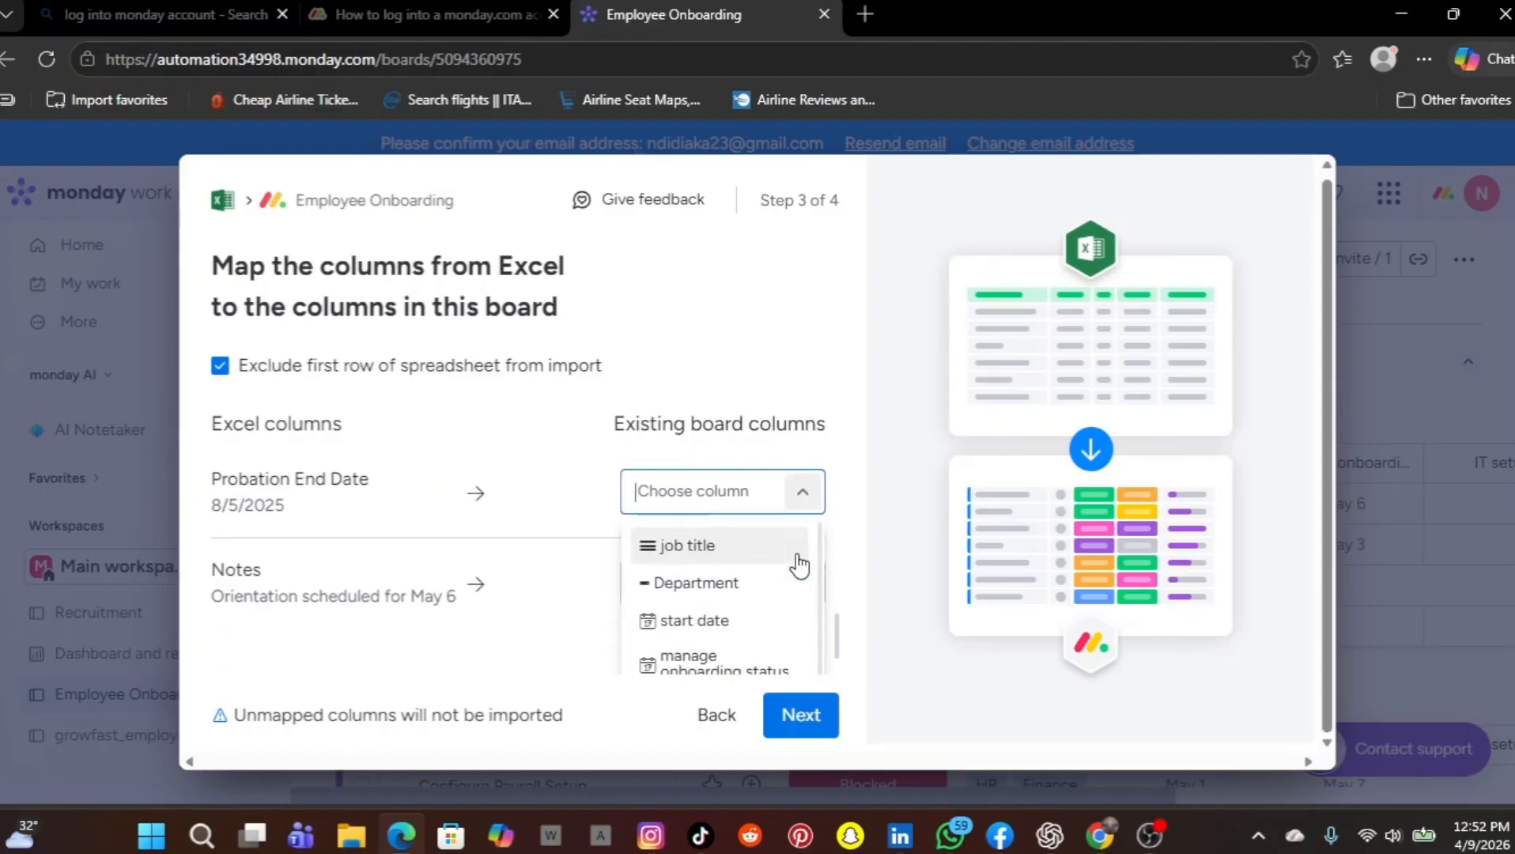
pyautogui.scroll(1, 739, 589)
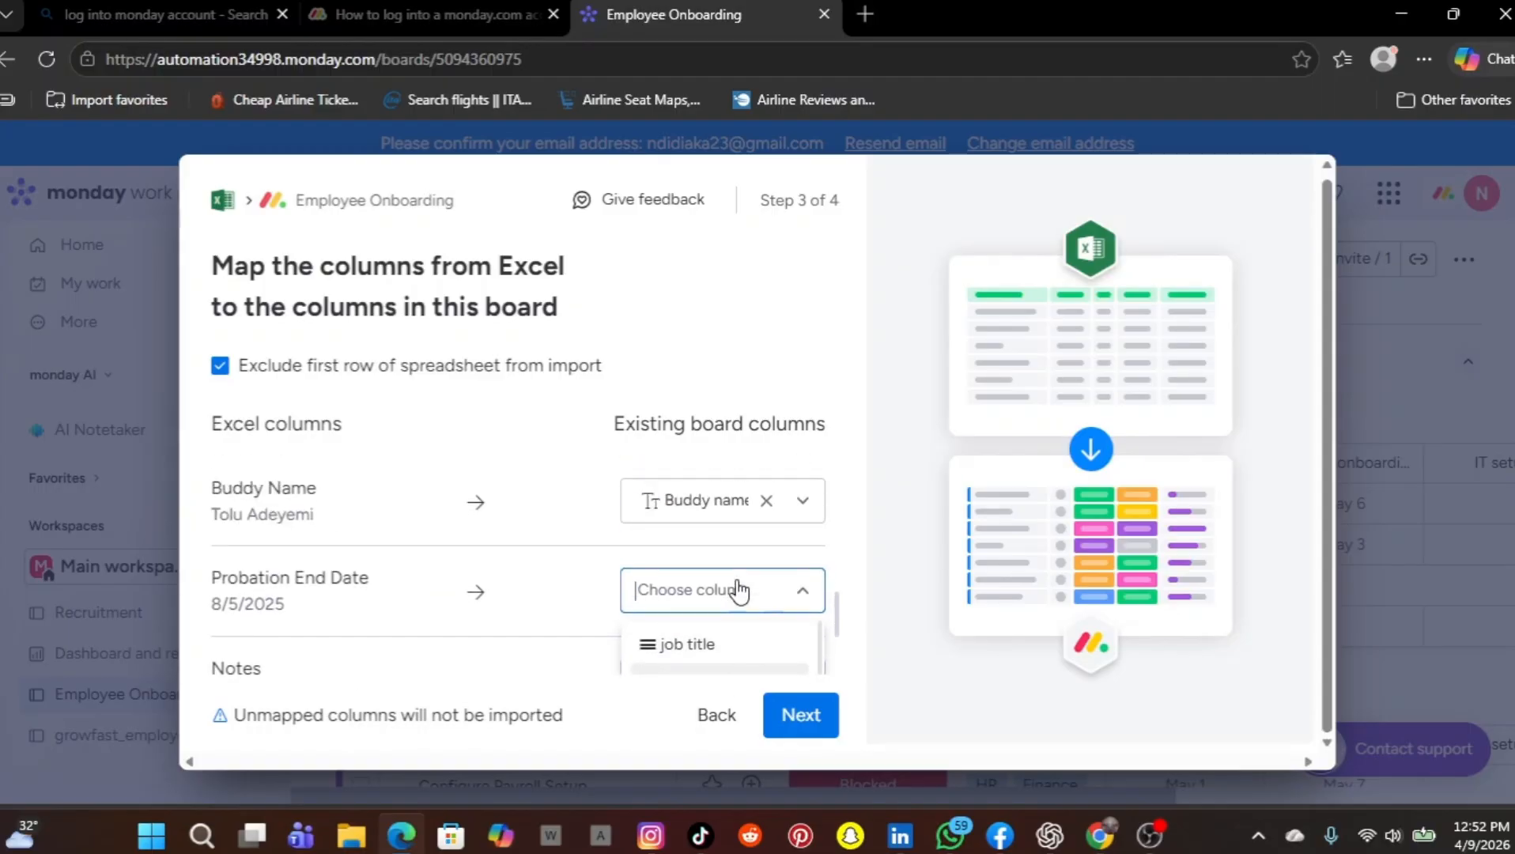
pyautogui.scroll(-5, 737, 592)
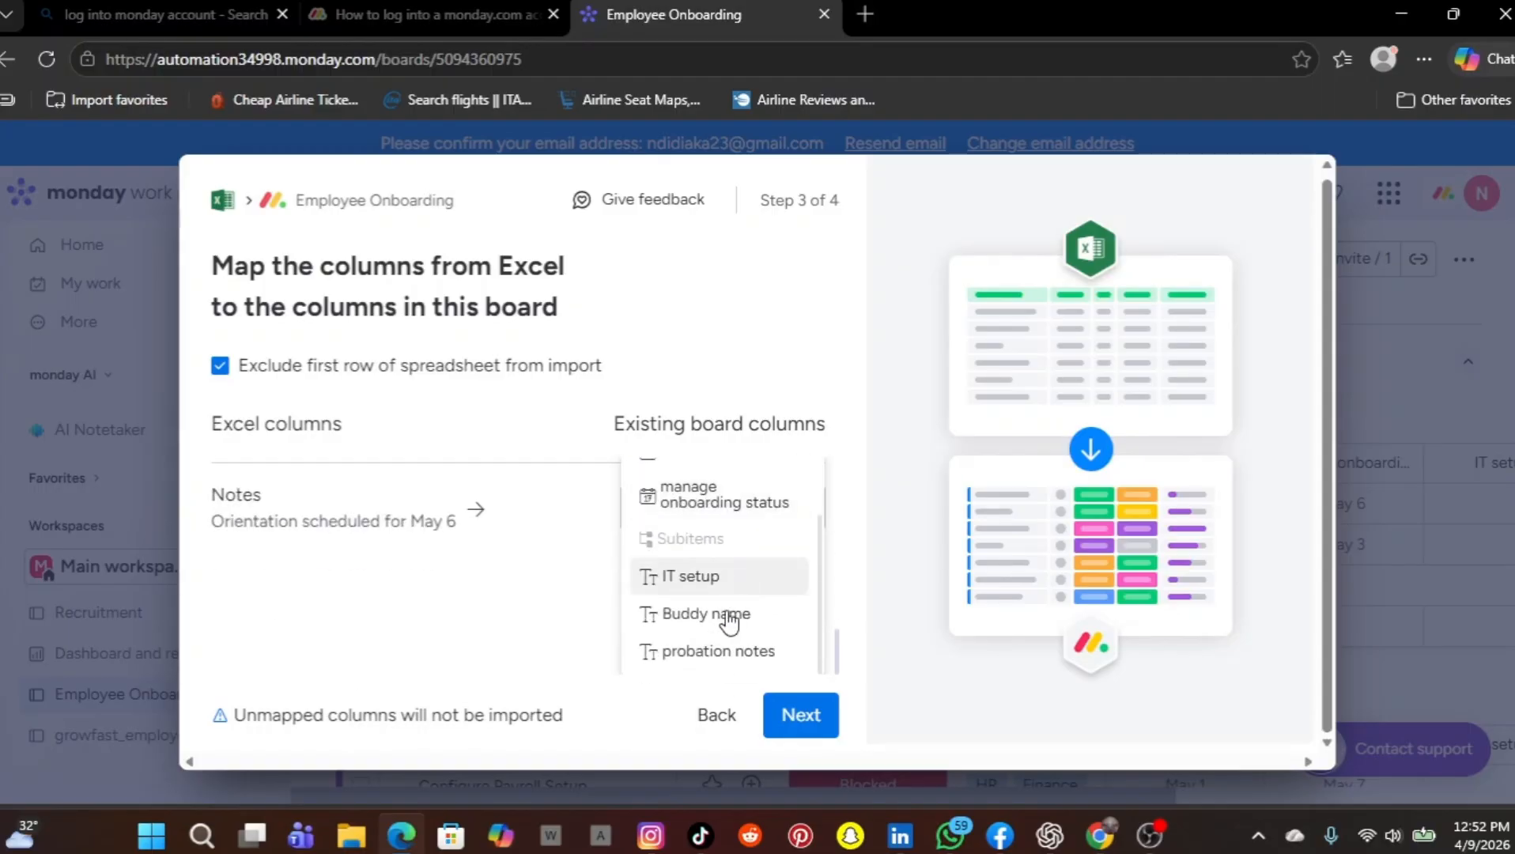
pyautogui.click(715, 654)
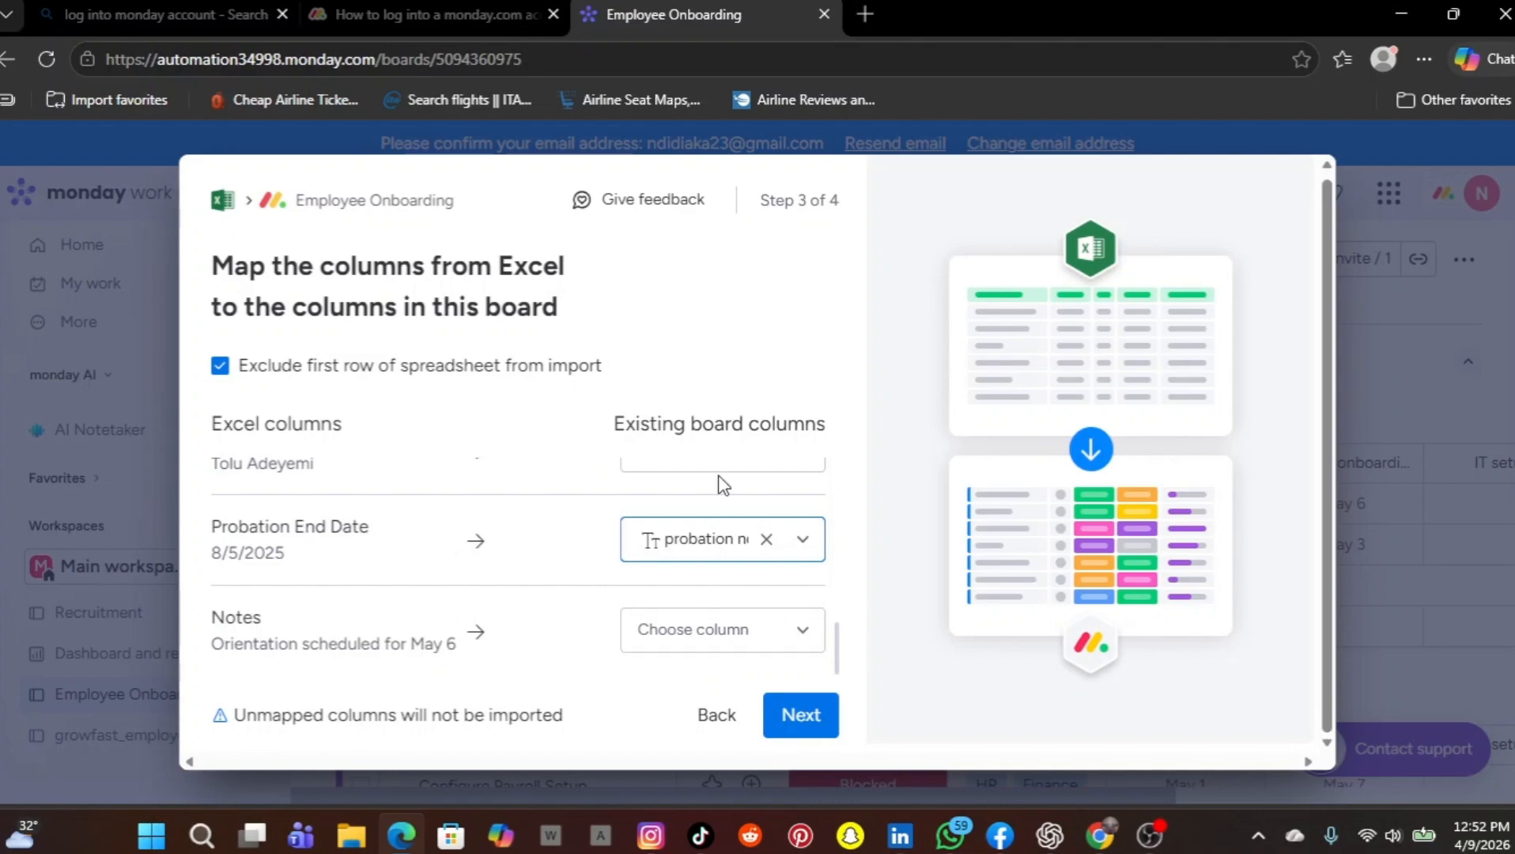
# Review all the column mappings from Employee Name to Notes and continue to the duplicate handling options
pyautogui.scroll(1, 720, 483)
pyautogui.scroll(10, 722, 485)
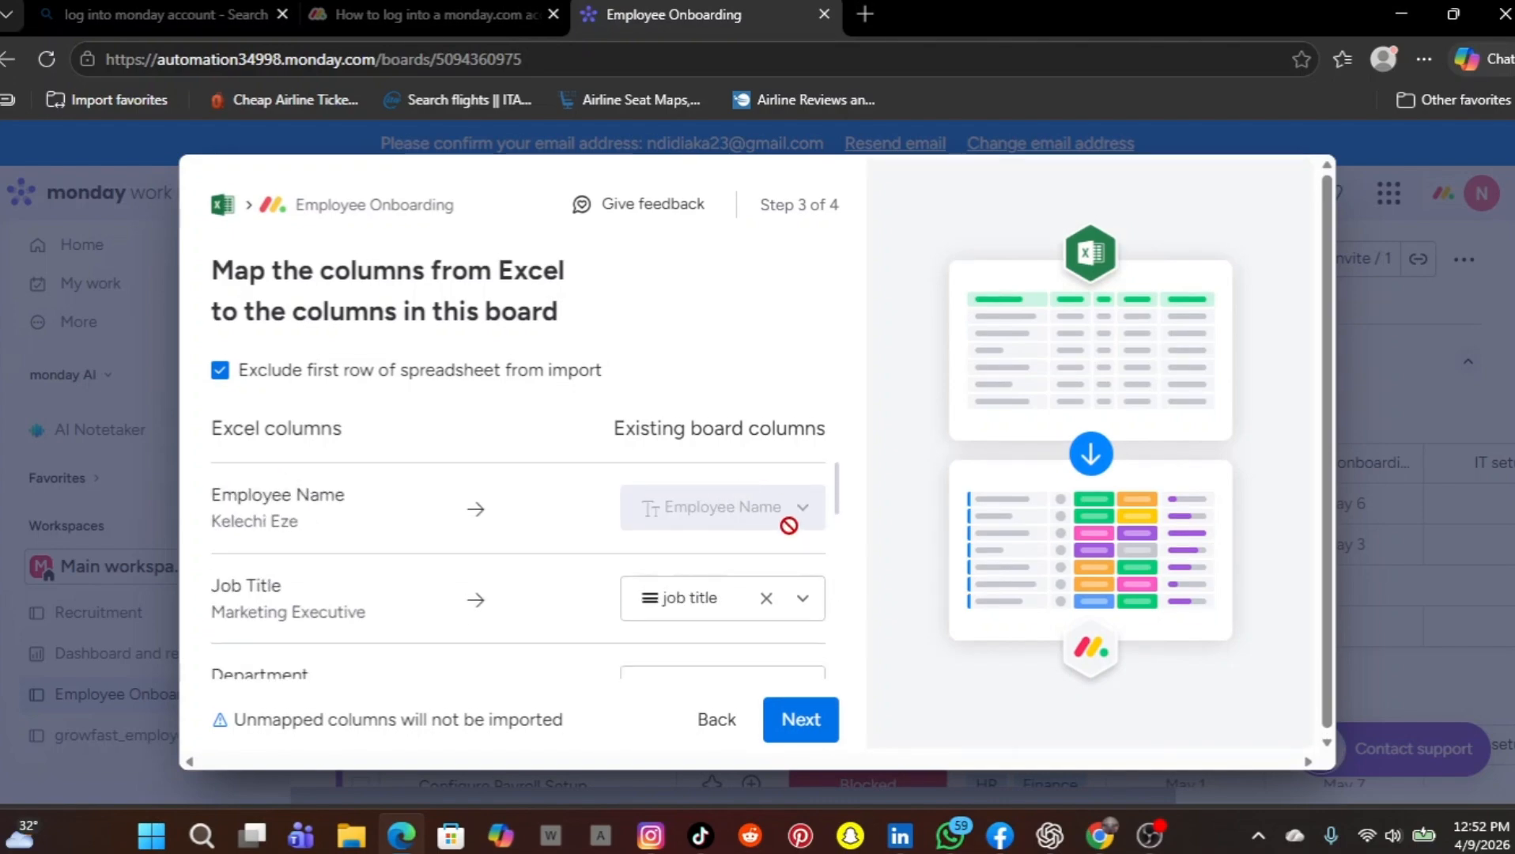
pyautogui.scroll(-10, 699, 602)
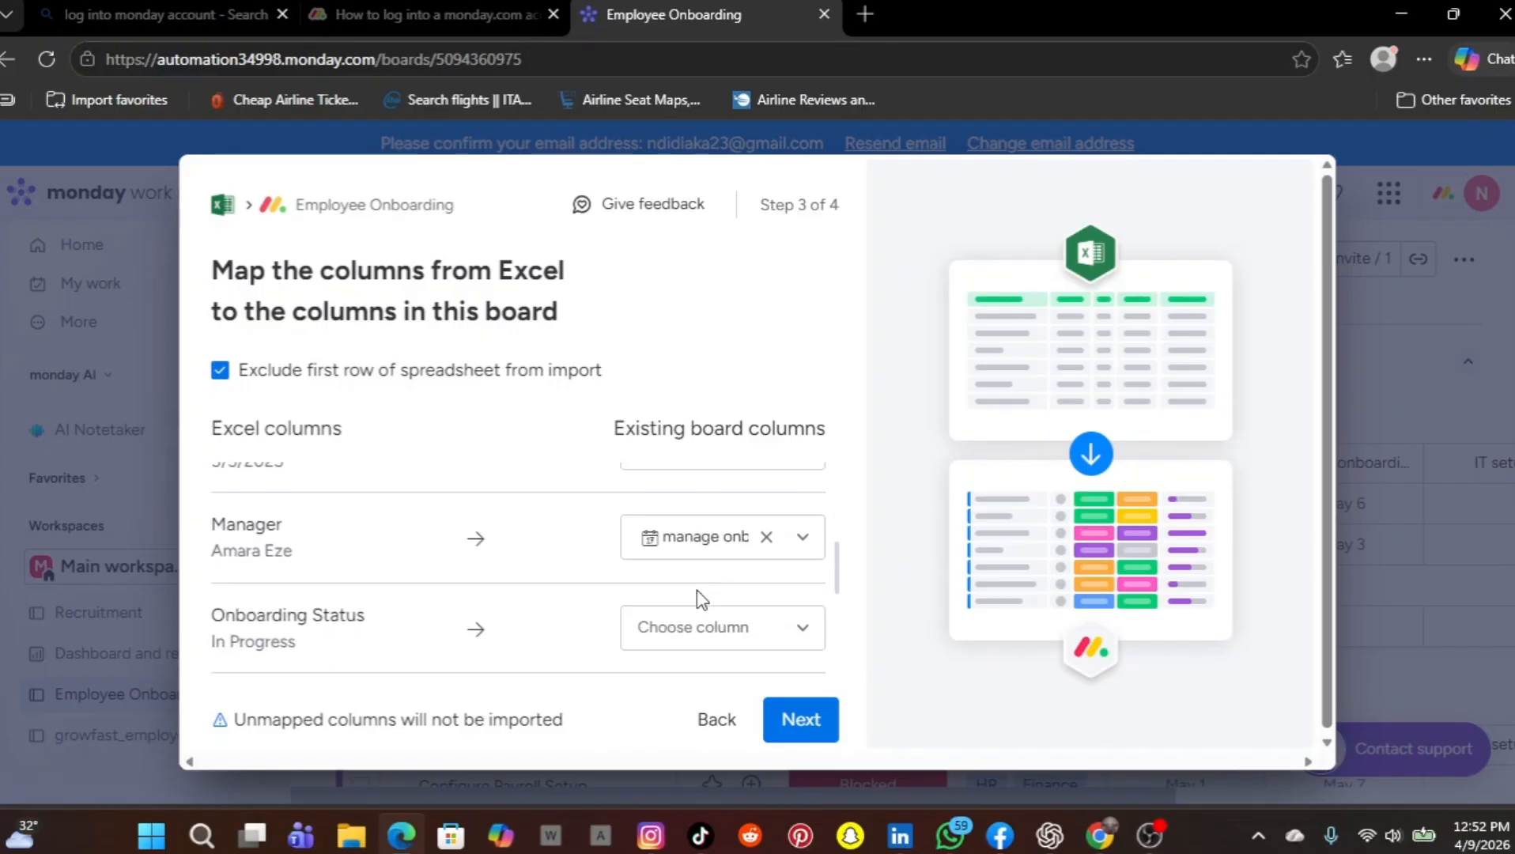
pyautogui.scroll(-3, 699, 601)
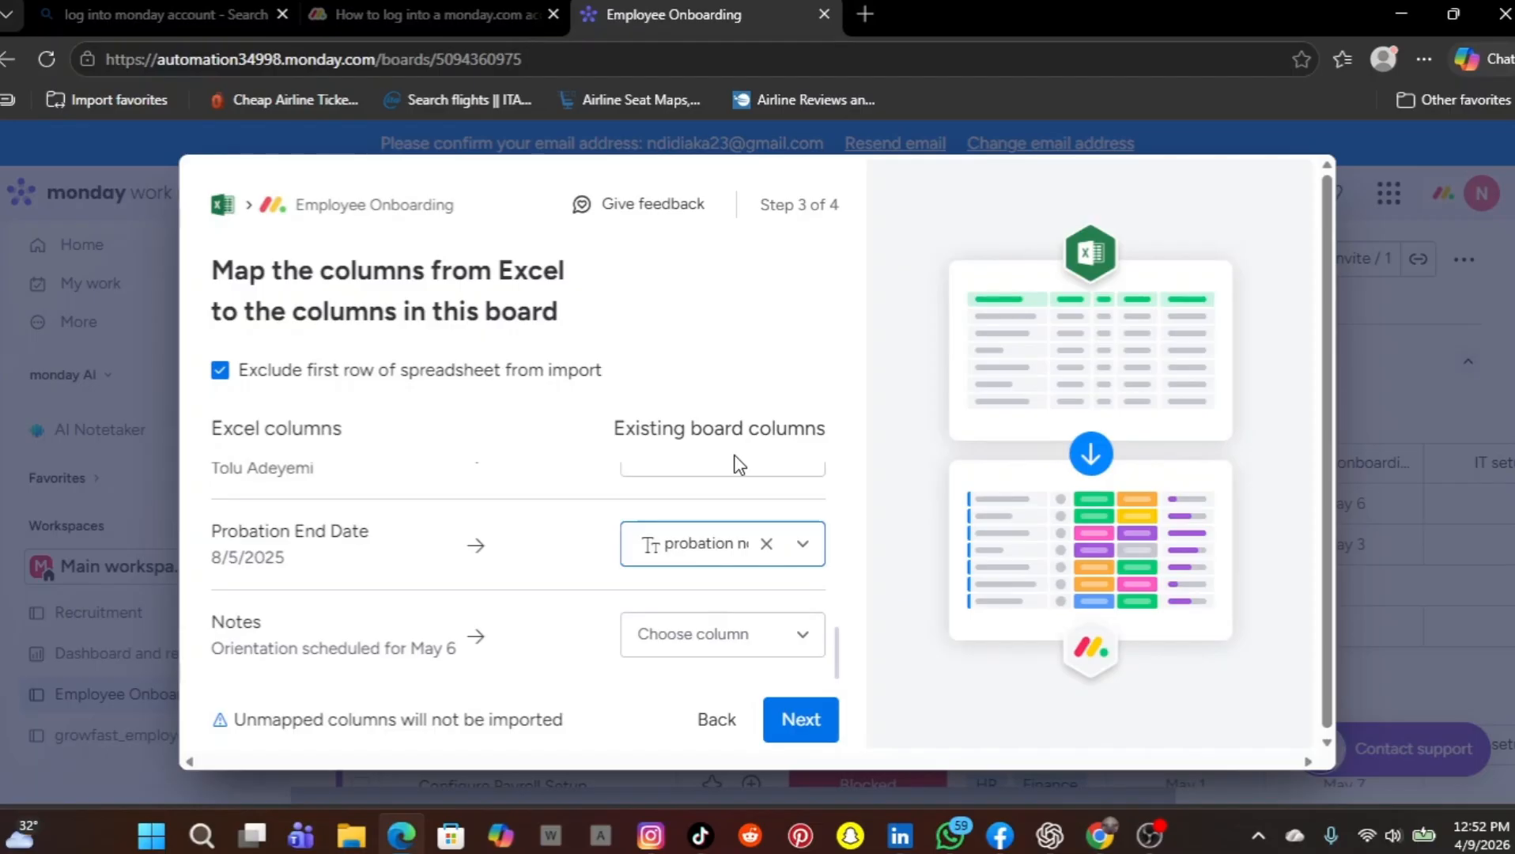
pyautogui.scroll(-1, 717, 475)
pyautogui.scroll(2, 717, 475)
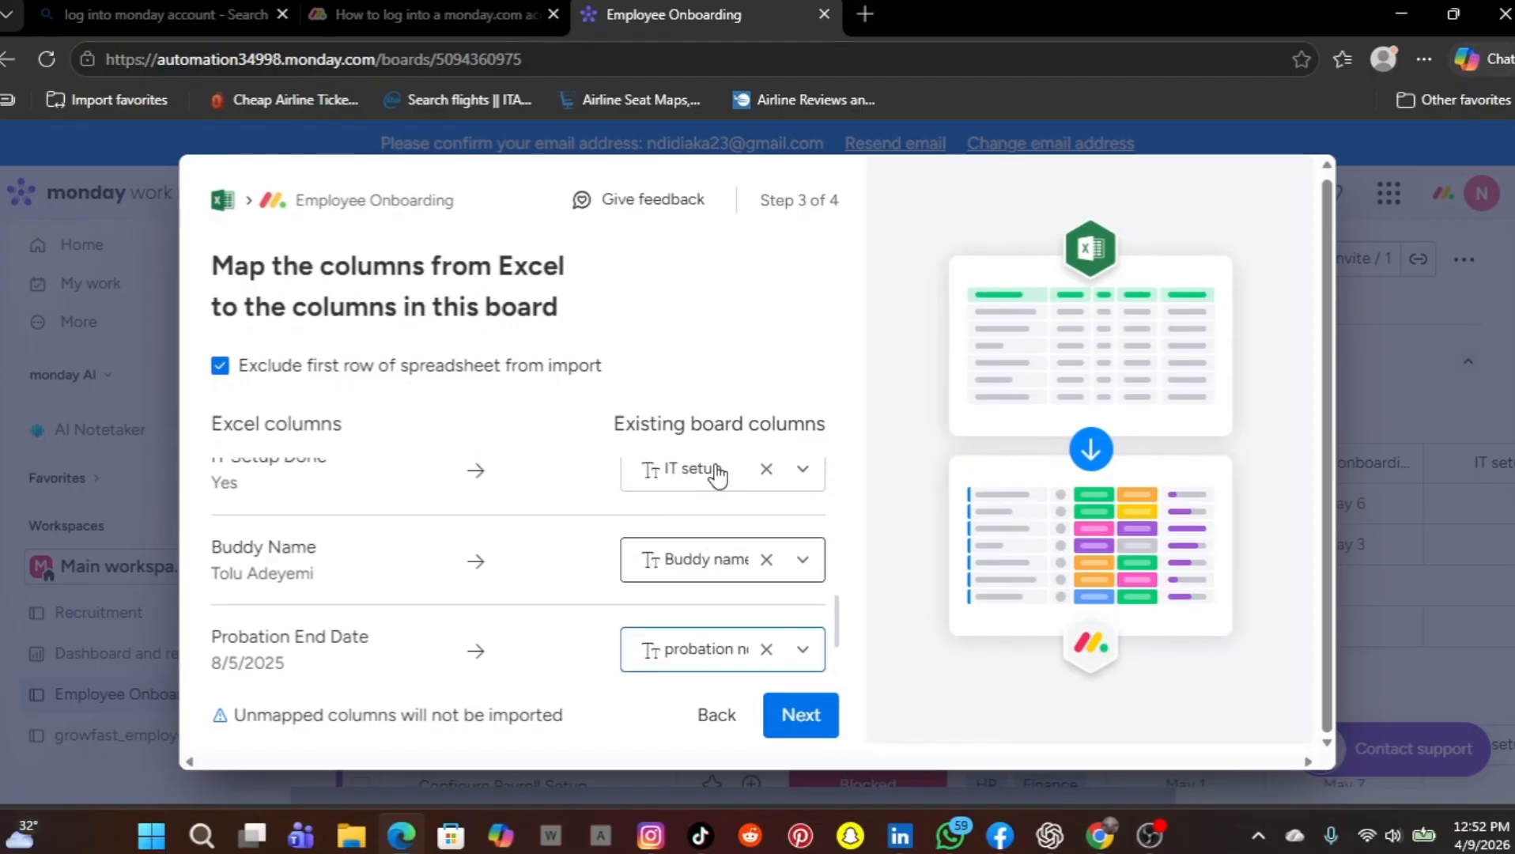
pyautogui.click(800, 715)
# Review the duplicate handling options, keep Create new items, and start the import
pyautogui.scroll(-1, 797, 728)
pyautogui.scroll(-2, 797, 728)
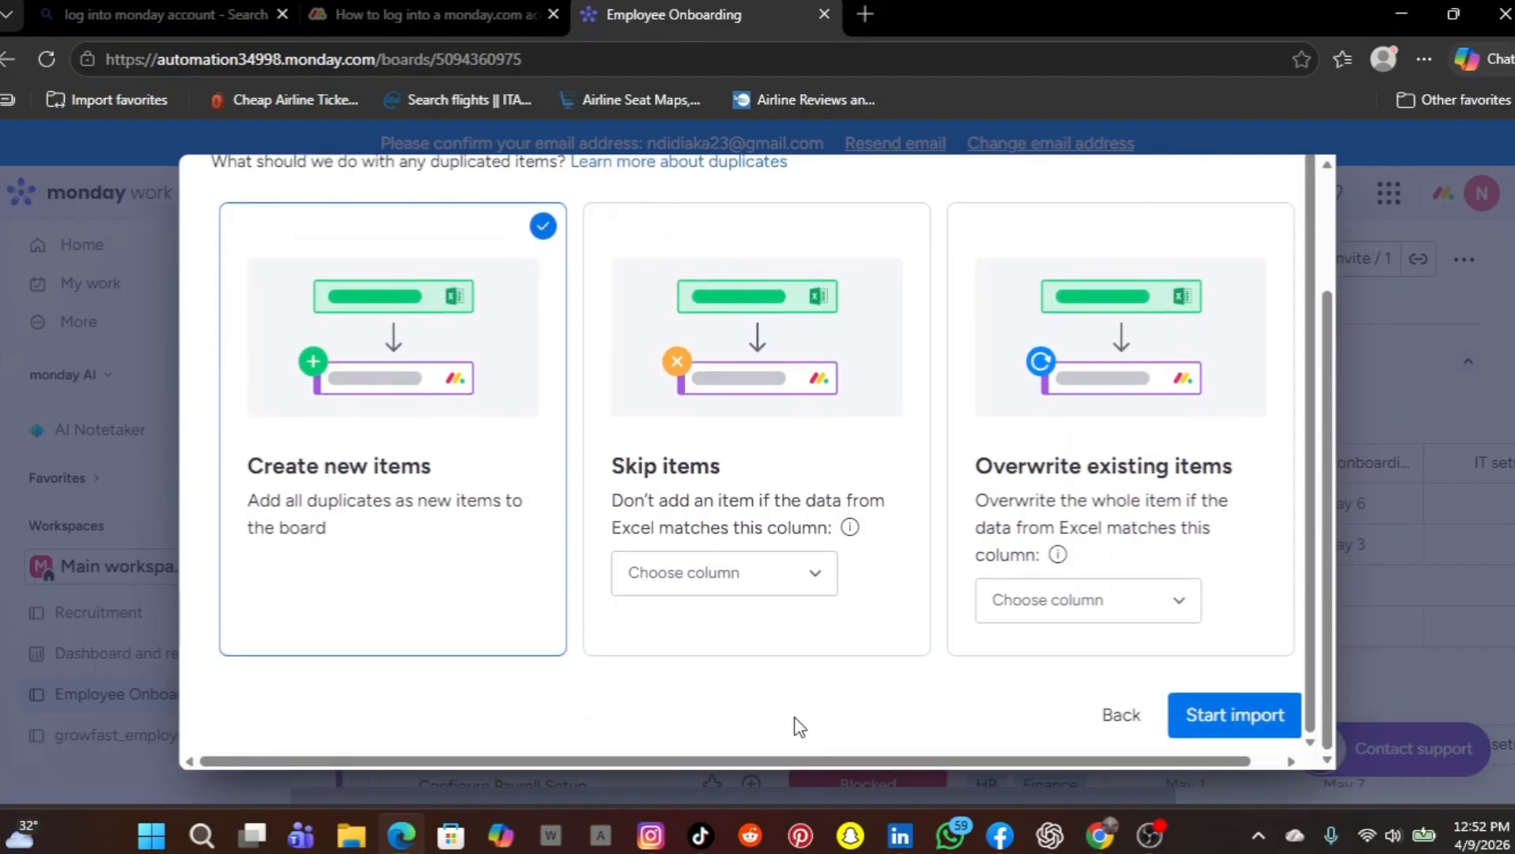
pyautogui.scroll(1, 492, 566)
pyautogui.scroll(-1, 492, 566)
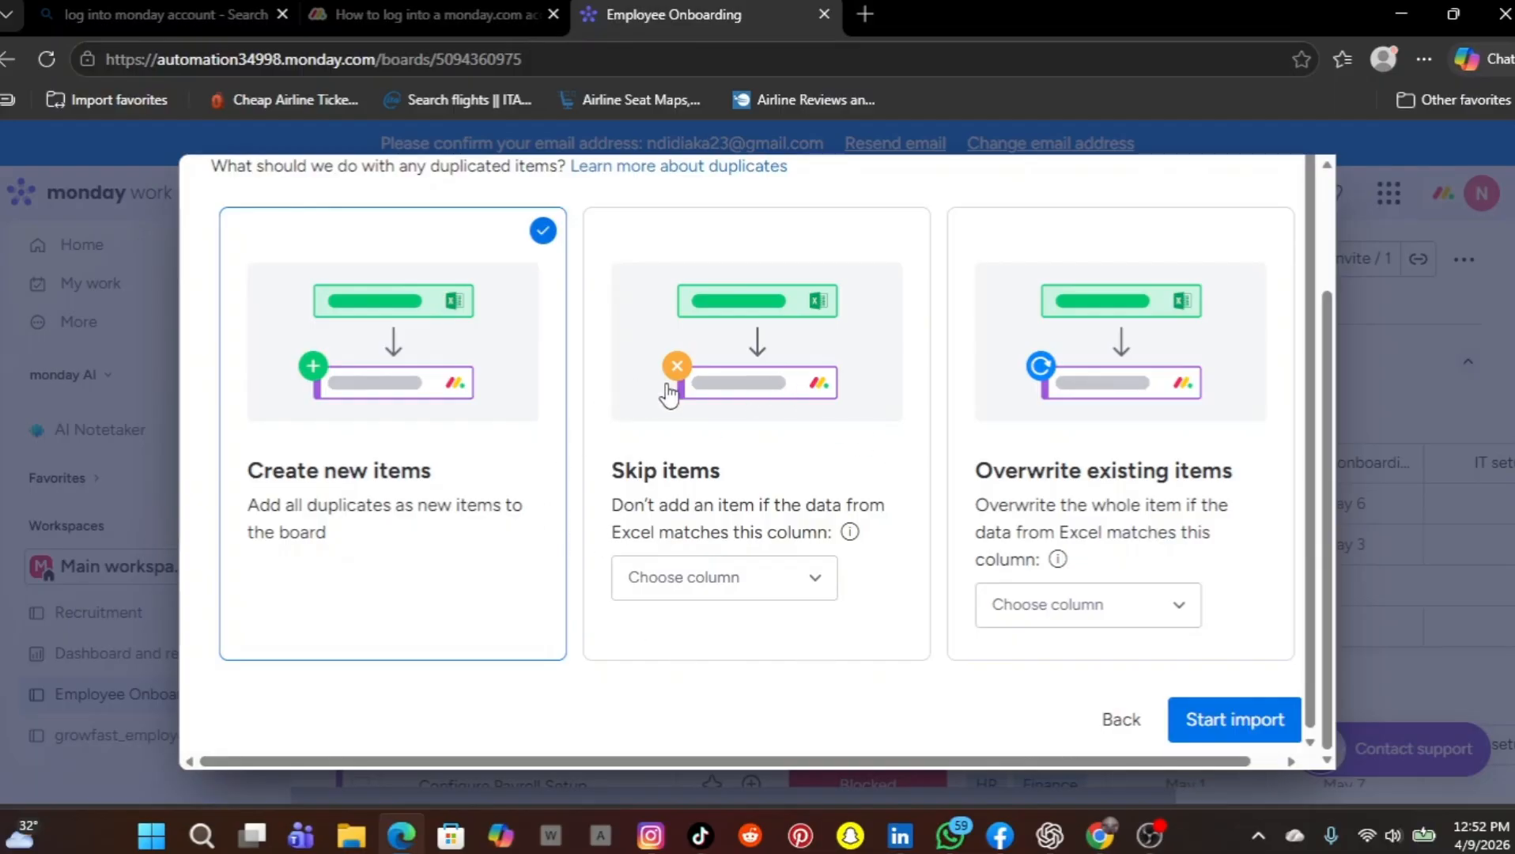
pyautogui.scroll(1, 762, 593)
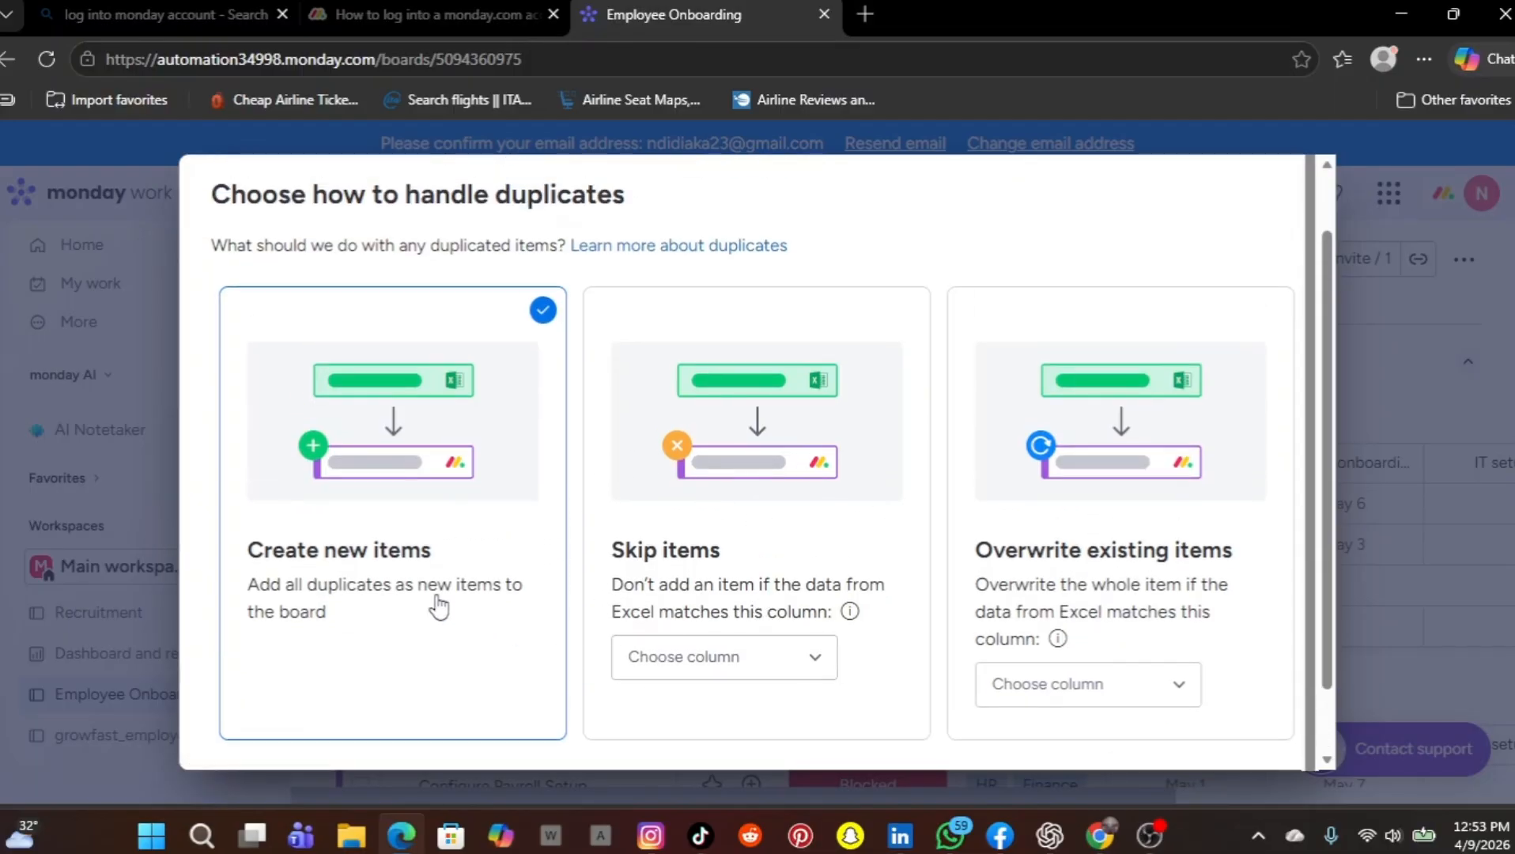
pyautogui.scroll(-1, 653, 592)
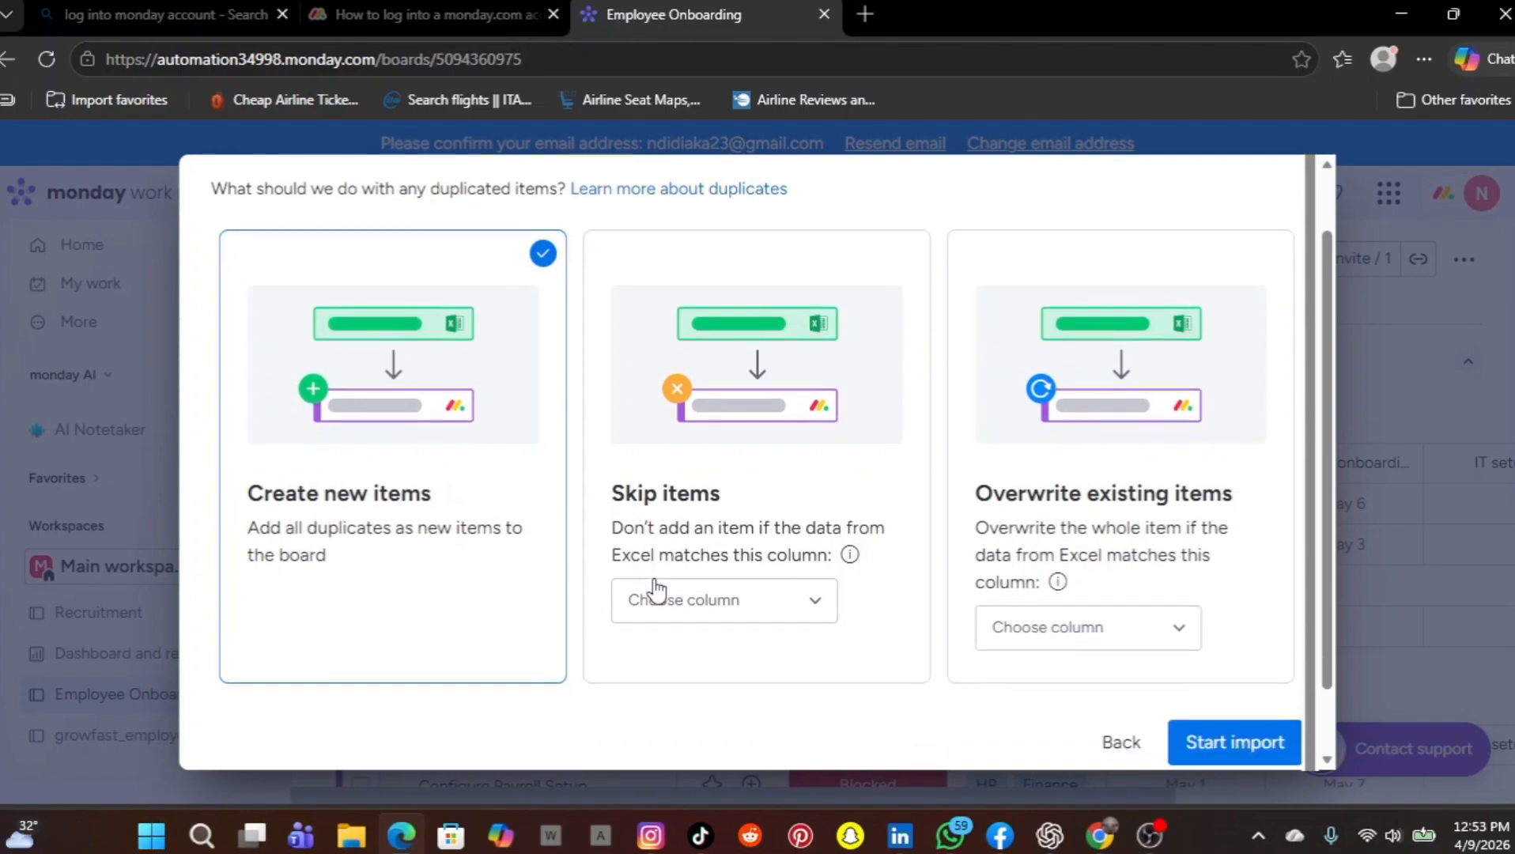
pyautogui.scroll(1, 1174, 736)
pyautogui.scroll(-1, 1131, 615)
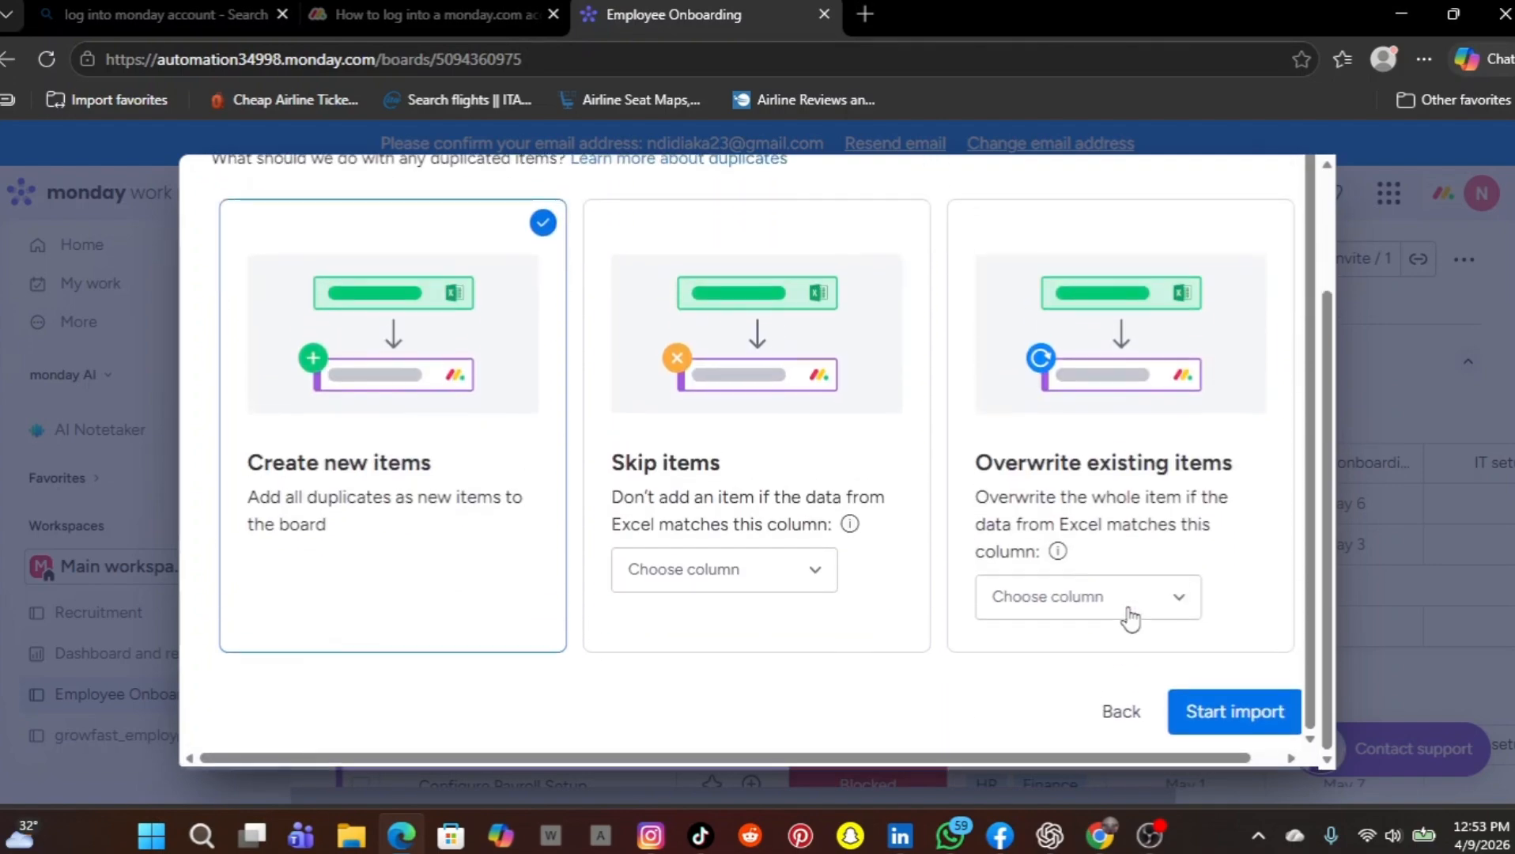
pyautogui.click(1219, 736)
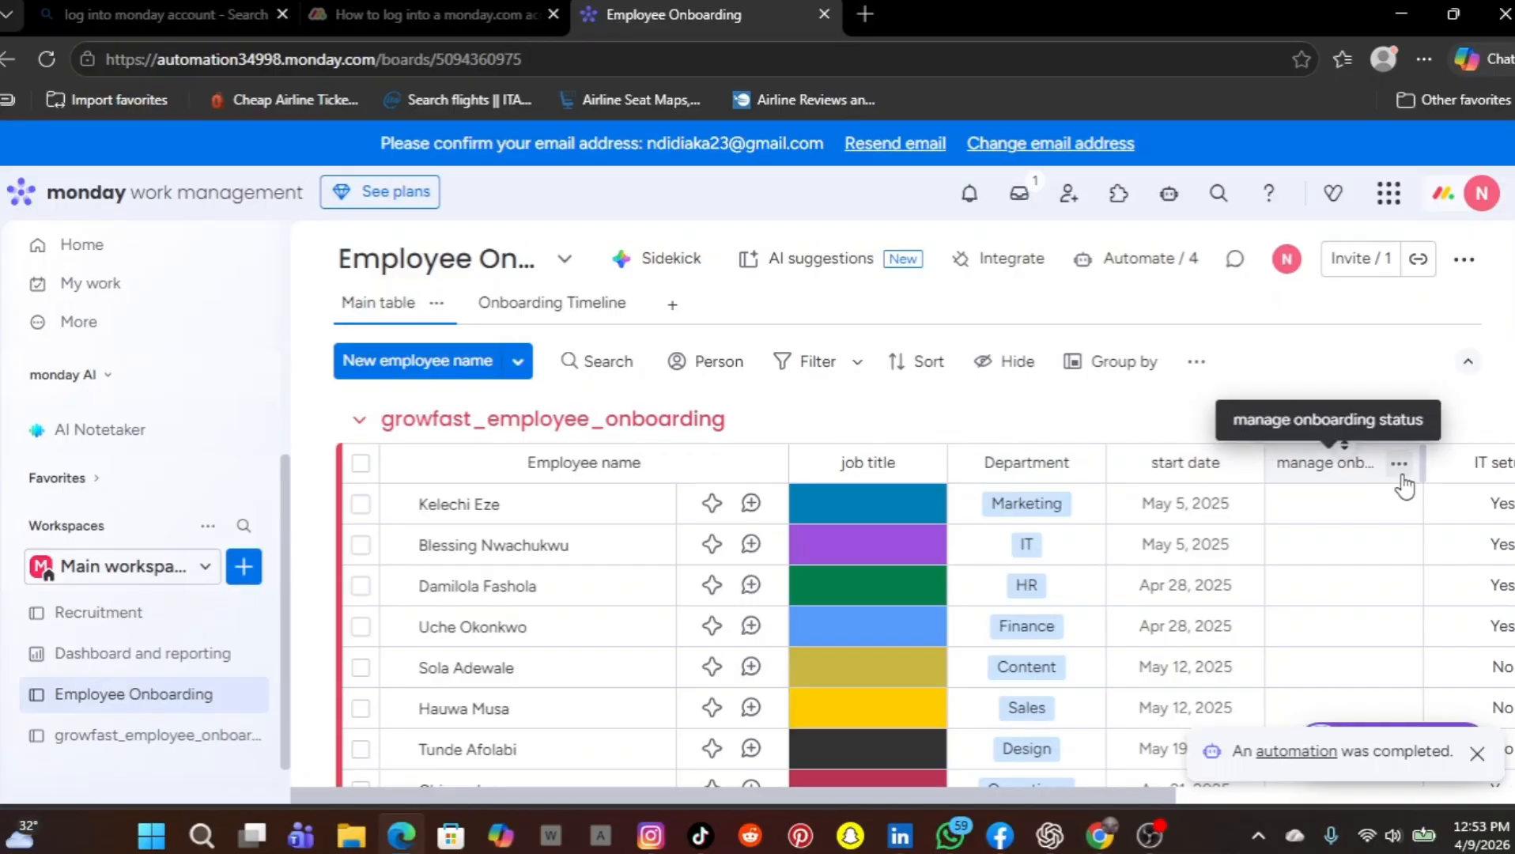
# Examine the imported employee data across all columns of the growfast_employee_onboarding group, through to probation notes
pyautogui.hscroll(5, 1396, 474)
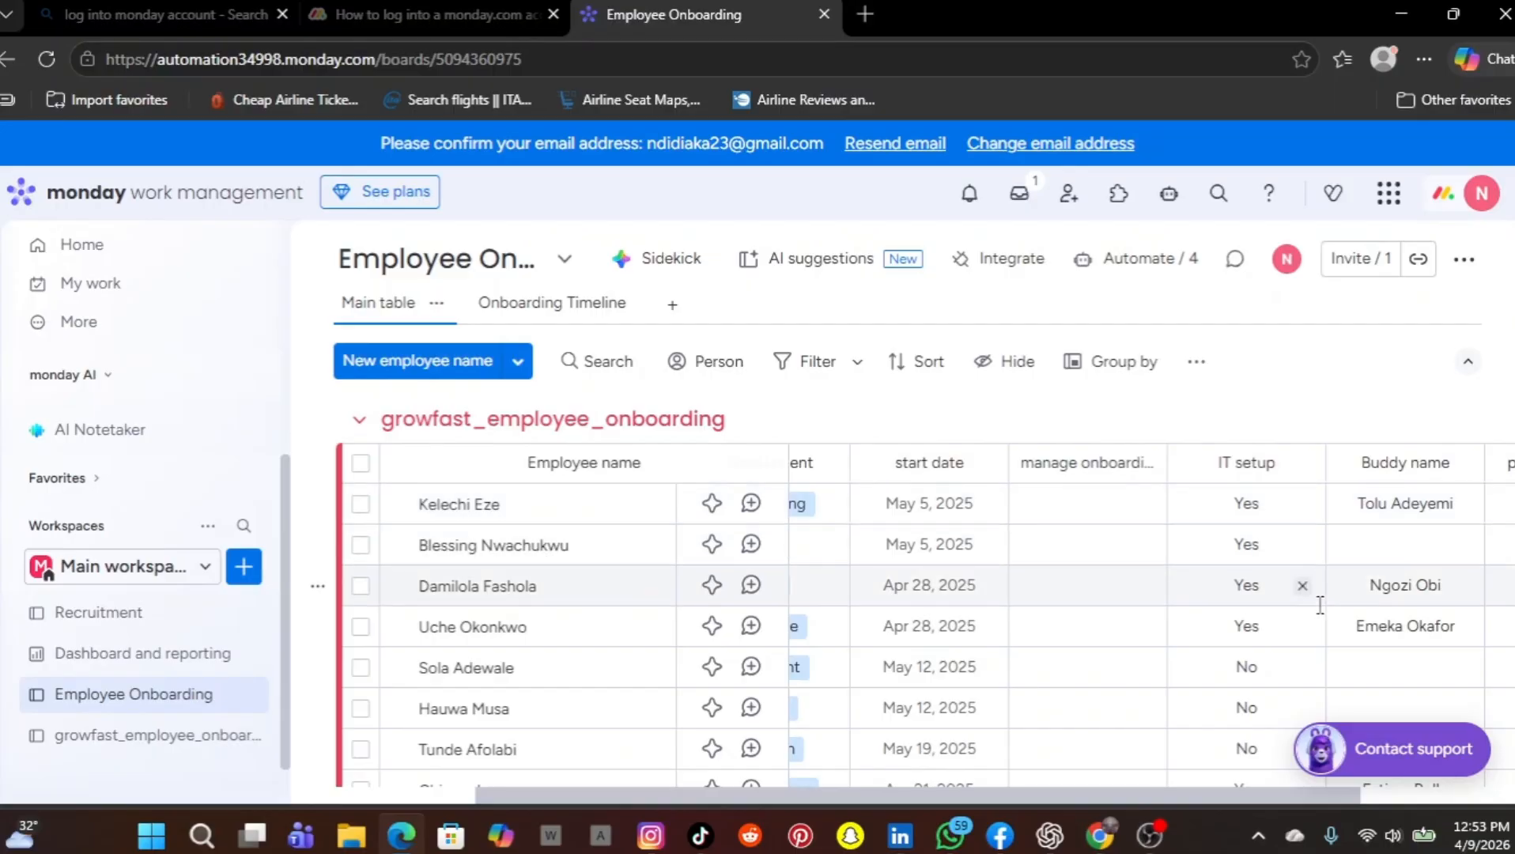
pyautogui.hscroll(2, 1416, 560)
pyautogui.hscroll(3, 1416, 560)
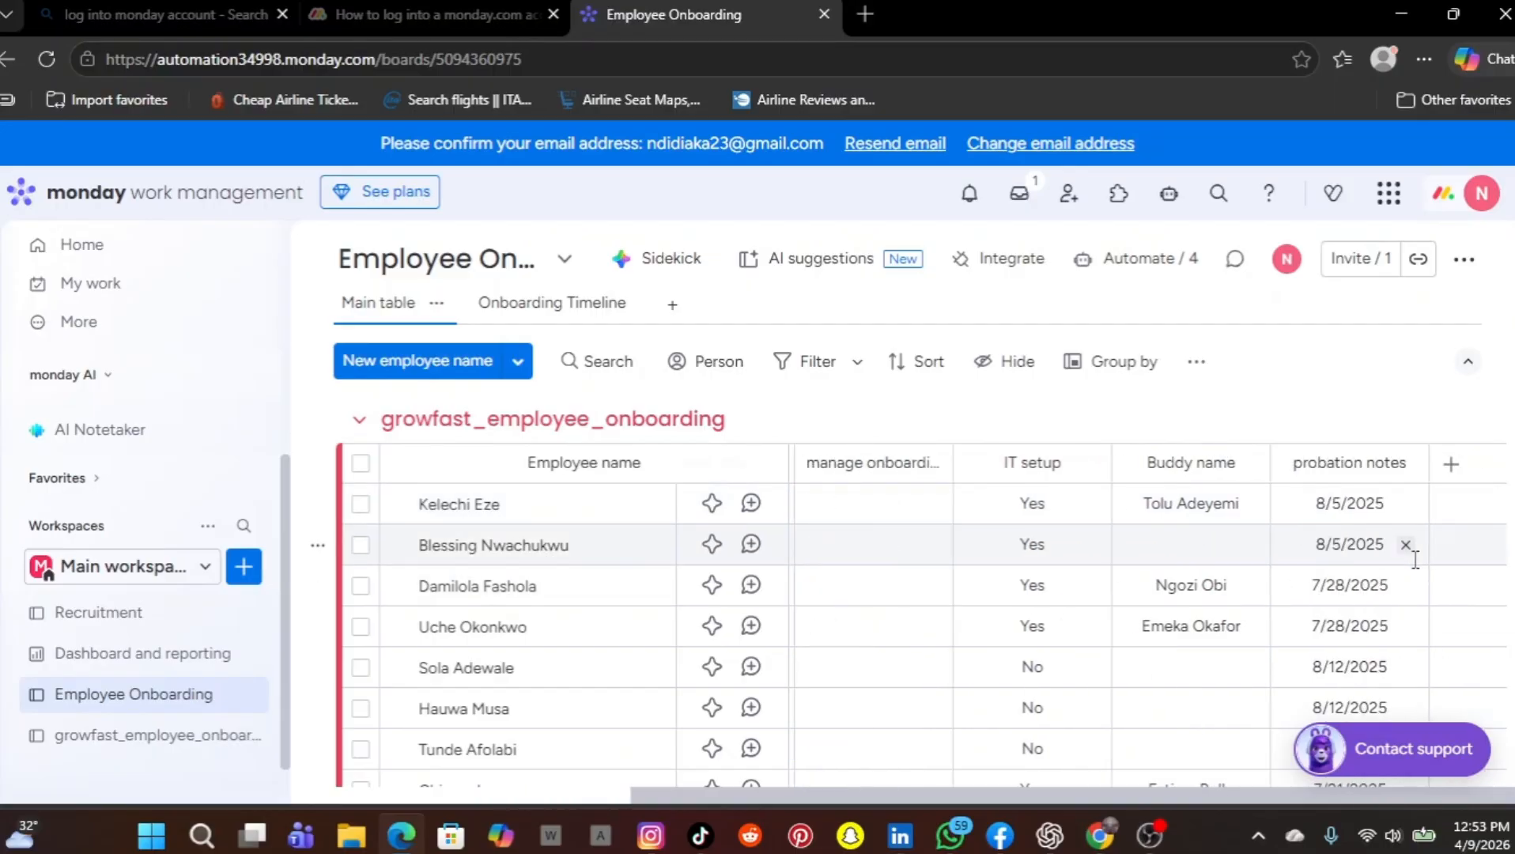
pyautogui.hscroll(-10, 1062, 632)
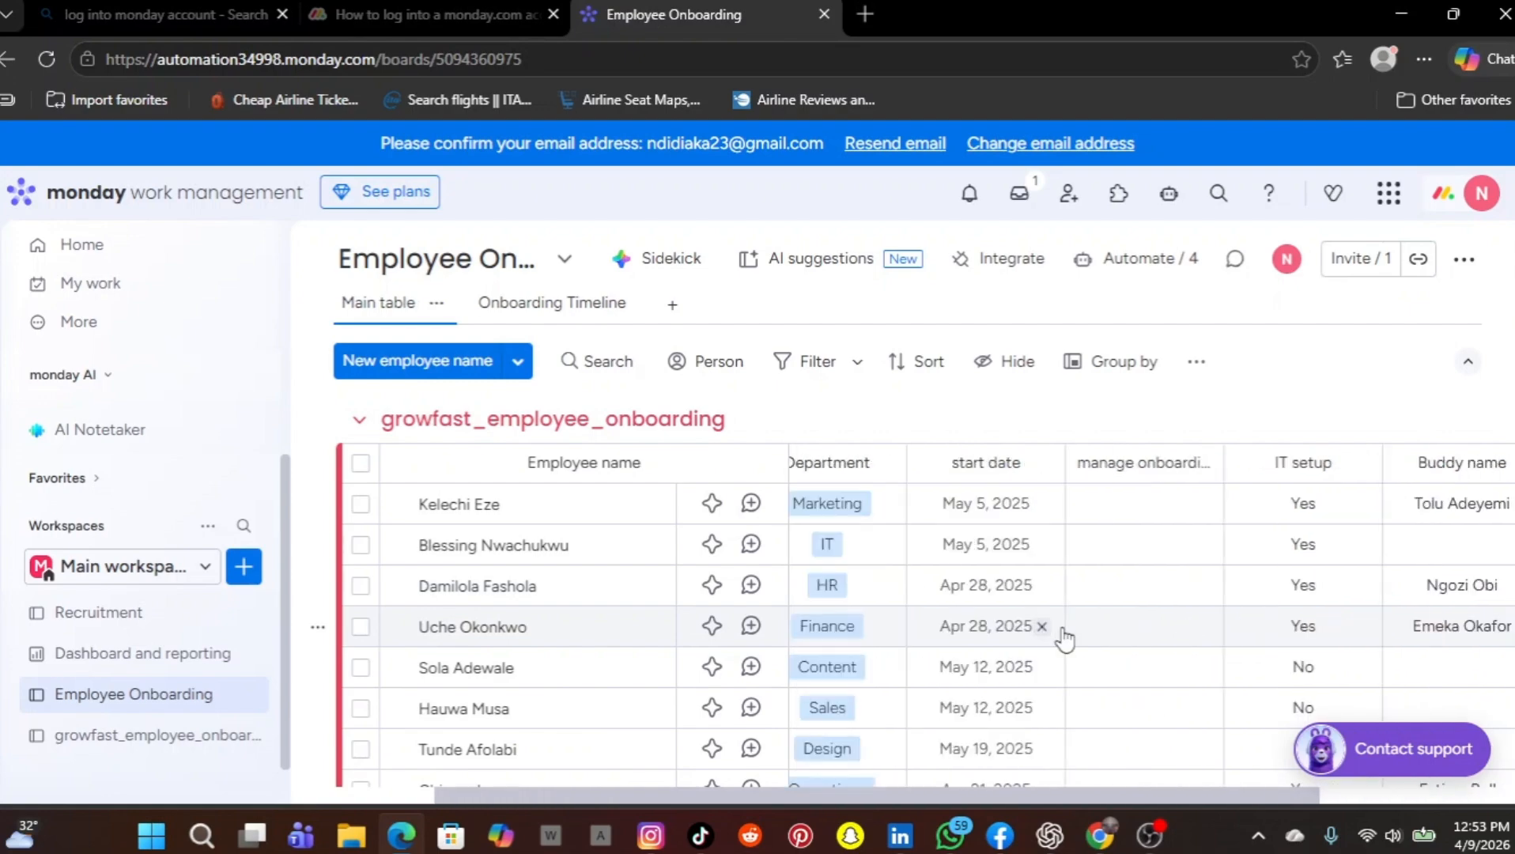
pyautogui.hscroll(-1, 1064, 639)
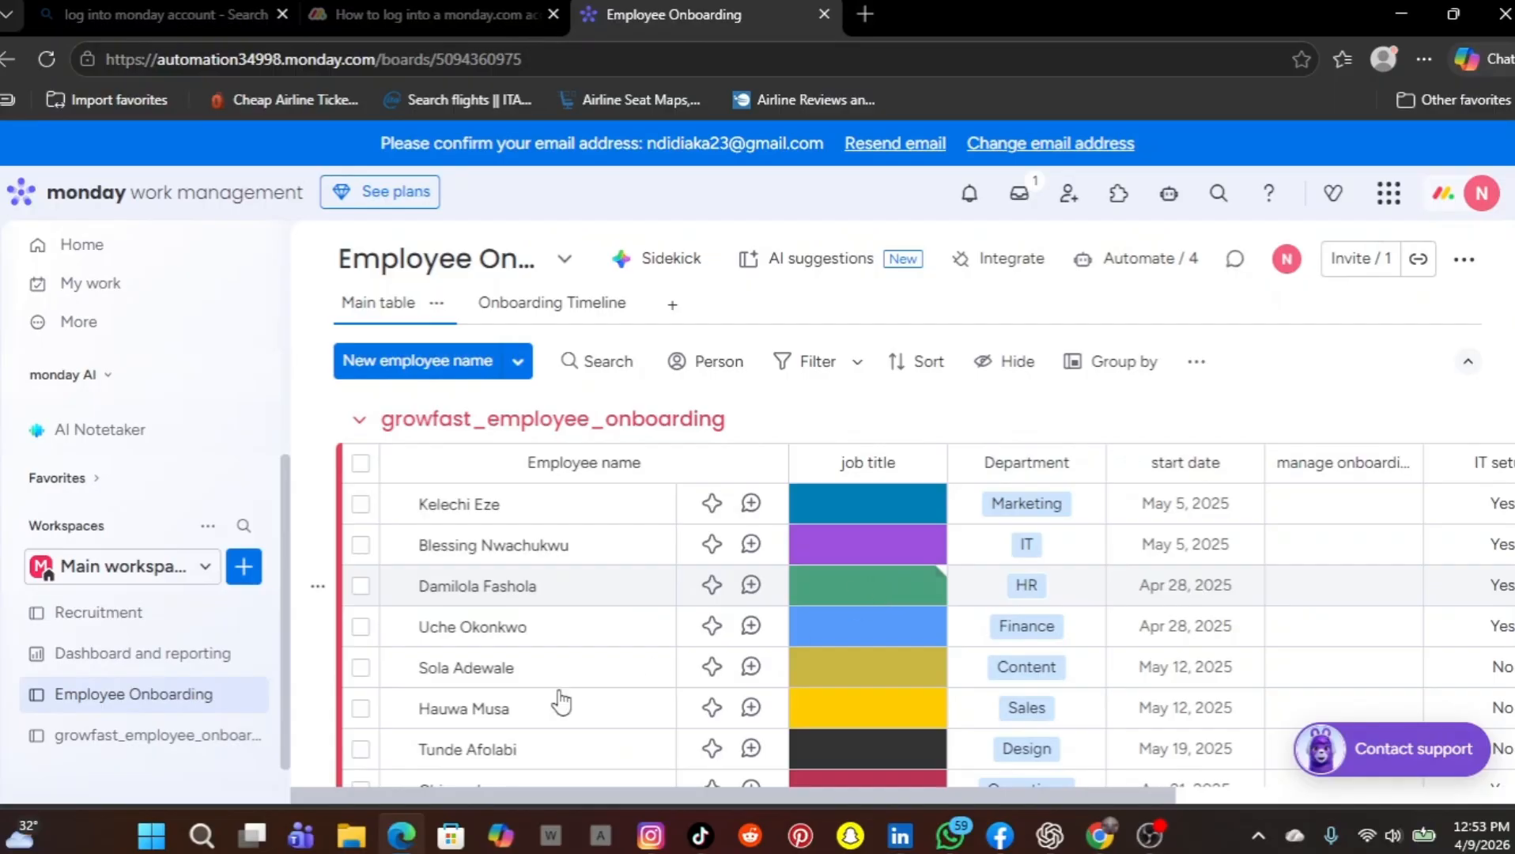
# View the growfast_employee_onboarding board for comparison, then return to the Employee Onboarding board and look through its imported employee rows
pyautogui.click(208, 744)
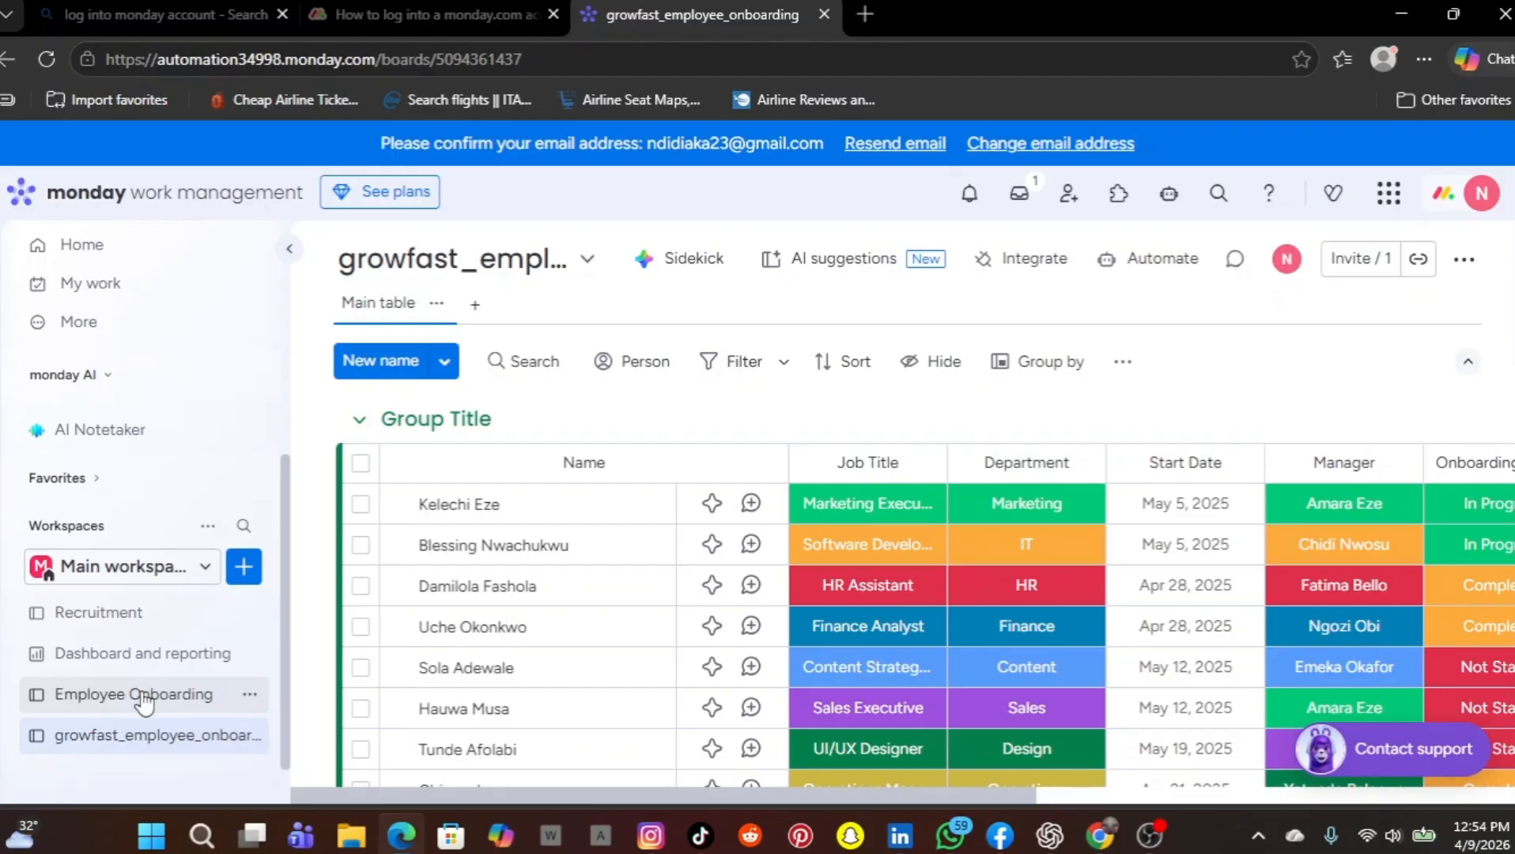
pyautogui.click(141, 696)
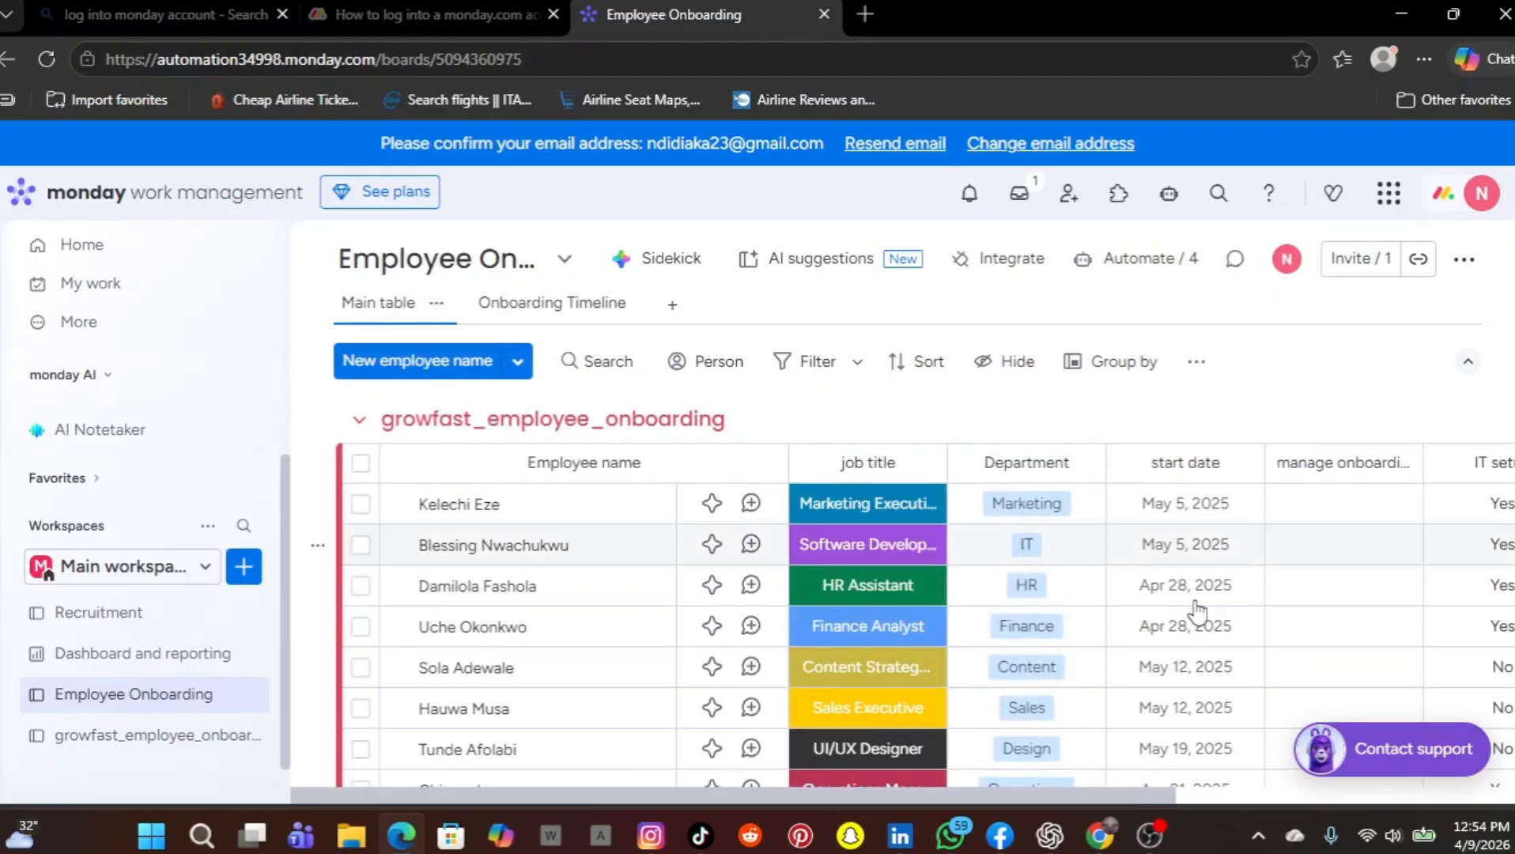
pyautogui.scroll(-1, 1200, 613)
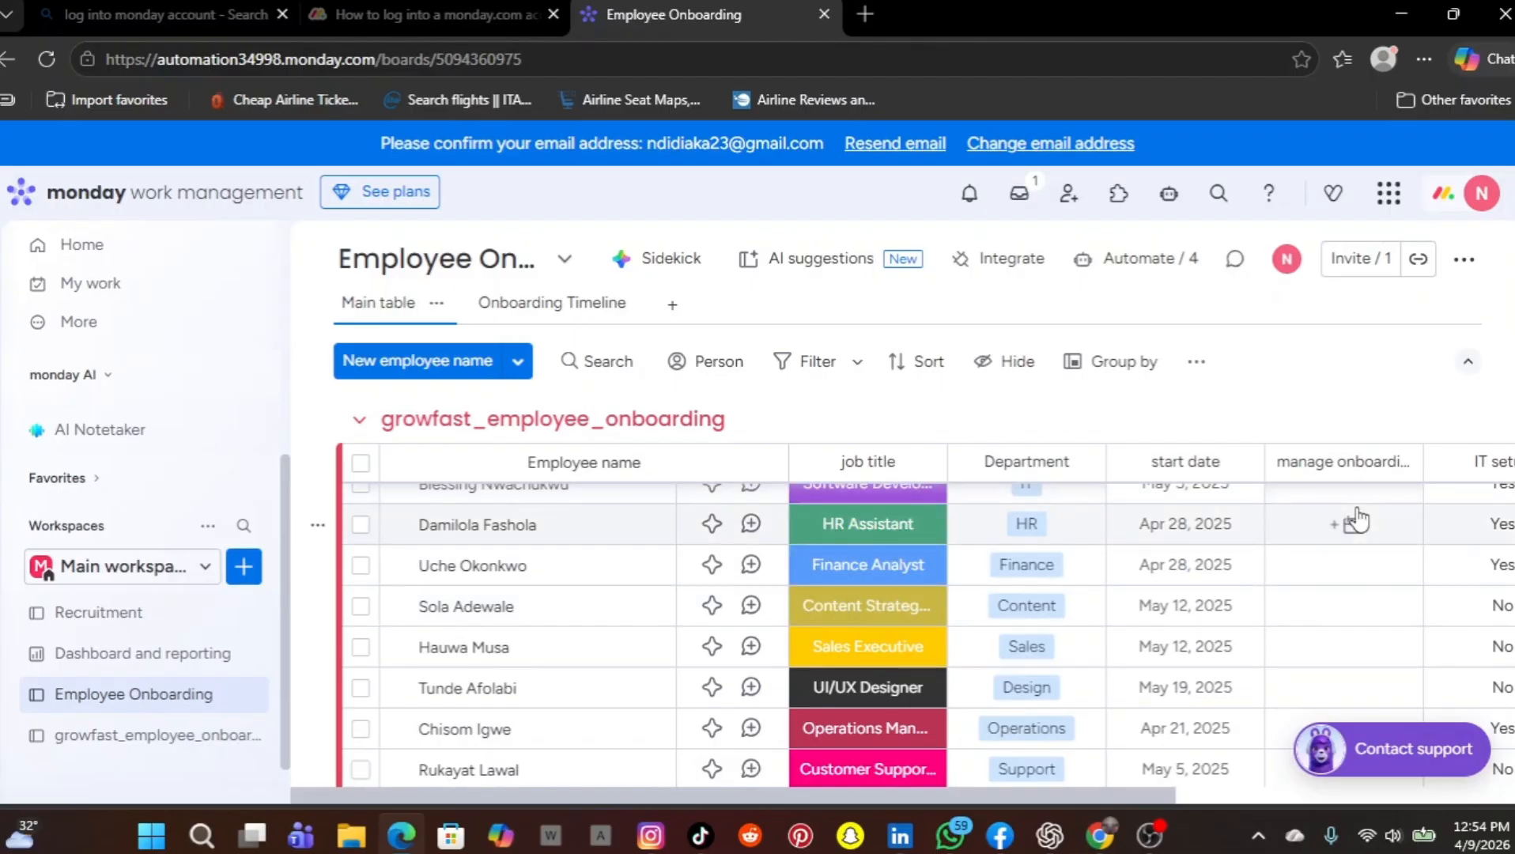
pyautogui.scroll(1, 1358, 519)
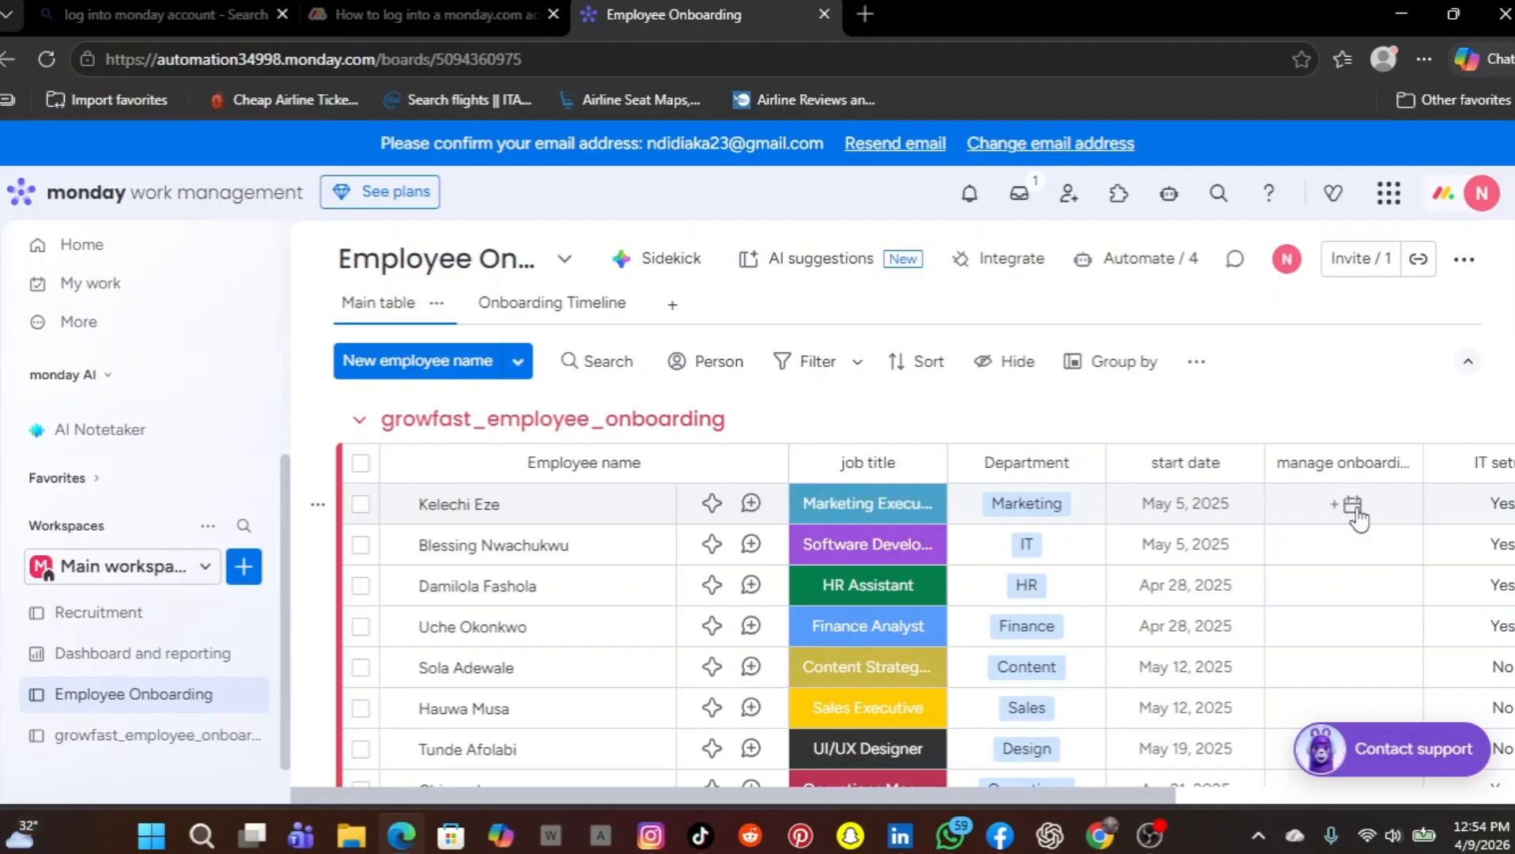
pyautogui.scroll(-12, 1056, 591)
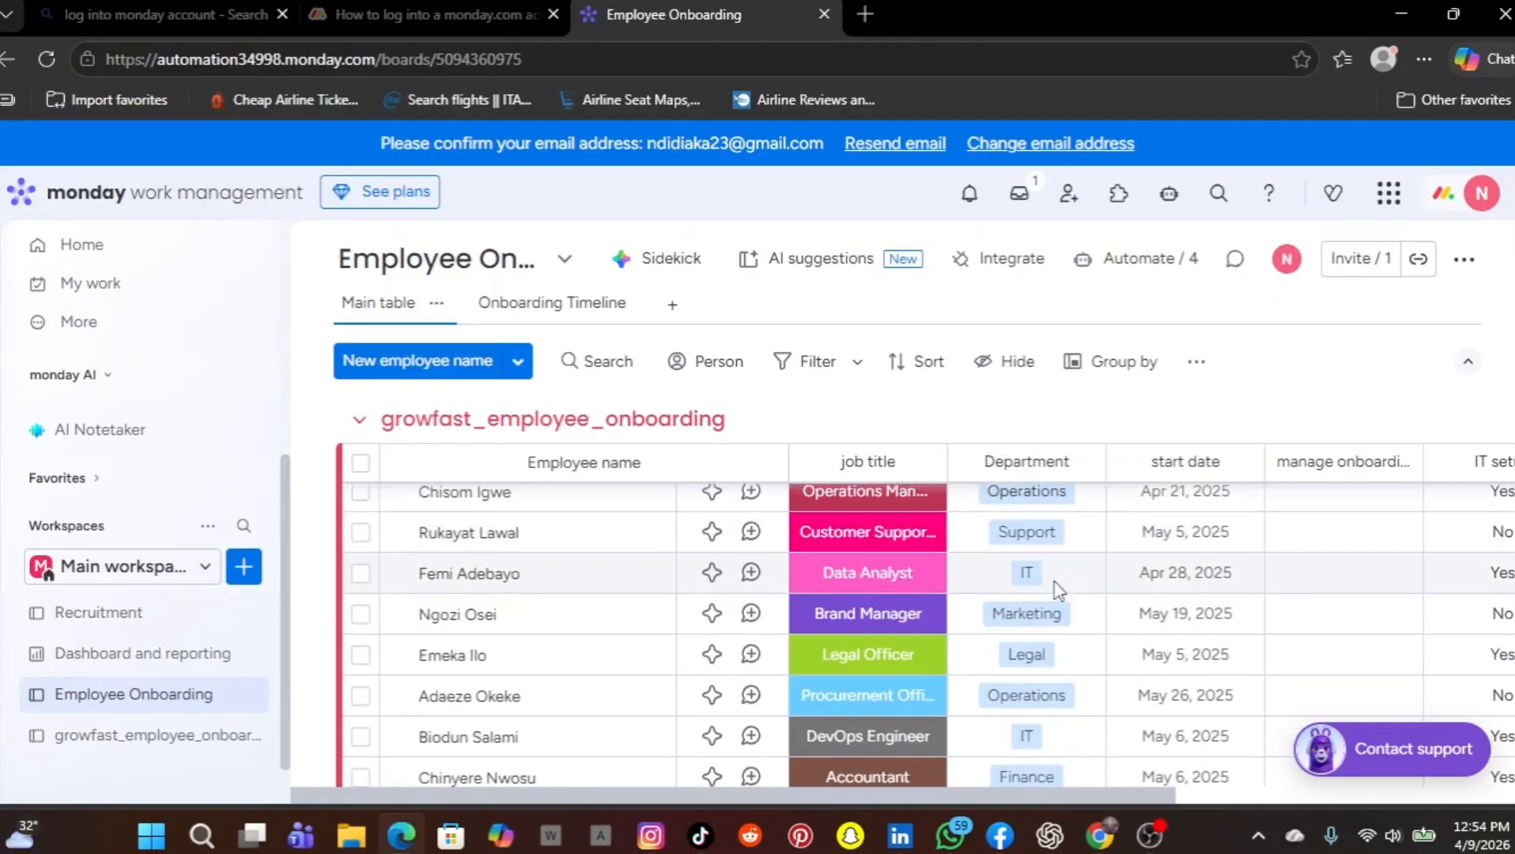
pyautogui.scroll(-10, 1056, 592)
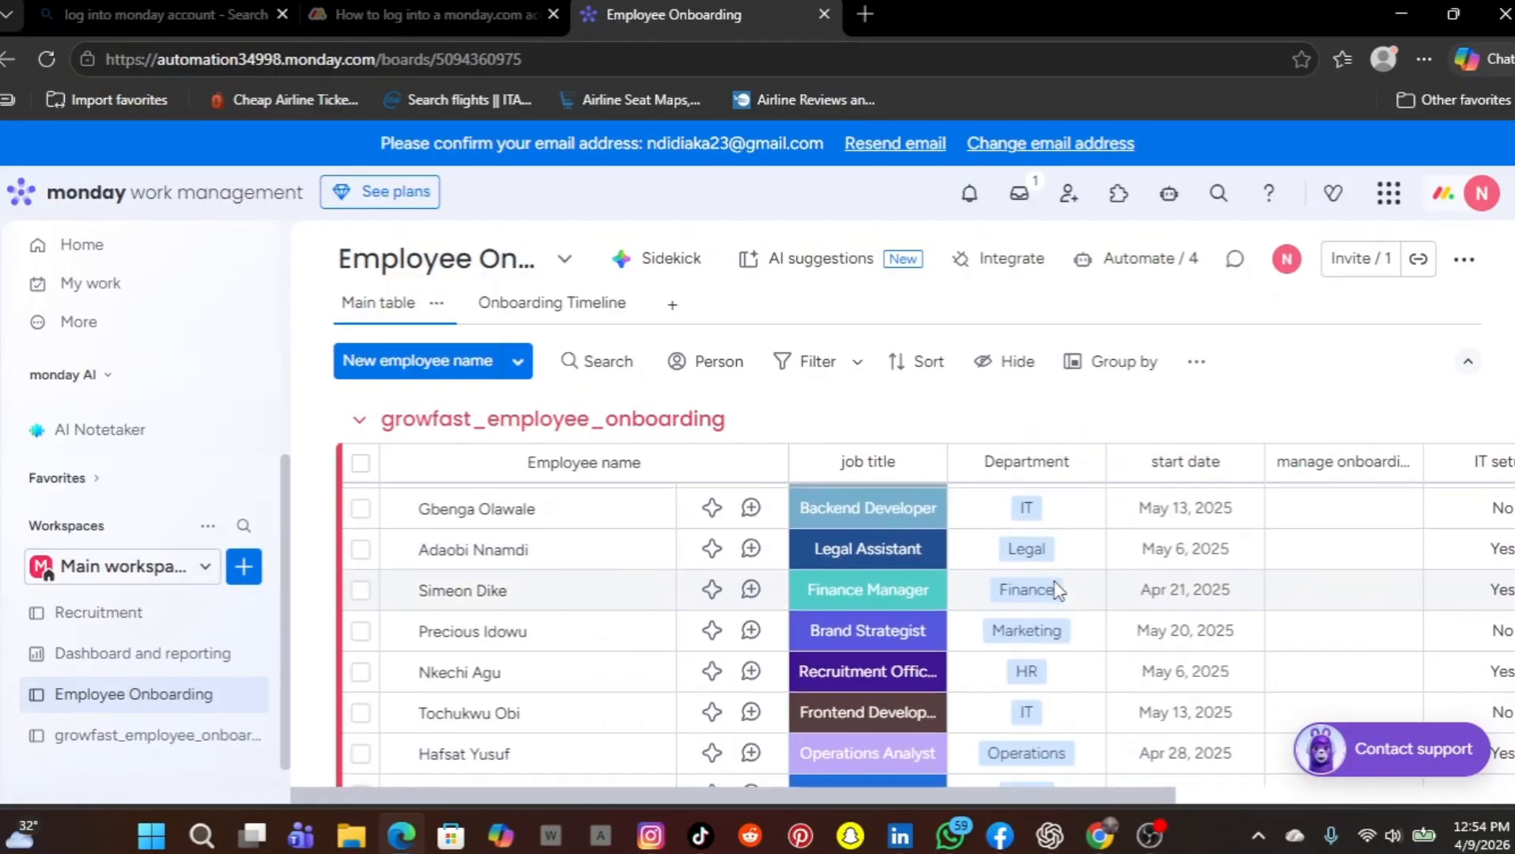
pyautogui.scroll(12, 1056, 592)
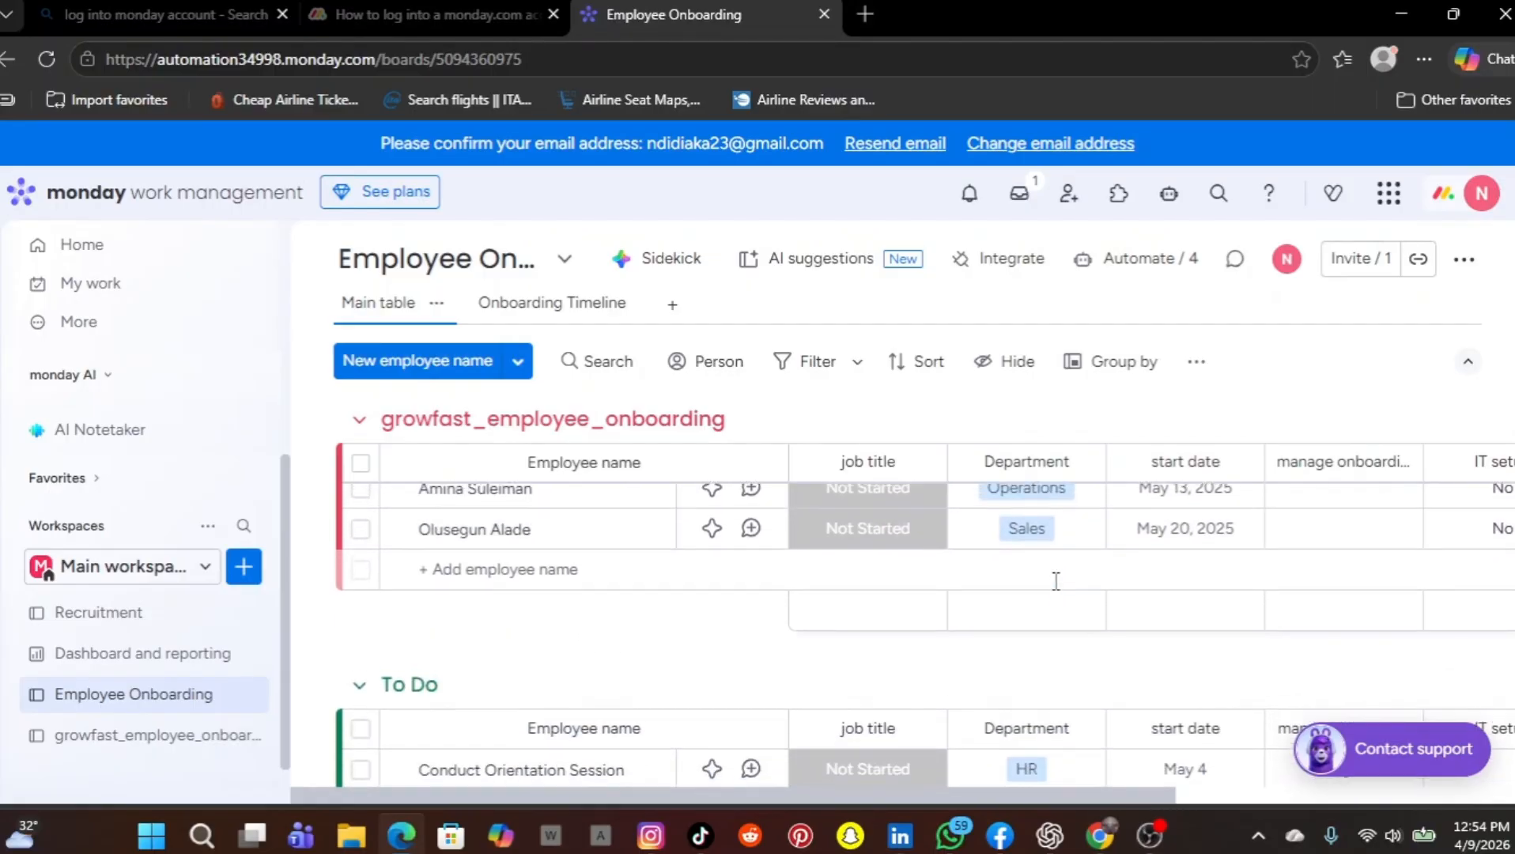